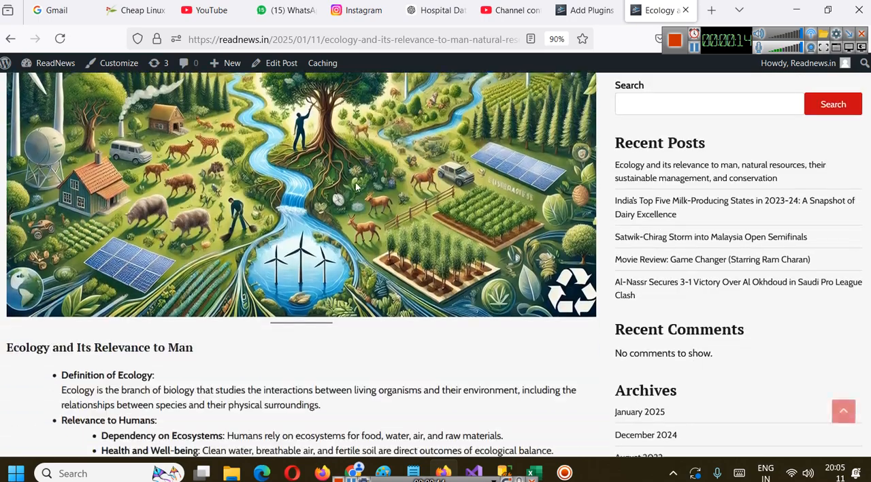
# Paste the ecology article's link into a new public Facebook post, check its link preview, and publish the post
pyautogui.scroll(5, 388, 261)
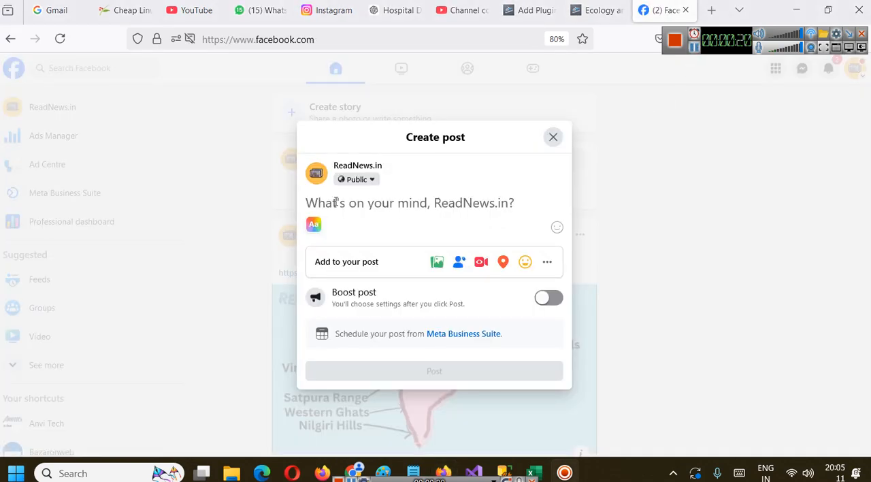
pyautogui.write('https://readnews.in/2025/01/11/ecology-and-its-relevance-to-man-natural-resources-their-sustainable-management-and-conservation/')
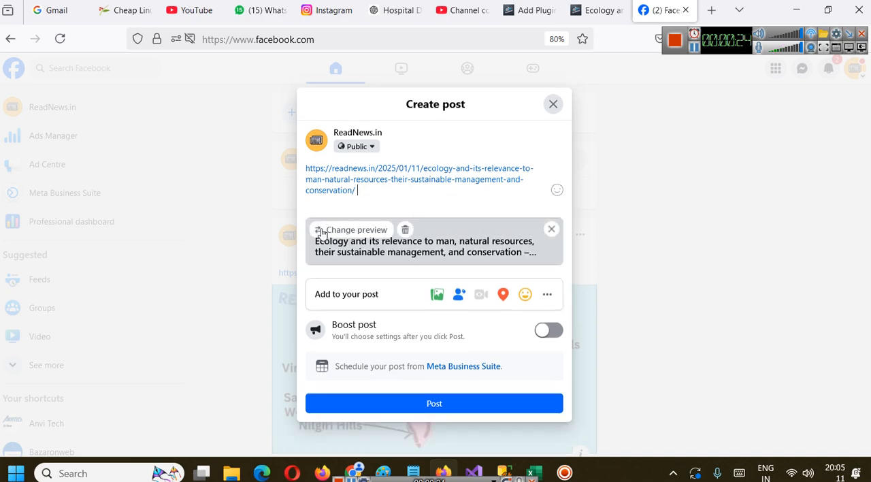
pyautogui.click(326, 230)
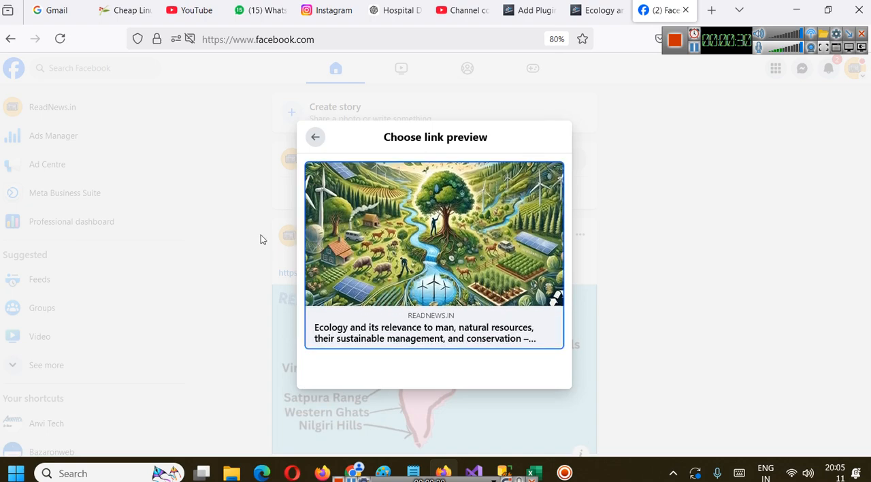
pyautogui.click(315, 137)
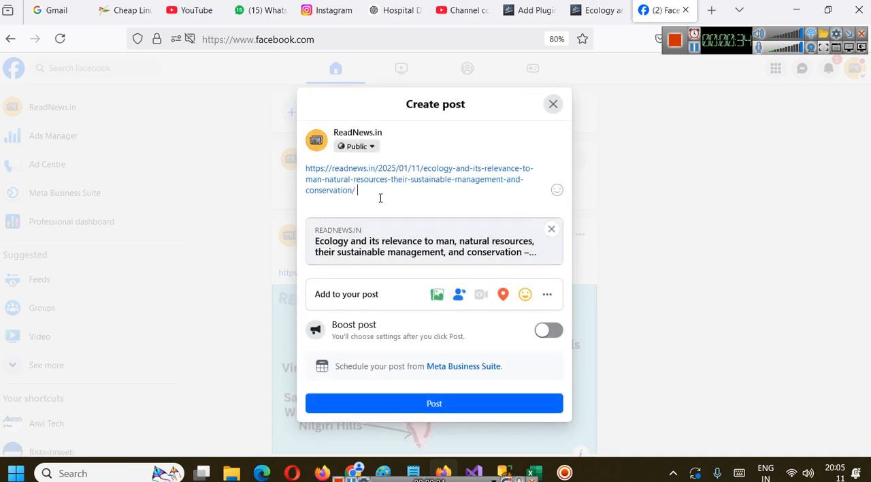
pyautogui.click(334, 230)
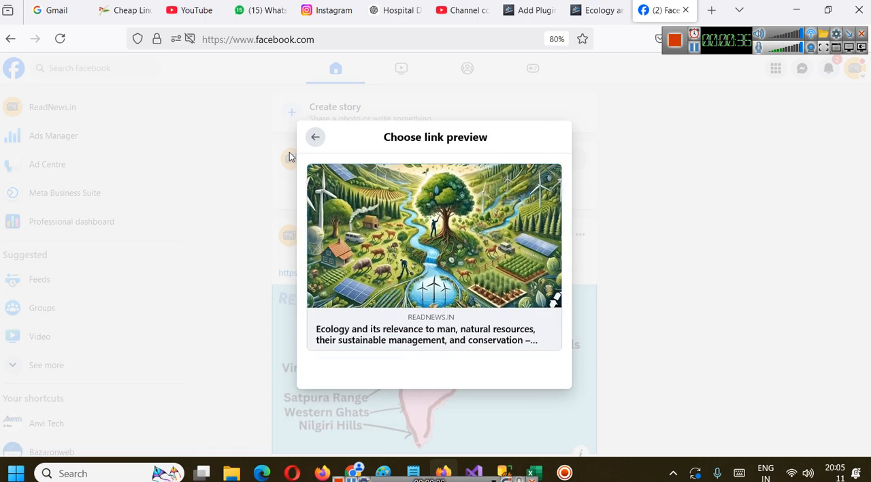
pyautogui.click(315, 137)
pyautogui.click(446, 403)
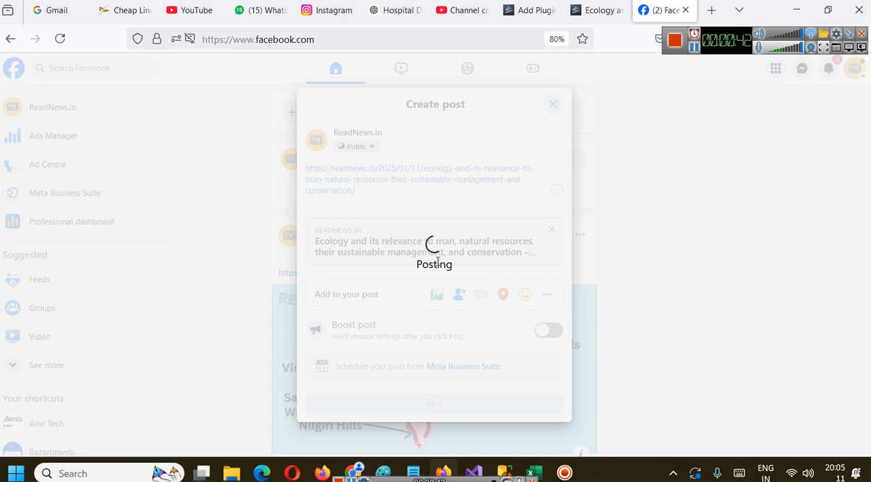
# Review the published Facebook post's image and title, and look through the ecology article on the website
pyautogui.scroll(-2, 441, 260)
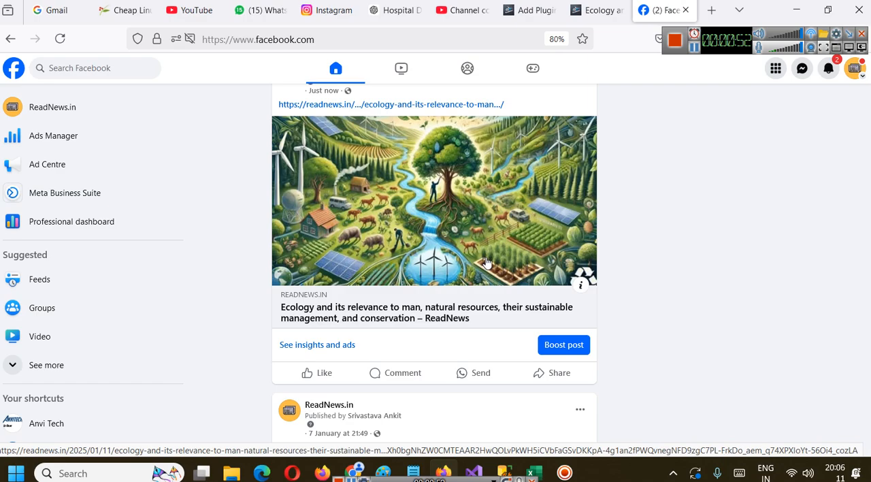
pyautogui.click(357, 313)
pyautogui.scroll(-3, 291, 194)
pyautogui.scroll(-5, 291, 194)
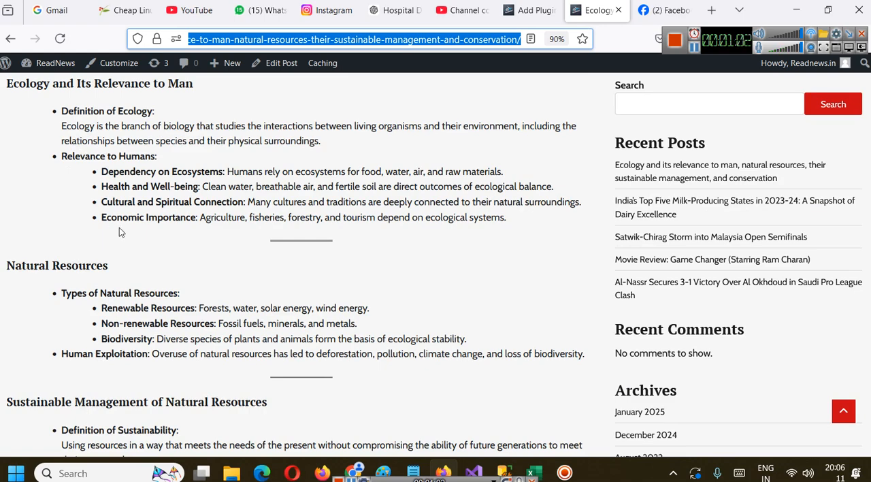
pyautogui.scroll(5, 119, 226)
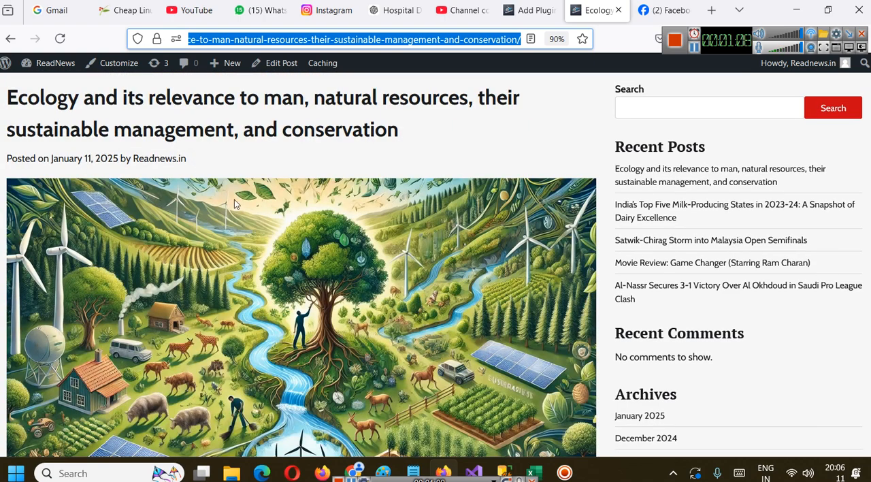
pyautogui.scroll(2, 205, 183)
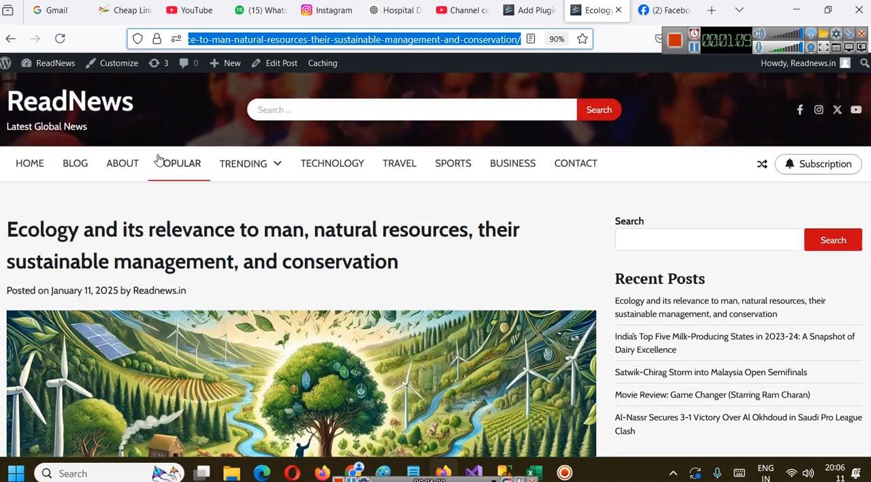
# Switch to the WordPress Add Plugins page and search for "rankmath"
pyautogui.click(528, 10)
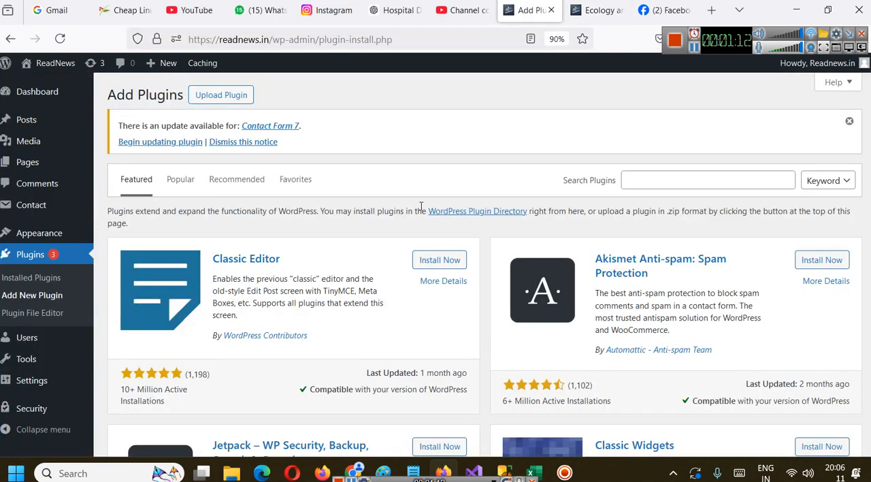
pyautogui.click(682, 178)
pyautogui.write('rank')
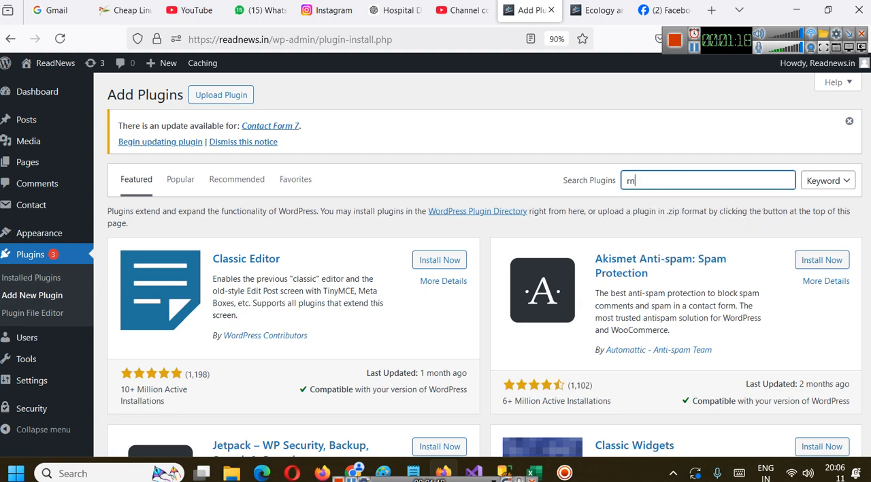
pyautogui.write('math')
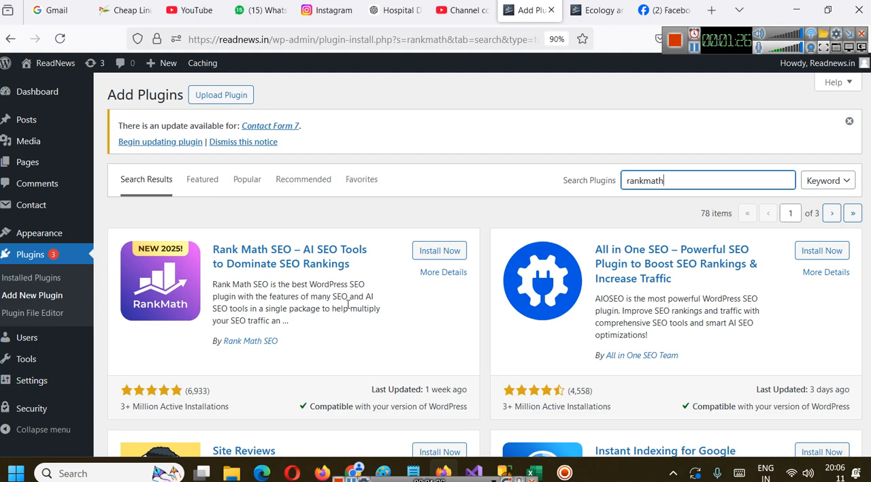
# Install and activate the Rank Math SEO plugin
pyautogui.scroll(-1, 349, 305)
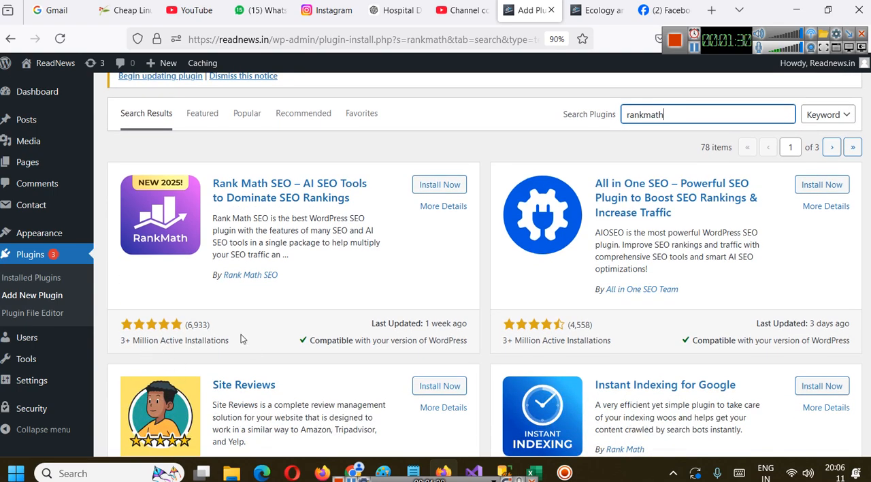
pyautogui.click(434, 186)
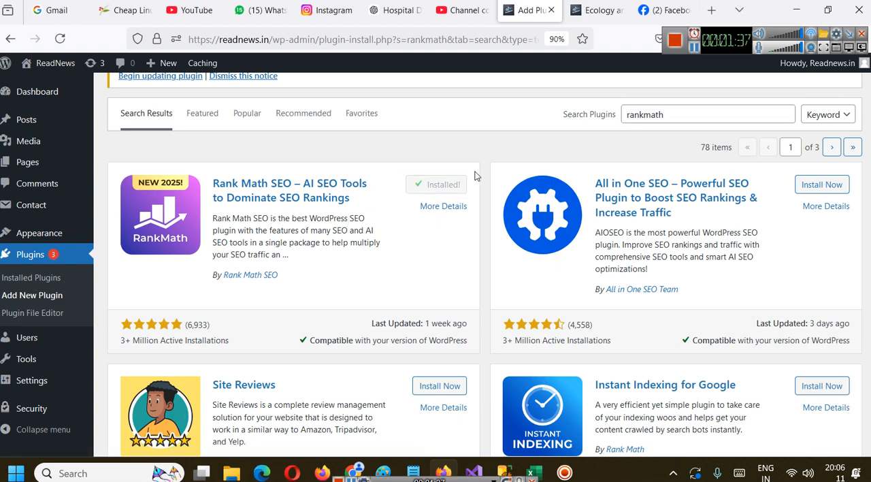
pyautogui.click(437, 185)
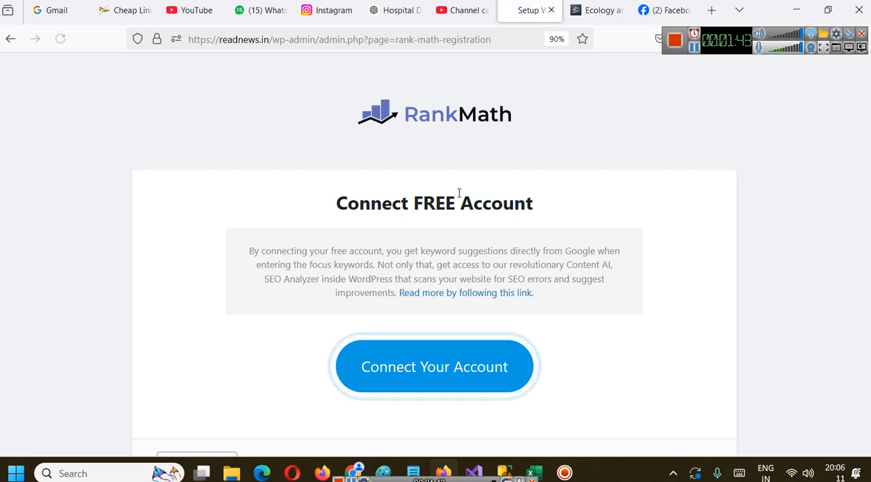
# Skip connecting a Rank Math account and review the Easy, Advanced and Custom setup modes
pyautogui.scroll(-1, 453, 175)
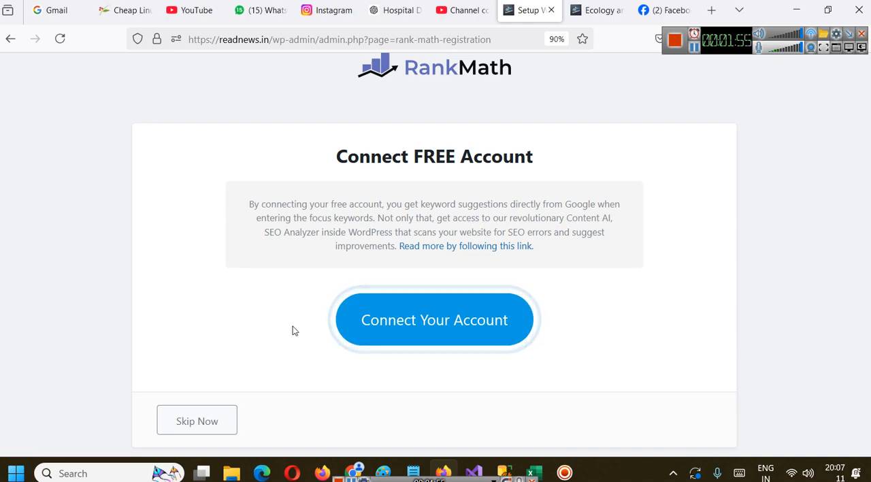
pyautogui.click(204, 423)
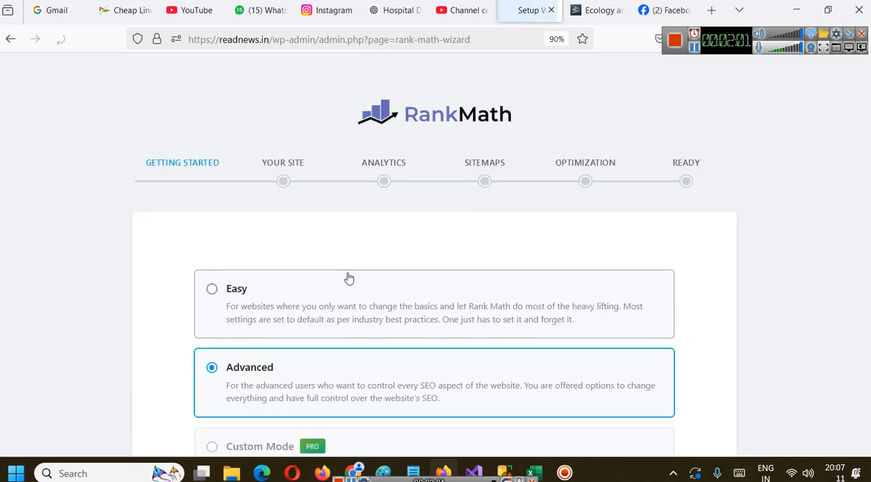
pyautogui.scroll(-1, 376, 213)
pyautogui.scroll(-2, 348, 206)
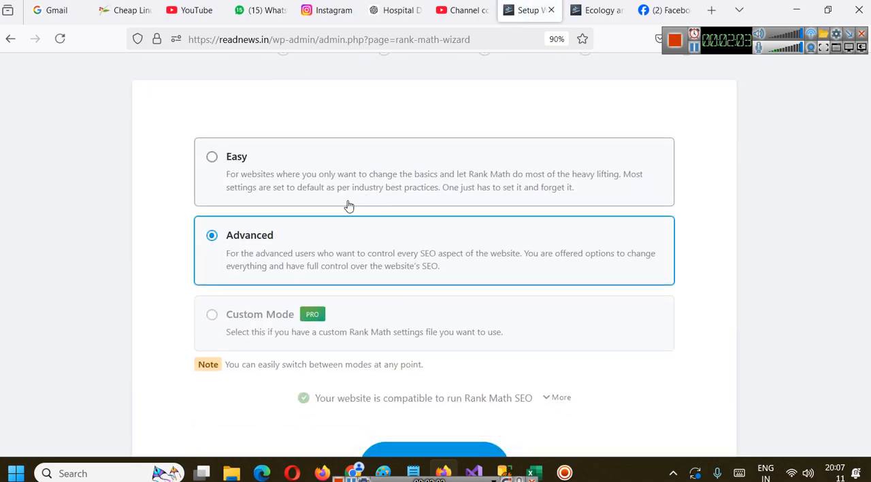
pyautogui.scroll(3, 231, 216)
pyautogui.scroll(-1, 239, 198)
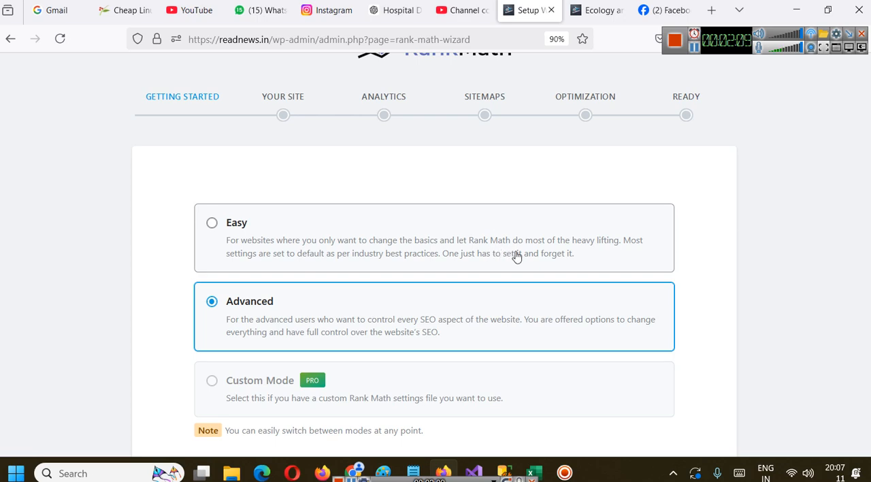
# Compare the Easy and Advanced setup modes, keep Advanced selected, and start the setup wizard
pyautogui.click(586, 251)
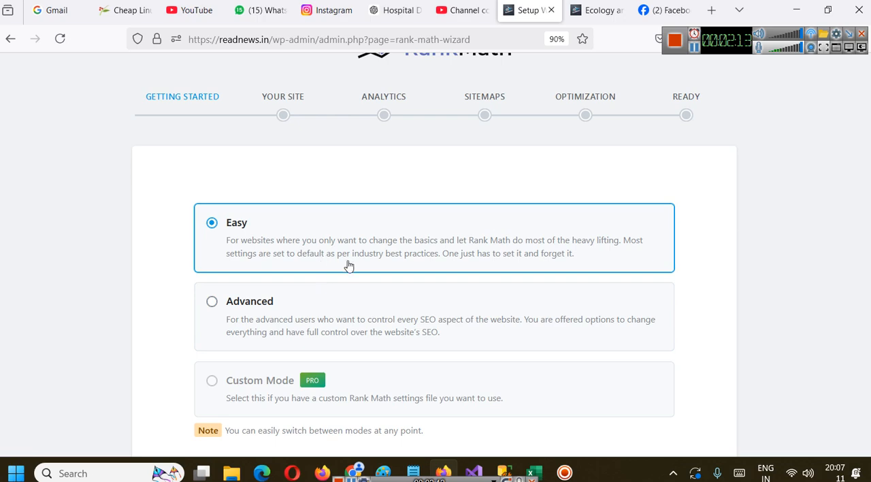
pyautogui.scroll(-1, 351, 265)
pyautogui.click(411, 272)
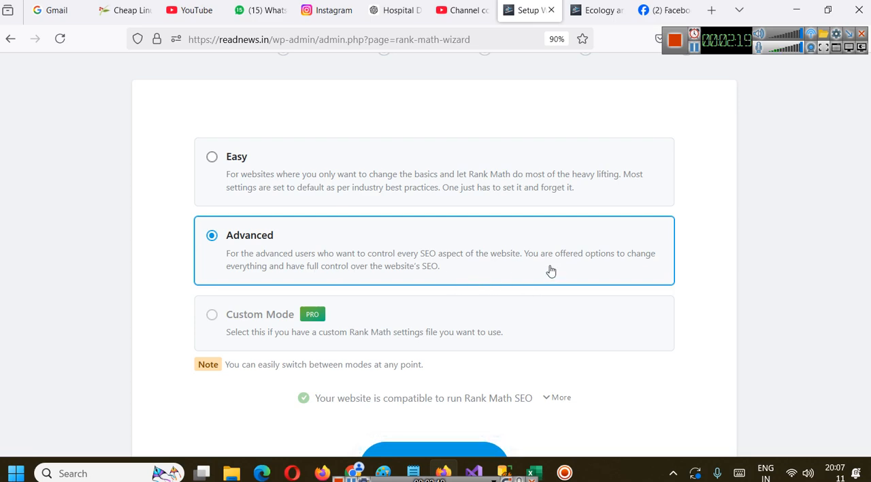
pyautogui.scroll(-1, 508, 235)
pyautogui.scroll(-2, 507, 235)
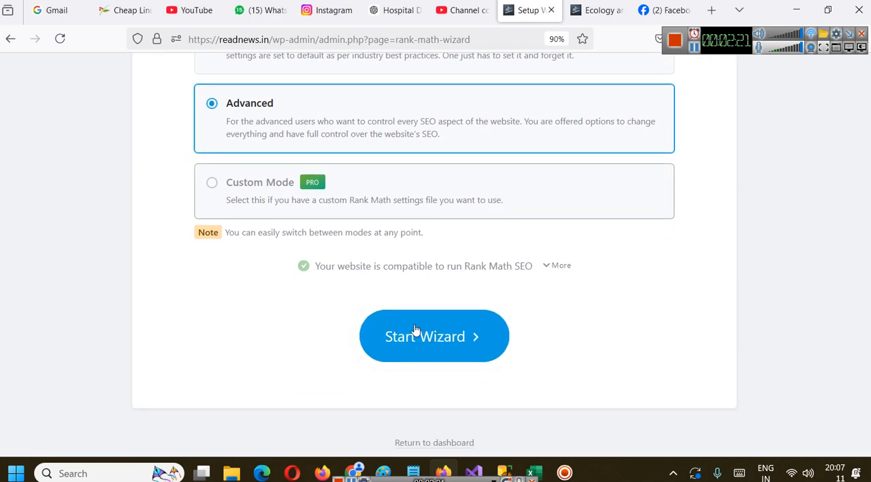
pyautogui.click(432, 354)
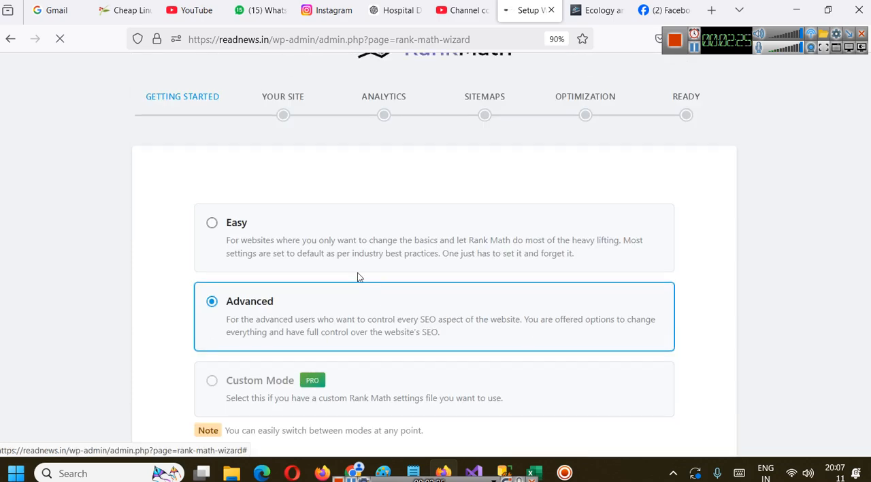
# Examine the wizard's site details, including the site type, website name, alternate name and organization name
pyautogui.scroll(-2, 439, 270)
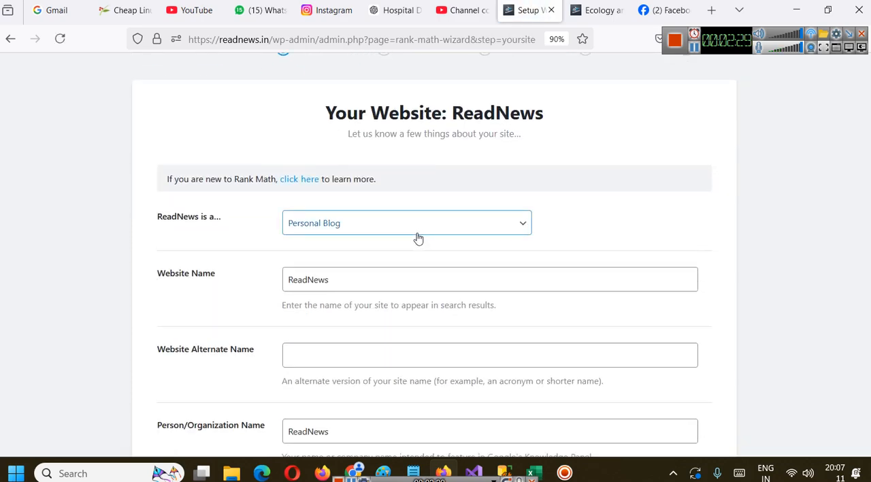
pyautogui.scroll(2, 385, 236)
pyautogui.scroll(-3, 391, 271)
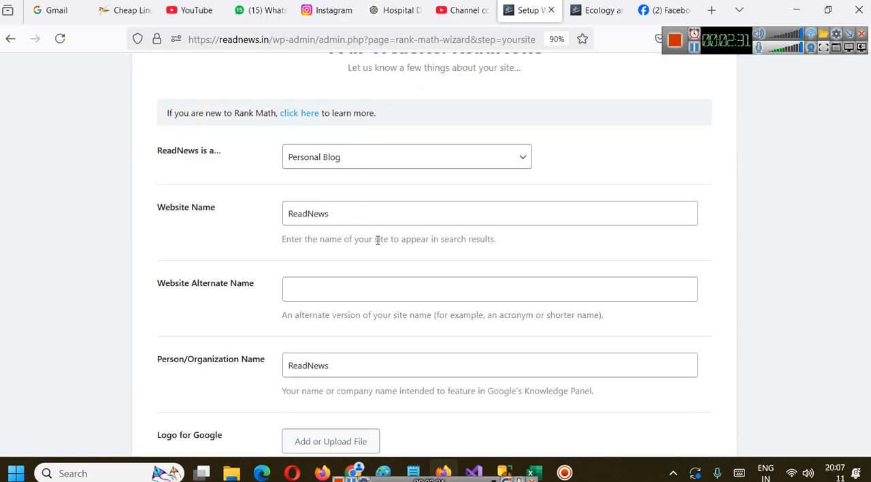
pyautogui.click(384, 213)
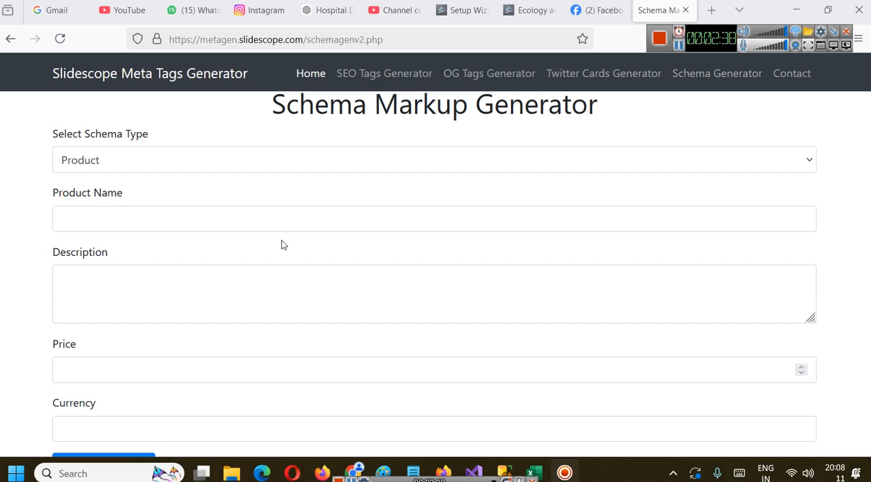
pyautogui.moveTo(288, 118); pyautogui.dragTo(670, 107)
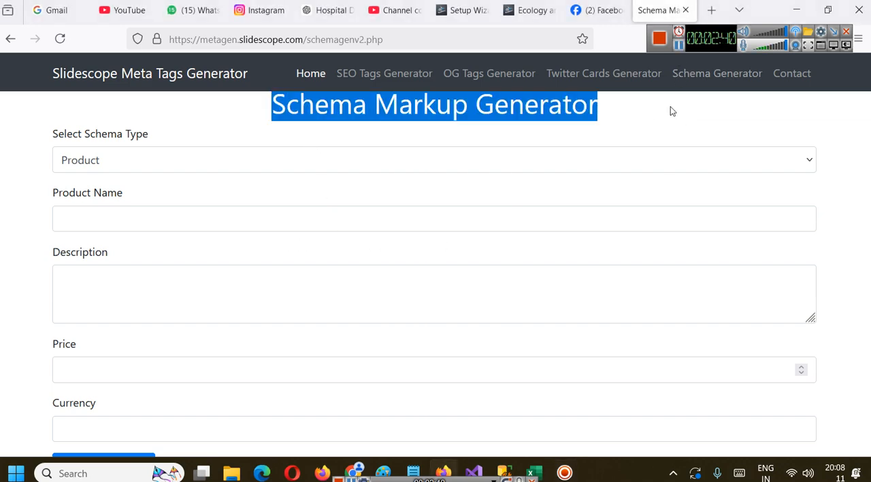
pyautogui.click(365, 184)
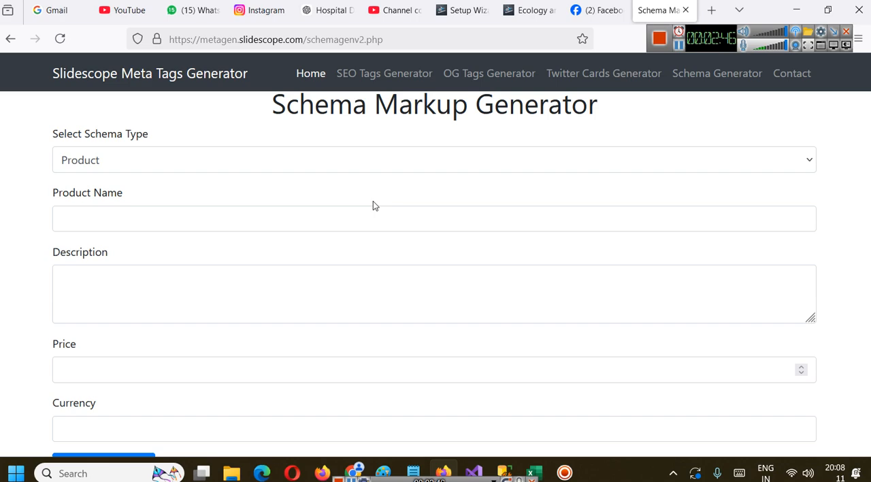
# In the Slidescope Schema Markup Generator, choose the Organization schema with type "Educational" and organization name "ReadNews.in"
pyautogui.click(102, 159)
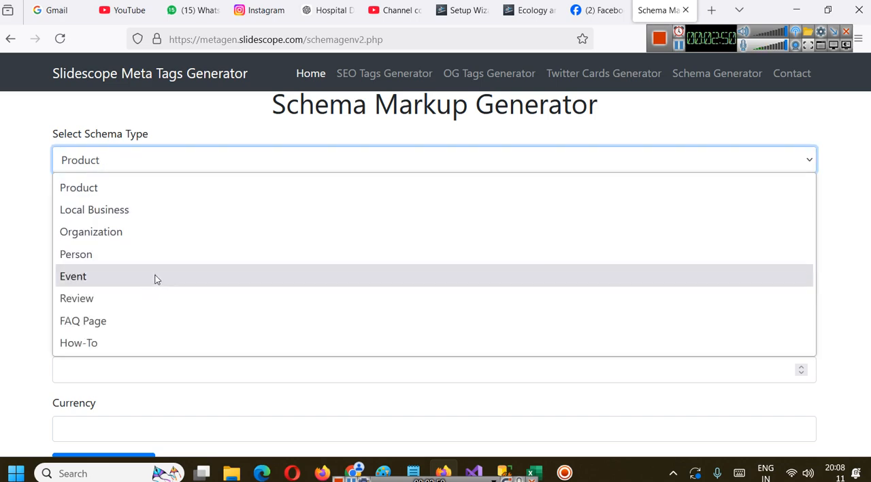
pyautogui.click(128, 232)
pyautogui.click(161, 214)
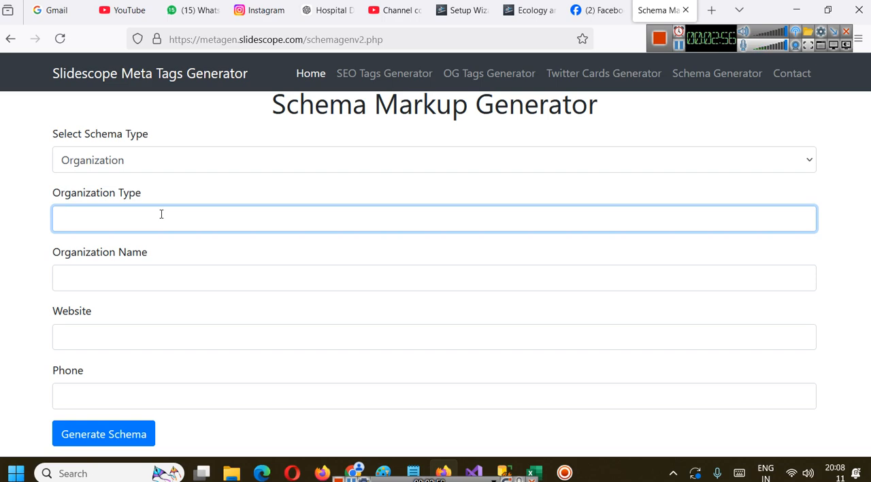
pyautogui.write('Educational')
pyautogui.press('Tab')
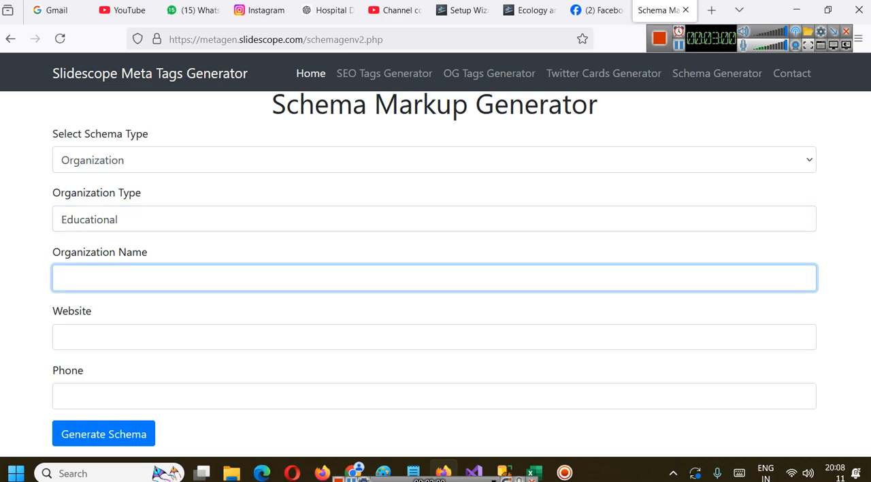
pyautogui.write('ReadNews.in')
pyautogui.press('Tab')
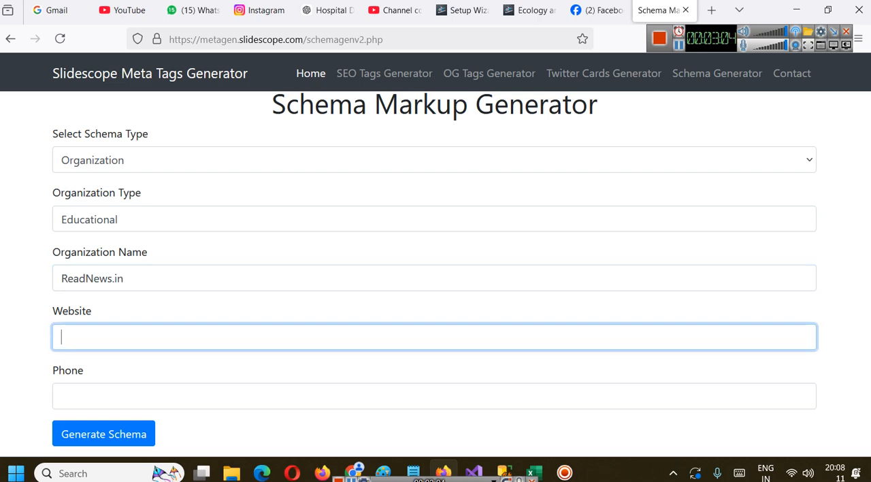
pyautogui.write('https://readnewsi')
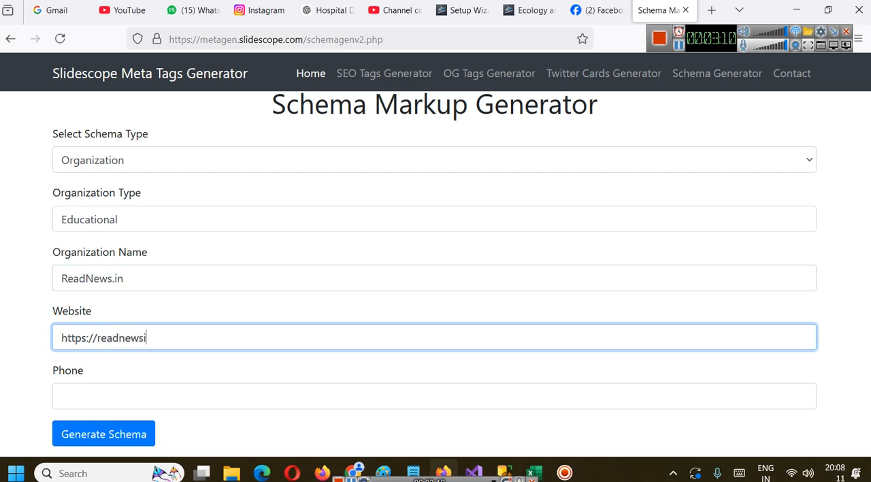
pyautogui.write('n')
pyautogui.press('Tab')
pyautogui.write('123')
pyautogui.scroll(-1, 299, 295)
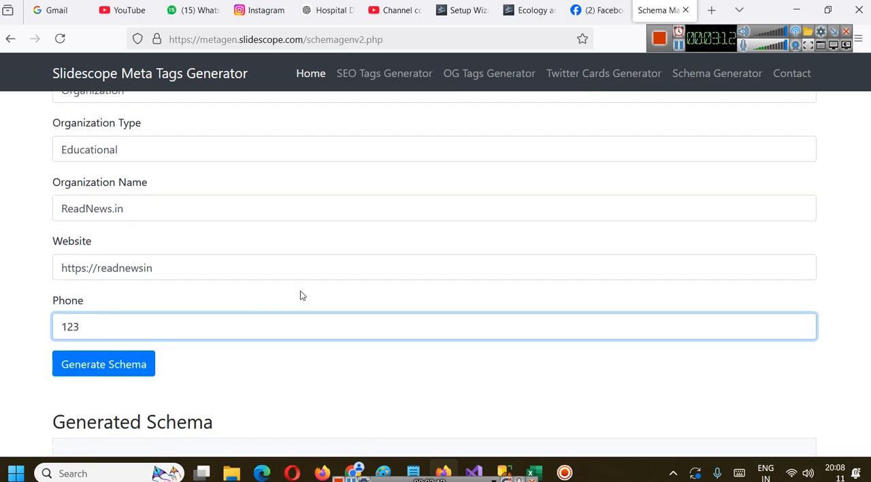
# Generate the organization schema from the entered details and highlight the whole resulting markup to review it
pyautogui.click(111, 363)
pyautogui.scroll(-2, 249, 326)
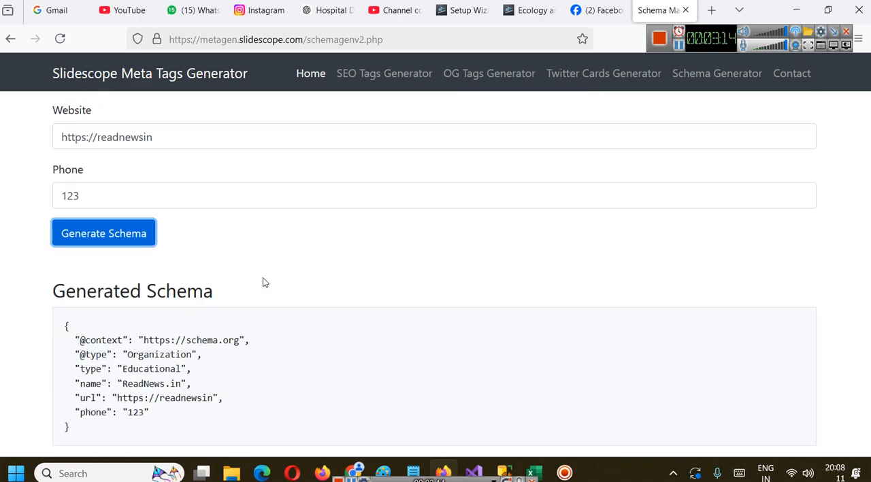
pyautogui.hotkey('ctrl', '+')
pyautogui.scroll(-1, 177, 378)
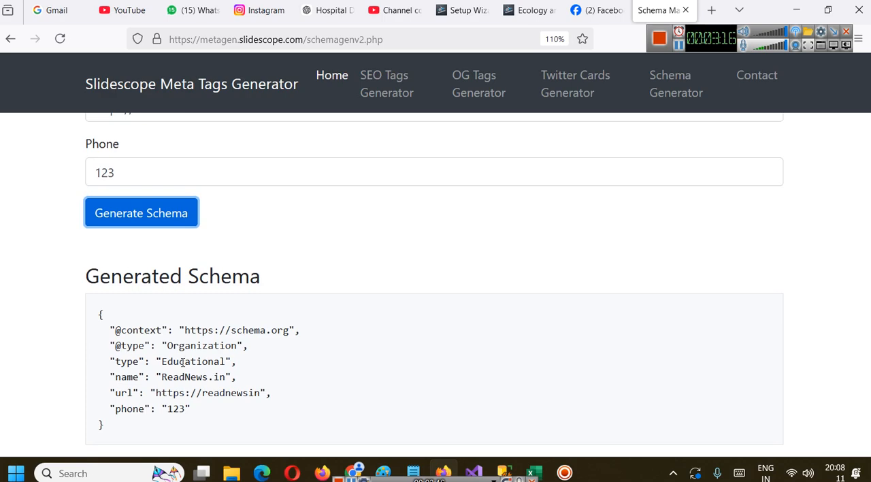
pyautogui.moveTo(128, 427); pyautogui.dragTo(108, 318)
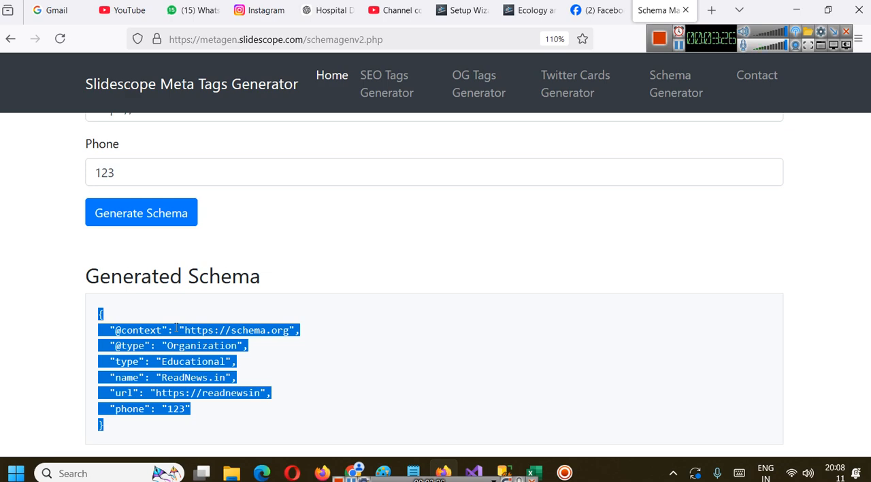
pyautogui.hotkey('ctrl', '-')
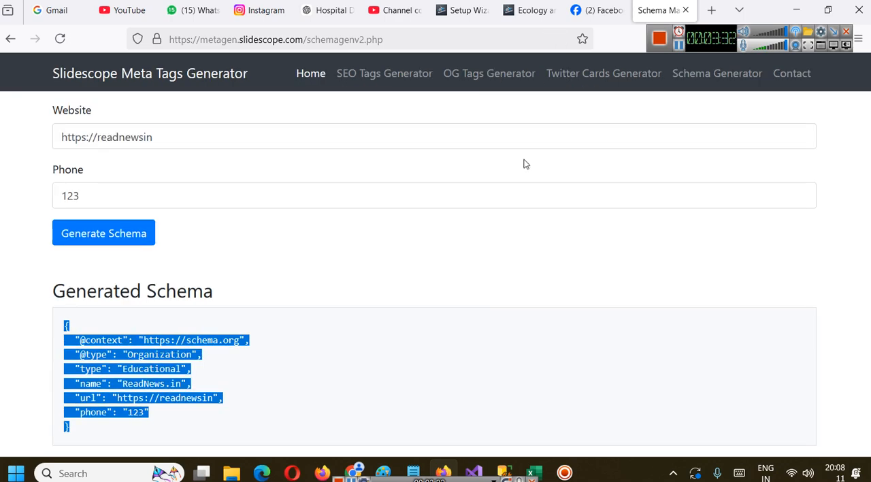
pyautogui.scroll(3, 192, 296)
pyautogui.scroll(2, 216, 266)
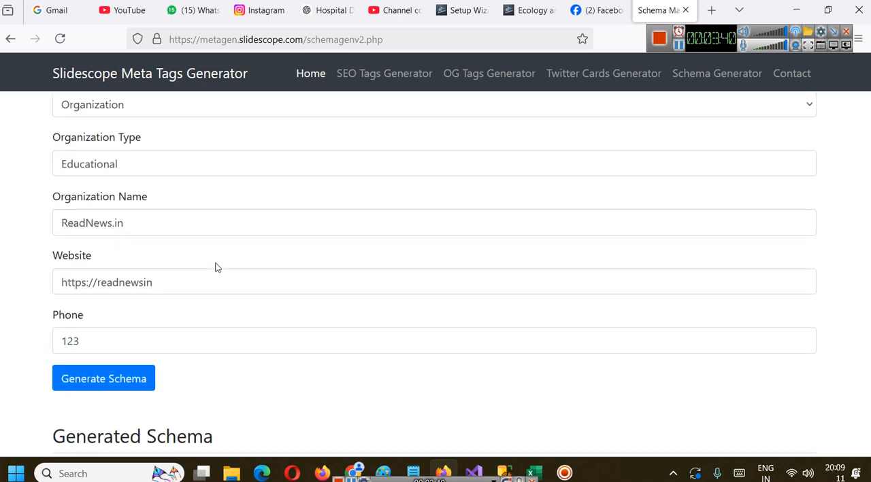
pyautogui.scroll(1, 241, 279)
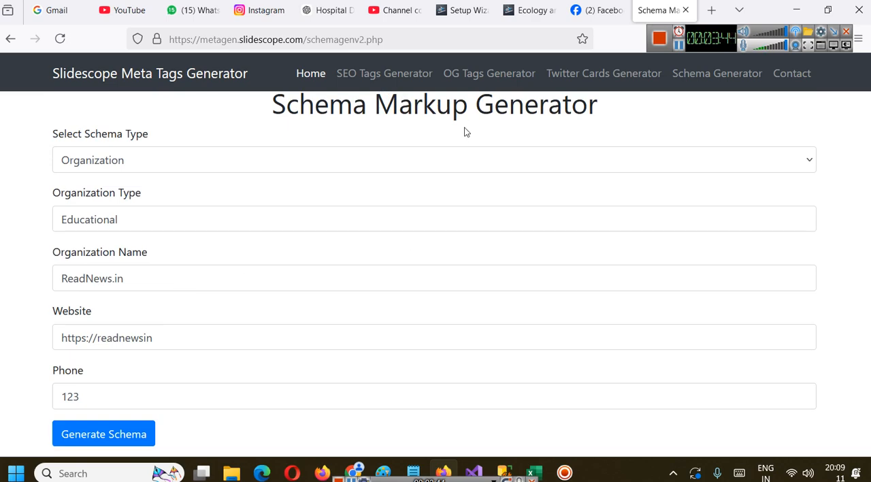
# Return to the Rank Math setup wizard and enter "ReadNews.in" as the website's alternate name
pyautogui.click(465, 9)
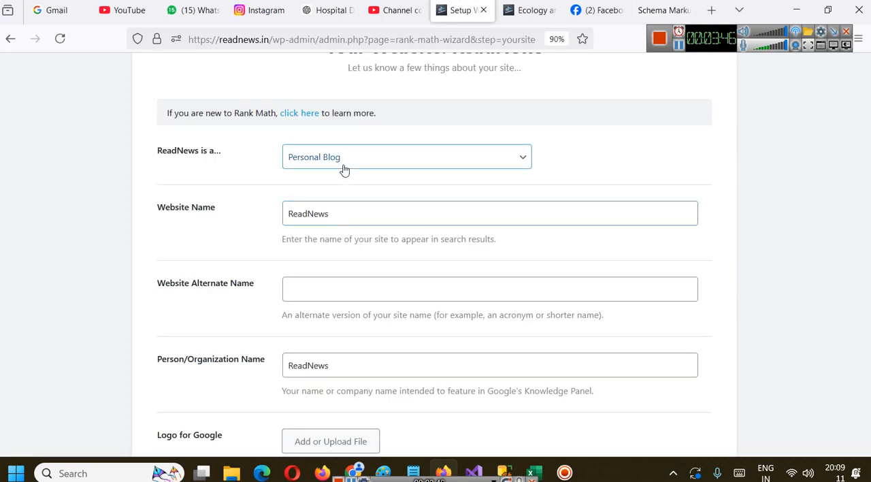
pyautogui.scroll(-1, 326, 279)
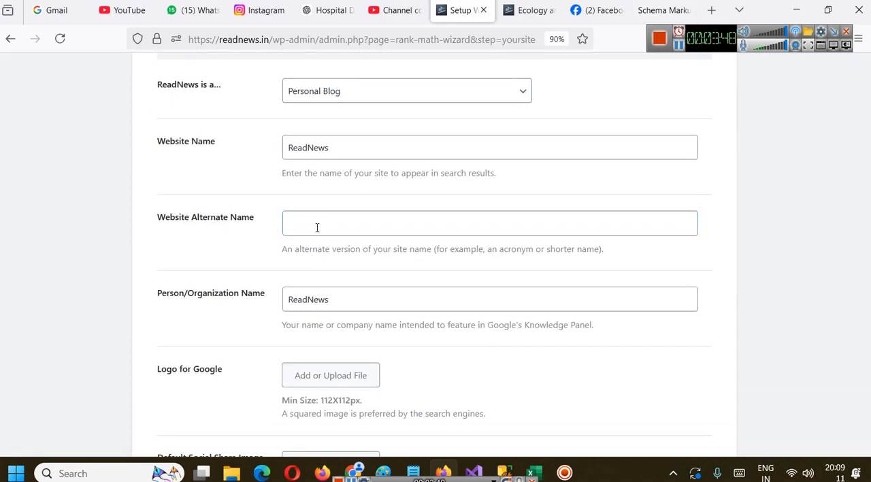
pyautogui.click(321, 219)
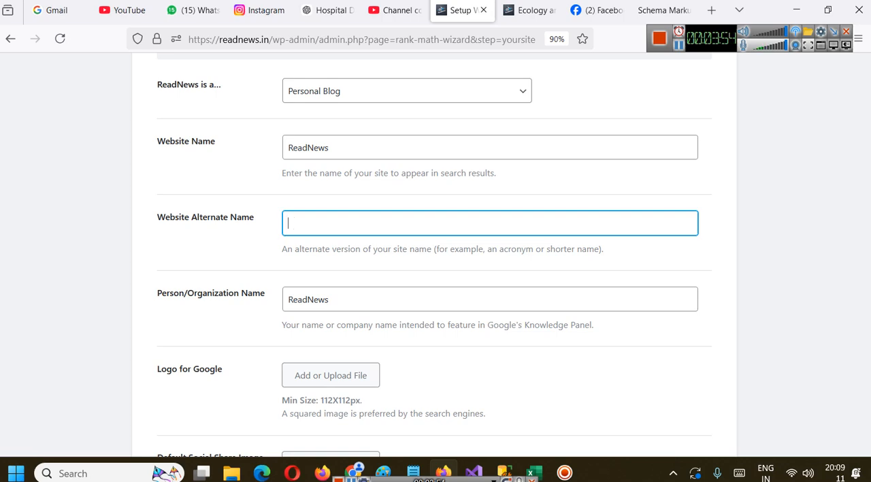
pyautogui.write('@rea')
pyautogui.hotkey('ctrl', 'a')
pyautogui.write('ReadNews.in')
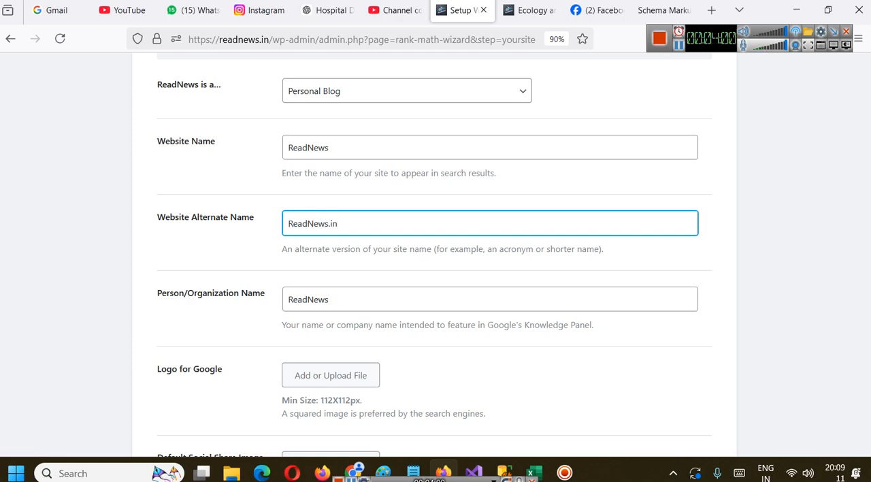
# Set the site type to Community Blog/News Site and the business type to Educational Organization
pyautogui.scroll(-2, 267, 270)
pyautogui.scroll(3, 293, 222)
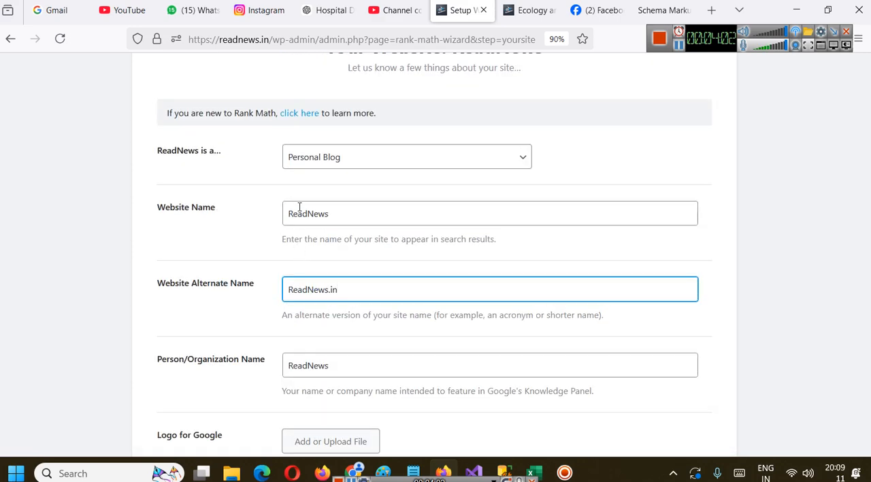
pyautogui.click(328, 163)
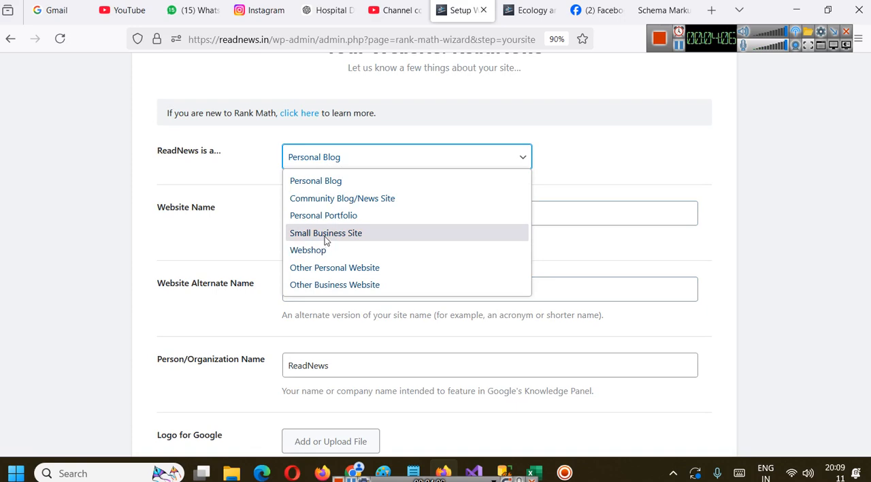
pyautogui.click(332, 199)
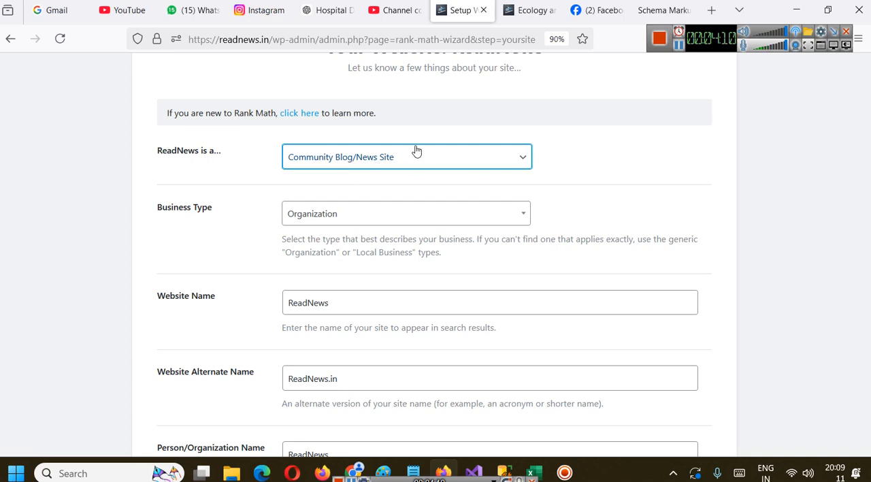
pyautogui.click(379, 212)
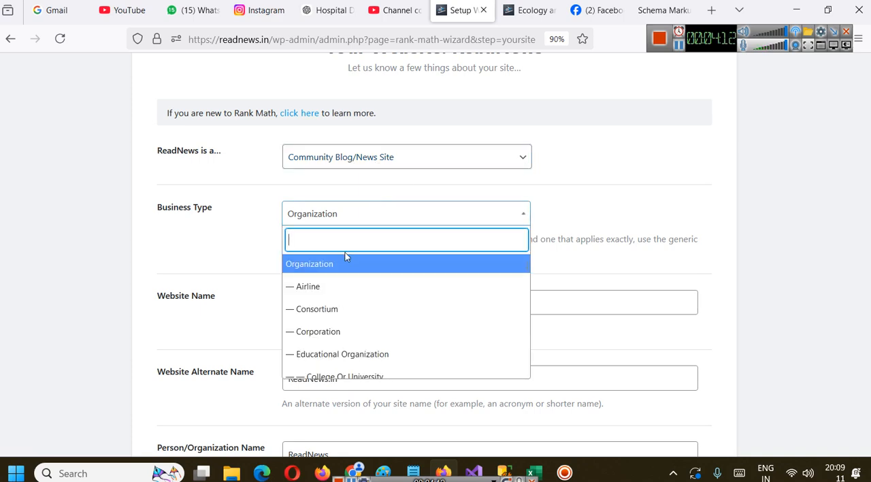
pyautogui.scroll(-2, 369, 291)
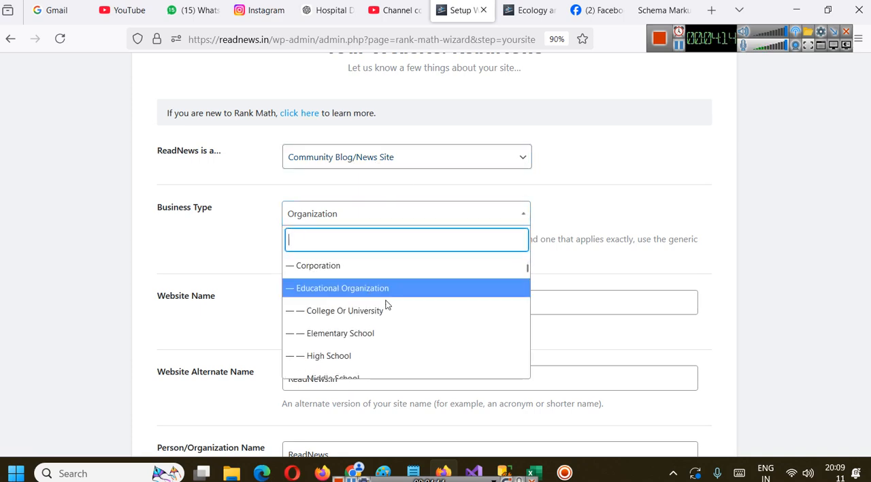
pyautogui.click(368, 289)
# Review the wizard's logo and social share image options, compare them with the Facebook ecology post, and inspect its linked article
pyautogui.scroll(-4, 467, 253)
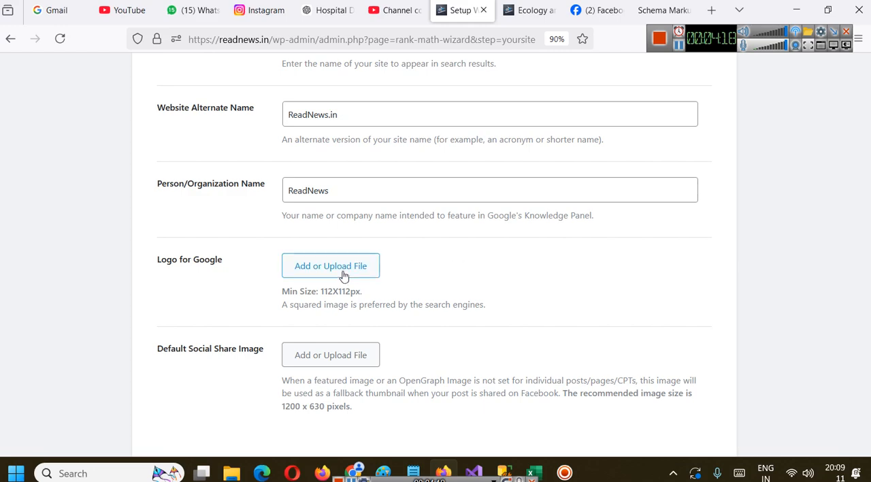
pyautogui.scroll(-1, 274, 296)
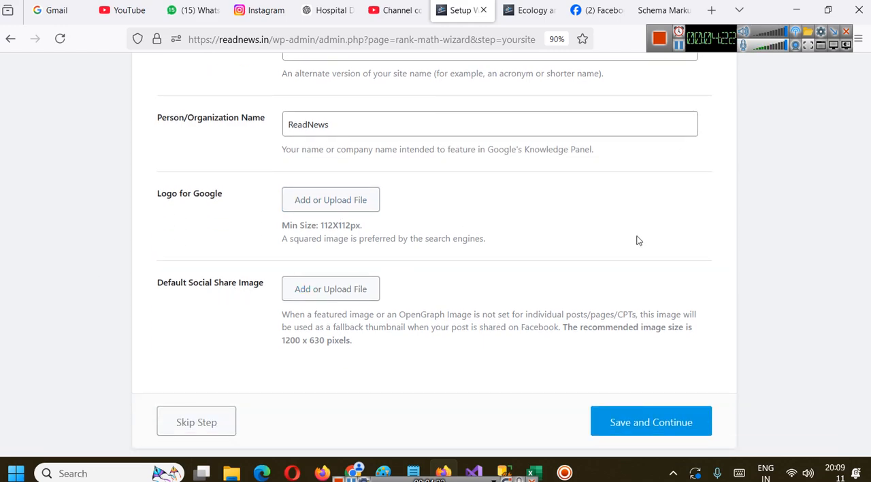
pyautogui.click(593, 10)
pyautogui.scroll(2, 379, 244)
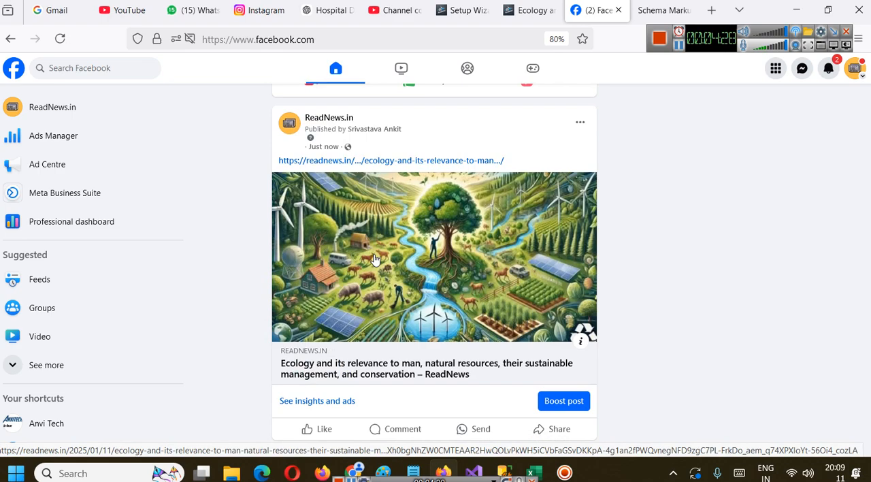
pyautogui.click(429, 162)
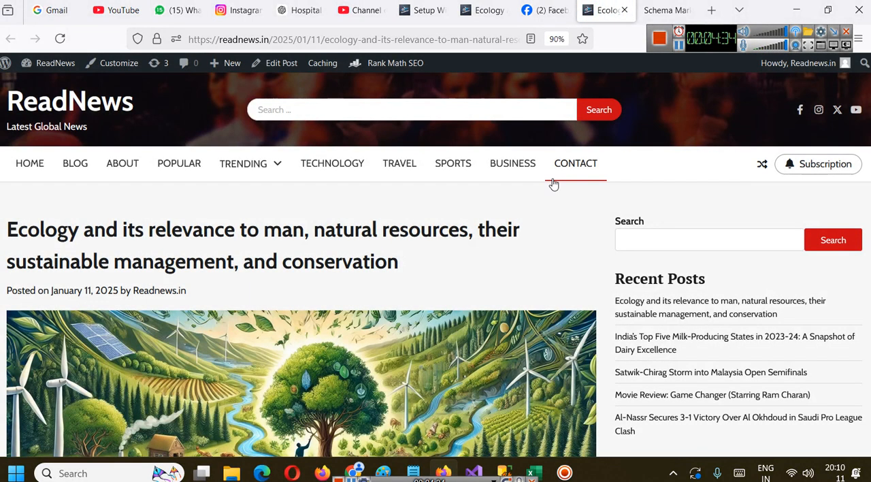
pyautogui.scroll(-4, 601, 207)
pyautogui.scroll(-8, 602, 208)
pyautogui.scroll(15, 556, 188)
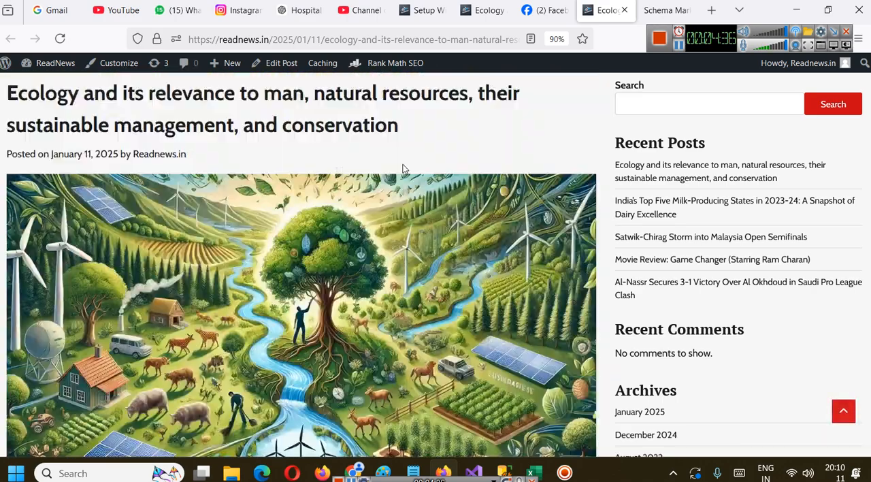
# From the ReadNews homepage, open the article "Hollywood Updates December 25 2024 to December 29 2024" and copy its address
pyautogui.click(45, 169)
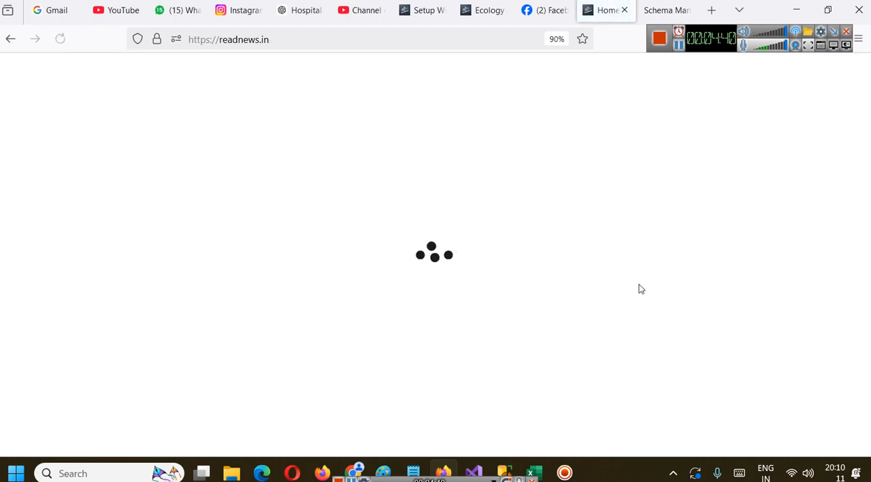
pyautogui.scroll(-10, 682, 60)
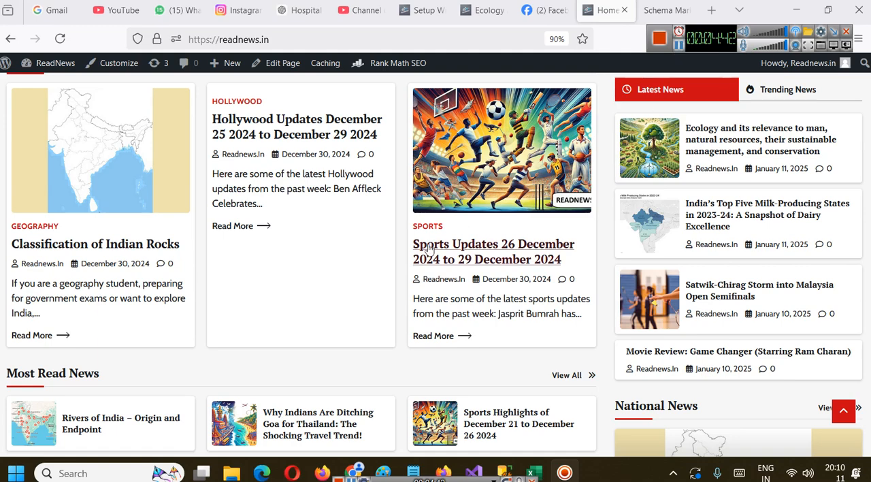
pyautogui.scroll(1, 381, 259)
pyautogui.click(270, 201)
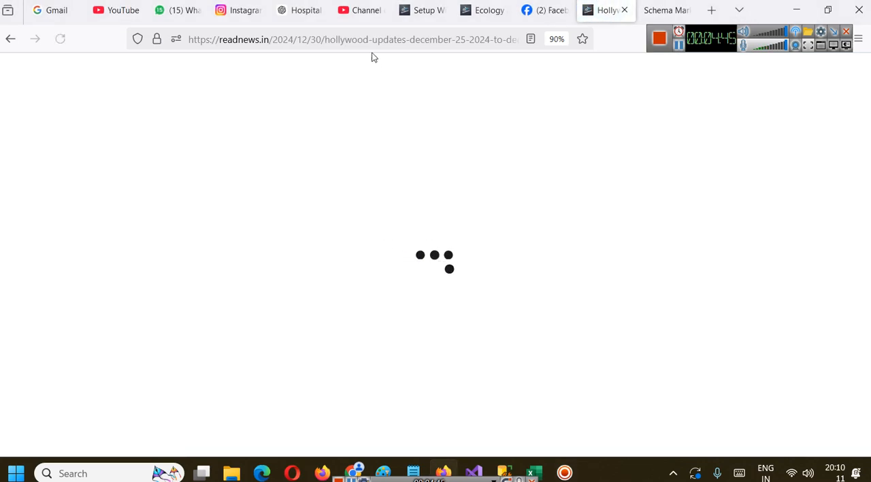
pyautogui.click(372, 42)
pyautogui.hotkey('ctrl', 'c')
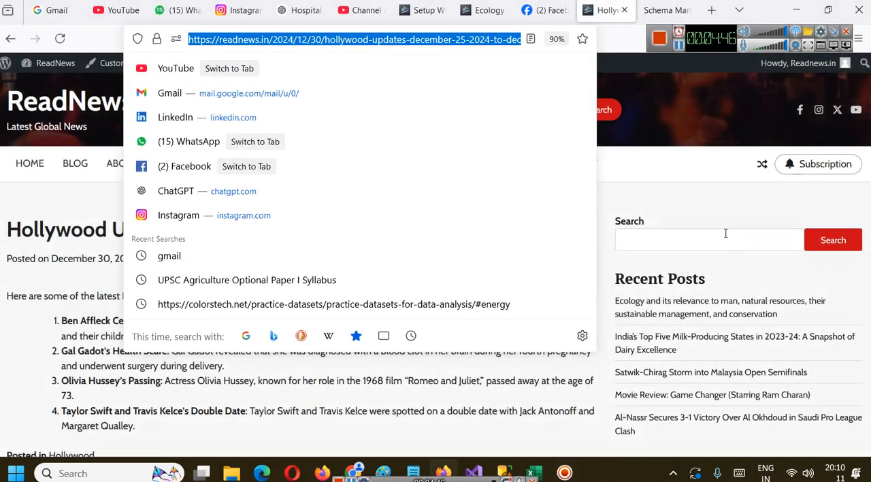
pyautogui.click(725, 233)
# Switch to Facebook and publish a post containing the Hollywood Updates article link from the ReadNews.in page
pyautogui.click(545, 9)
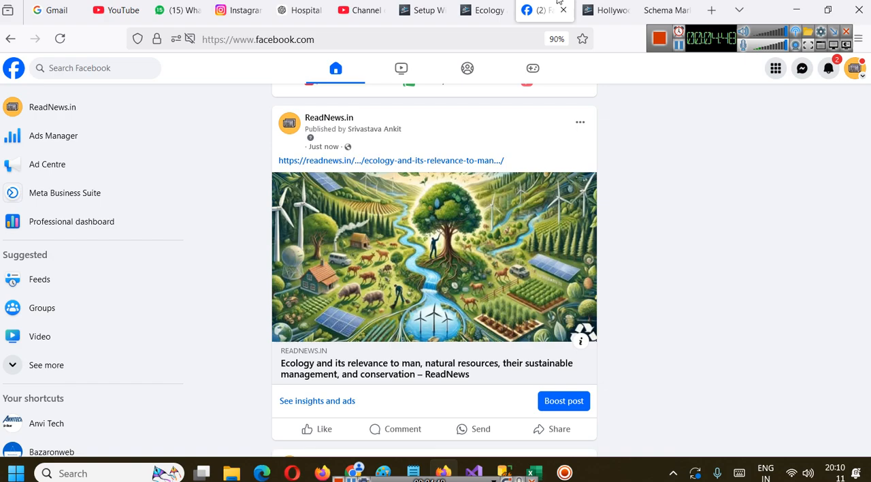
pyautogui.scroll(3, 384, 167)
pyautogui.click(383, 168)
pyautogui.hotkey('ctrl', 'v')
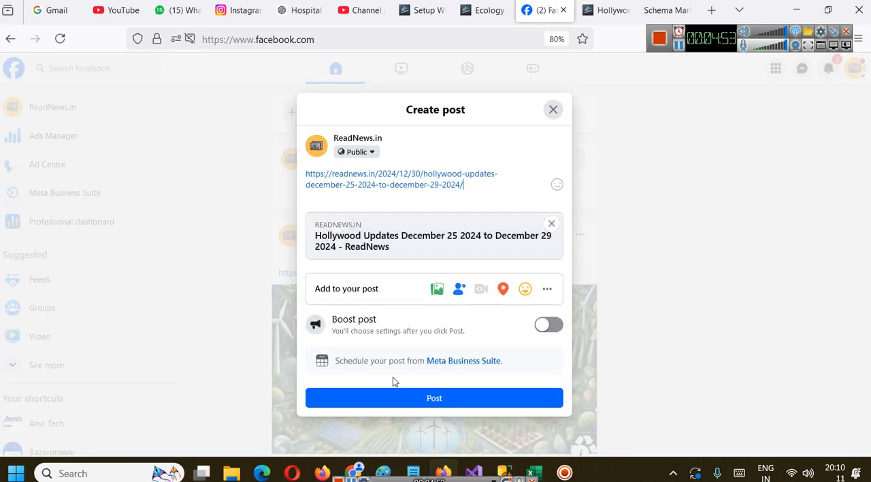
pyautogui.click(413, 406)
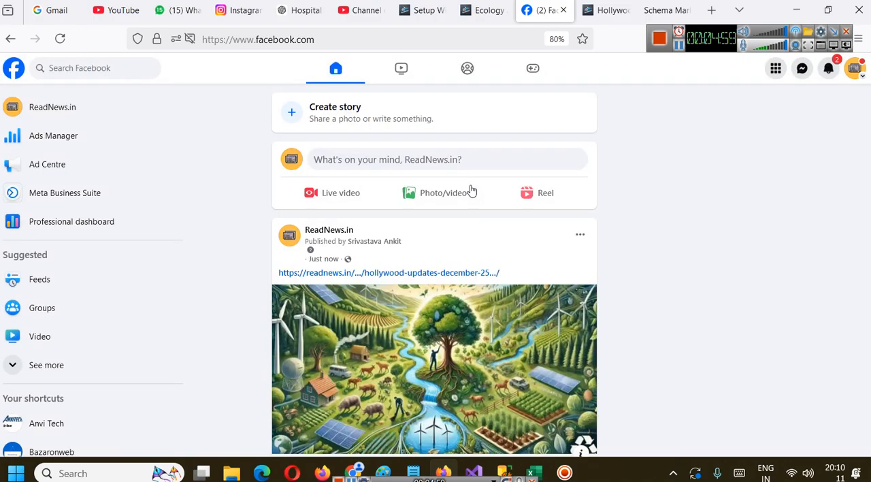
# Inspect the link preview of the new Hollywood Updates post and move that post to the bin
pyautogui.scroll(-5, 469, 192)
pyautogui.scroll(5, 454, 214)
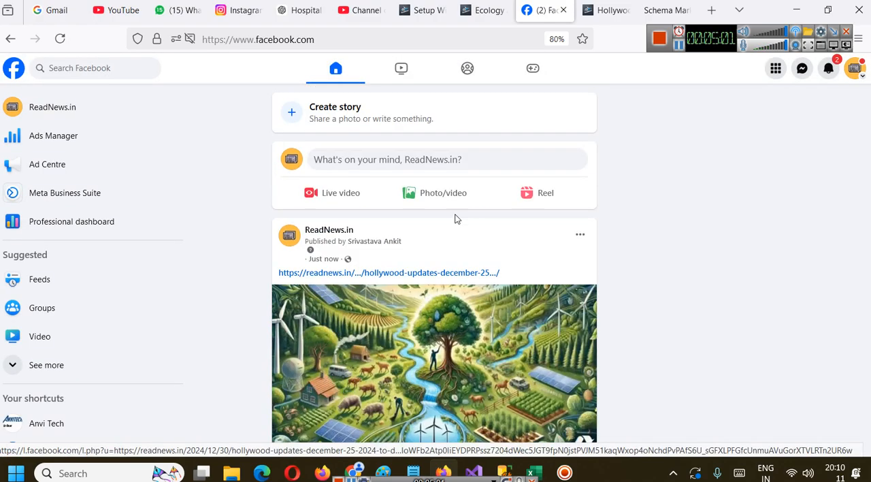
pyautogui.scroll(-2, 456, 219)
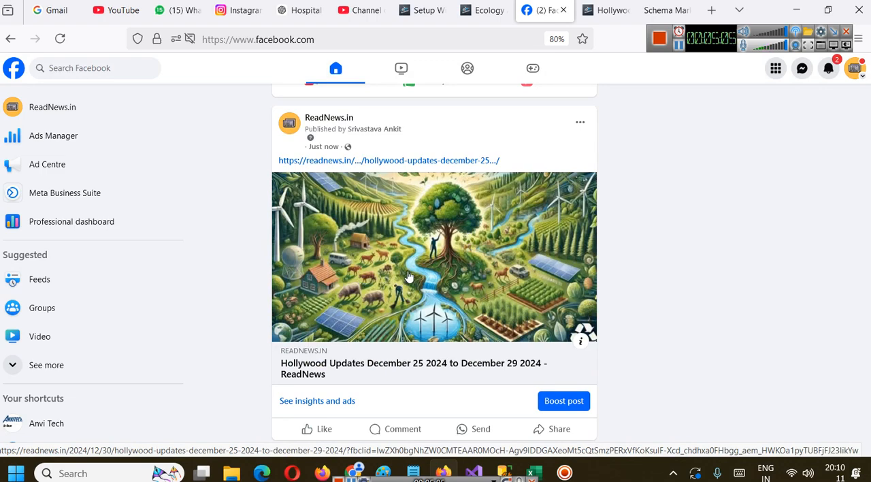
pyautogui.scroll(-1, 443, 239)
pyautogui.scroll(1, 544, 170)
pyautogui.click(580, 123)
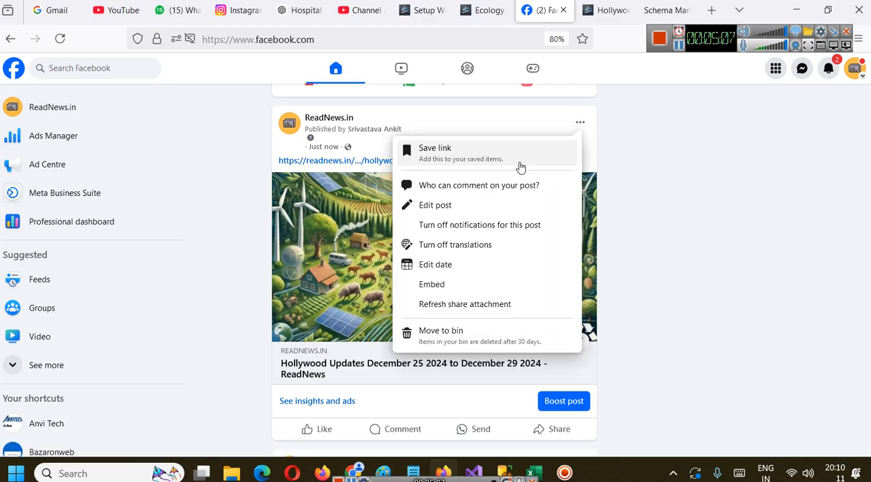
pyautogui.click(476, 332)
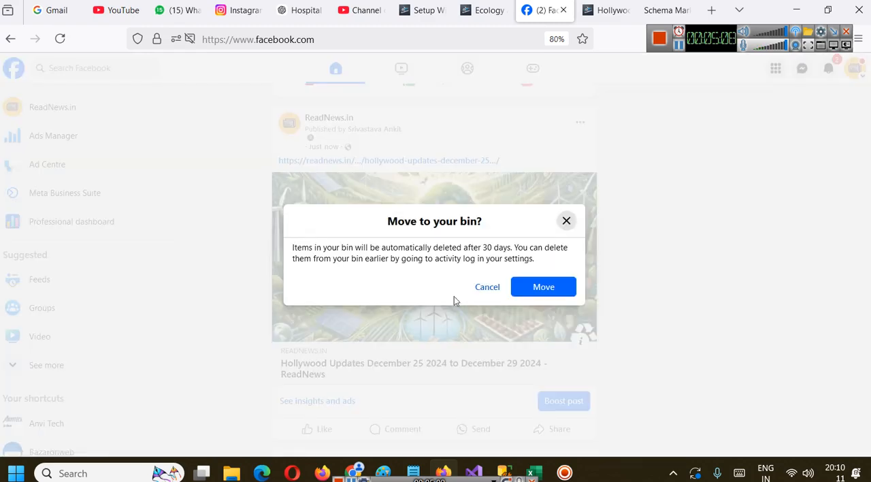
pyautogui.click(537, 288)
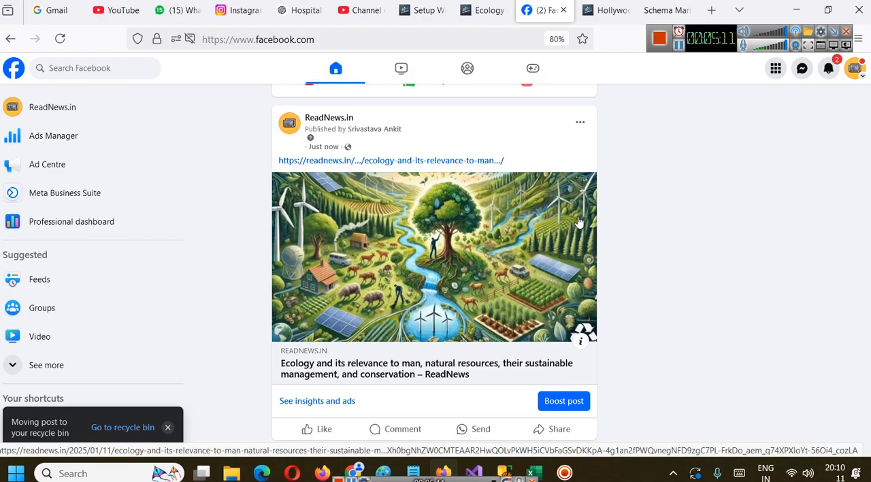
# Return to the Rank Math setup wizard and set the ReadNews logo from the media library as the Logo for Google
pyautogui.click(678, 46)
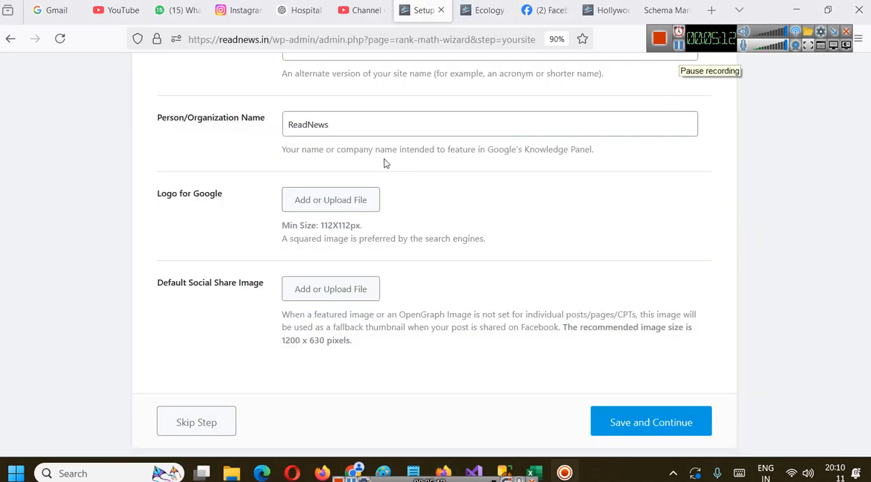
pyautogui.click(355, 207)
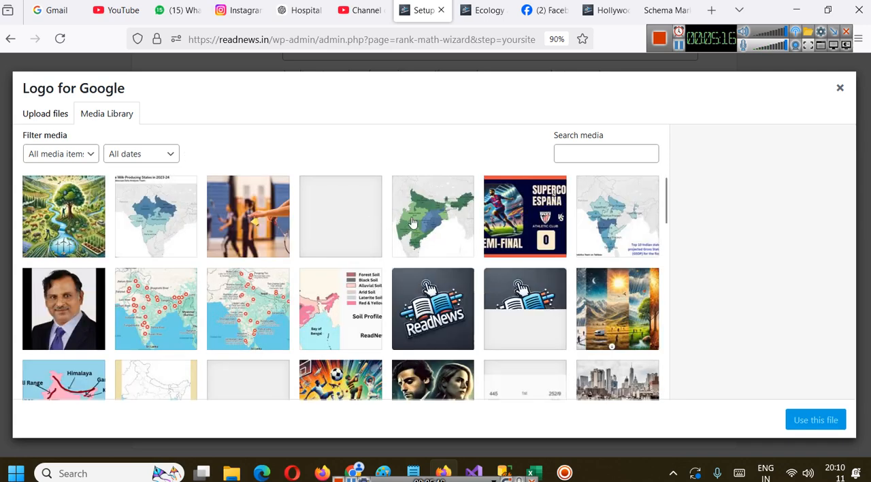
pyautogui.scroll(-3, 507, 219)
pyautogui.scroll(1, 506, 218)
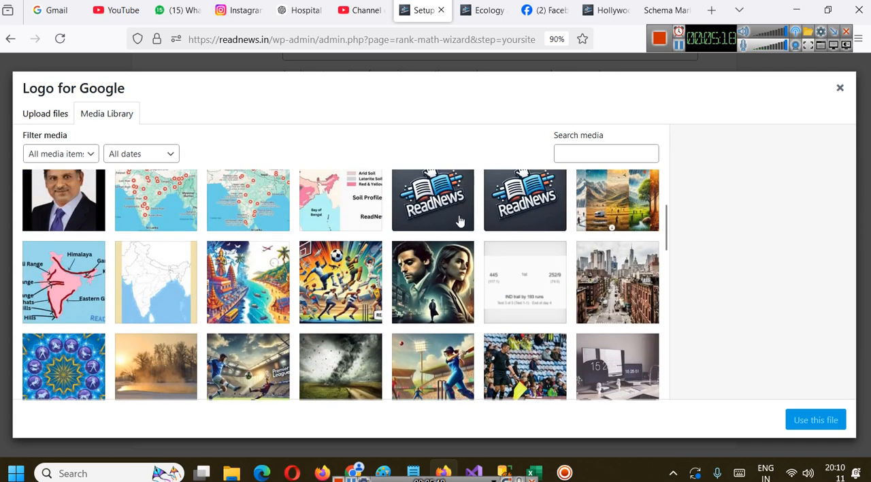
pyautogui.click(459, 221)
pyautogui.click(814, 419)
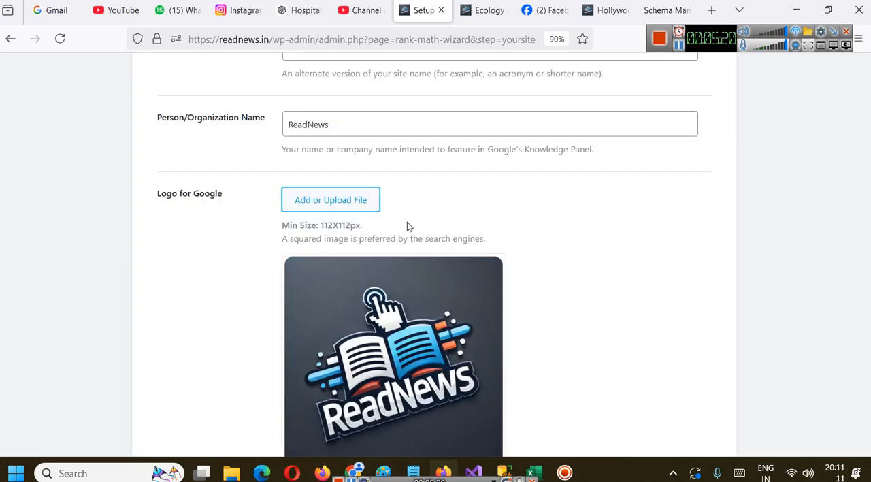
# Set the Default Social Share Image to cropped-read-newslogo.png from the media library
pyautogui.scroll(-2, 409, 226)
pyautogui.scroll(1, 237, 155)
pyautogui.scroll(-4, 276, 155)
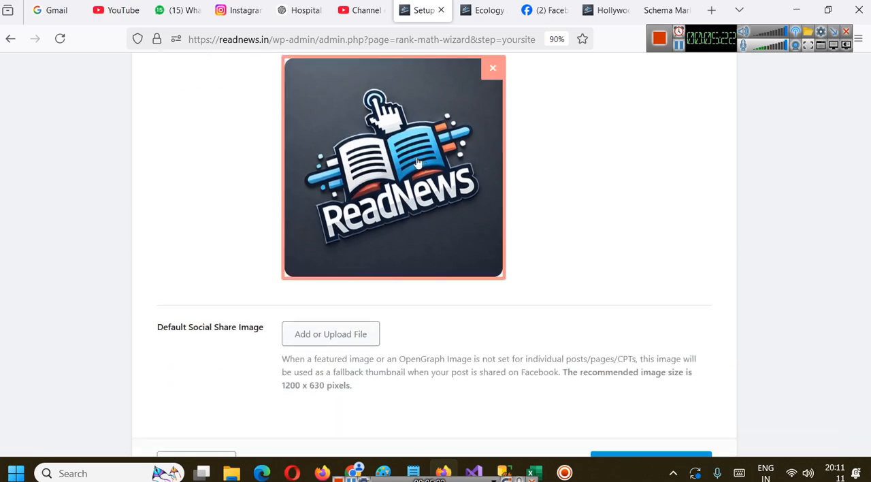
pyautogui.click(293, 226)
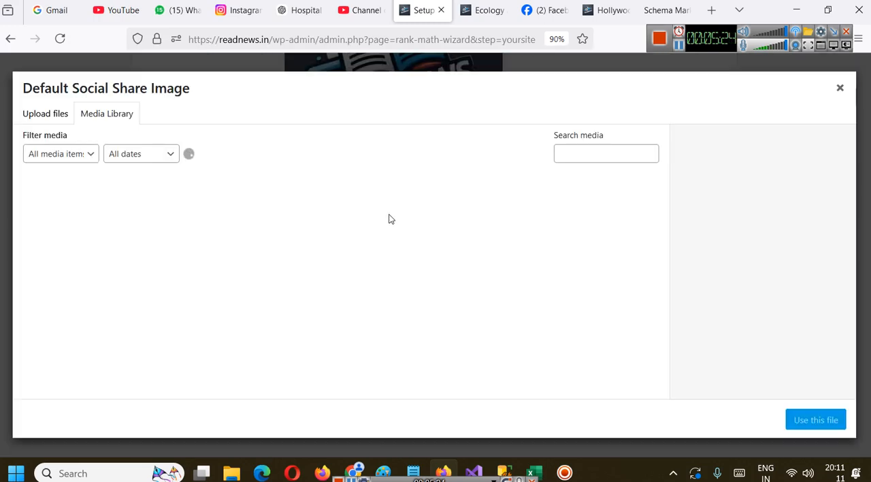
pyautogui.click(451, 296)
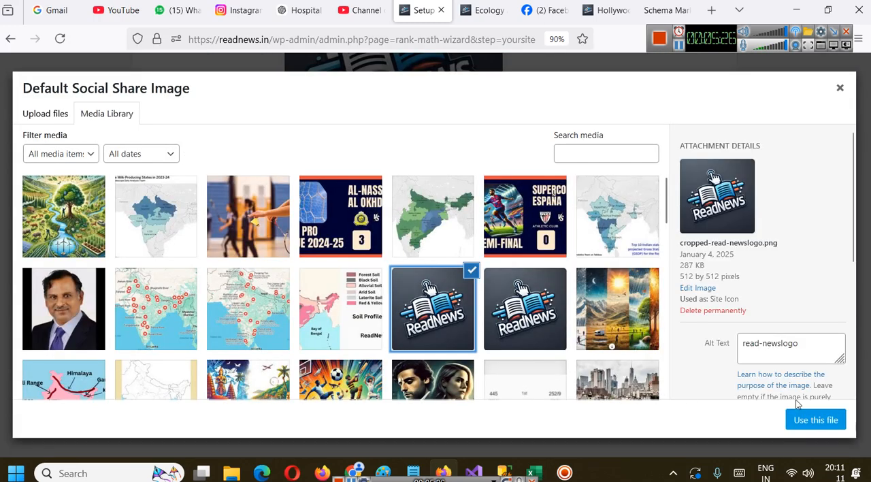
pyautogui.click(815, 420)
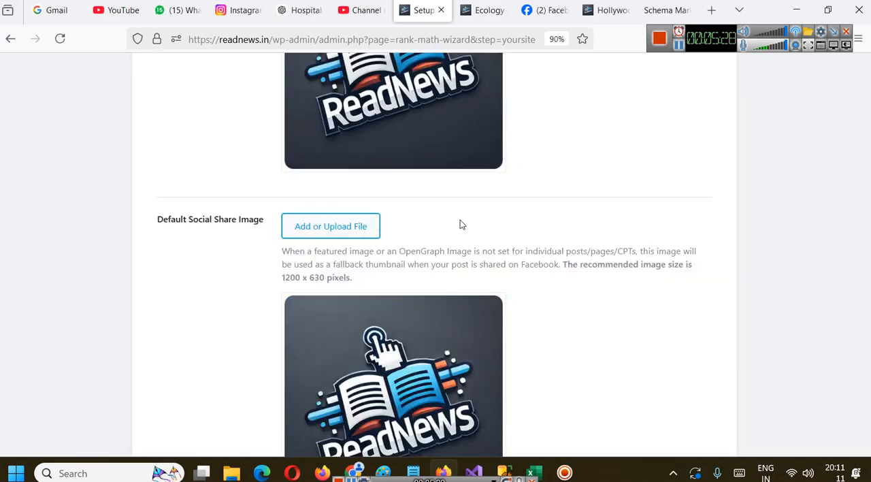
# Review the chosen logo and share image, and save the Your Site settings to continue to the Analytics stage
pyautogui.scroll(4, 460, 224)
pyautogui.scroll(-5, 358, 209)
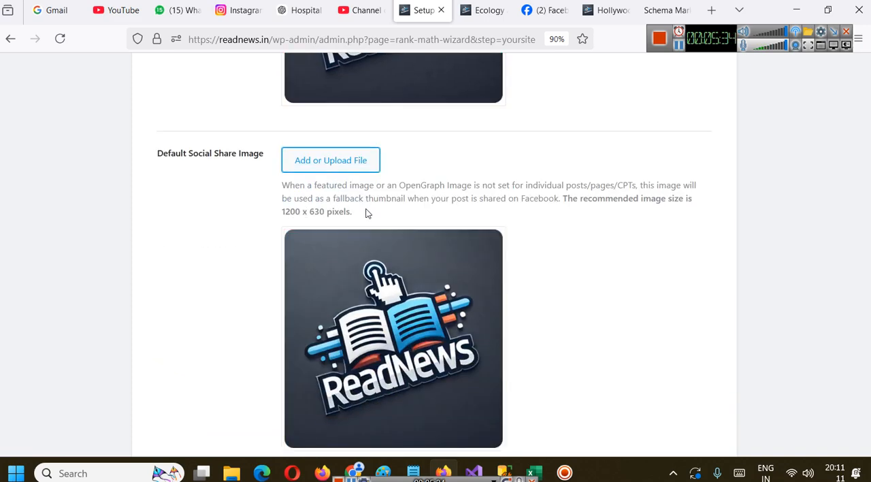
pyautogui.scroll(-2, 368, 213)
pyautogui.scroll(1, 360, 210)
pyautogui.scroll(-1, 340, 194)
pyautogui.scroll(1, 313, 160)
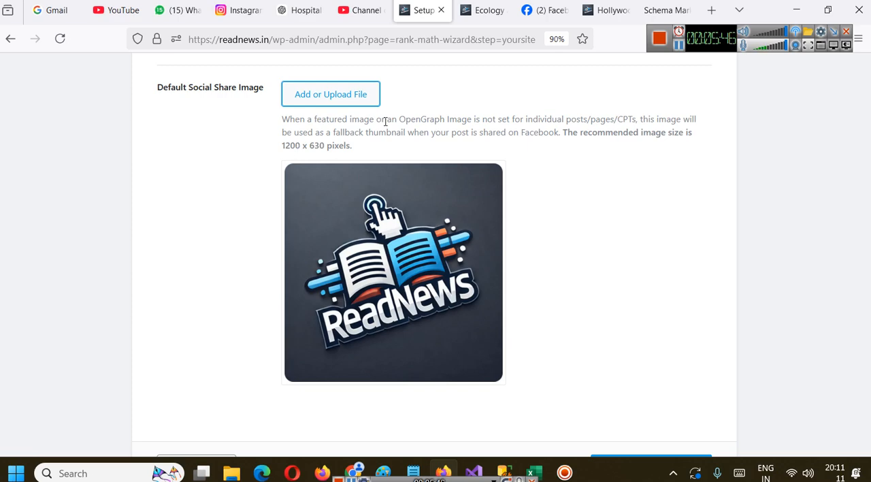
pyautogui.scroll(-3, 386, 121)
pyautogui.click(665, 357)
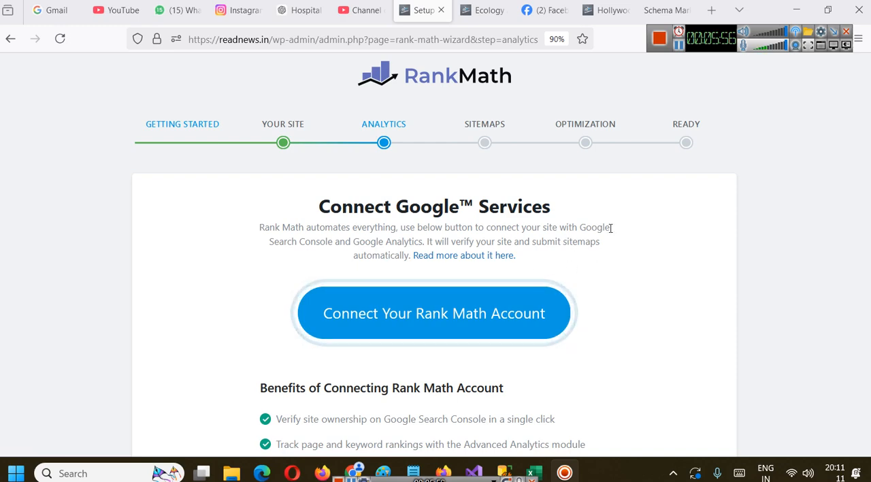
# Review the benefits of connecting a Rank Math account and skip the Analytics stage
pyautogui.scroll(-1, 611, 228)
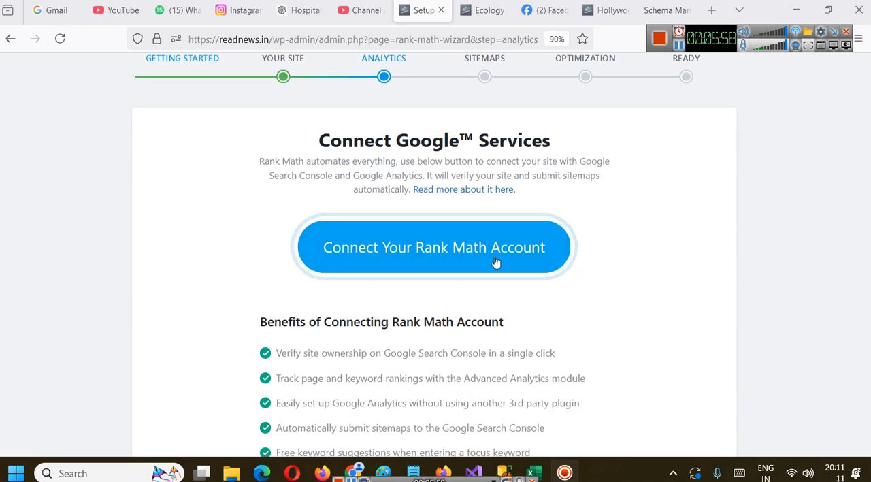
pyautogui.scroll(-5, 496, 262)
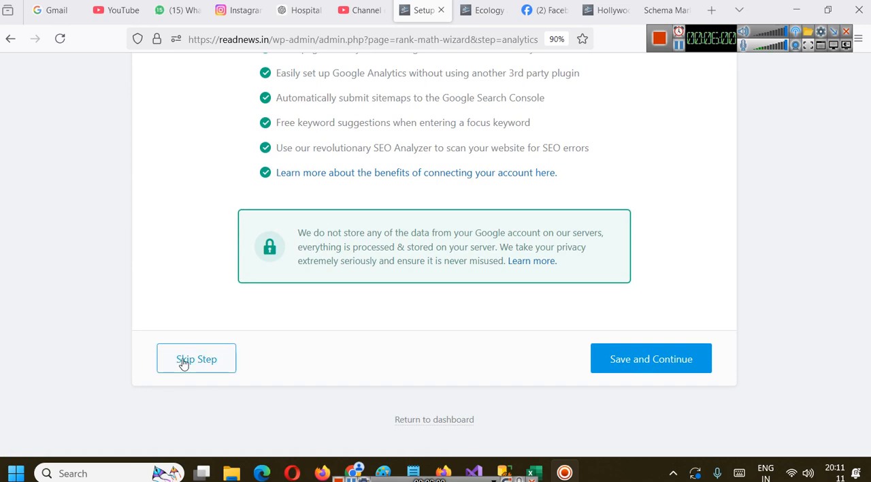
pyautogui.click(182, 361)
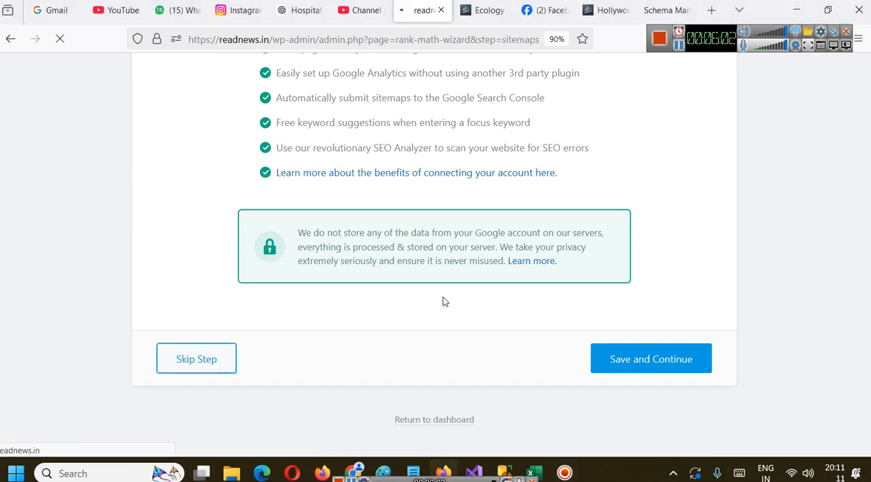
# Review the Sitemap settings for included images, public post types and public taxonomies
pyautogui.scroll(-1, 436, 265)
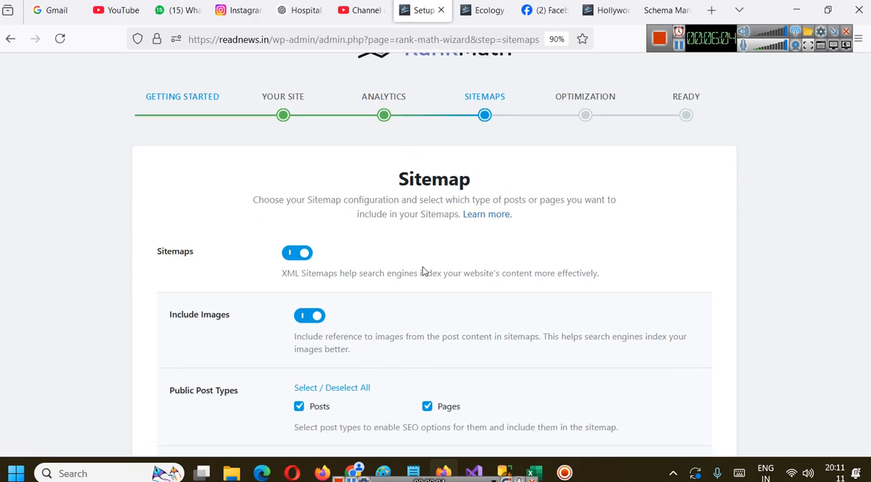
pyautogui.scroll(-3, 424, 271)
pyautogui.scroll(2, 282, 226)
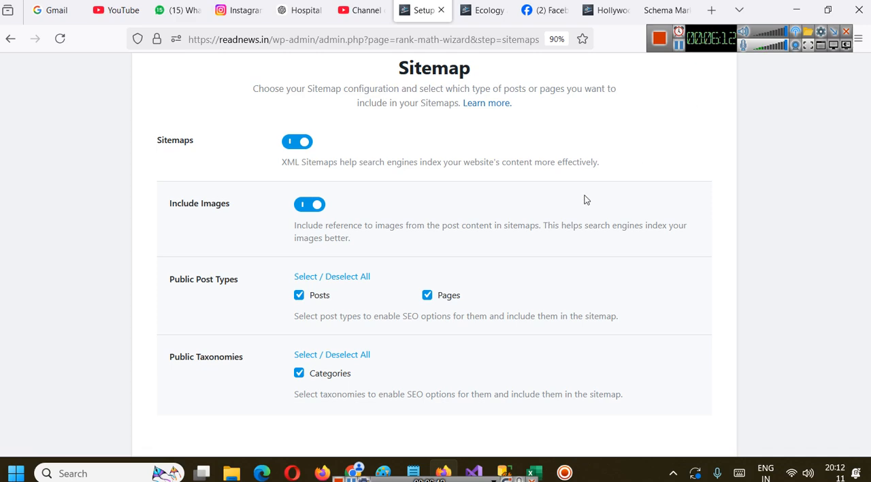
pyautogui.scroll(3, 543, 294)
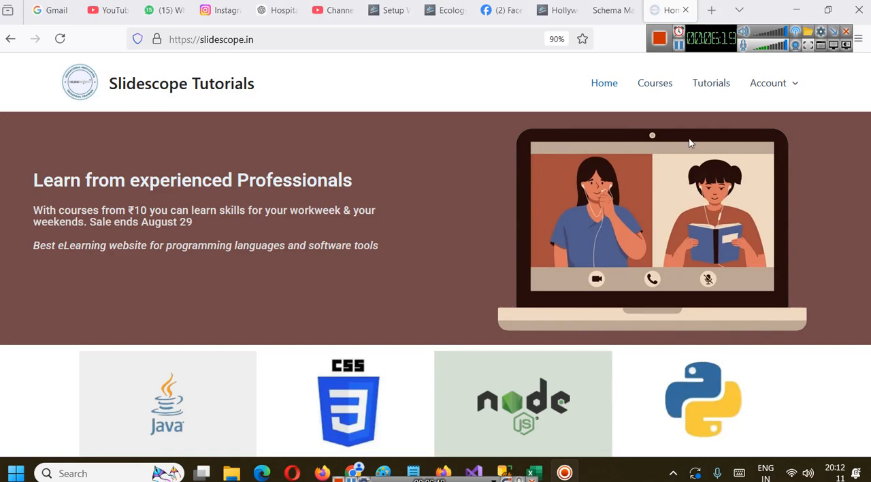
# Examine the programming tutorial lists on the slidescope.in homepage and open the site's Tutorials page
pyautogui.scroll(-5, 409, 243)
pyautogui.scroll(1, 264, 267)
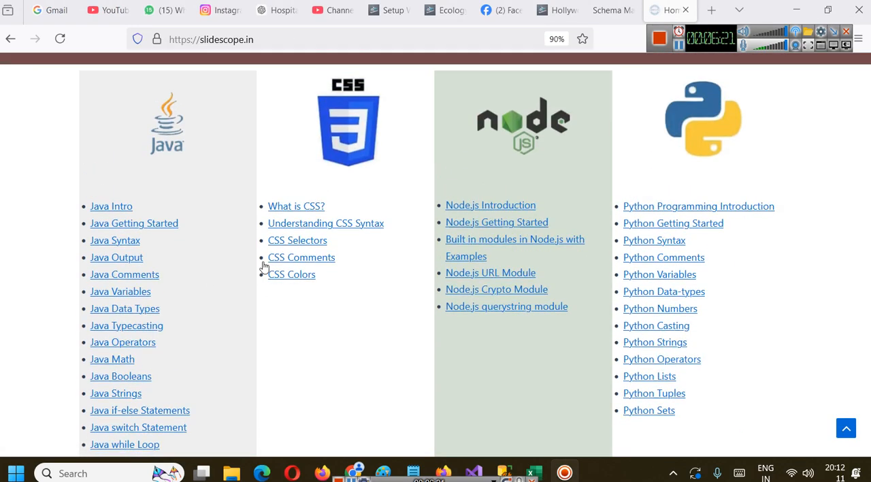
pyautogui.scroll(-2, 200, 299)
pyautogui.scroll(2, 326, 191)
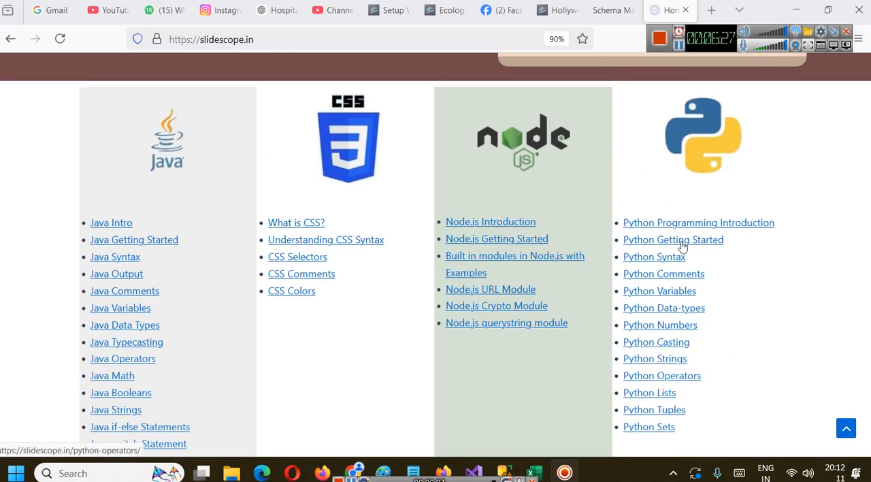
pyautogui.scroll(2, 724, 309)
pyautogui.scroll(-3, 590, 267)
pyautogui.scroll(5, 590, 267)
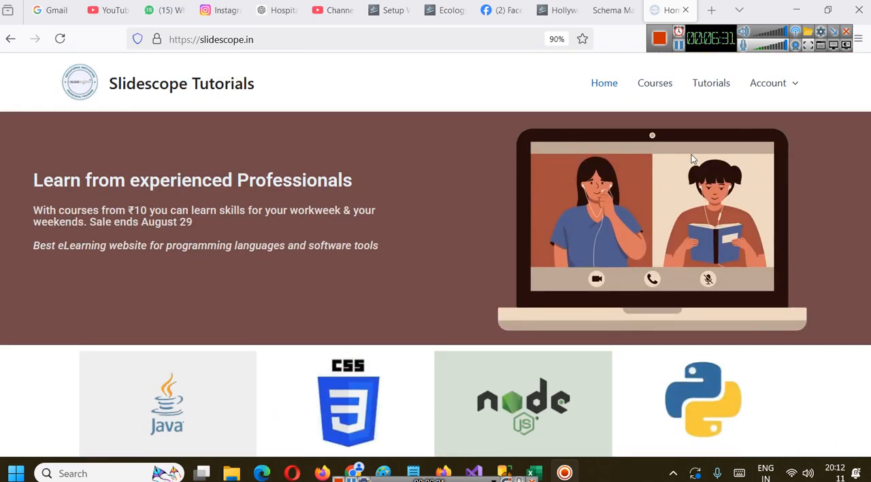
pyautogui.click(711, 90)
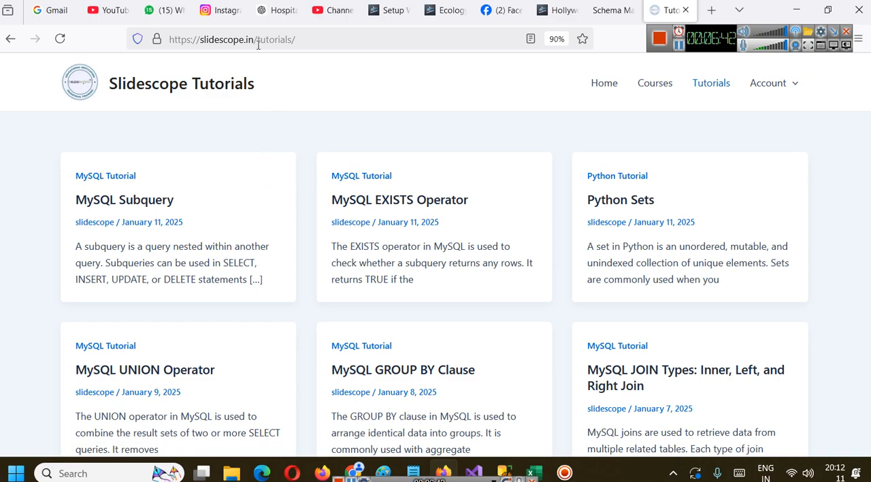
# Open slidescope.in/sitemap.xml and view its XML sitemap index at a readable size
pyautogui.click(301, 39)
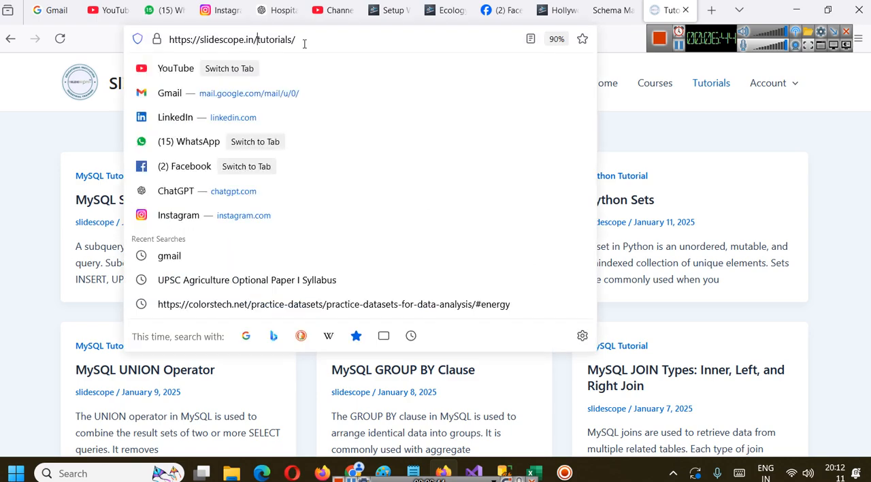
pyautogui.doubleClick(302, 39)
pyautogui.write('site')
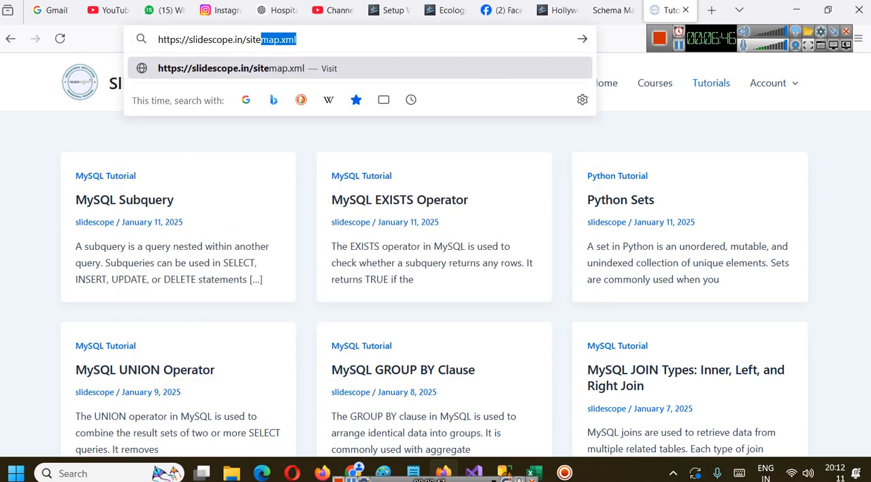
pyautogui.press('Return')
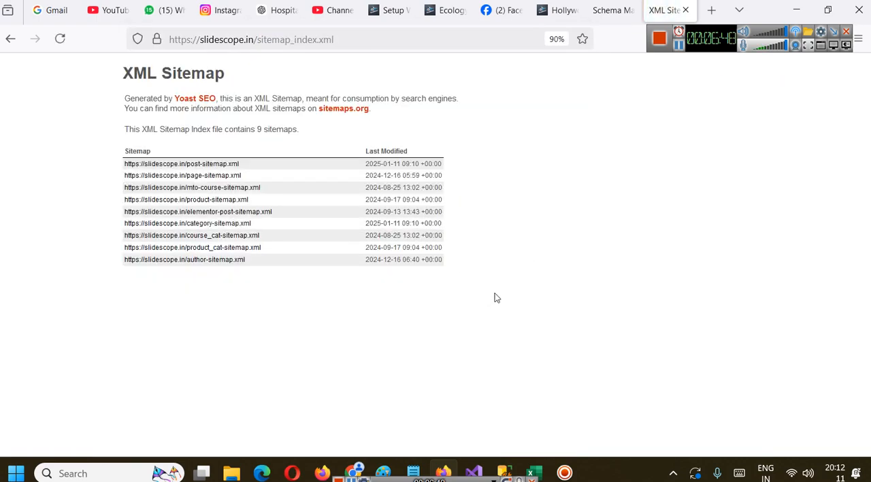
pyautogui.hotkey('ctrl', '+')
pyautogui.hotkey('ctrl', '+')
pyautogui.hotkey('ctrl', '+')
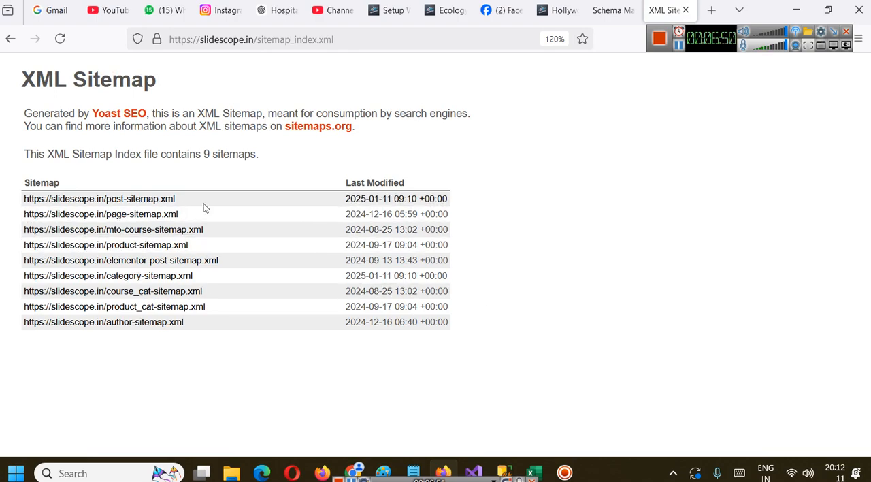
pyautogui.hotkey('ctrl', '+')
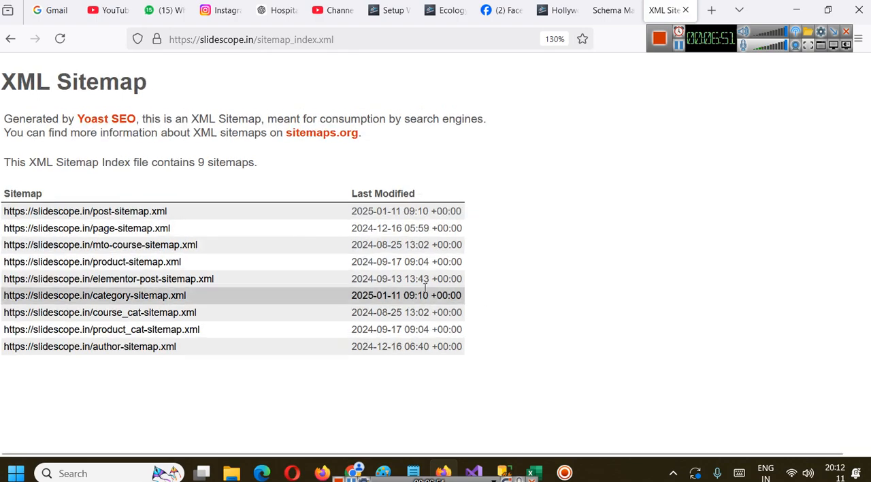
# Open post-sitemap.xml from the slidescope.in sitemap index and examine its post URLs, image counts and modification dates
pyautogui.click(157, 215)
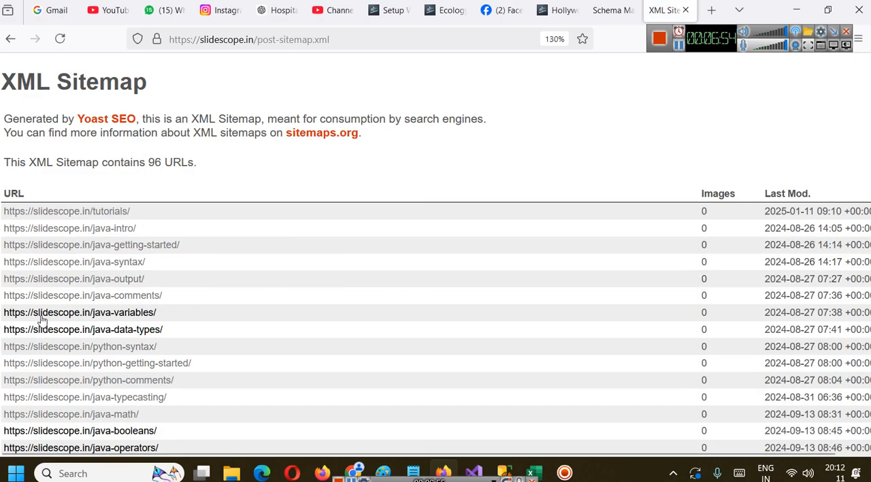
pyautogui.scroll(-8, 218, 262)
pyautogui.scroll(-4, 228, 249)
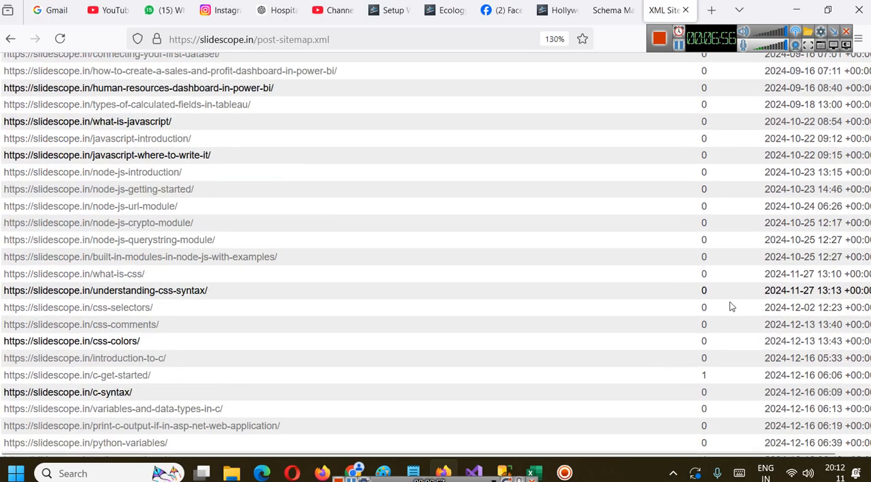
pyautogui.scroll(14, 706, 371)
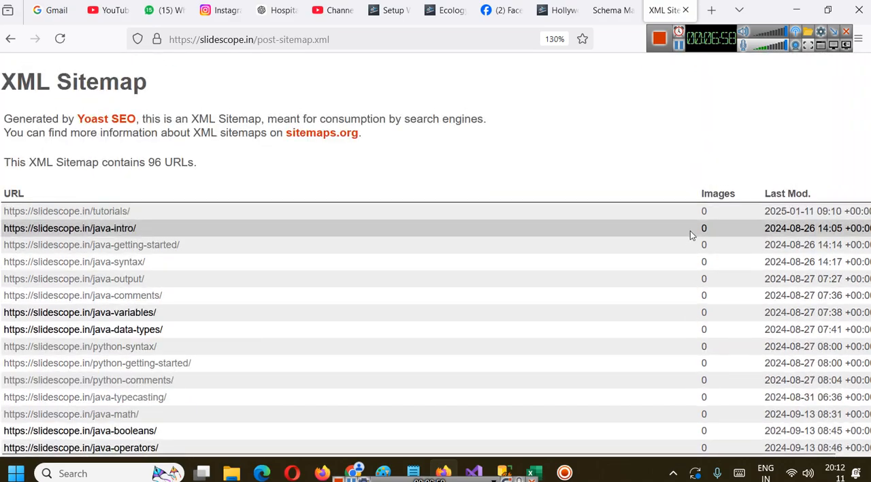
pyautogui.scroll(-20, 691, 316)
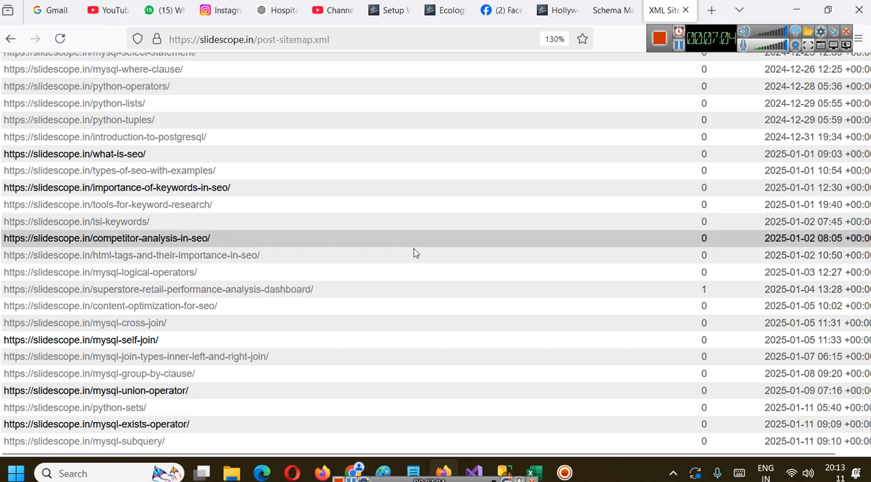
pyautogui.scroll(20, 301, 284)
pyautogui.scroll(-8, 284, 225)
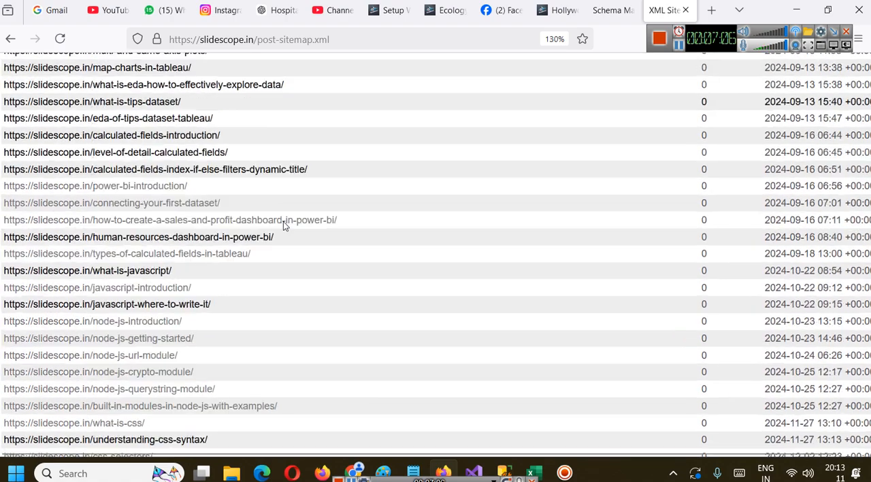
pyautogui.scroll(-10, 284, 225)
pyautogui.scroll(15, 302, 244)
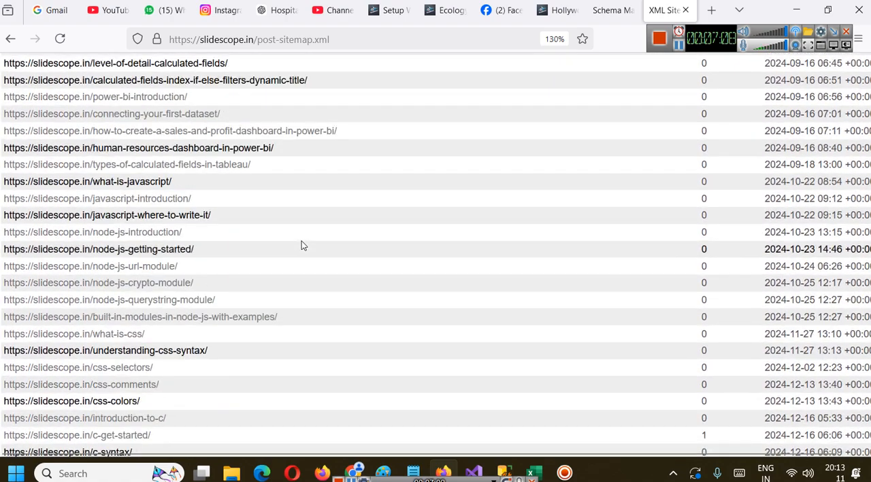
# Open slidescope.com/post-sitemap.xml and look through its list of post URLs
pyautogui.doubleClick(249, 39)
pyautogui.write('com')
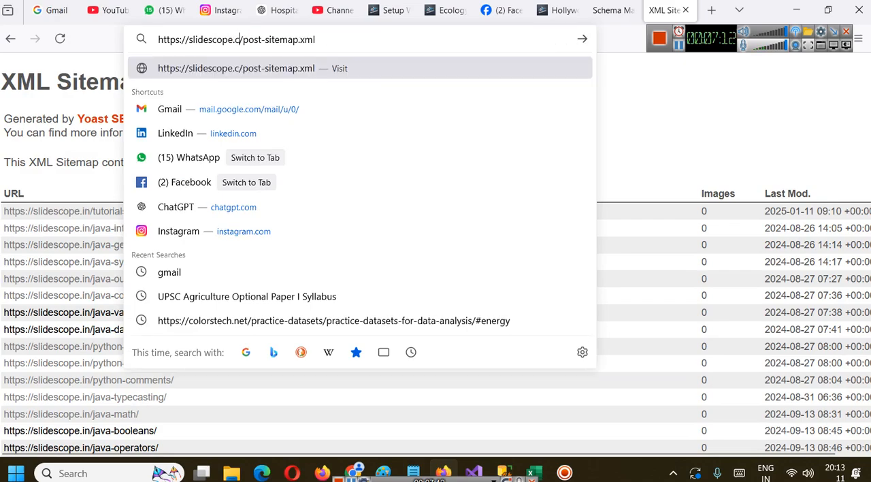
pyautogui.press('Return')
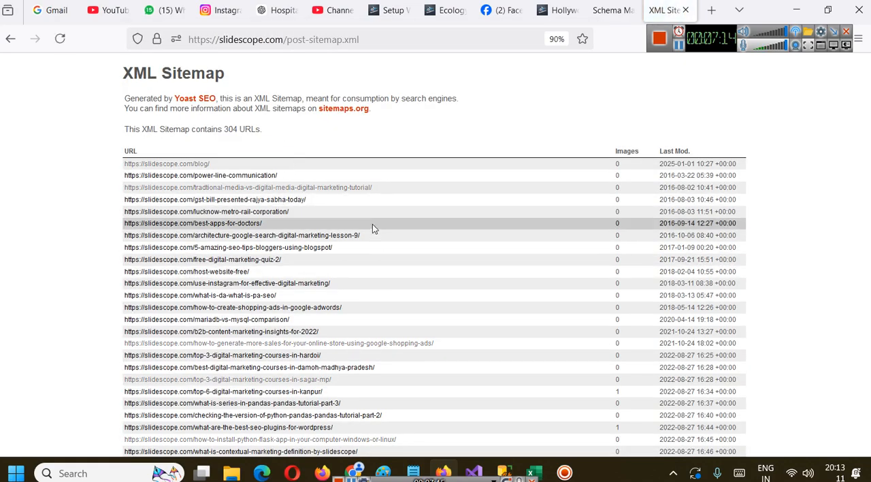
pyautogui.scroll(-10, 337, 192)
pyautogui.scroll(-15, 330, 193)
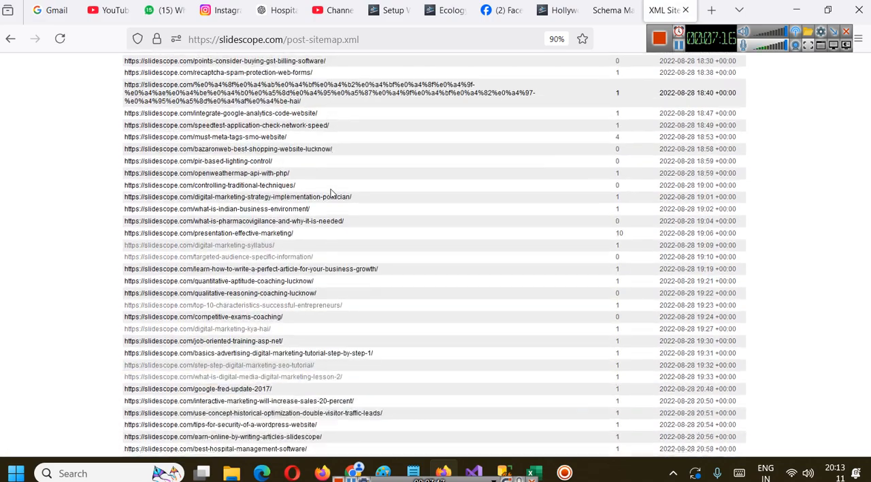
# Check the header of the slidescope.com post sitemap at default zoom and return to the slidescope.in sitemap index
pyautogui.scroll(20, 332, 194)
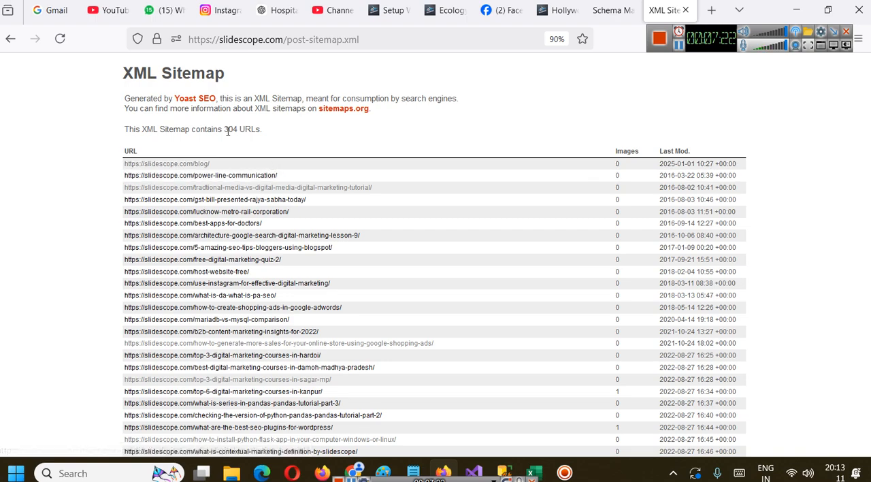
pyautogui.hotkey('ctrl', '0')
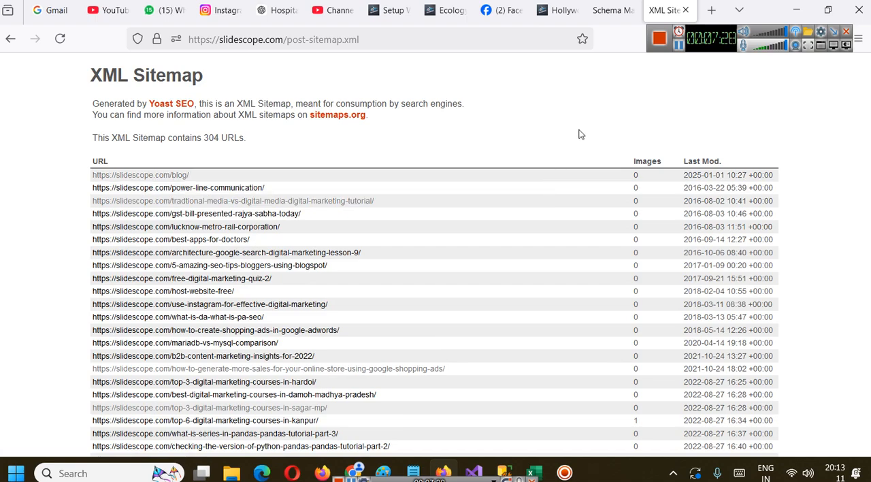
pyautogui.click(10, 38)
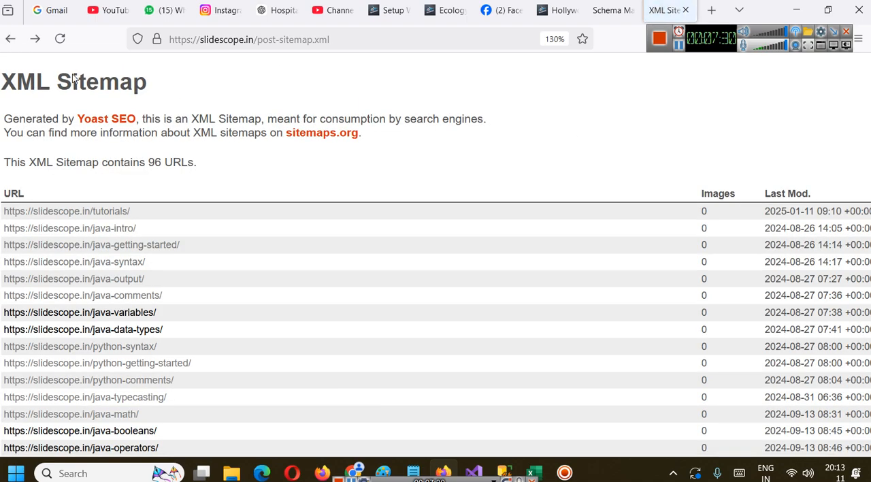
pyautogui.click(10, 39)
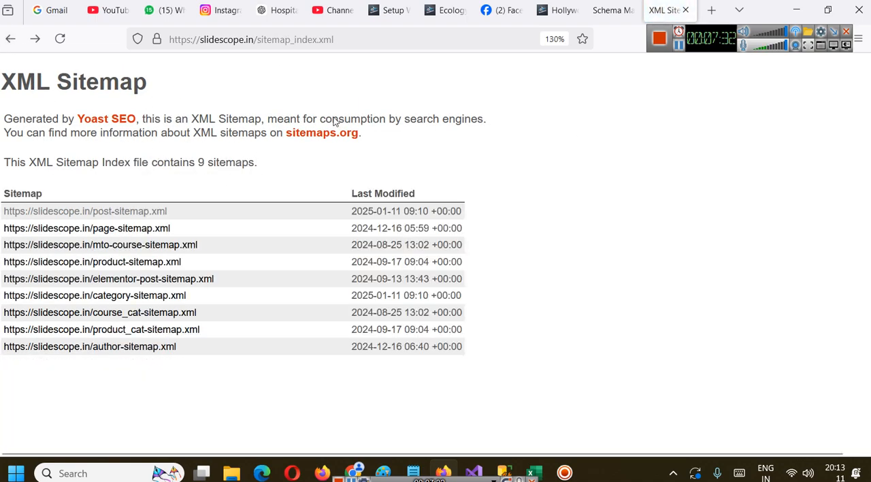
# Open the Sports category page on ReadNews and look through its list of posts
pyautogui.click(559, 10)
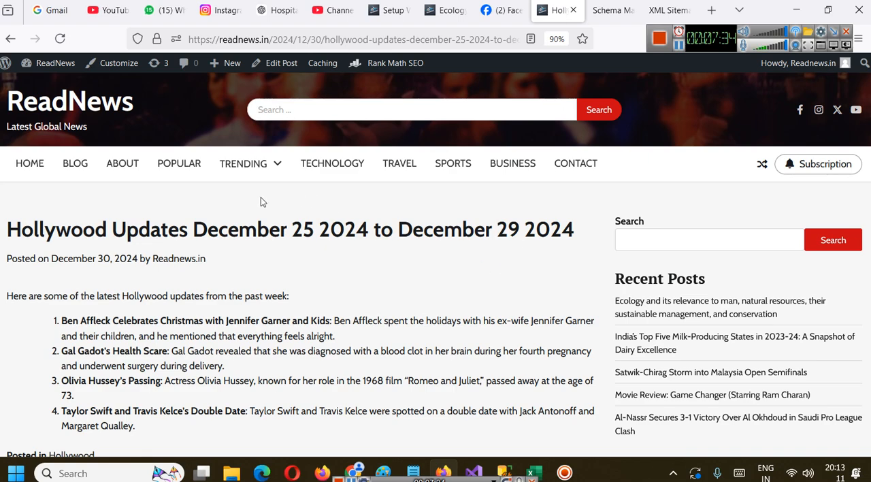
pyautogui.moveTo(246, 173)
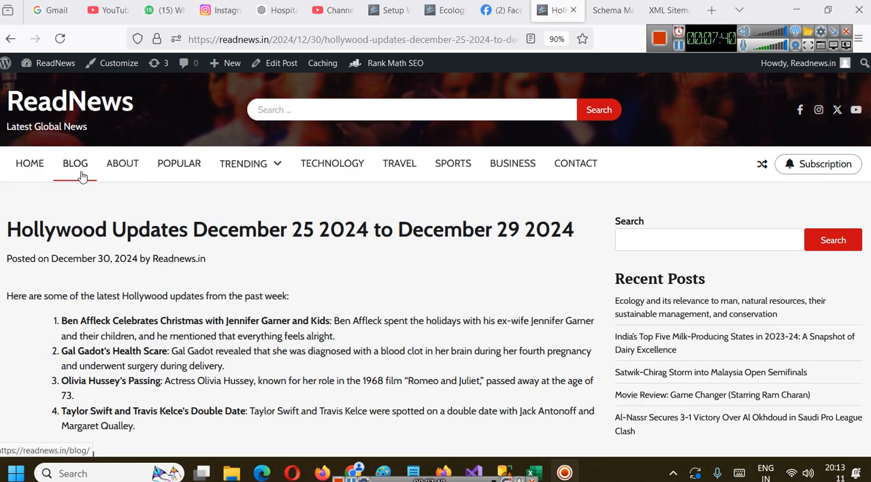
pyautogui.click(454, 162)
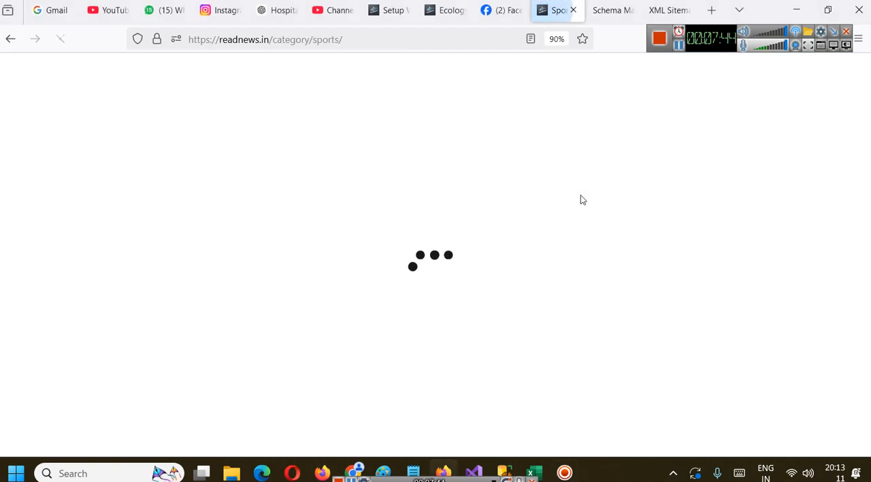
pyautogui.scroll(-8, 435, 205)
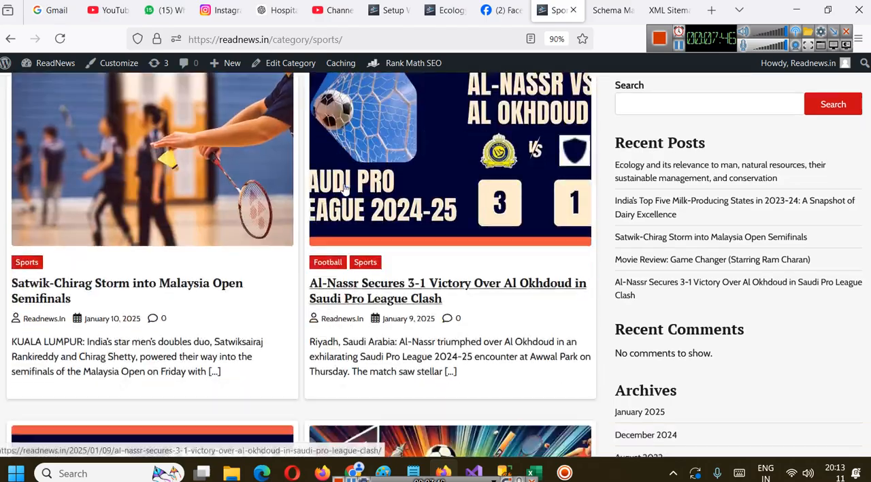
pyautogui.scroll(-8, 460, 261)
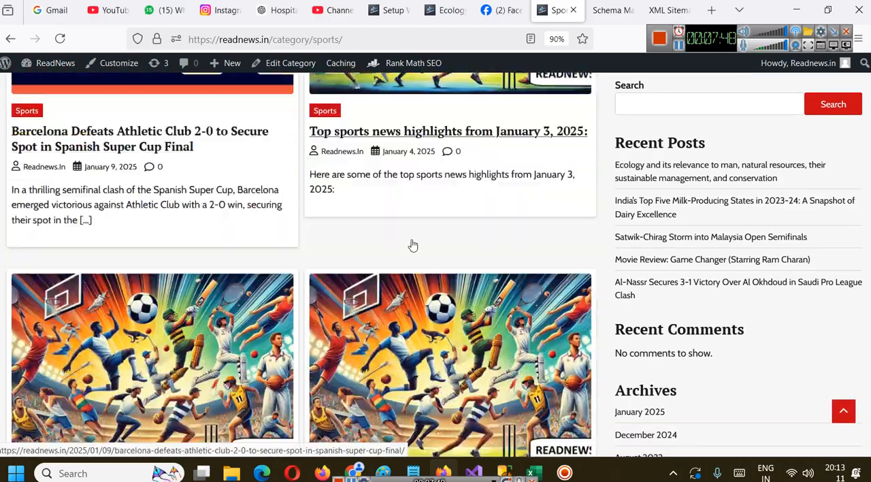
pyautogui.scroll(10, 485, 249)
pyautogui.scroll(5, 486, 249)
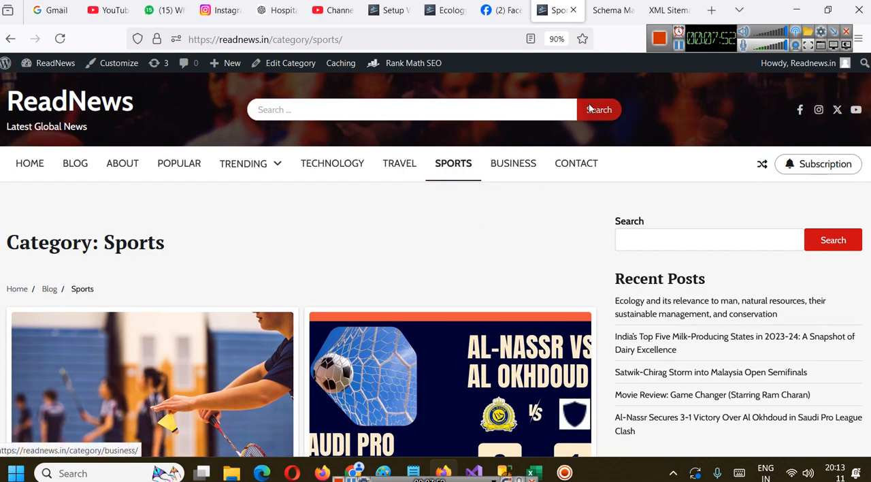
# Review the Rank Math wizard's Sitemap settings and save them with images, Posts, Pages and Categories included
pyautogui.click(611, 10)
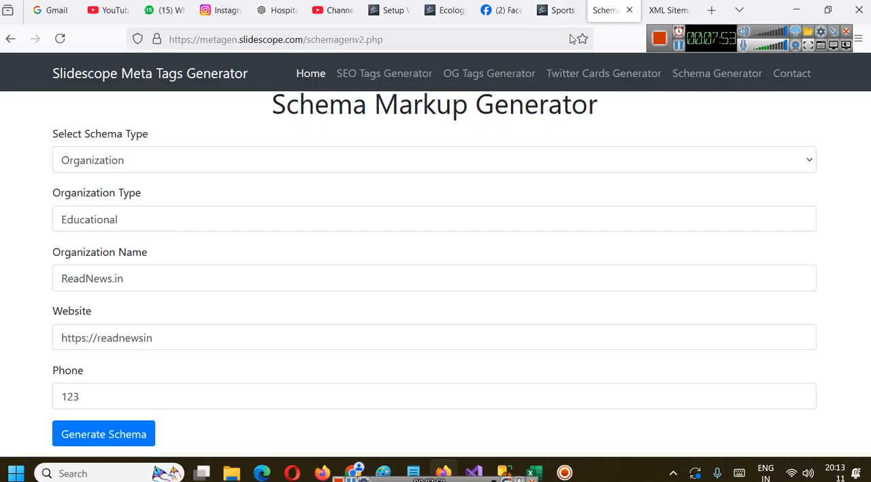
pyautogui.click(667, 10)
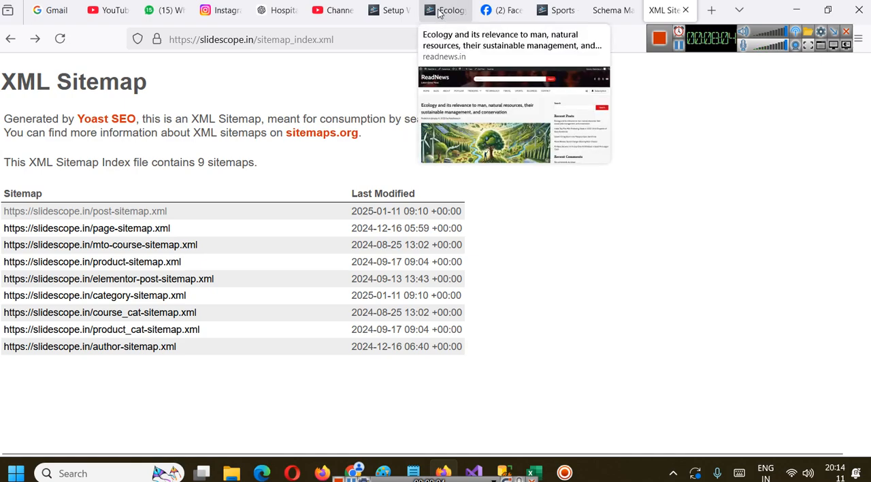
pyautogui.click(403, 8)
pyautogui.scroll(-4, 535, 304)
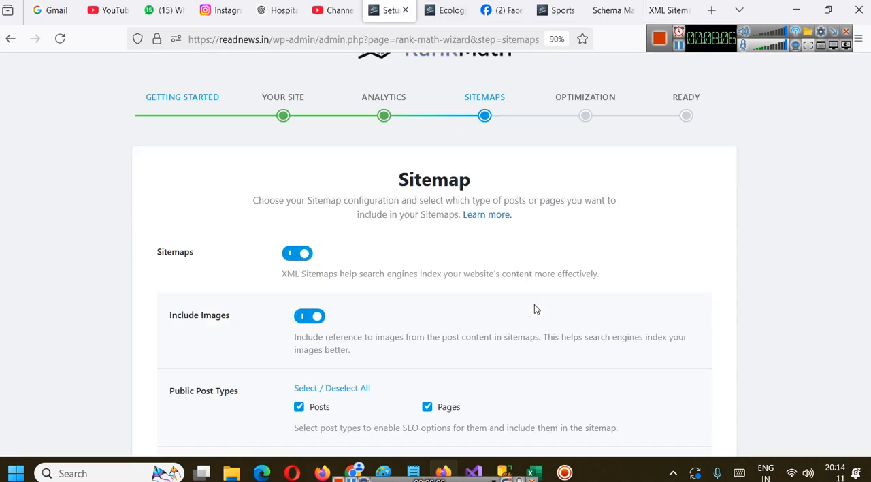
pyautogui.scroll(-2, 334, 195)
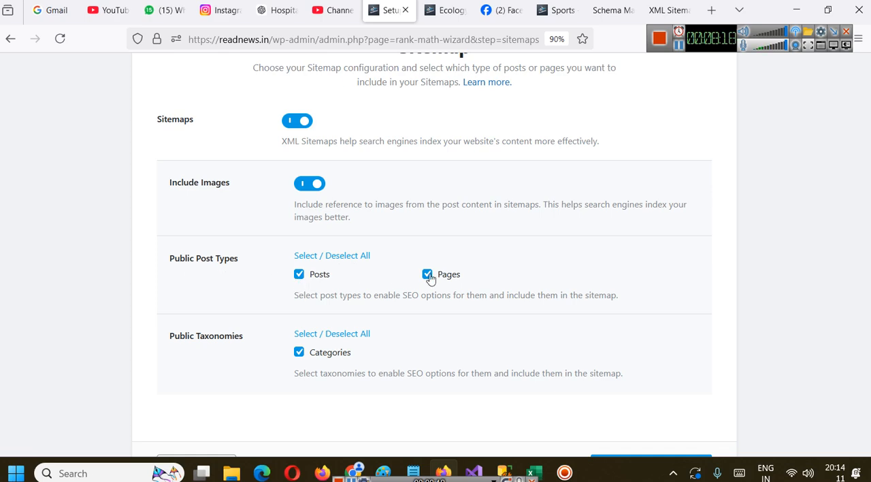
pyautogui.scroll(-2, 354, 303)
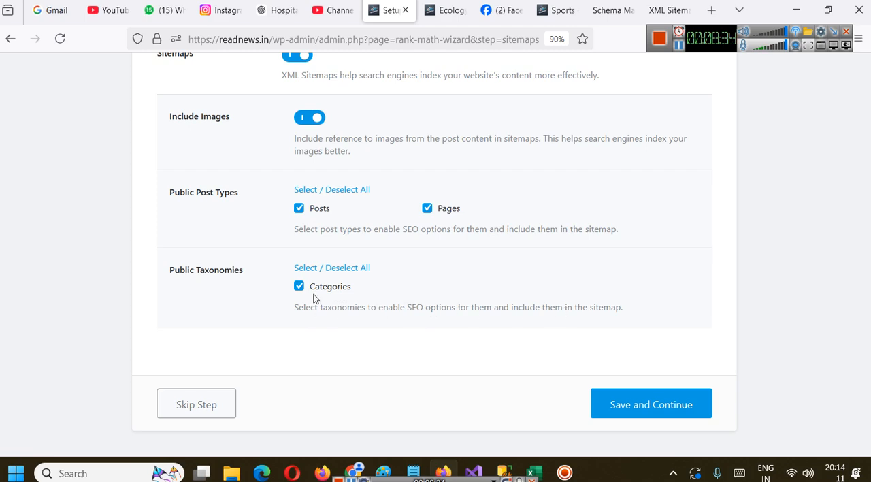
pyautogui.click(647, 410)
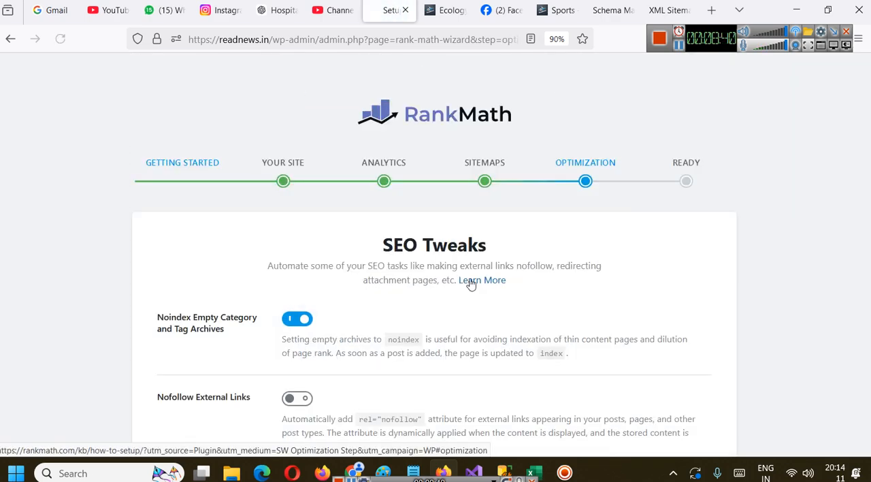
# Open the post Categories list in the ReadNews WordPress dashboard and examine the post count of each category
pyautogui.scroll(-1, 460, 289)
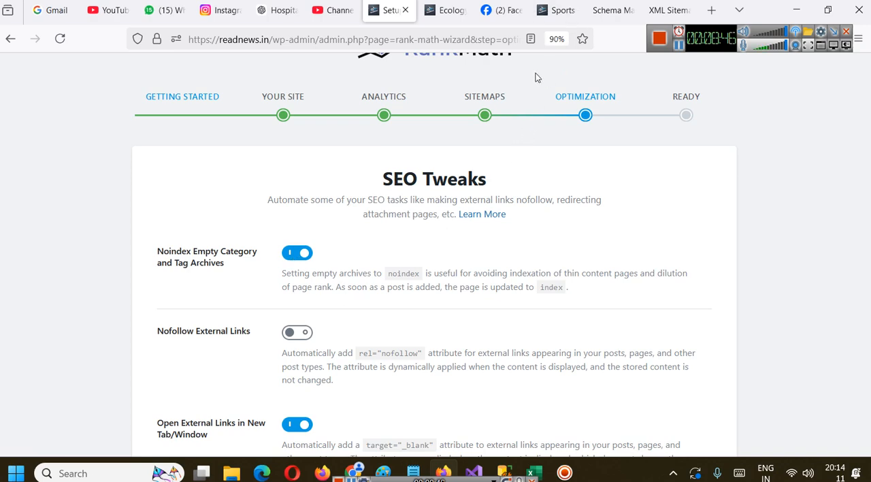
pyautogui.click(558, 10)
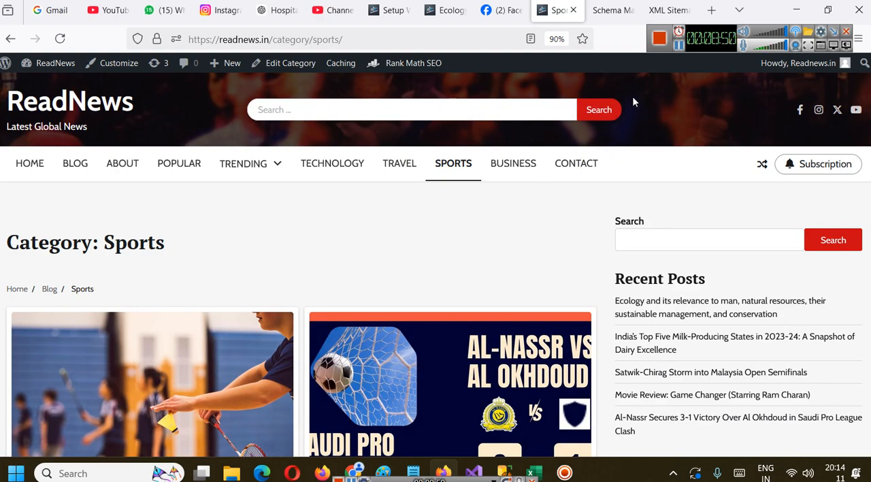
pyautogui.moveTo(37, 65)
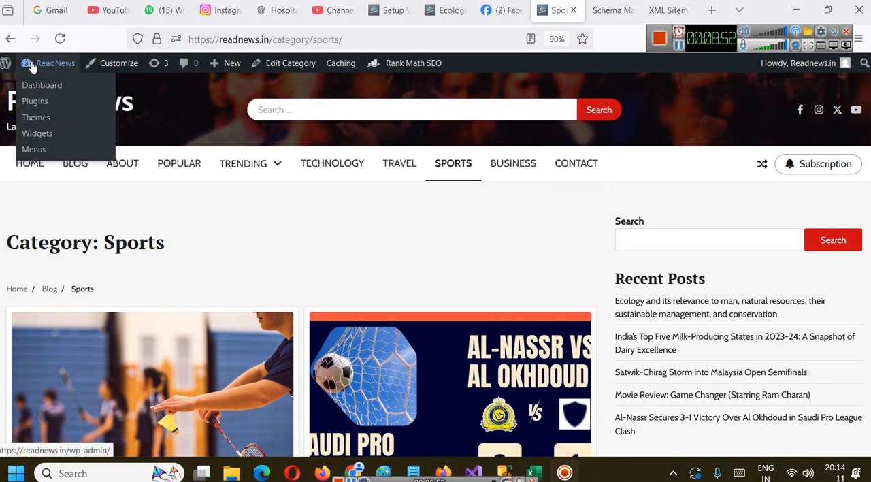
pyautogui.click(43, 86)
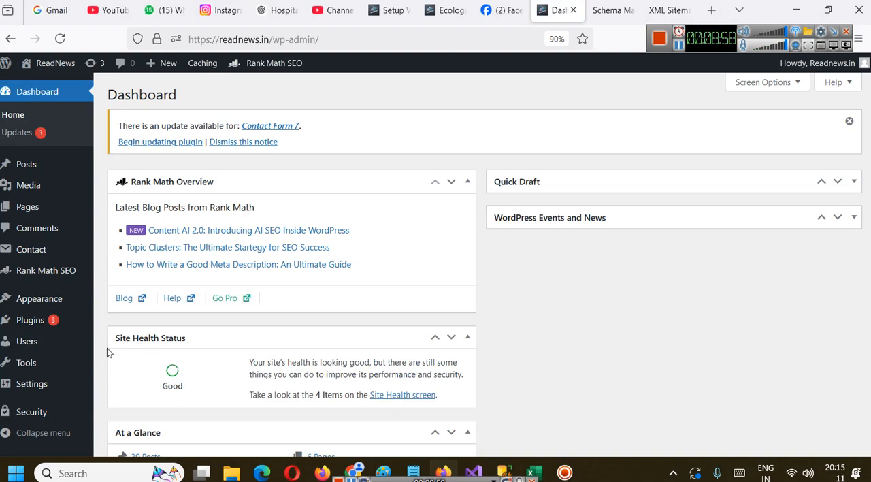
pyautogui.moveTo(31, 165)
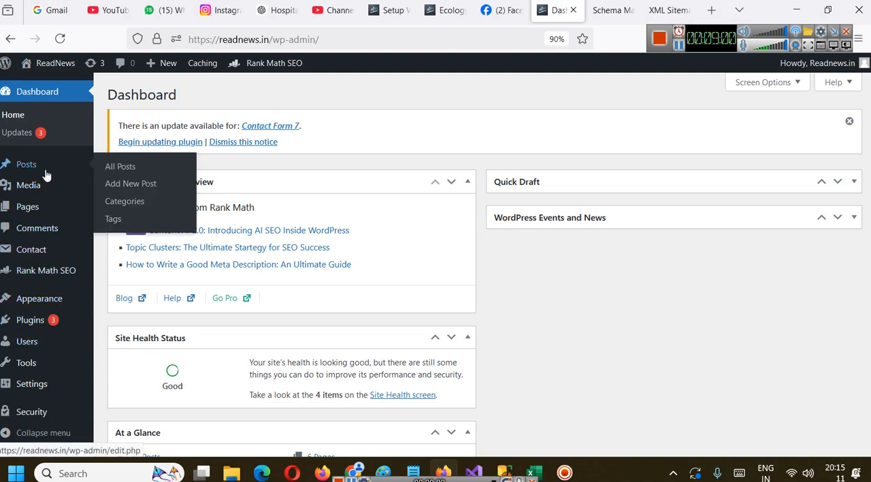
pyautogui.click(132, 205)
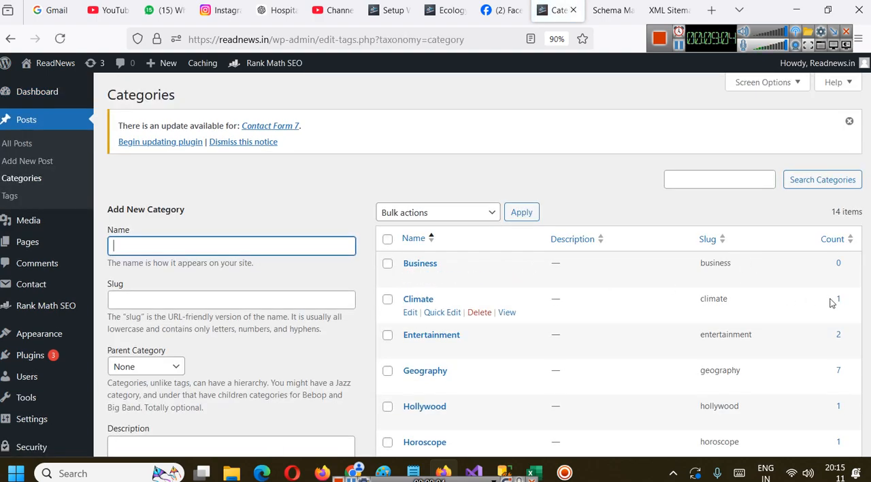
pyautogui.scroll(-5, 827, 300)
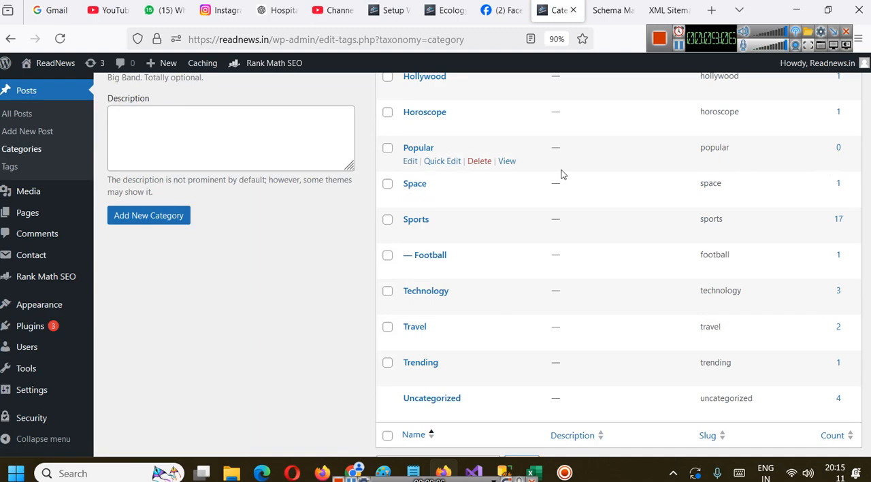
pyautogui.scroll(5, 738, 308)
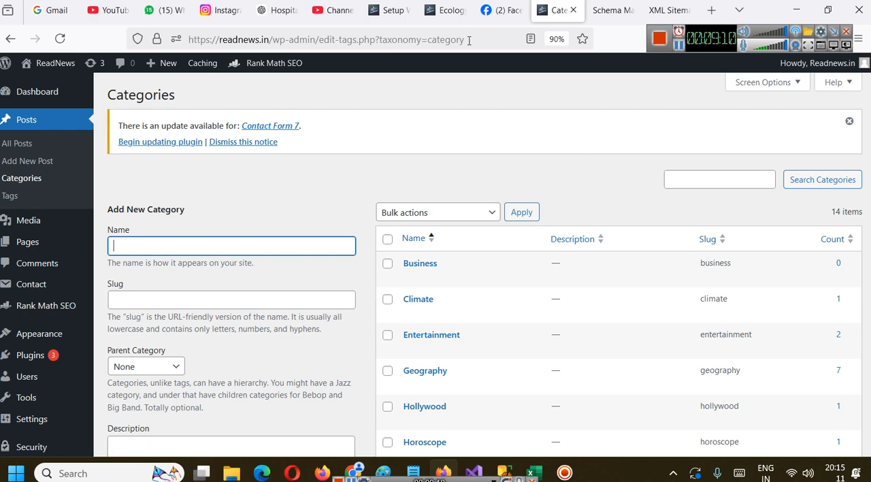
# Examine the SEO Tweaks options in the Rank Math wizard and highlight the rel="nofollow" attribute under Nofollow External Links
pyautogui.click(401, 6)
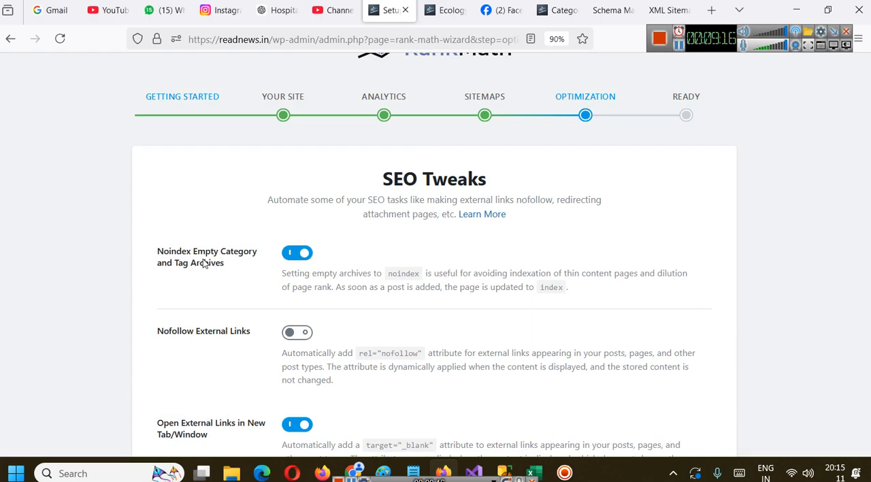
pyautogui.scroll(-1, 311, 238)
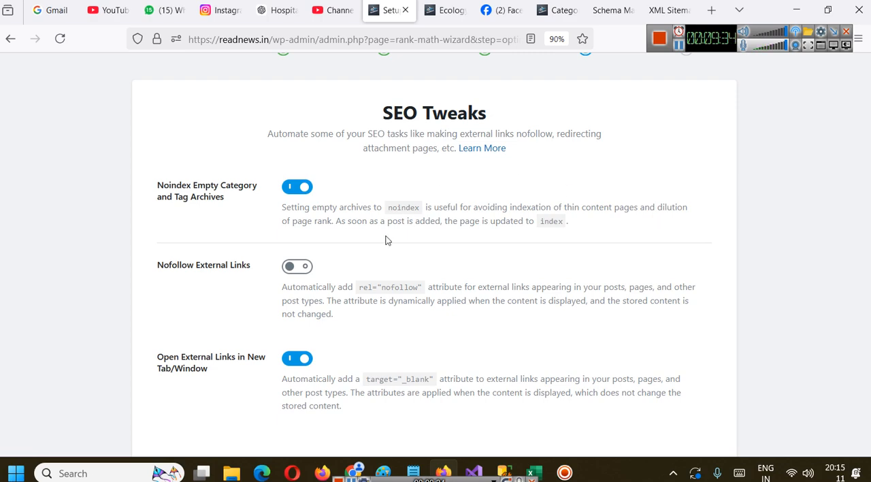
pyautogui.scroll(-2, 385, 241)
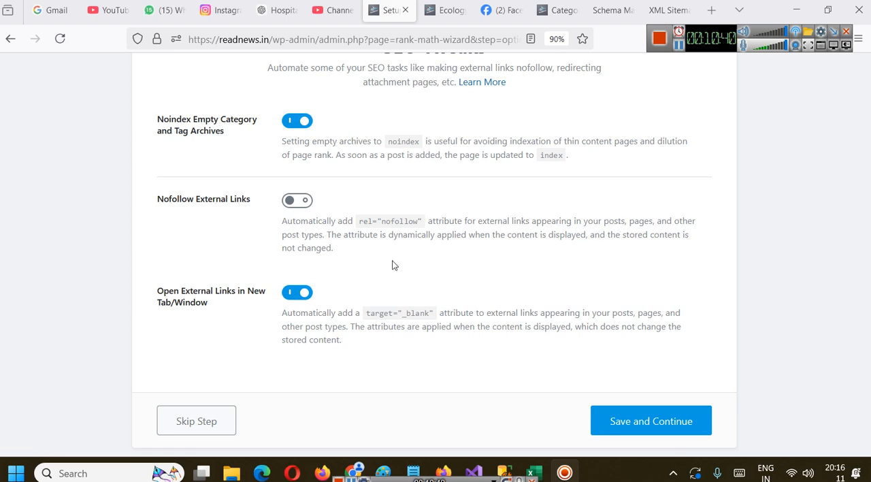
pyautogui.moveTo(359, 222); pyautogui.dragTo(423, 222)
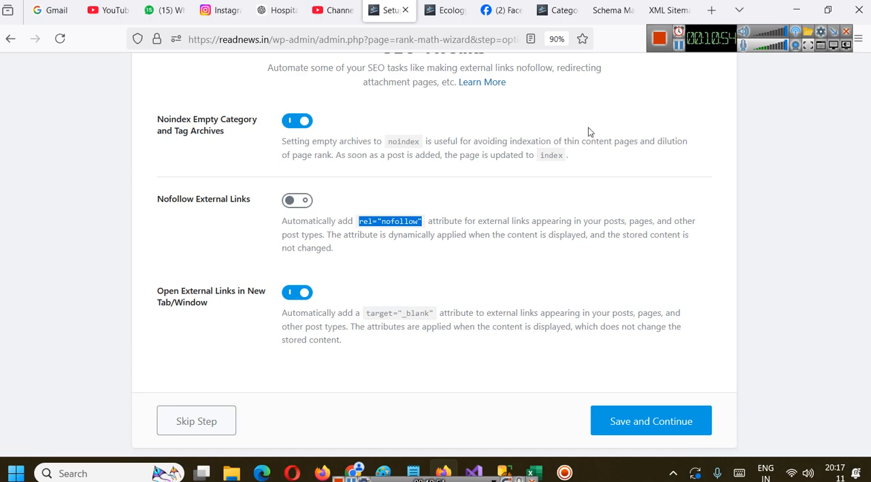
pyautogui.click(560, 10)
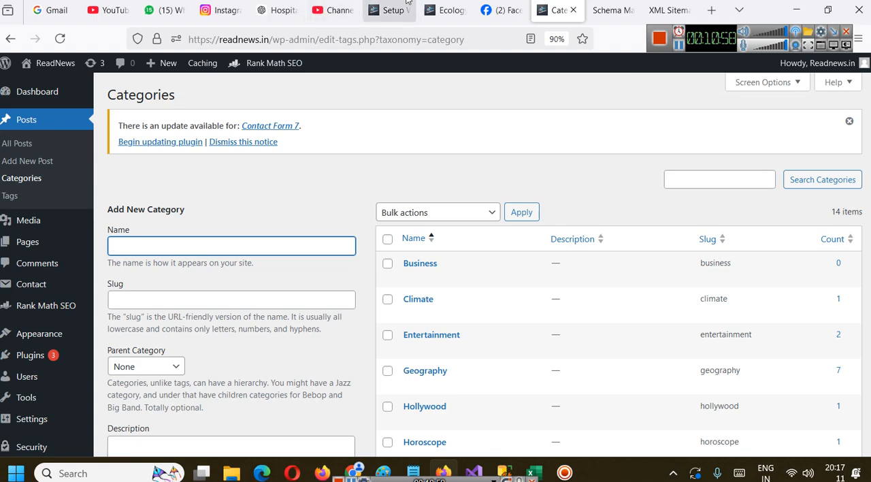
pyautogui.click(433, 2)
pyautogui.click(391, 9)
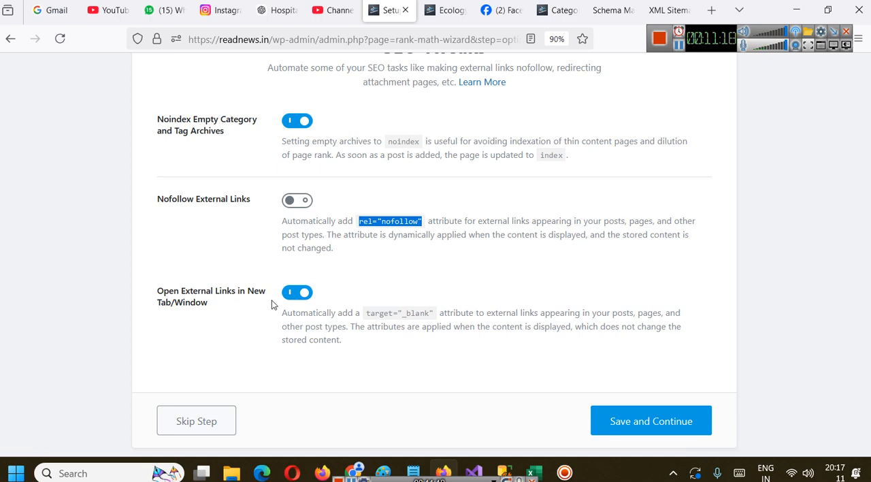
# Open the Slidescope Meta Tags Generator homepage and follow its external credit link to Slidescope Digital Marketing & Data Analytics
pyautogui.click(555, 12)
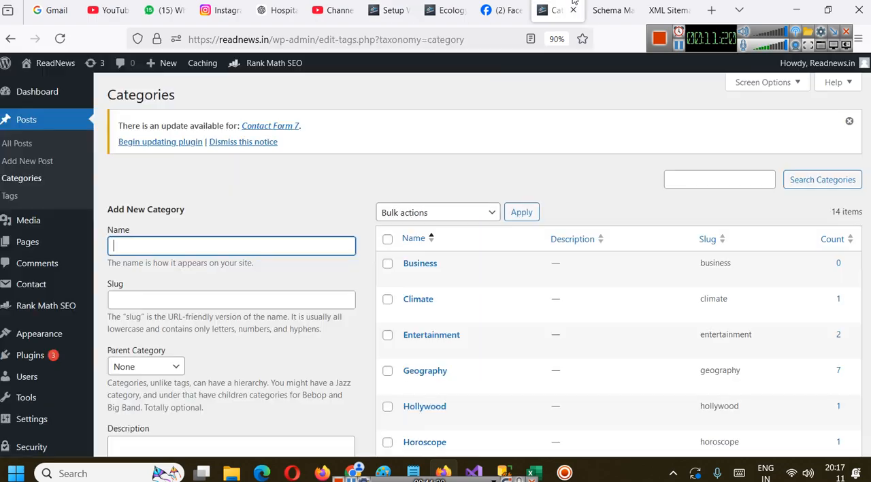
pyautogui.click(590, 7)
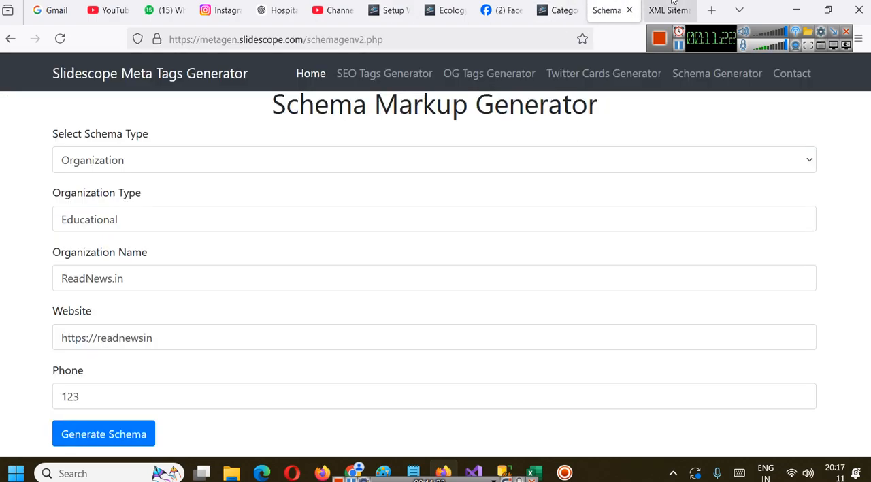
pyautogui.scroll(-3, 370, 207)
pyautogui.scroll(3, 463, 262)
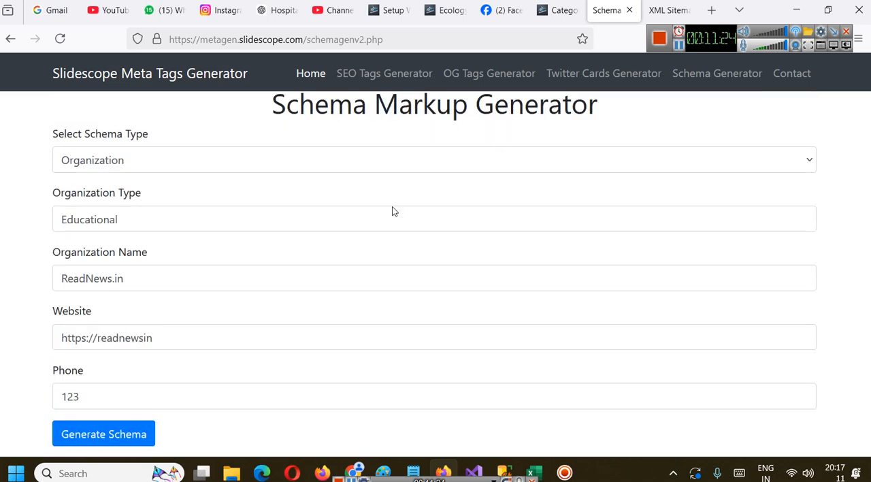
pyautogui.click(158, 88)
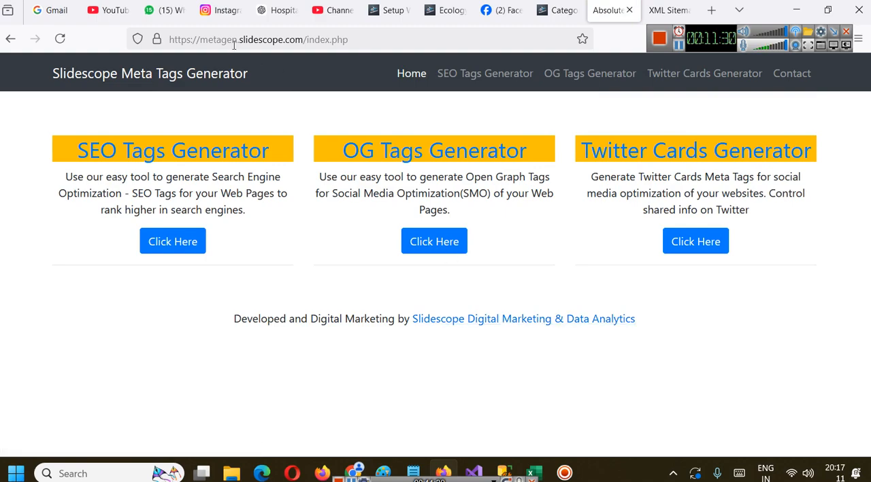
pyautogui.click(502, 320)
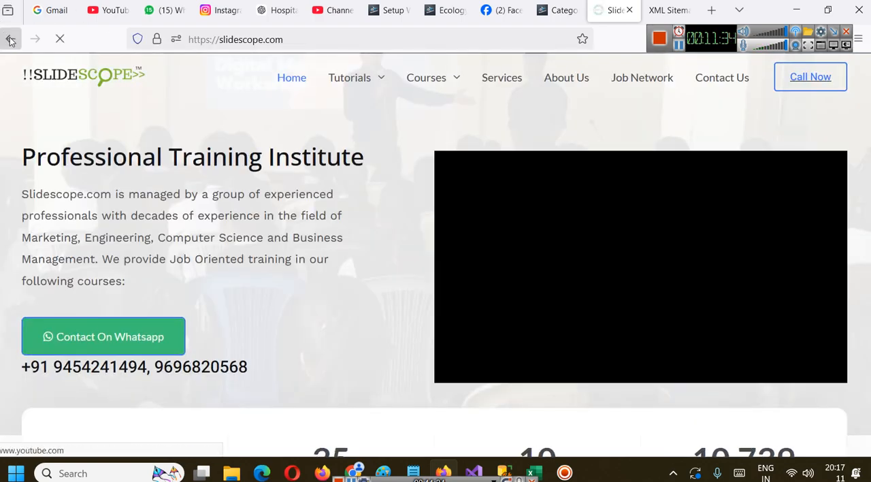
# Return to the Slidescope Meta Tags Generator homepage and view its Slidescope Digital Marketing & Data Analytics credit link in a new tab
pyautogui.click(10, 39)
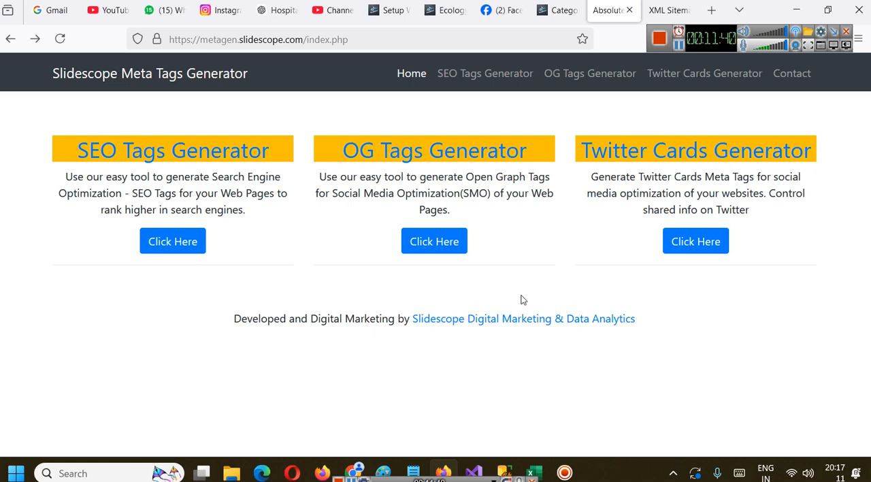
pyautogui.rightClick(515, 320)
pyautogui.click(561, 40)
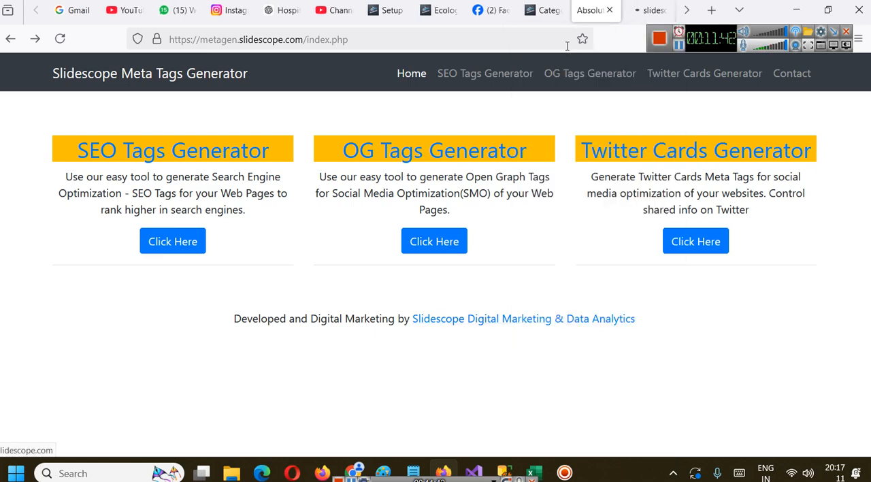
pyautogui.click(650, 10)
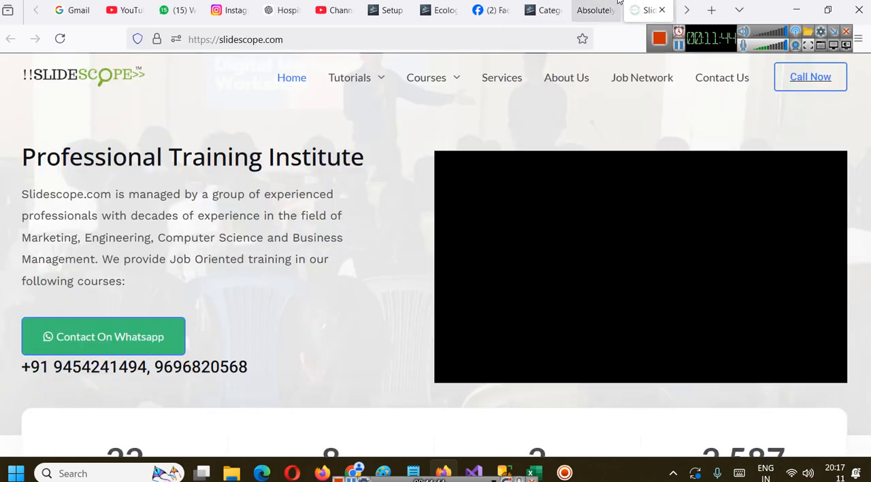
# Close the Meta Tags Generator, Slidescope and ReadNews Ecology article pages and return to the Rank Math setup wizard
pyautogui.click(611, 8)
pyautogui.click(611, 9)
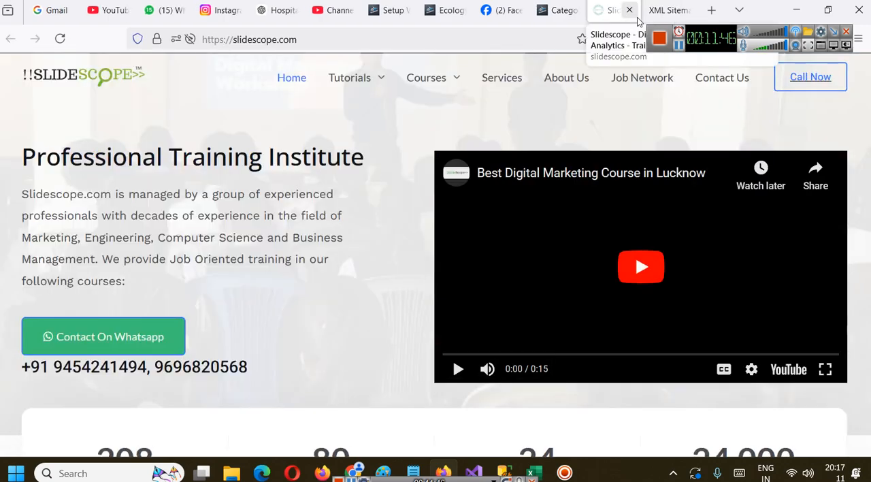
pyautogui.click(631, 10)
pyautogui.click(560, 10)
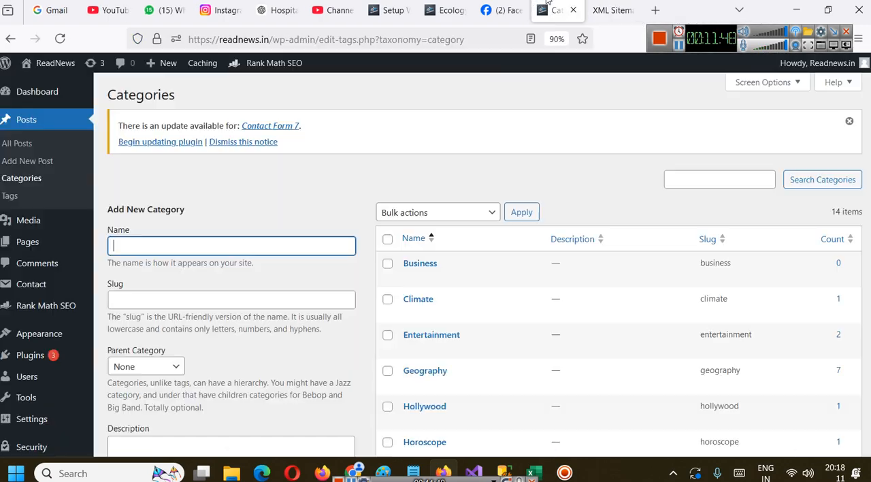
pyautogui.click(451, 10)
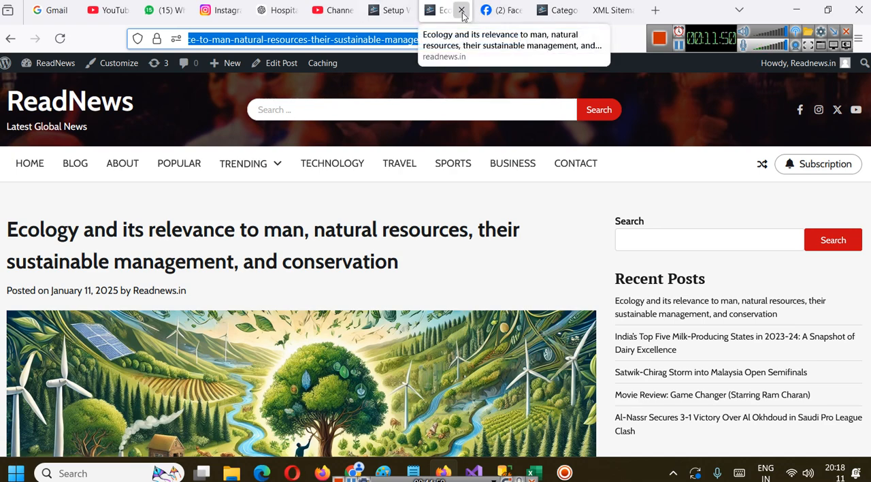
pyautogui.click(462, 10)
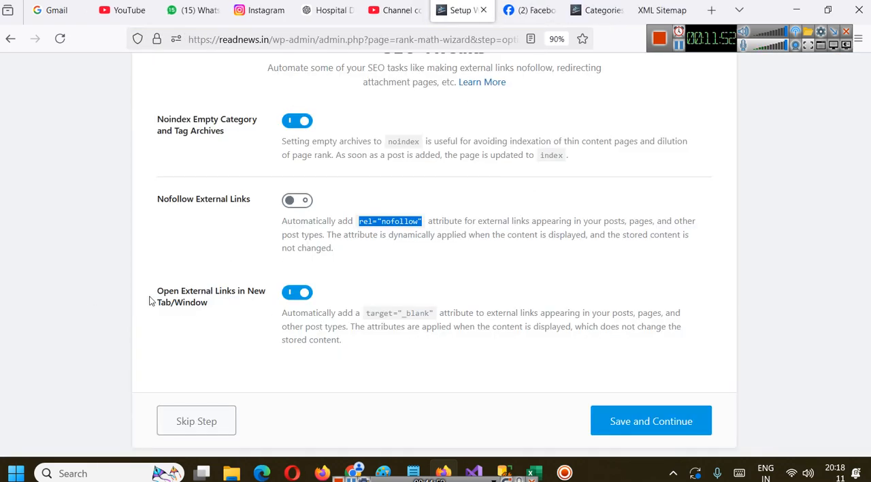
# Save the SEO Tweaks with Noindex Empty Category and Tag Archives and Open External Links in New Tab/Window enabled
pyautogui.scroll(-2, 355, 285)
pyautogui.click(616, 359)
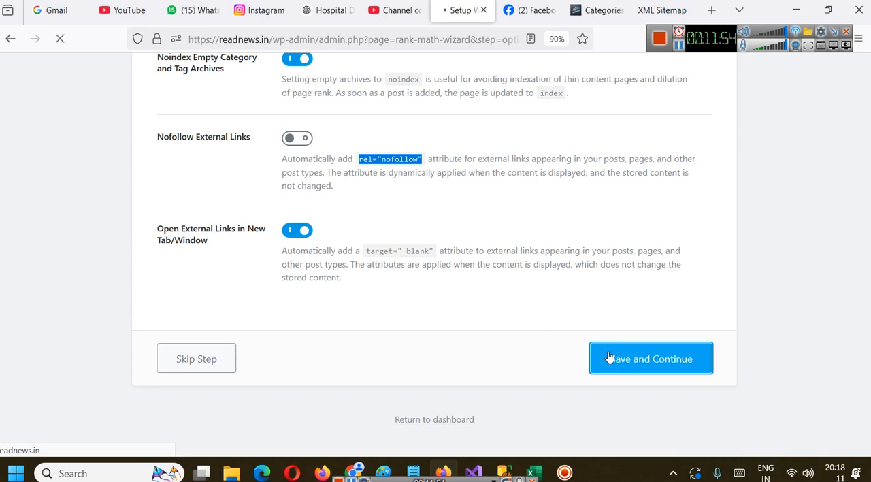
pyautogui.scroll(4, 476, 301)
pyautogui.scroll(3, 476, 301)
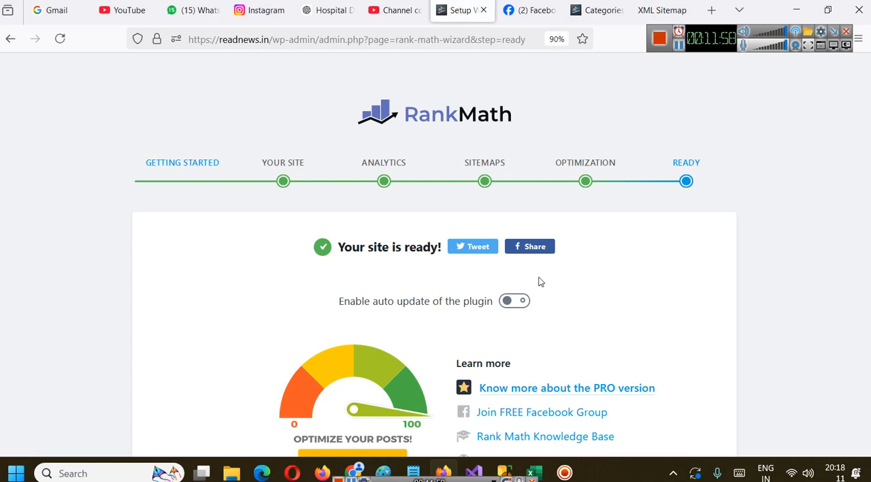
# Continue from the wizard's Ready page to the advanced options setup and view the Role Manager settings
pyautogui.scroll(-3, 602, 226)
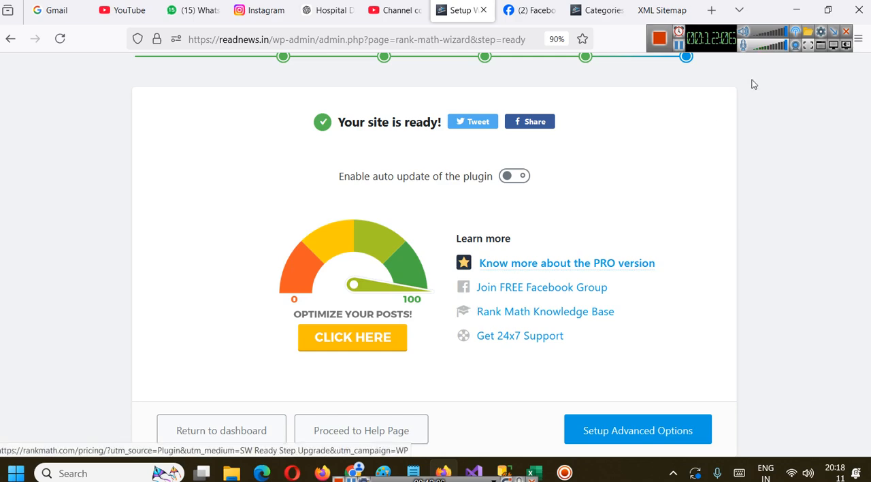
pyautogui.click(679, 45)
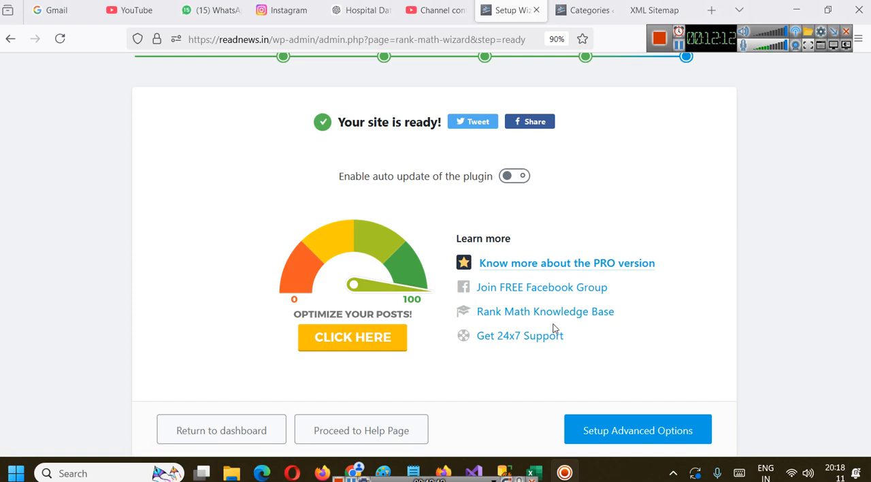
pyautogui.click(656, 430)
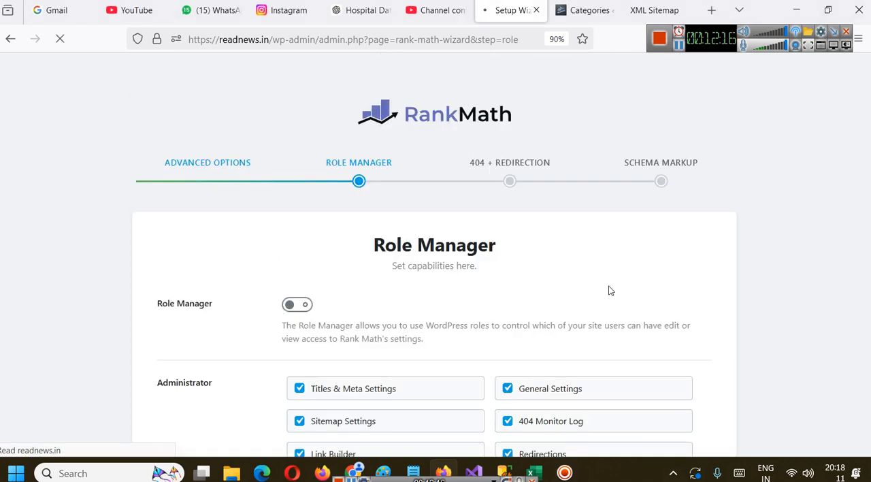
pyautogui.scroll(-1, 515, 253)
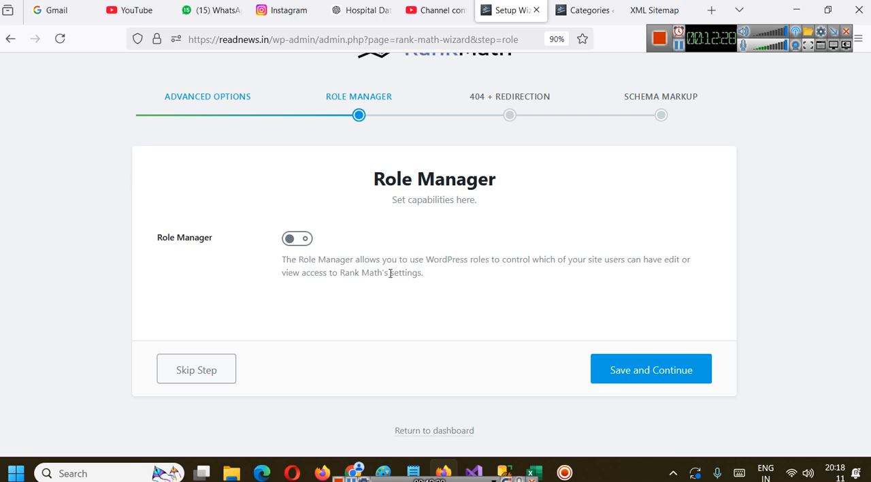
# Look through the ReadNews WordPress dashboard's admin sections and return to the Rank Math Role Manager page
pyautogui.click(585, 10)
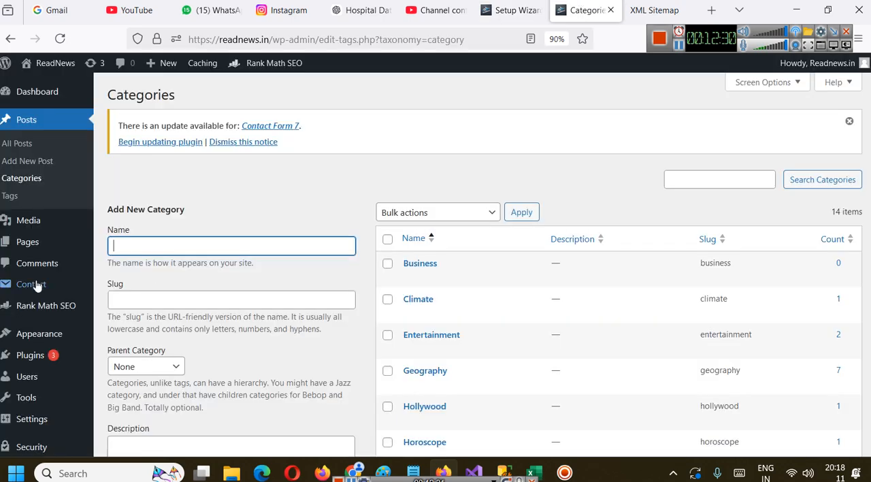
pyautogui.scroll(-5, 38, 286)
pyautogui.moveTo(72, 307)
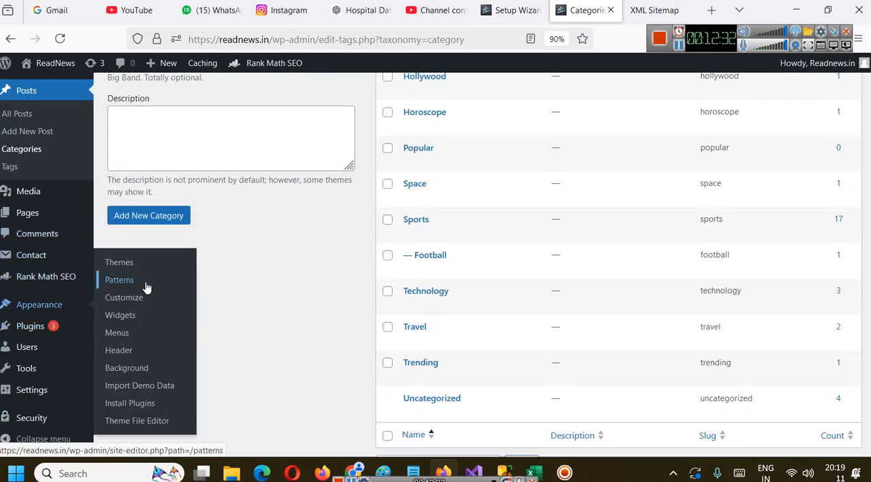
pyautogui.scroll(2, 208, 313)
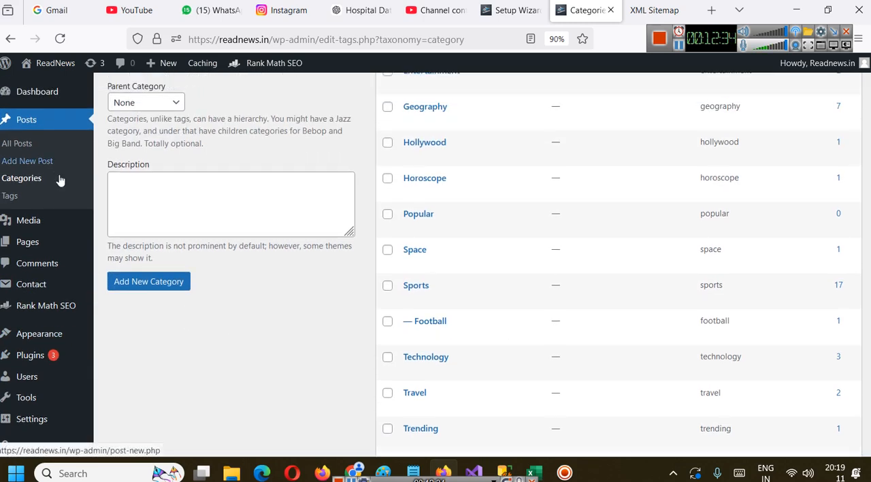
pyautogui.moveTo(49, 225)
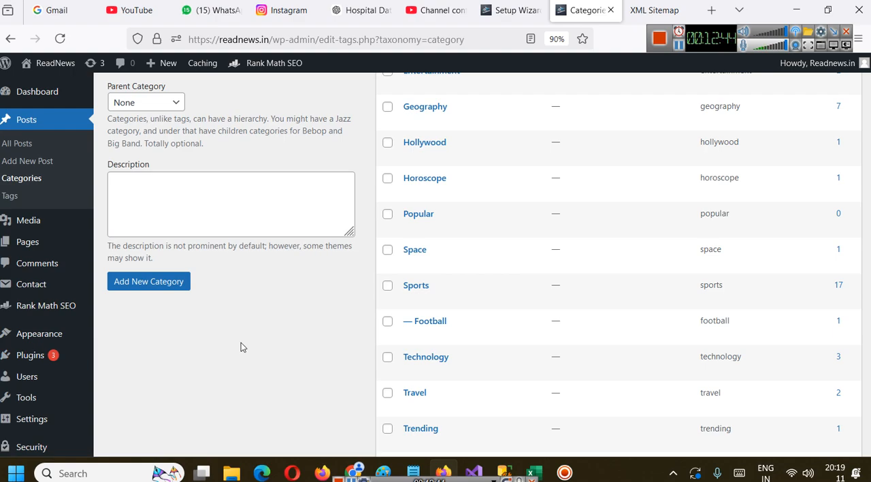
pyautogui.click(507, 11)
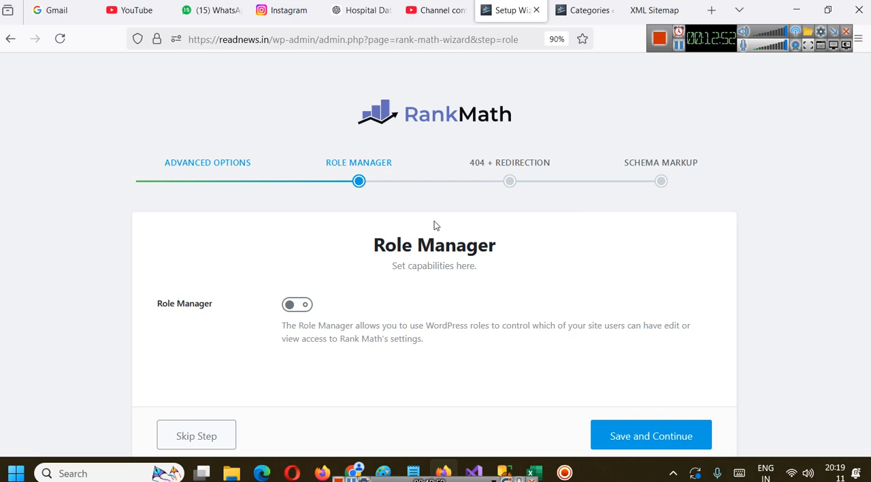
# Open Notepad, list the user roles Admin, Author, Editor and Subscriber on separate lines, and minimize it
pyautogui.press('super+r')
pyautogui.write('n')
pyautogui.press('Down')
pyautogui.press('Return')
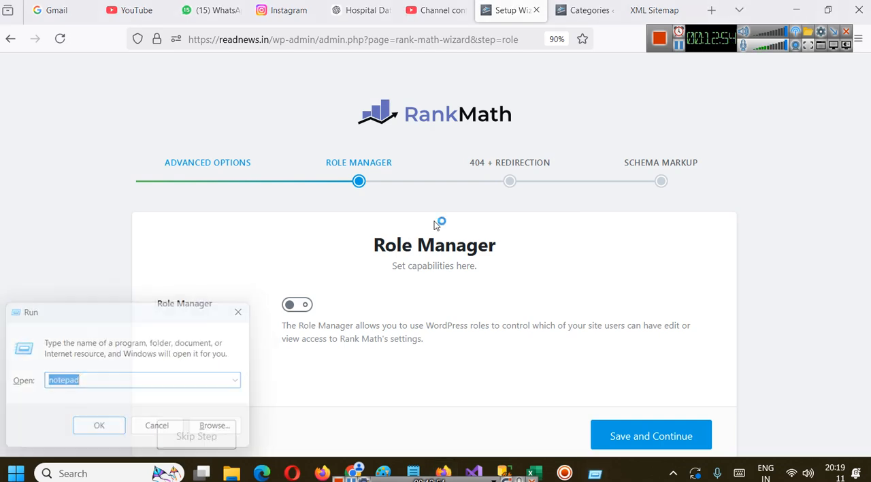
pyautogui.write('Admi')
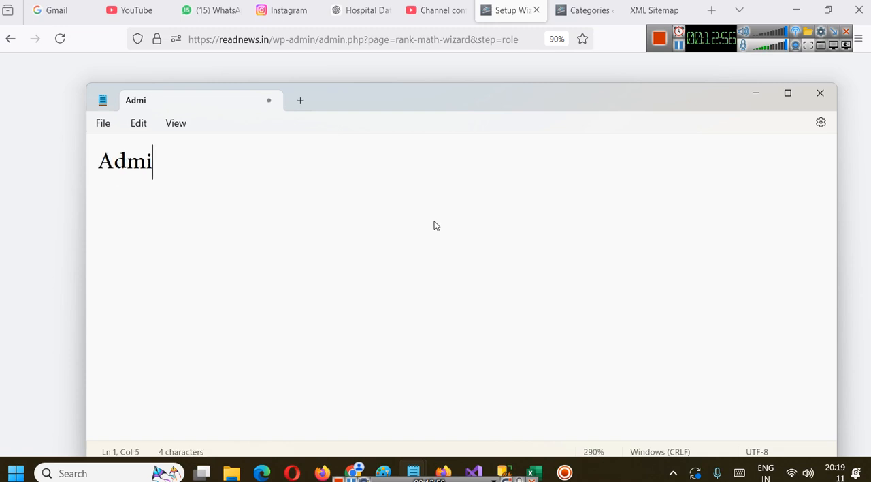
pyautogui.write('n')
pyautogui.press('Return')
pyautogui.write('Author')
pyautogui.press('Return')
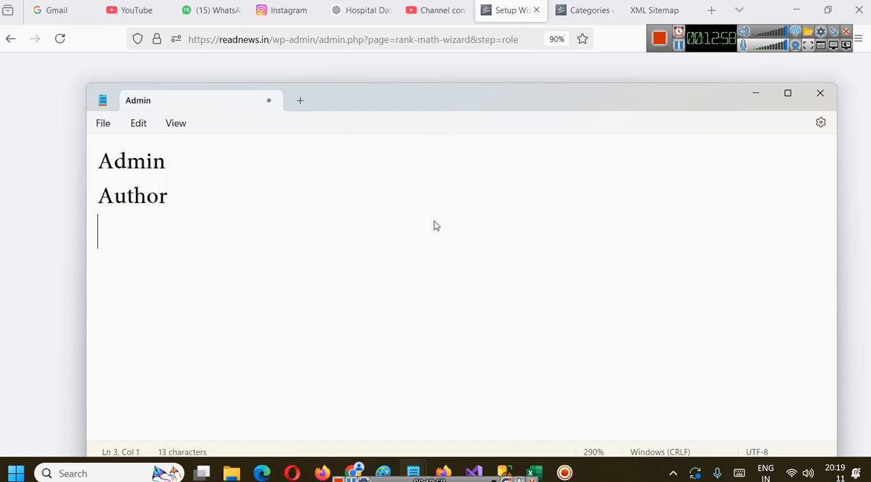
pyautogui.write('Editor')
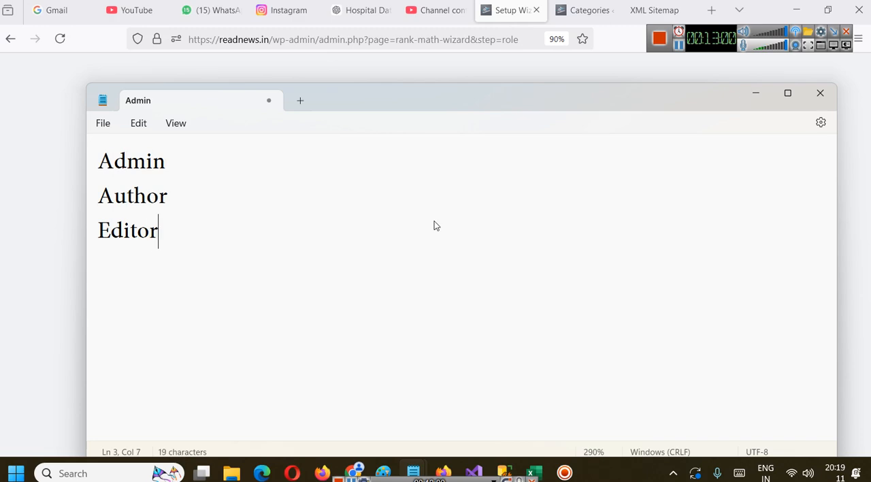
pyautogui.press('Return')
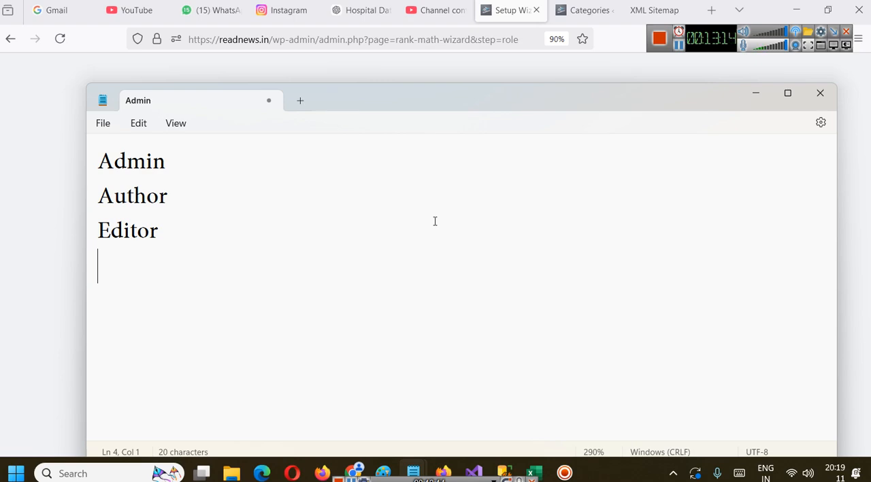
pyautogui.write('Su')
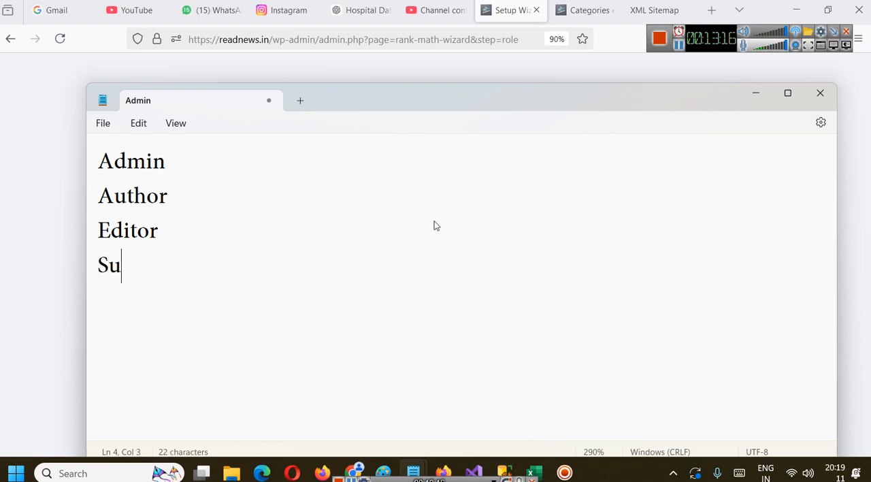
pyautogui.write('bscriber')
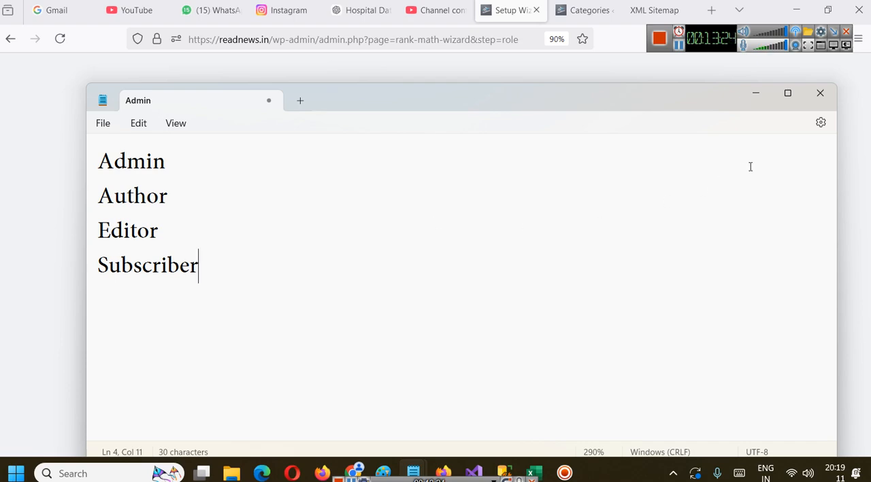
pyautogui.click(755, 92)
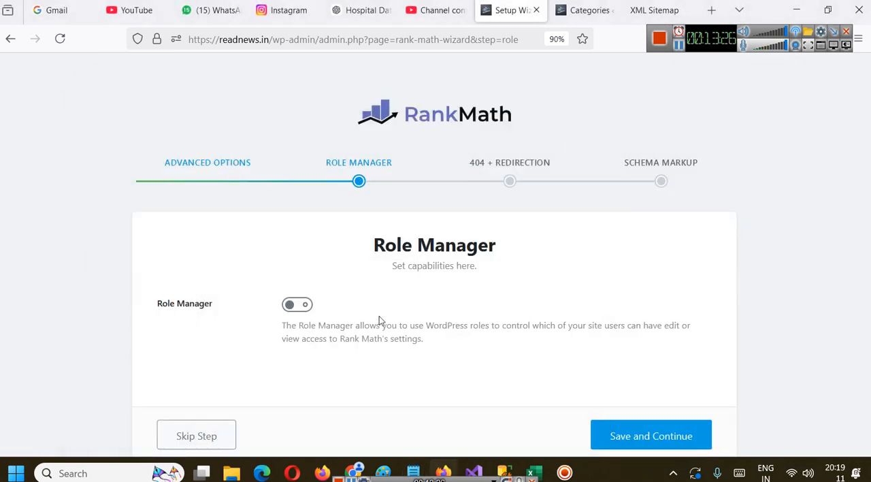
# Enable the Role Manager in the Rank Math wizard and view the Administrator capabilities
pyautogui.scroll(-2, 379, 316)
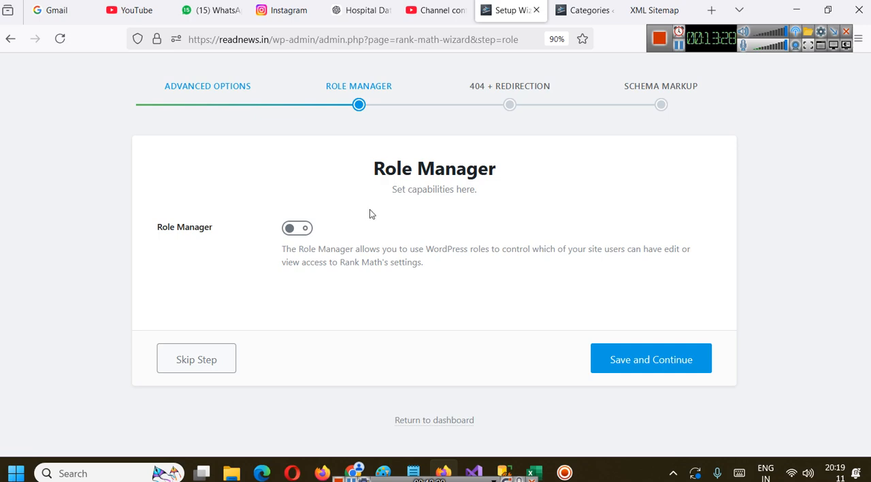
pyautogui.click(300, 231)
pyautogui.scroll(-3, 398, 263)
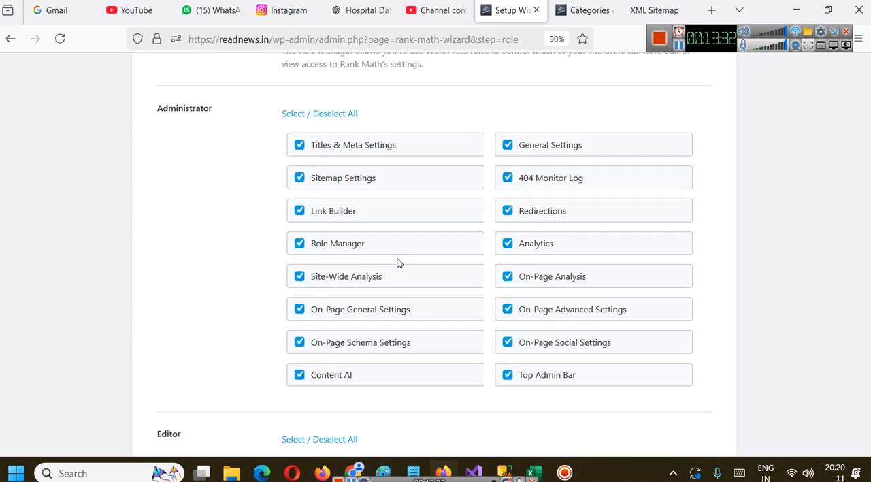
# Examine the Rank Math capabilities assigned to the Editor, Author, Contributor and Subscriber roles
pyautogui.scroll(-3, 200, 189)
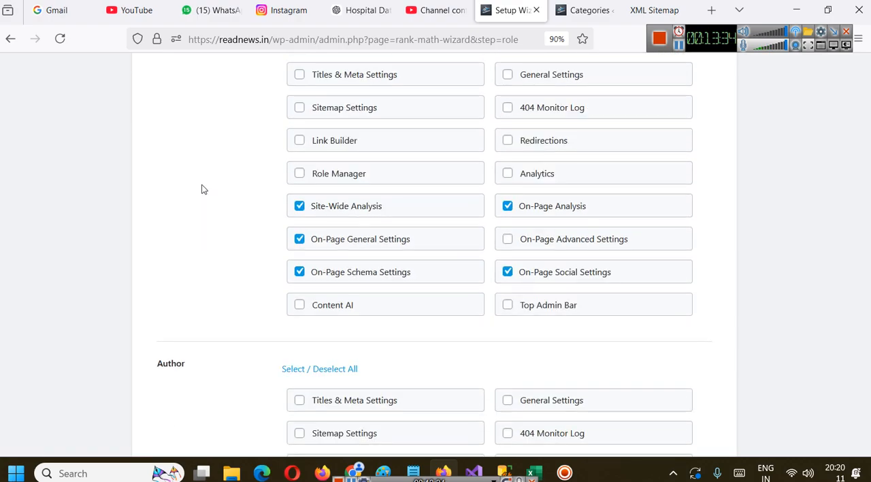
pyautogui.scroll(1, 179, 136)
pyautogui.scroll(-16, 246, 136)
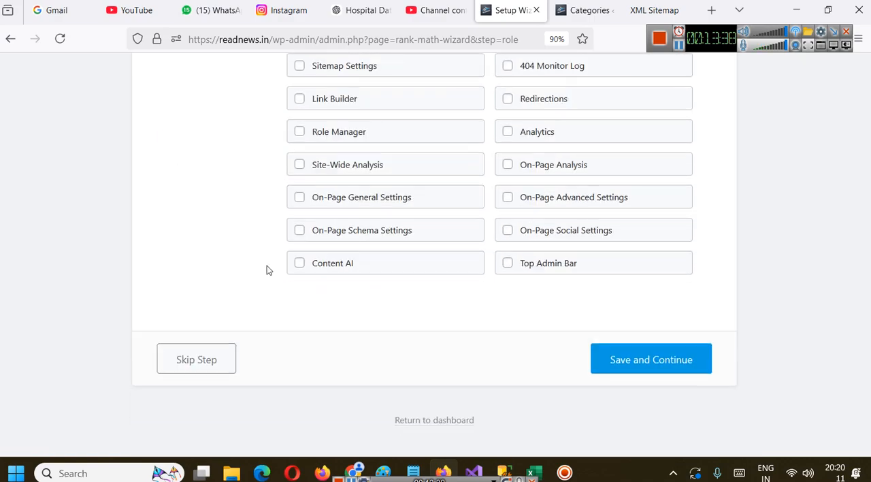
pyautogui.scroll(3, 255, 271)
pyautogui.scroll(-3, 296, 262)
pyautogui.scroll(8, 297, 250)
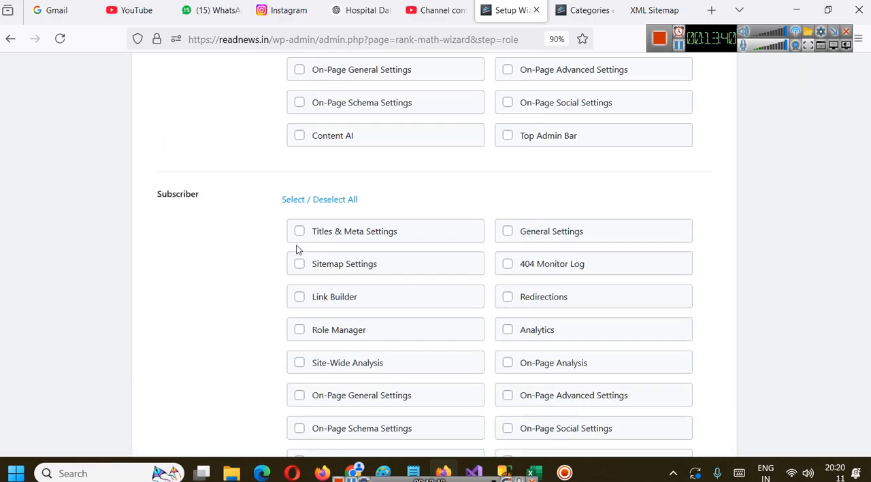
pyautogui.scroll(-8, 198, 245)
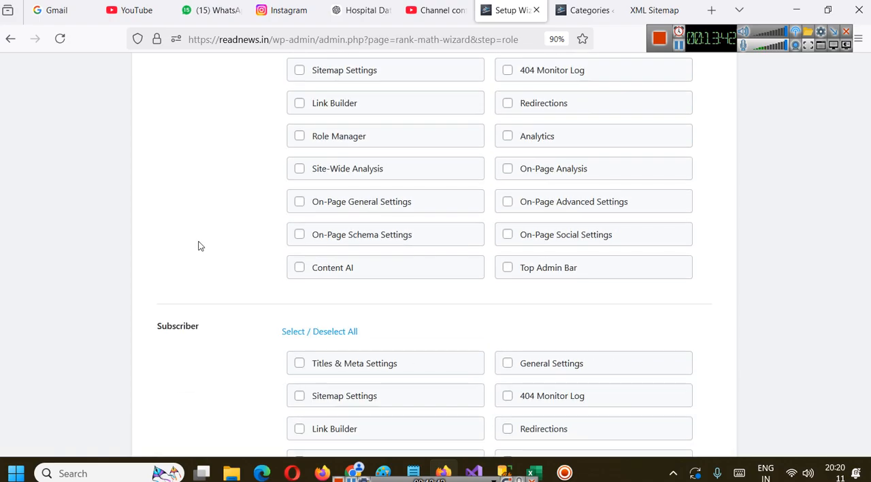
pyautogui.scroll(6, 210, 327)
pyautogui.scroll(8, 209, 326)
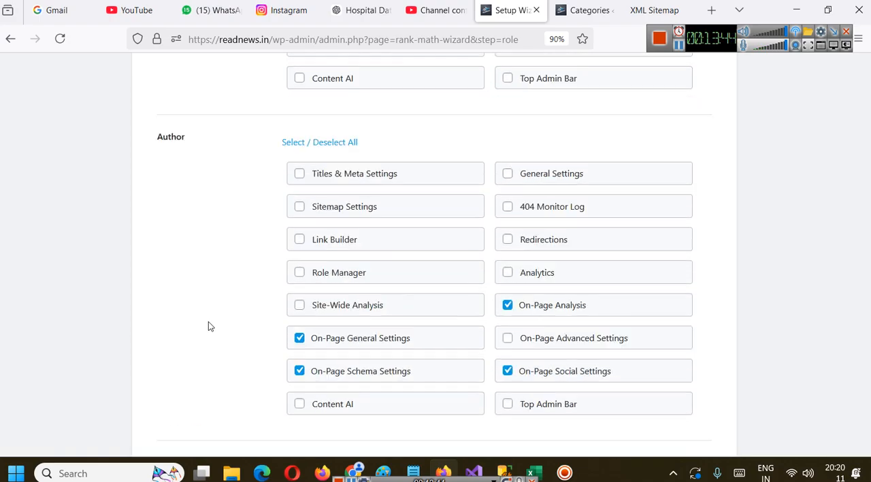
pyautogui.scroll(-1, 209, 326)
pyautogui.scroll(-2, 208, 326)
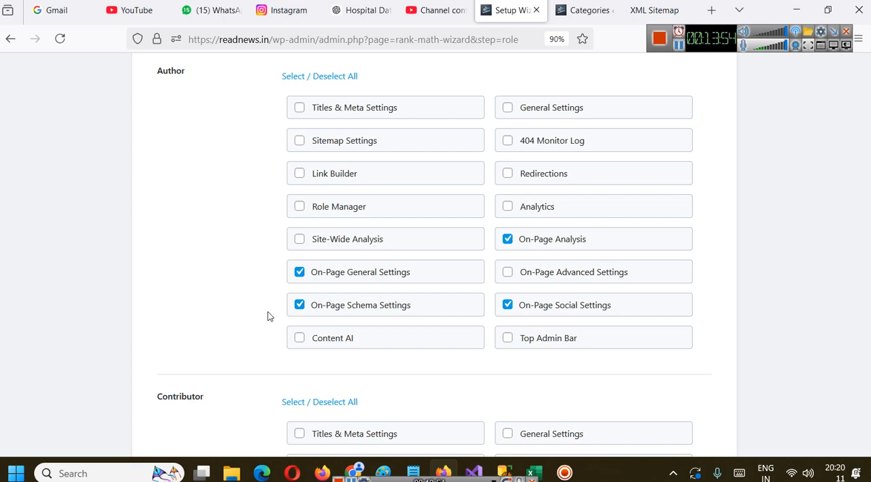
pyautogui.scroll(9, 256, 317)
pyautogui.scroll(-2, 261, 326)
pyautogui.scroll(-2, 261, 329)
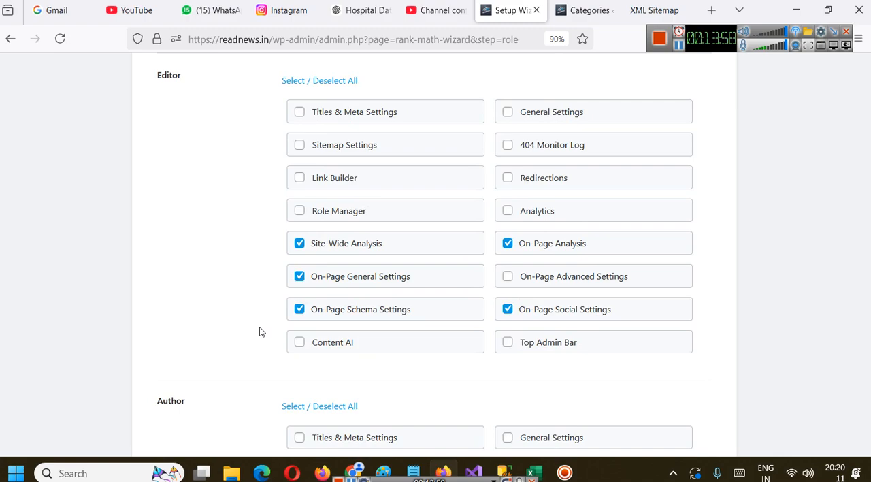
# Review the Editor, Author and Contributor capabilities and grant the Editor role access to Titles & Meta Settings
pyautogui.scroll(-10, 313, 320)
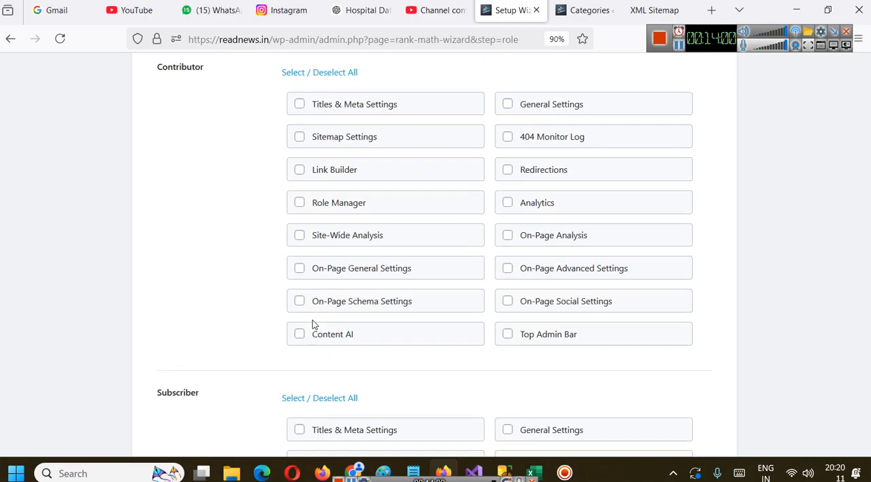
pyautogui.scroll(8, 251, 302)
pyautogui.scroll(-1, 273, 313)
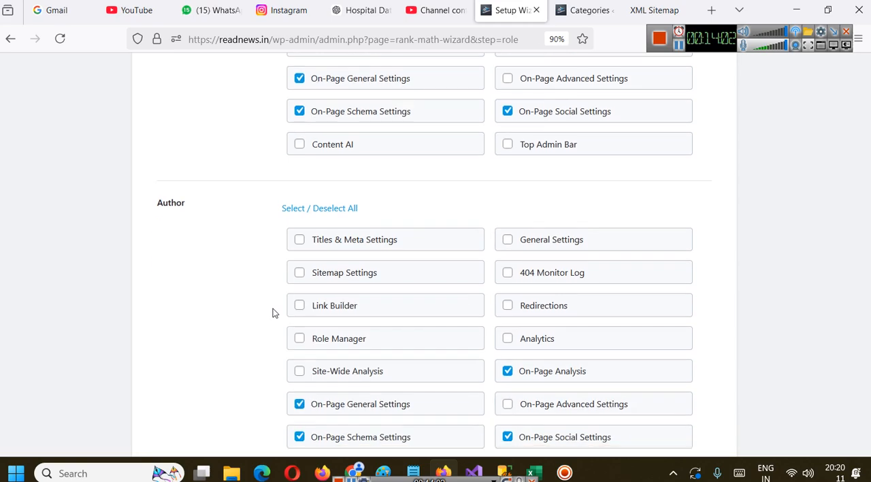
pyautogui.click(301, 243)
pyautogui.click(300, 244)
pyautogui.scroll(3, 300, 243)
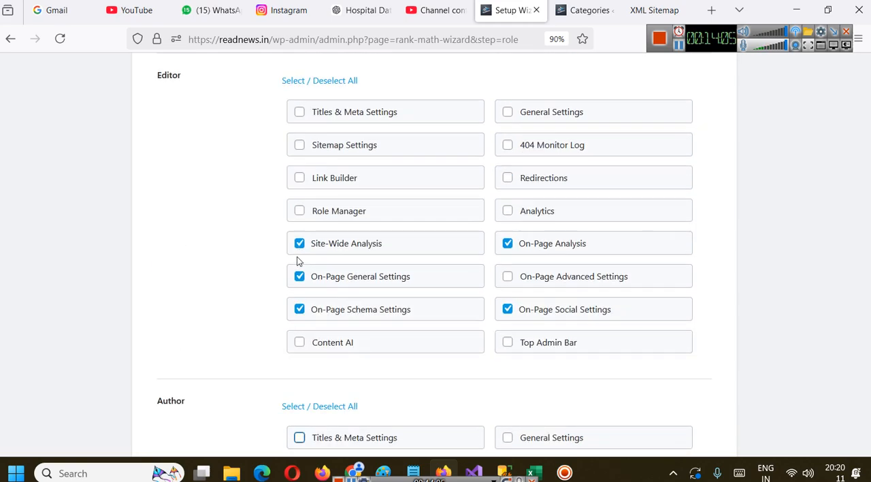
pyautogui.click(300, 115)
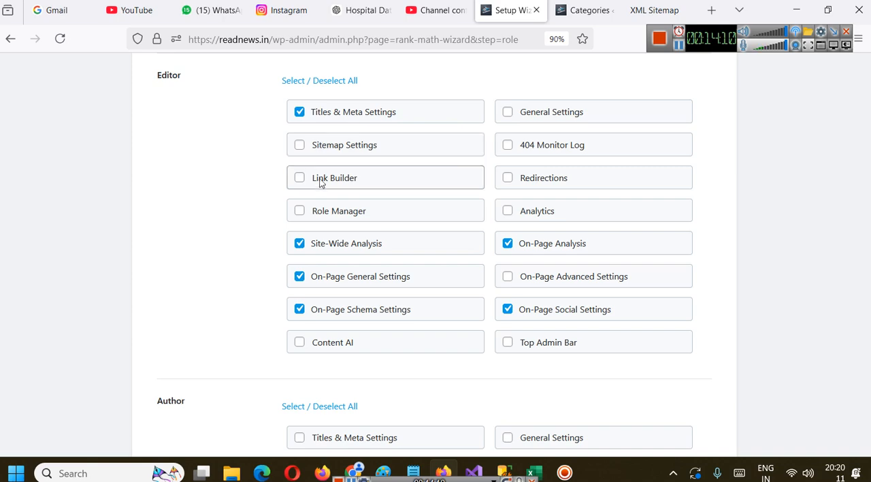
# Grant the Editor role access to Analytics, then save the Role Manager settings and continue the wizard
pyautogui.scroll(-2, 542, 367)
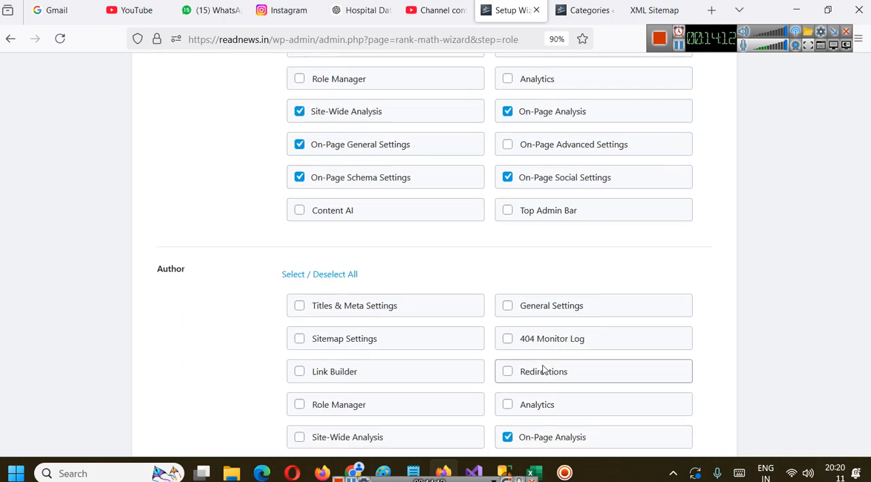
pyautogui.scroll(-4, 477, 316)
pyautogui.scroll(4, 446, 296)
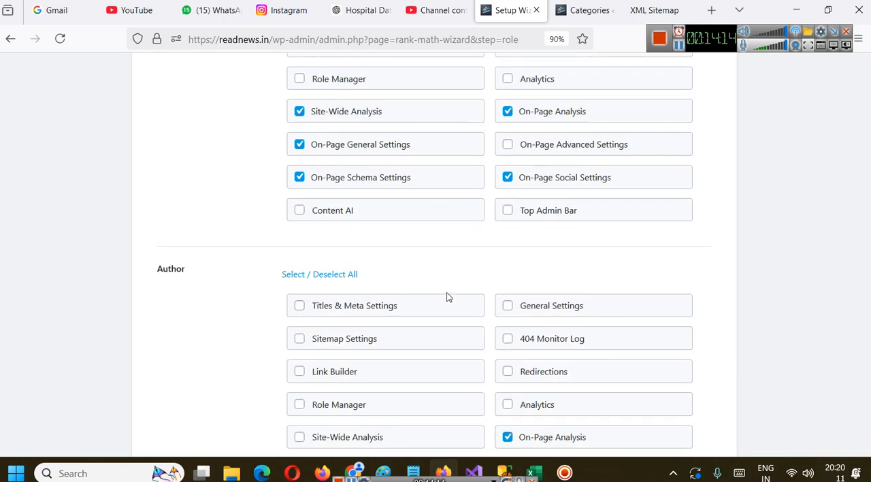
pyautogui.scroll(2, 476, 272)
pyautogui.click(506, 208)
pyautogui.scroll(-4, 490, 272)
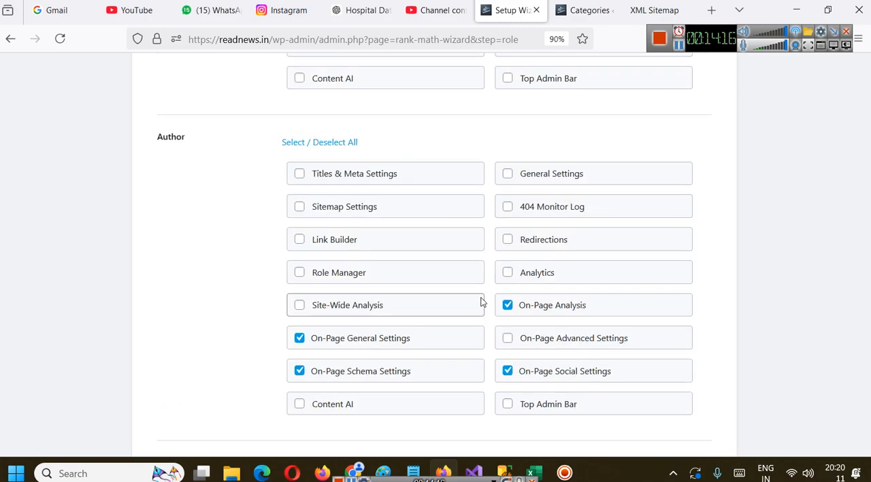
pyautogui.scroll(-7, 481, 301)
pyautogui.click(674, 356)
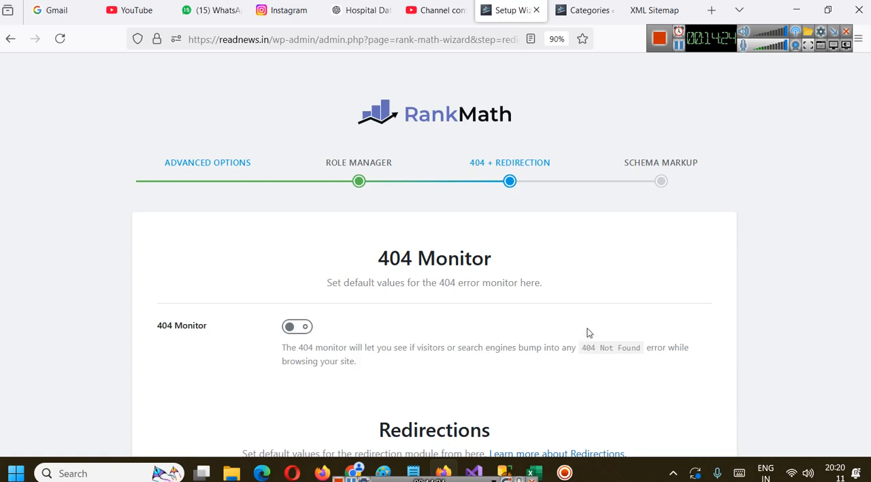
# Enable the 404 Monitor and Redirections, then save and continue to the Schema Markup step
pyautogui.scroll(-2, 597, 324)
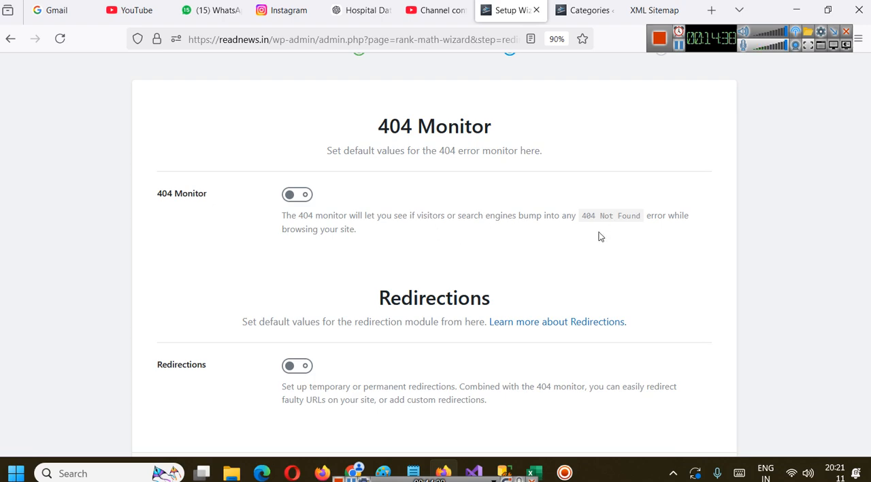
pyautogui.click(298, 197)
pyautogui.scroll(-2, 654, 146)
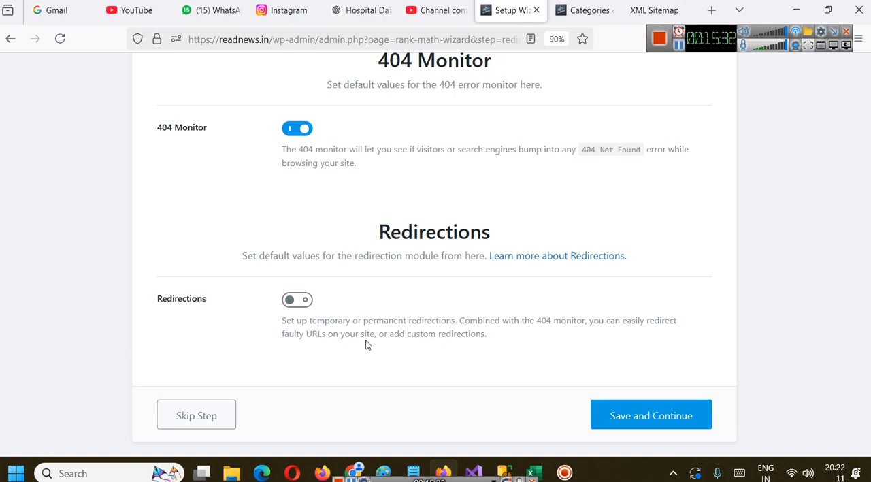
pyautogui.click(304, 300)
pyautogui.scroll(-1, 373, 289)
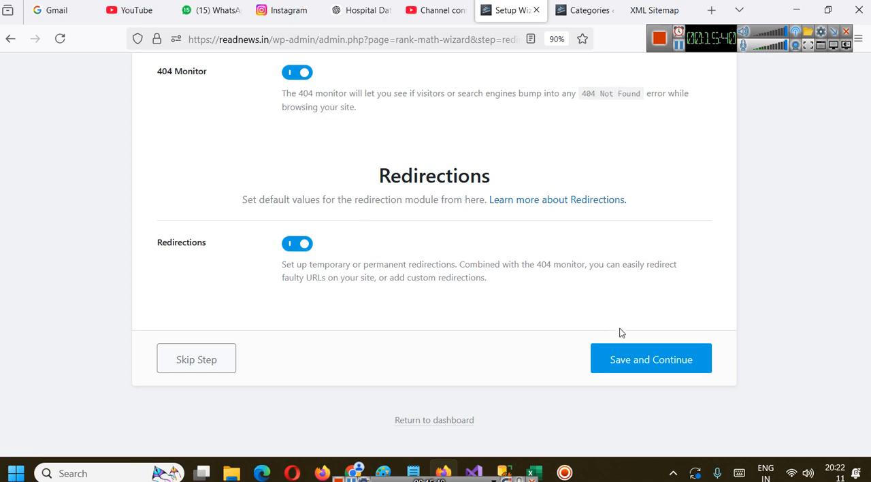
pyautogui.click(643, 359)
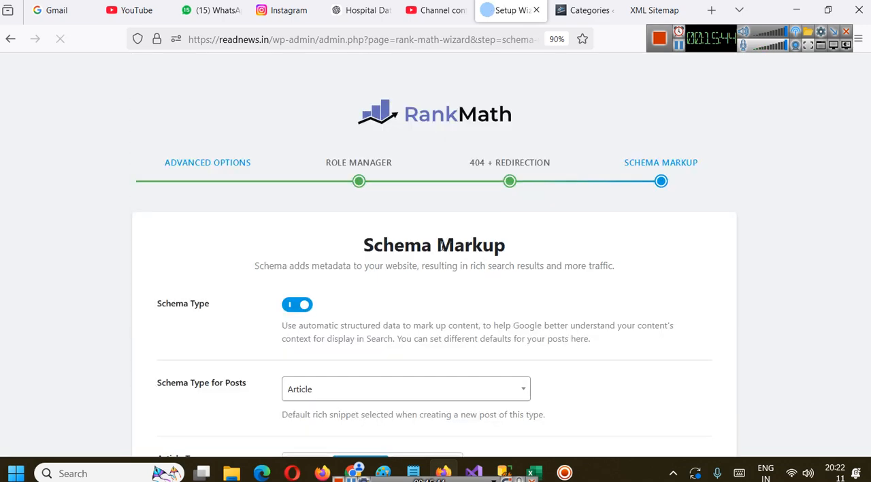
# Keep Article as the schema type for posts and set the posts' article type to News Article
pyautogui.scroll(-2, 563, 211)
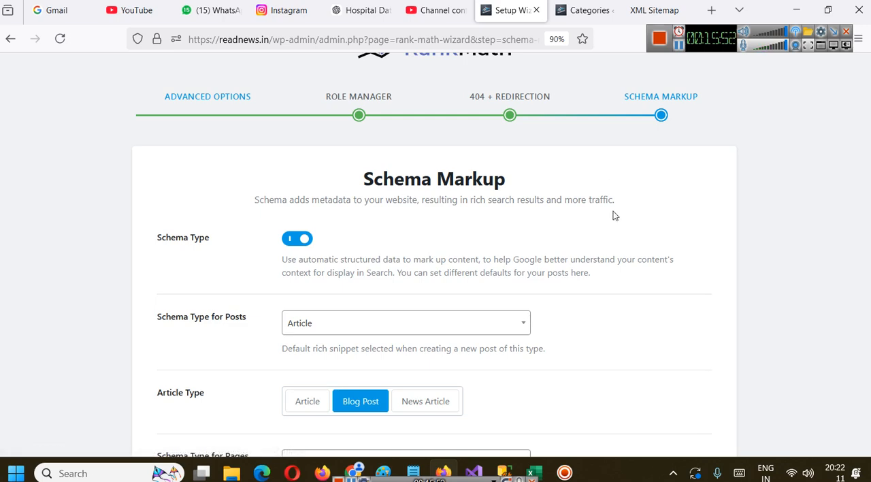
pyautogui.scroll(-2, 563, 216)
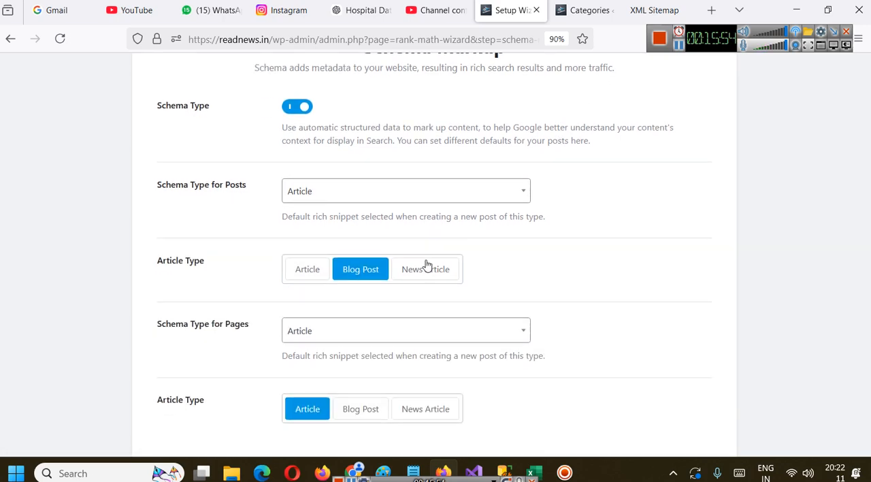
pyautogui.click(402, 193)
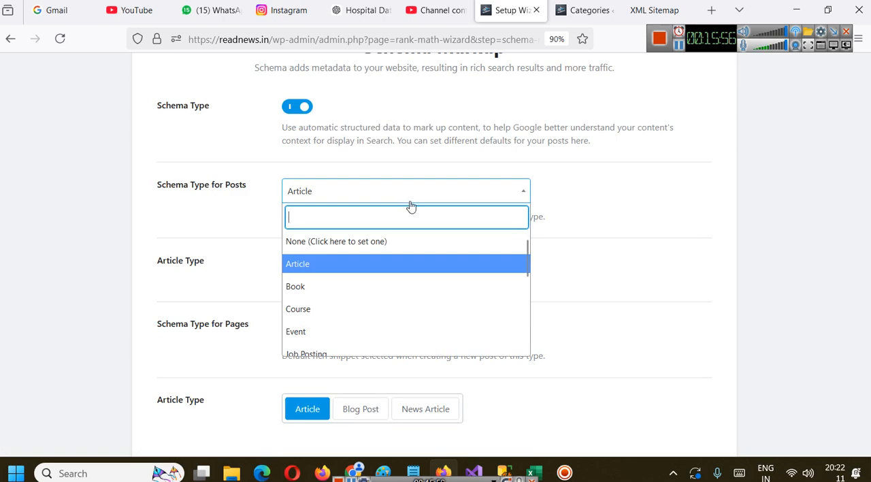
pyautogui.write('new')
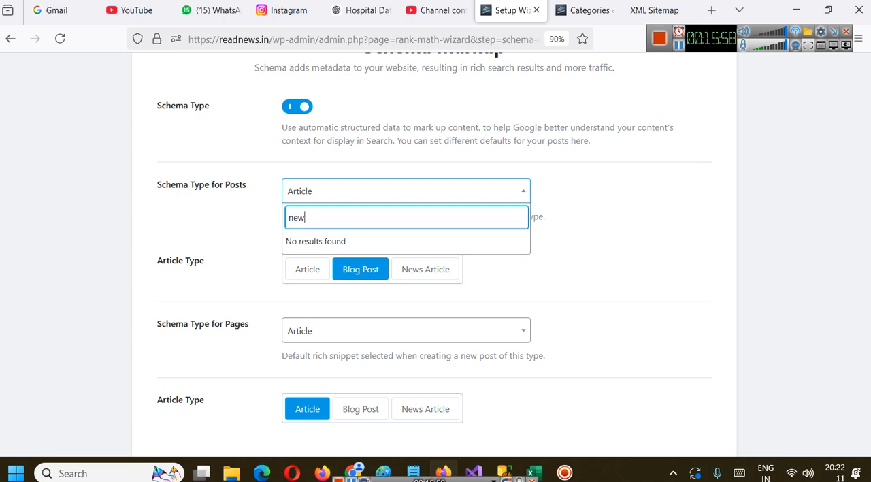
pyautogui.press('BackSpace')
pyautogui.press('BackSpace')
pyautogui.press('BackSpace')
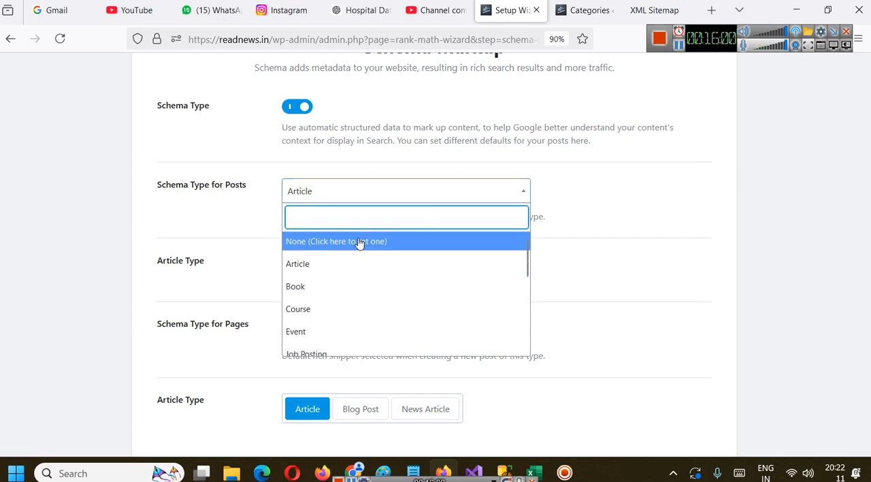
pyautogui.click(323, 267)
pyautogui.click(434, 271)
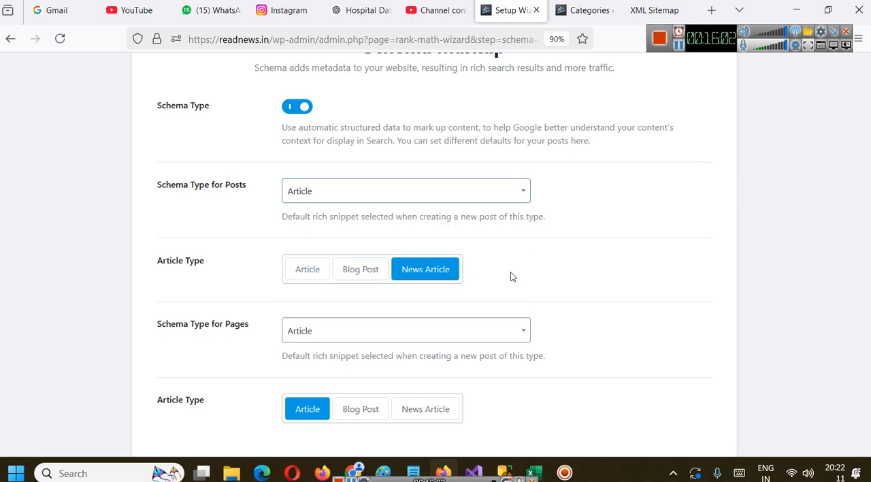
# Open the Schema.org home page in a new tab from its NewsArticle page and switch to it
pyautogui.scroll(2, 331, 182)
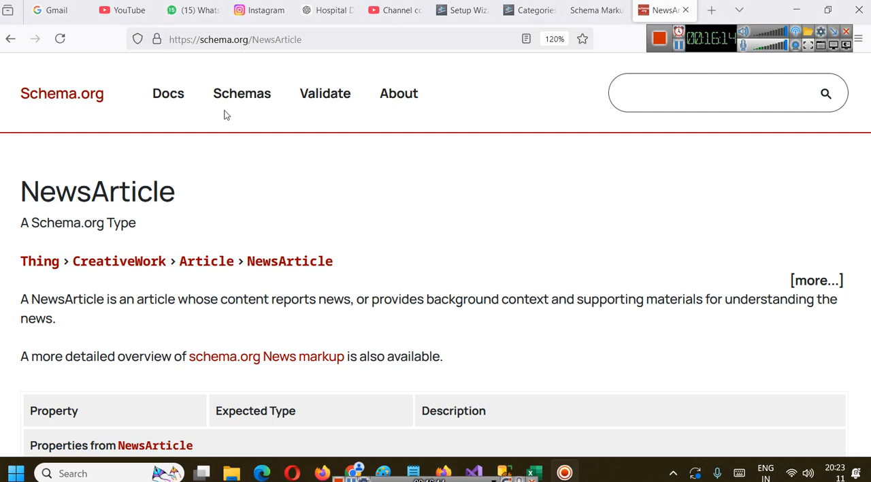
pyautogui.rightClick(67, 93)
pyautogui.click(119, 104)
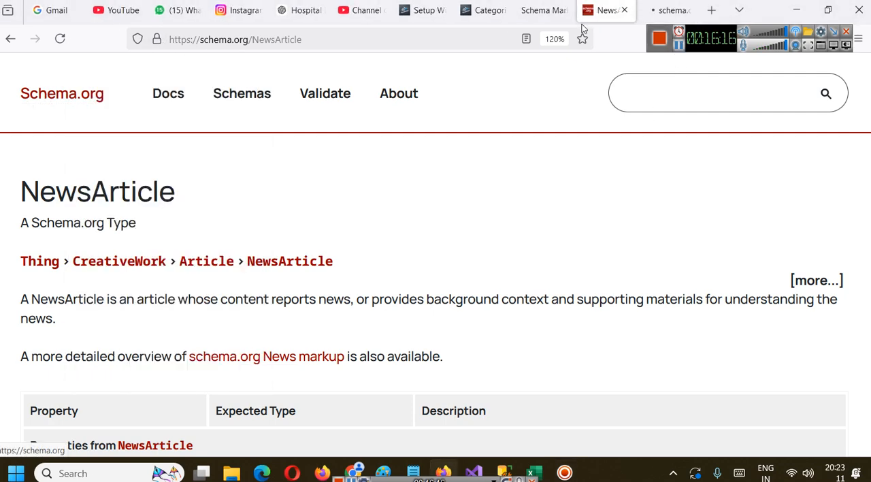
pyautogui.click(666, 9)
pyautogui.scroll(-2, 517, 230)
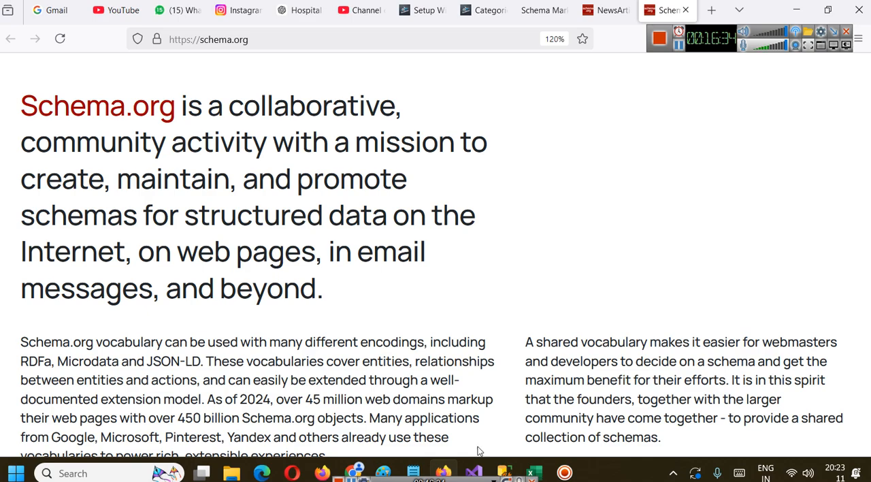
# Read the Schema.org introduction, highlighting the RDFa, Microdata and JSON-LD encodings and the companies that use the vocabulary
pyautogui.scroll(-4, 411, 288)
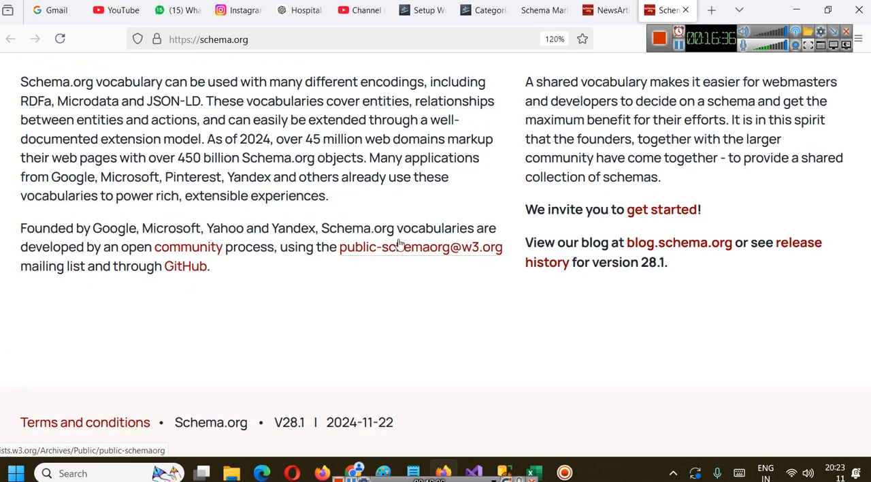
pyautogui.scroll(5, 400, 243)
pyautogui.scroll(-3, 398, 249)
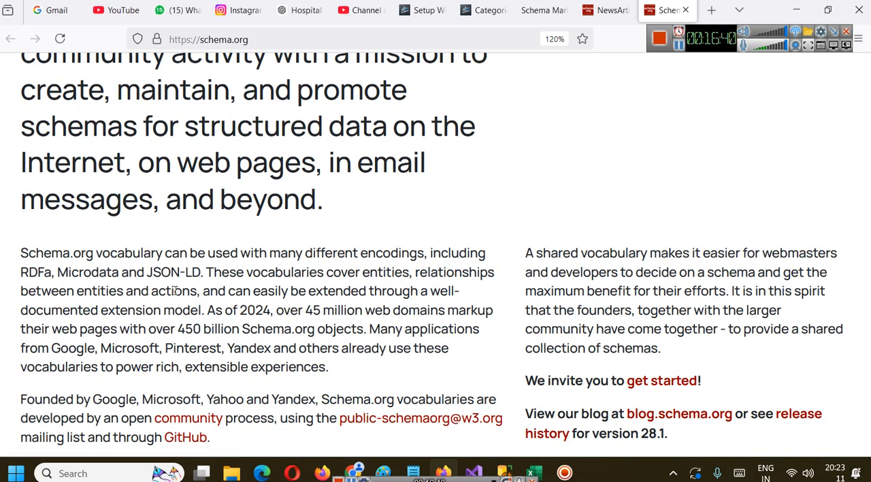
pyautogui.doubleClick(44, 273)
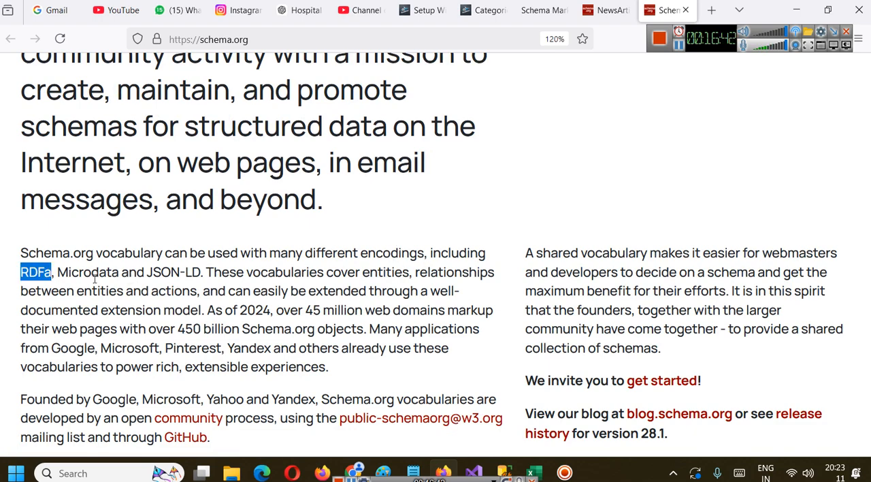
pyautogui.doubleClick(95, 274)
pyautogui.moveTo(145, 273); pyautogui.dragTo(205, 273)
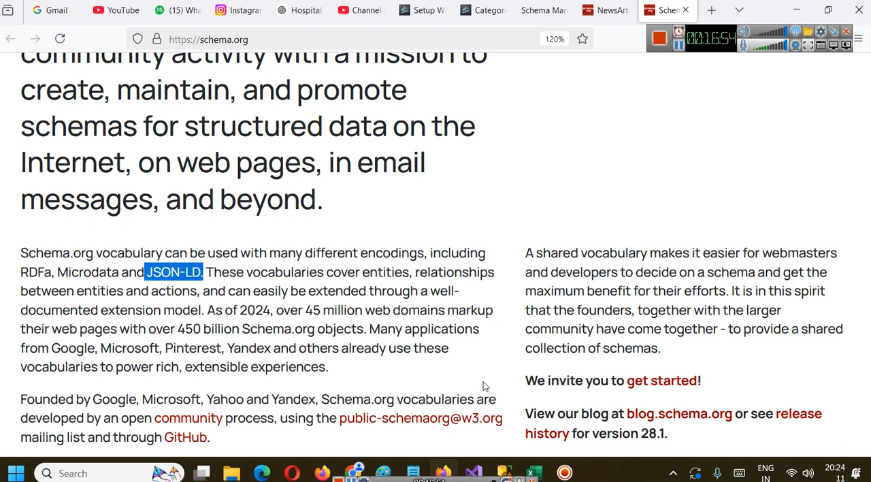
pyautogui.doubleClick(82, 352)
pyautogui.doubleClick(142, 349)
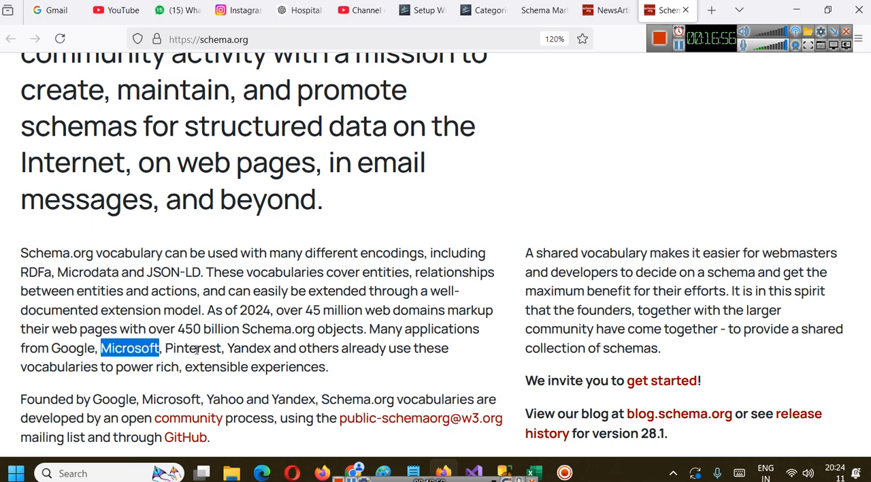
pyautogui.click(196, 350)
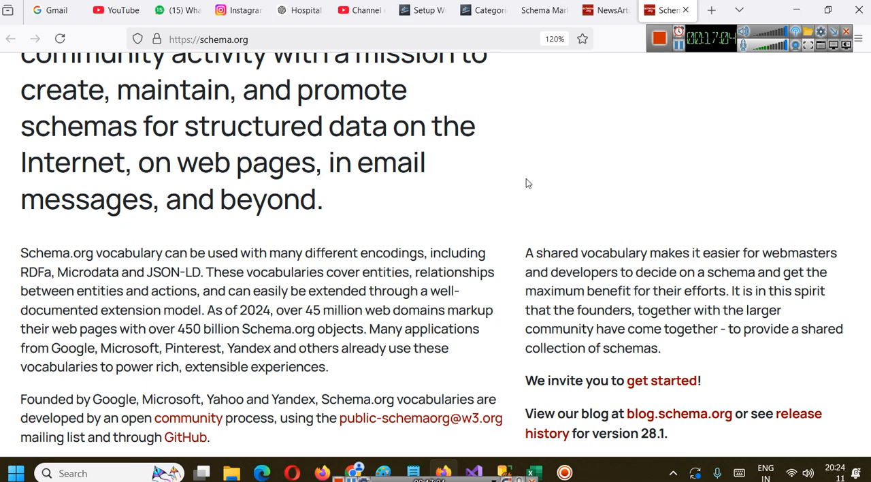
pyautogui.scroll(3, 516, 178)
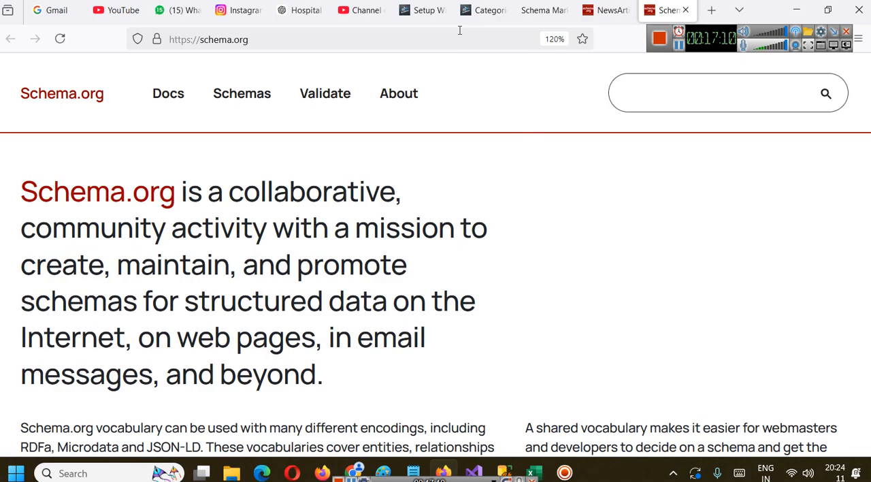
# Glance at the WordPress Categories page and return to the Schema Markup step of the Rank Math wizard
pyautogui.click(484, 11)
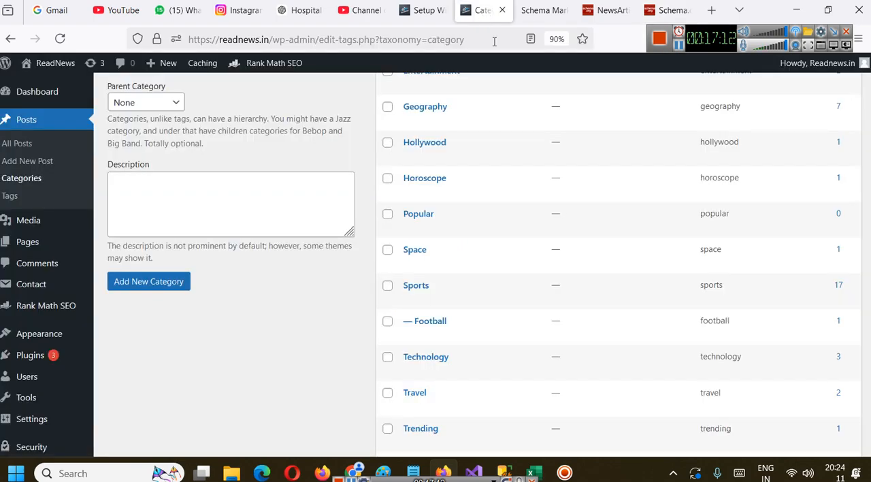
pyautogui.click(425, 10)
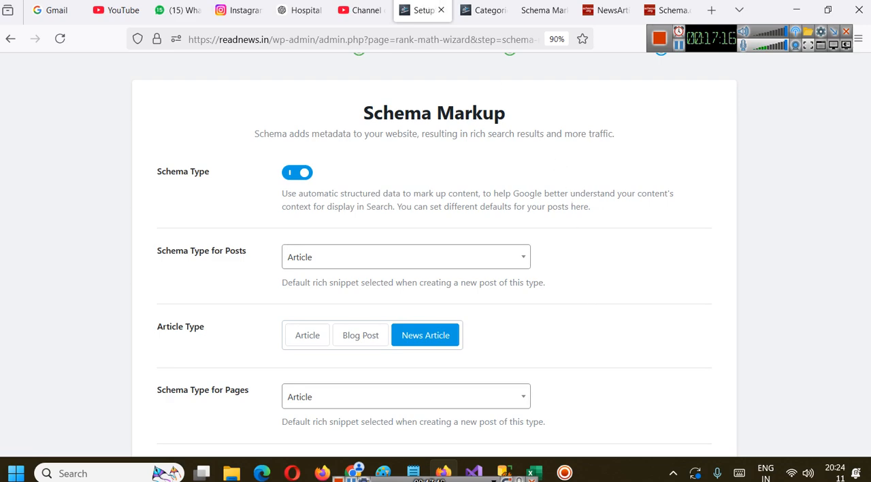
pyautogui.click(491, 8)
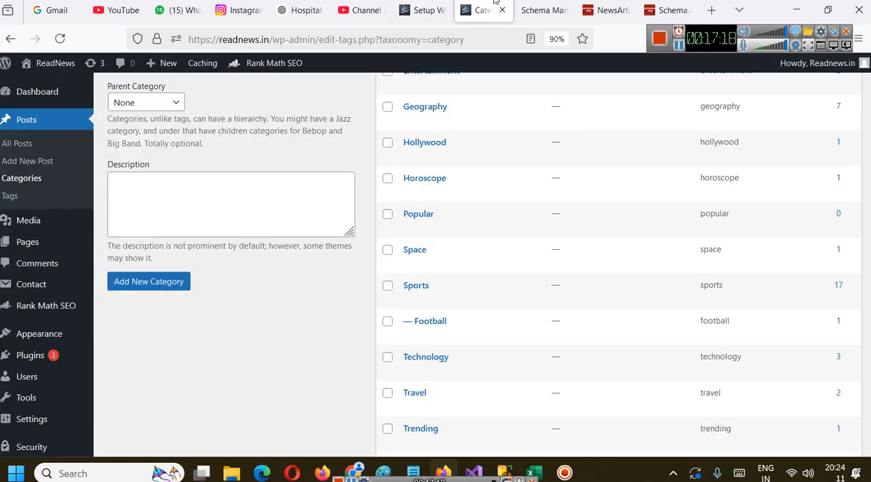
pyautogui.click(422, 10)
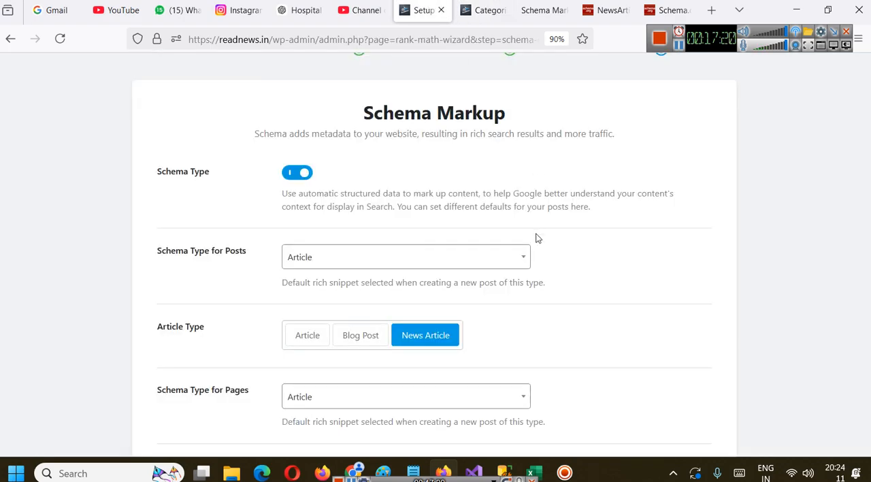
# Set the schema type for posts and pages to Book, and change the type for posts to Course
pyautogui.scroll(-1, 502, 243)
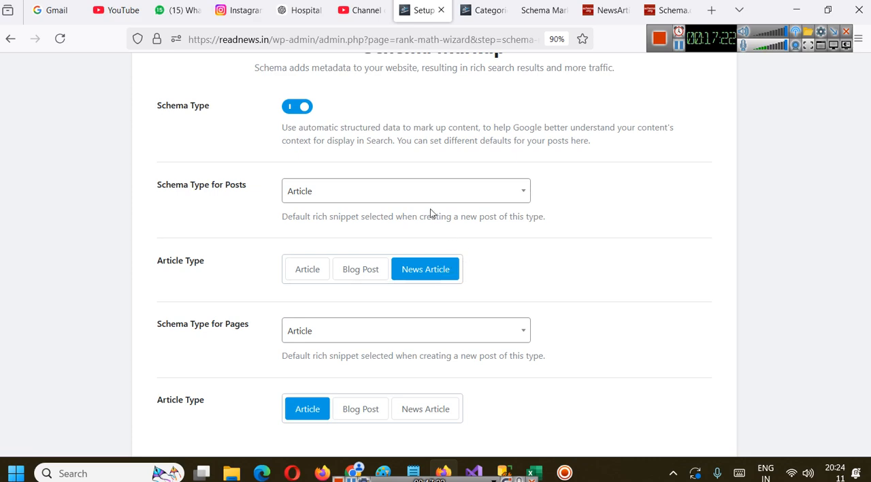
pyautogui.click(310, 192)
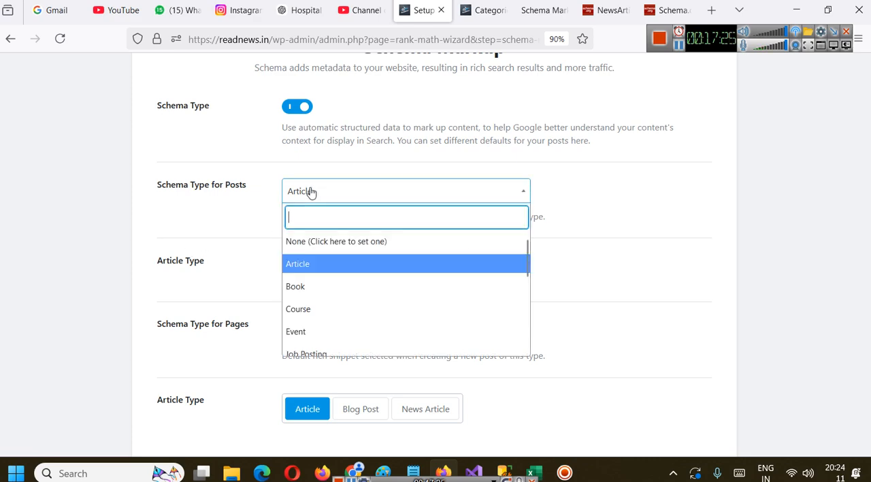
pyautogui.click(390, 286)
pyautogui.click(370, 270)
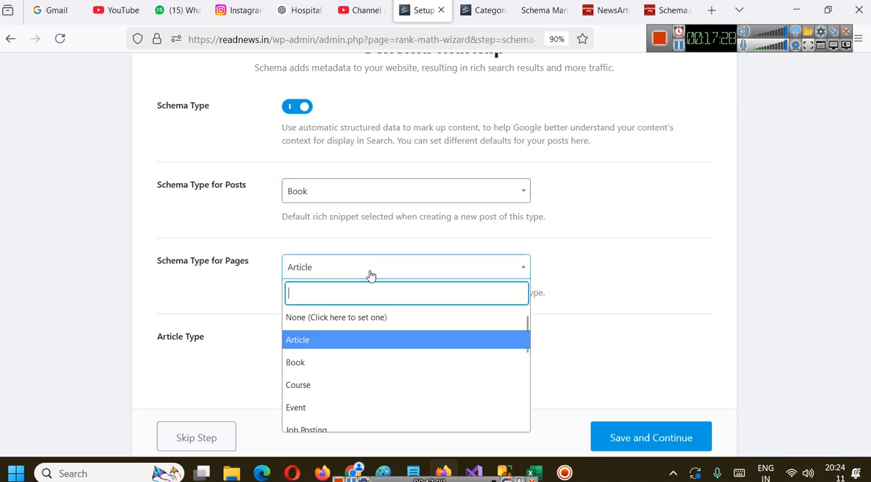
pyautogui.click(356, 361)
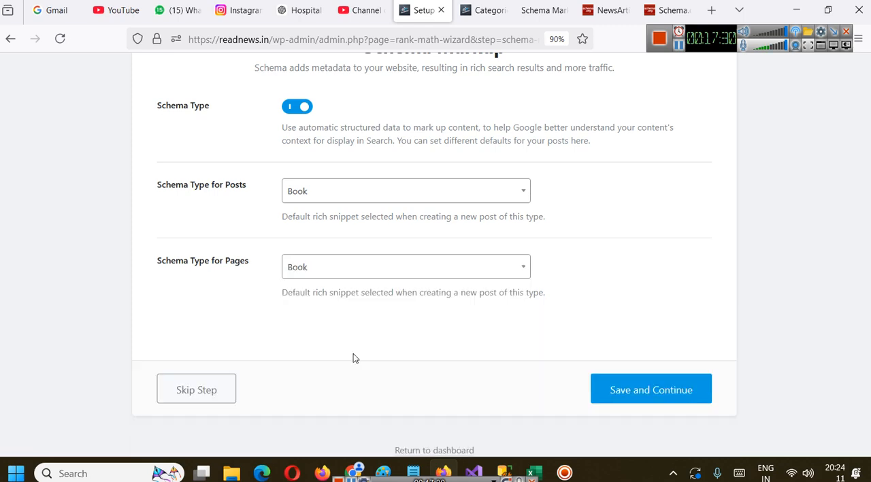
pyautogui.click(346, 199)
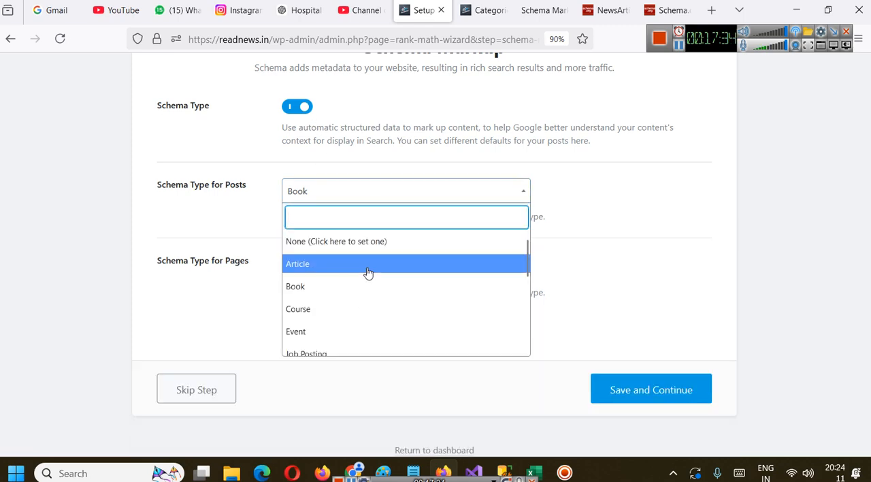
pyautogui.click(346, 309)
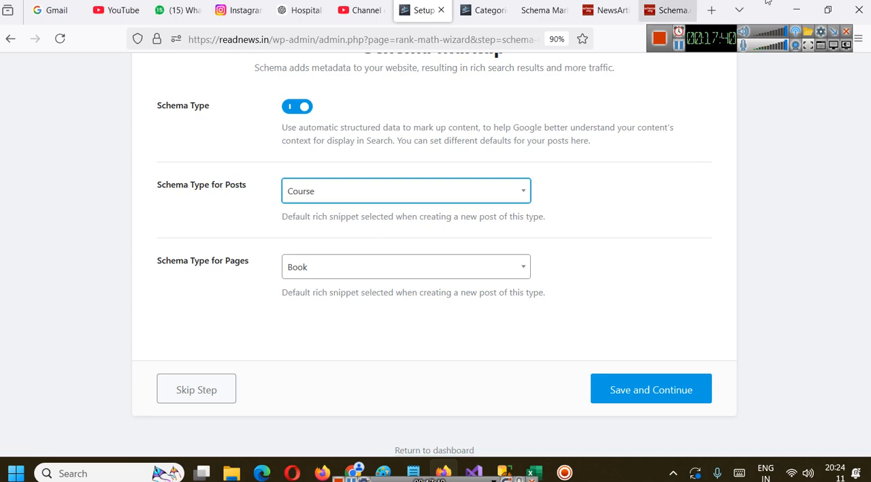
# Load slidescope.in in the browser tab that holds the Slidescope schema markup generator
pyautogui.click(541, 10)
pyautogui.click(438, 45)
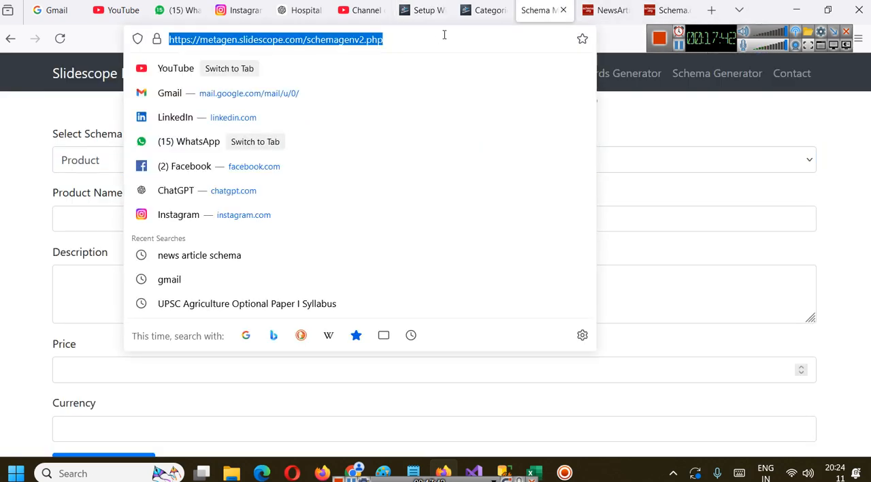
pyautogui.write('slidescope.com')
pyautogui.press('BackSpace')
pyautogui.press('BackSpace')
pyautogui.press('BackSpace')
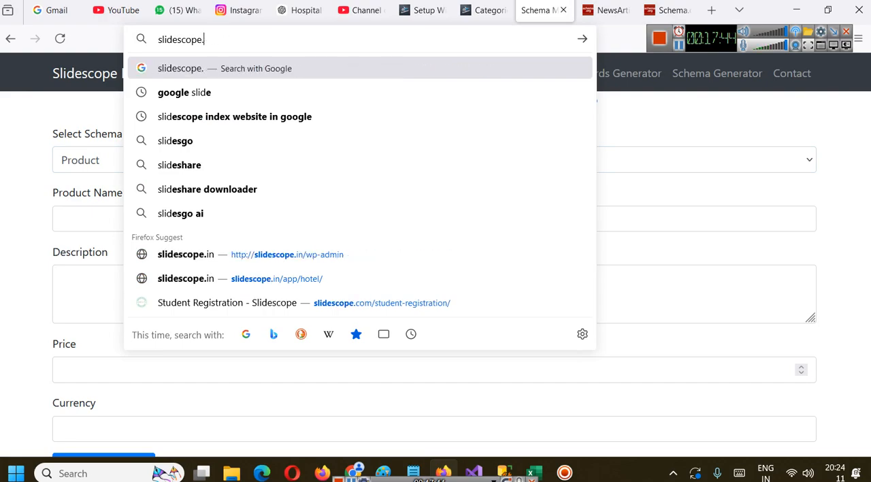
pyautogui.write('in')
pyautogui.press('Return')
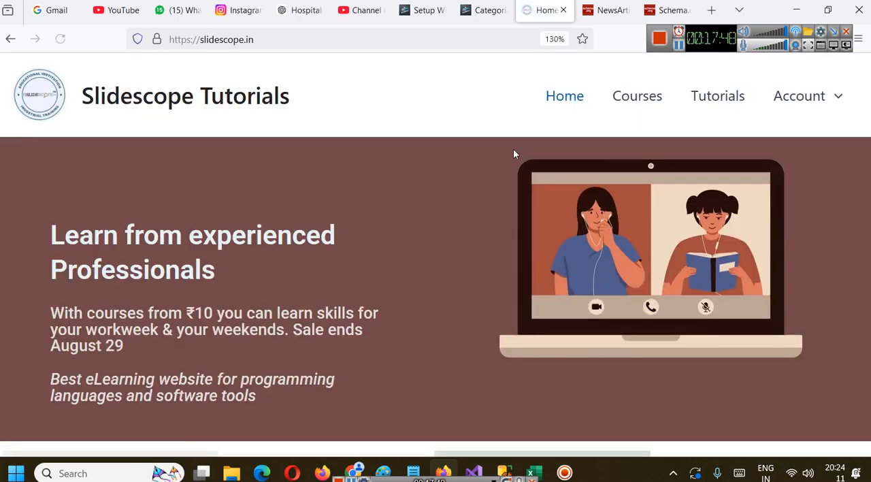
# Return to the Schema Markup step of the wizard and look through the schema types offered for posts
pyautogui.click(477, 9)
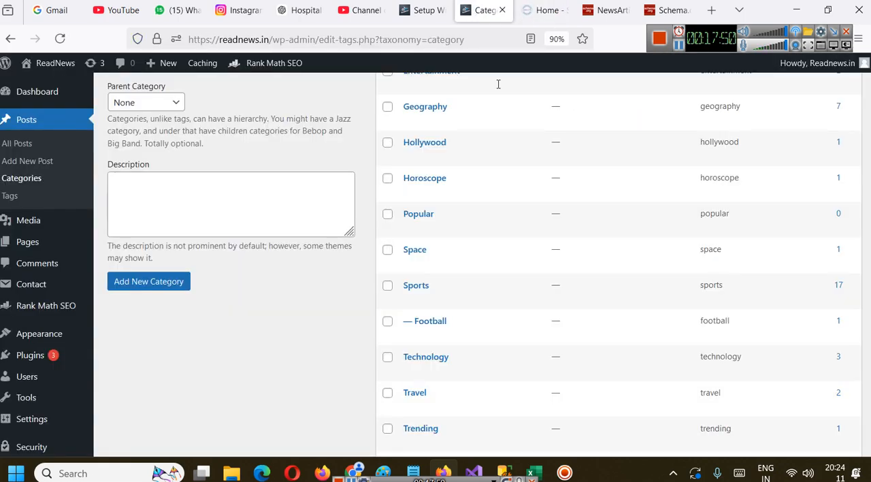
pyautogui.click(425, 10)
pyautogui.click(397, 197)
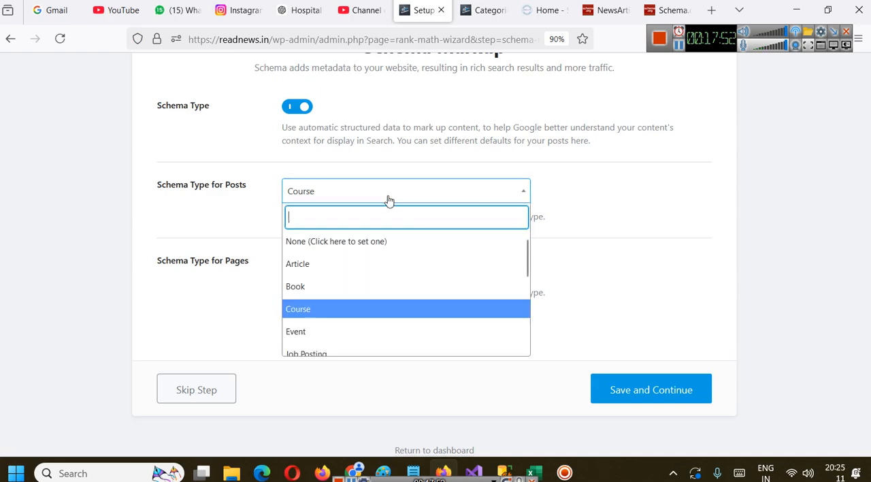
pyautogui.scroll(2, 394, 208)
pyautogui.scroll(-2, 394, 332)
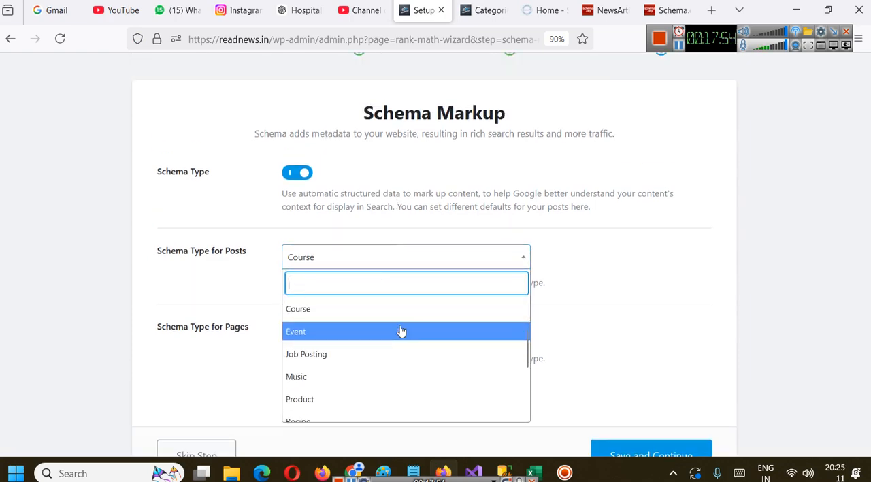
# Look through the property tables, more specific types and examples section of Schema.org's NewsArticle page
pyautogui.click(651, 3)
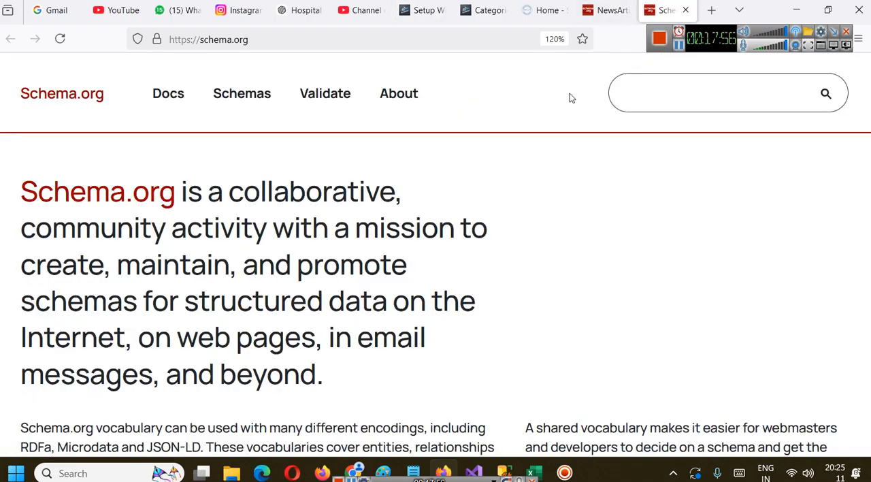
pyautogui.click(589, 3)
pyautogui.scroll(-3, 361, 220)
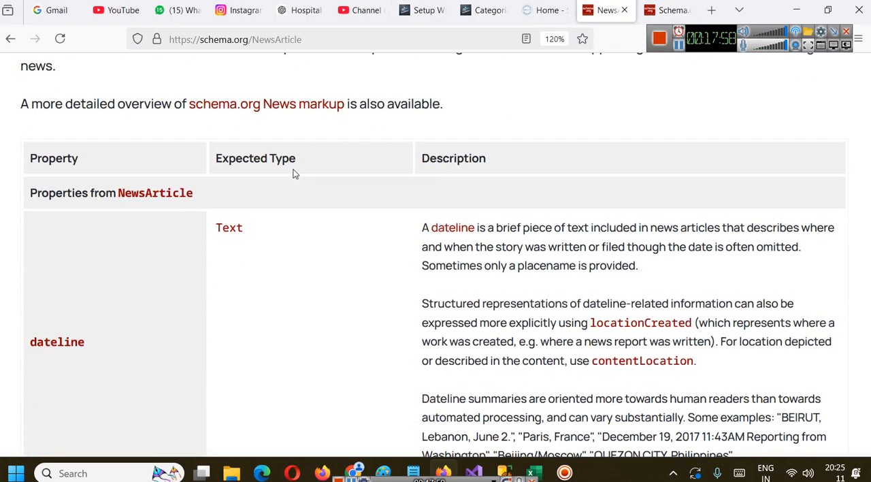
pyautogui.scroll(-1, 440, 218)
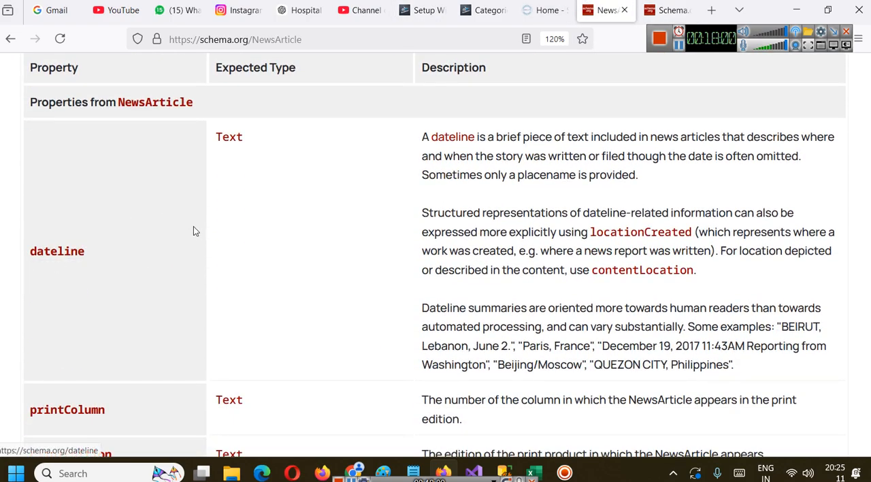
pyautogui.scroll(-2, 54, 281)
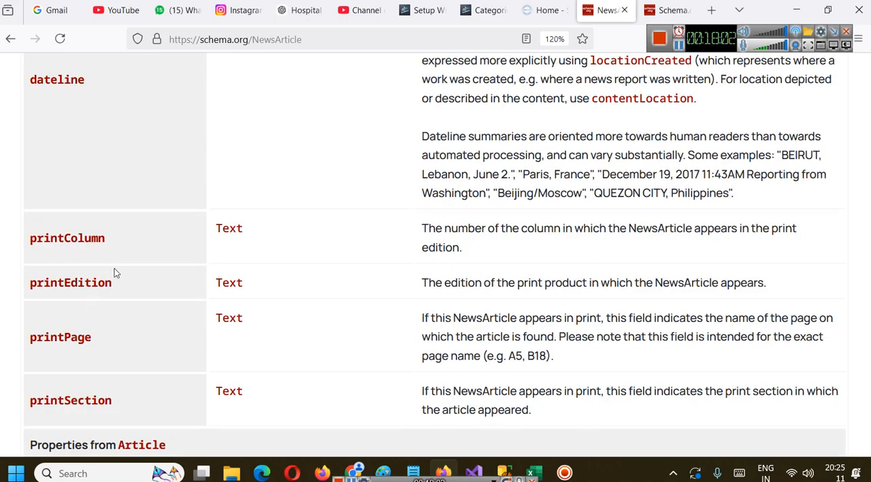
pyautogui.scroll(-10, 116, 271)
pyautogui.scroll(-20, 375, 207)
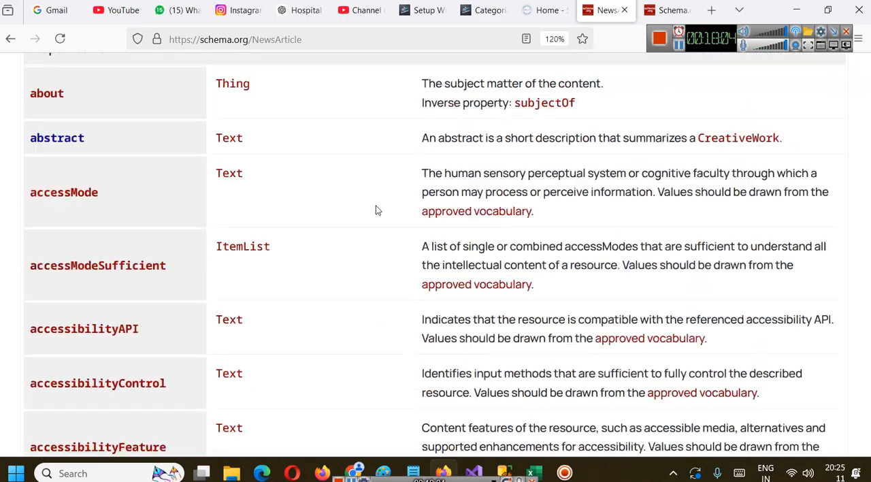
pyautogui.scroll(-20, 376, 208)
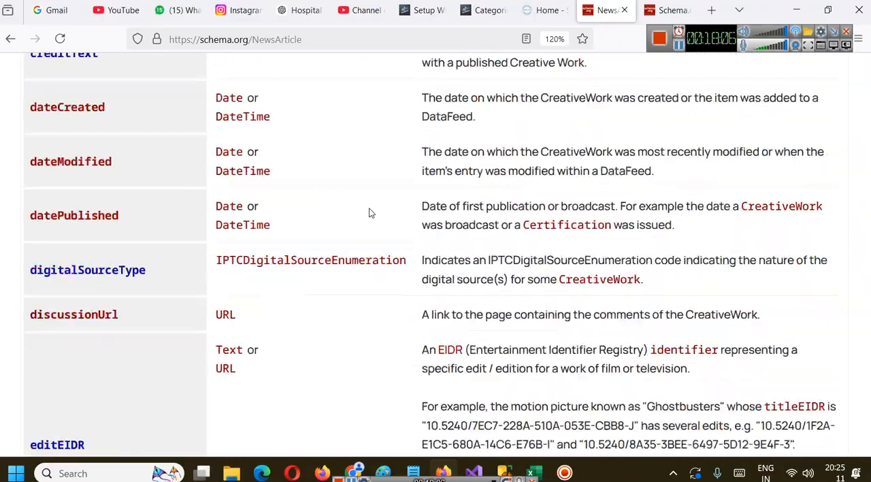
pyautogui.scroll(-20, 481, 318)
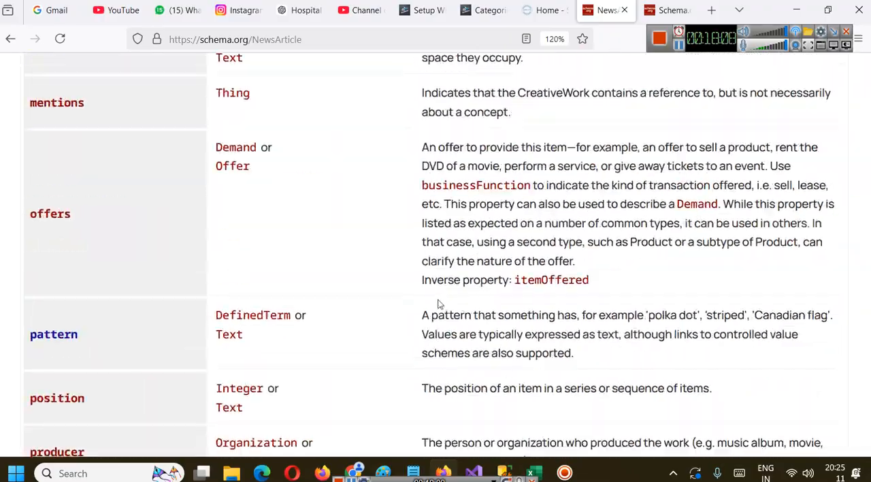
pyautogui.scroll(-20, 353, 281)
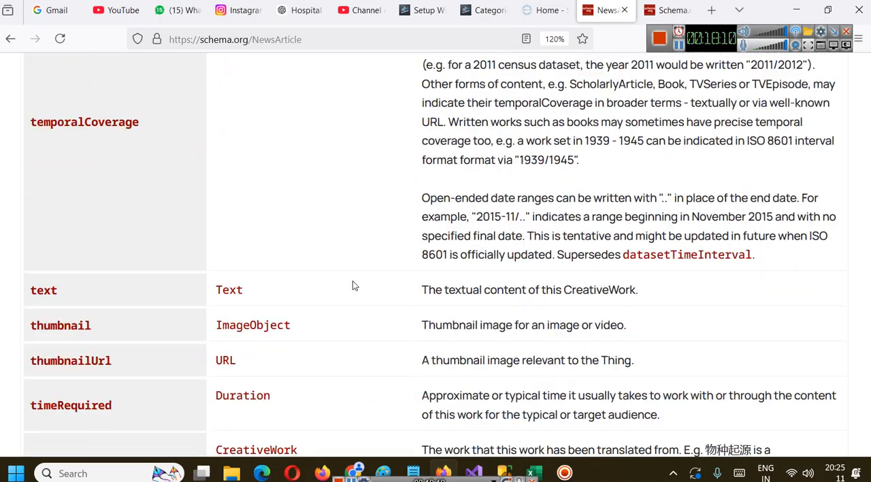
pyautogui.scroll(2, 352, 281)
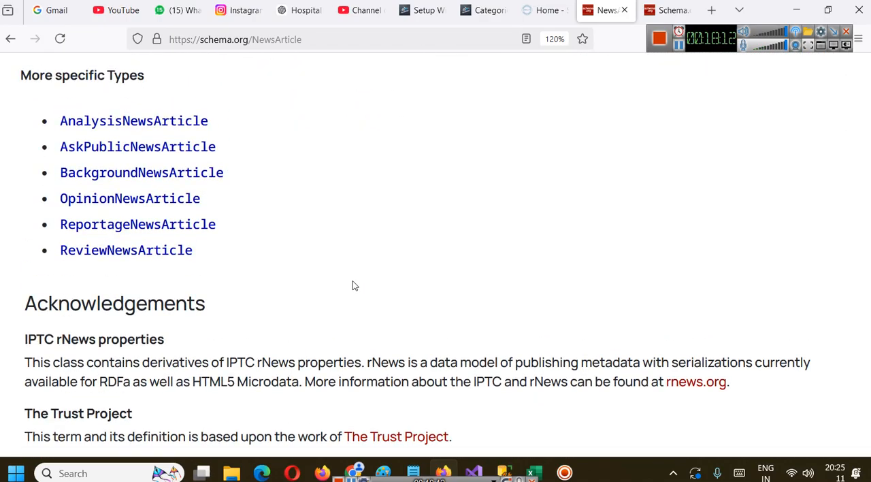
pyautogui.scroll(-10, 352, 281)
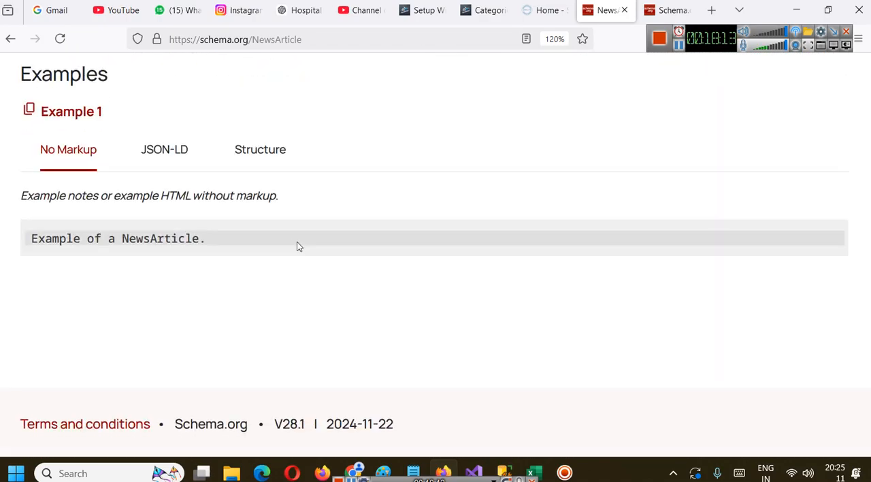
# Show the Structure view of the NewsArticle Example 1 and look over its properties
pyautogui.click(243, 150)
pyautogui.scroll(-3, 286, 218)
pyautogui.scroll(3, 298, 206)
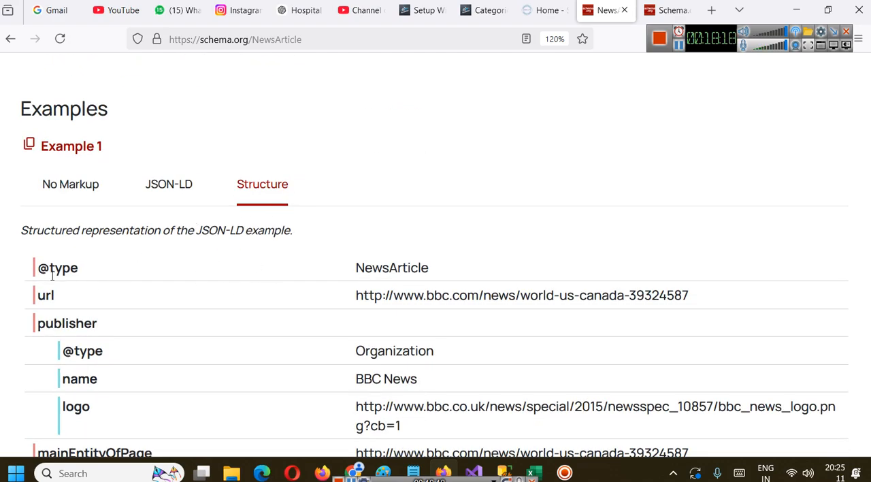
pyautogui.click(168, 187)
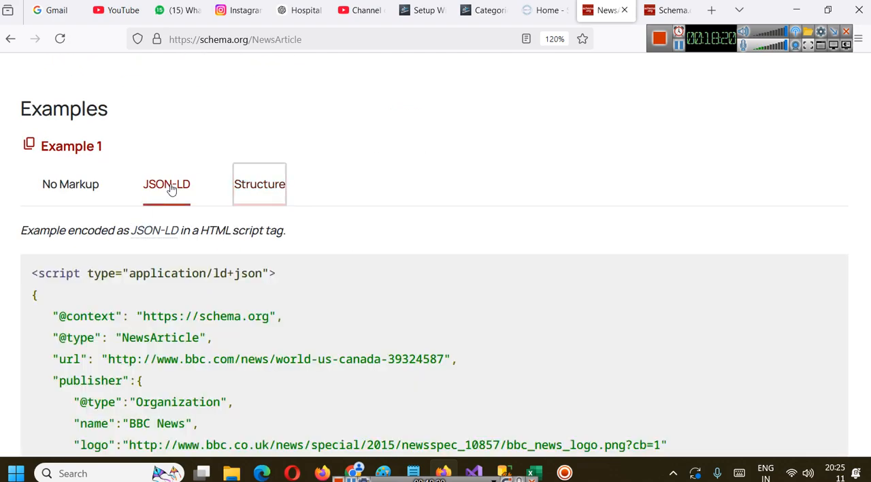
pyautogui.scroll(-3, 320, 262)
pyautogui.scroll(-2, 368, 212)
pyautogui.scroll(5, 364, 213)
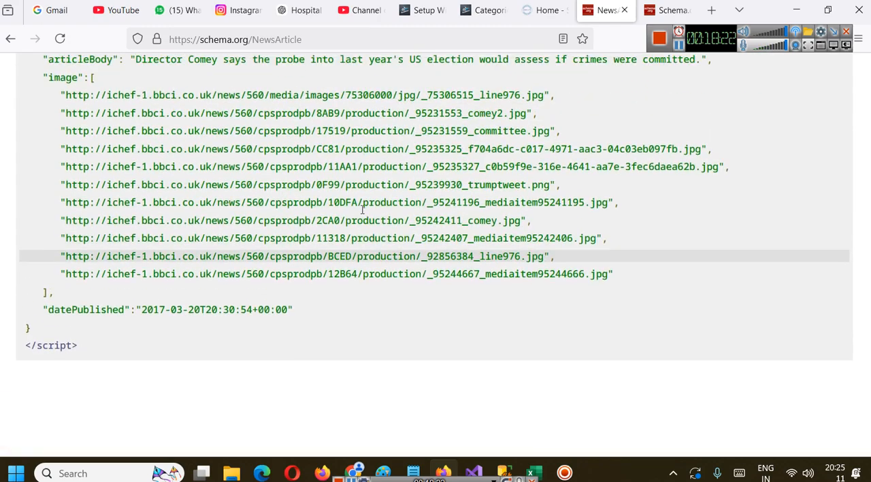
pyautogui.scroll(2, 136, 172)
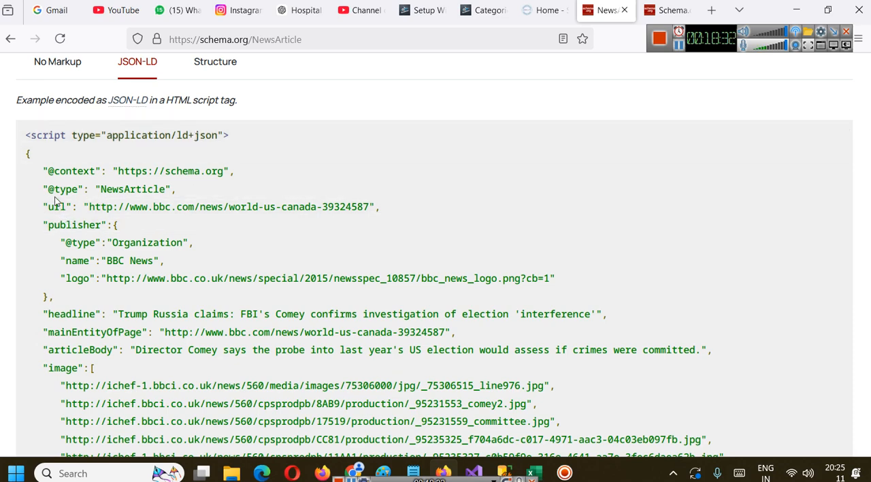
pyautogui.moveTo(43, 190); pyautogui.dragTo(192, 190)
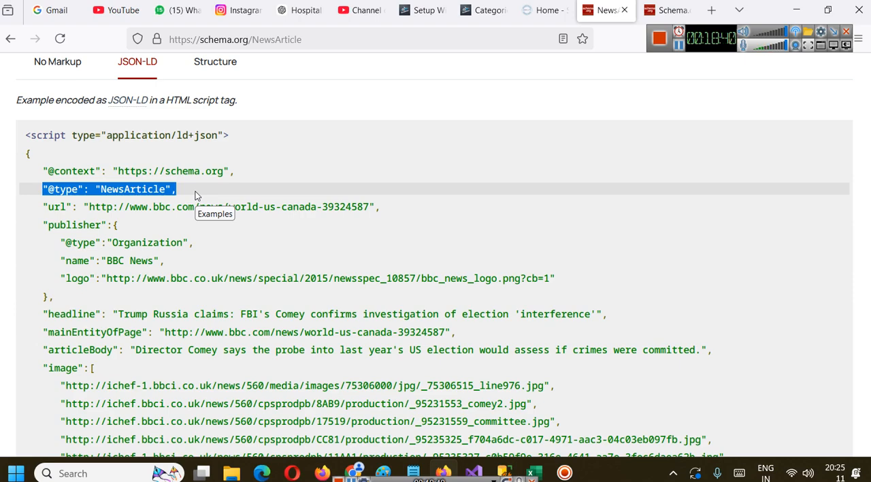
# Open the ReadNews site in a new tab from the Categories page and view its article on ecology and its relevance to man
pyautogui.click(484, 10)
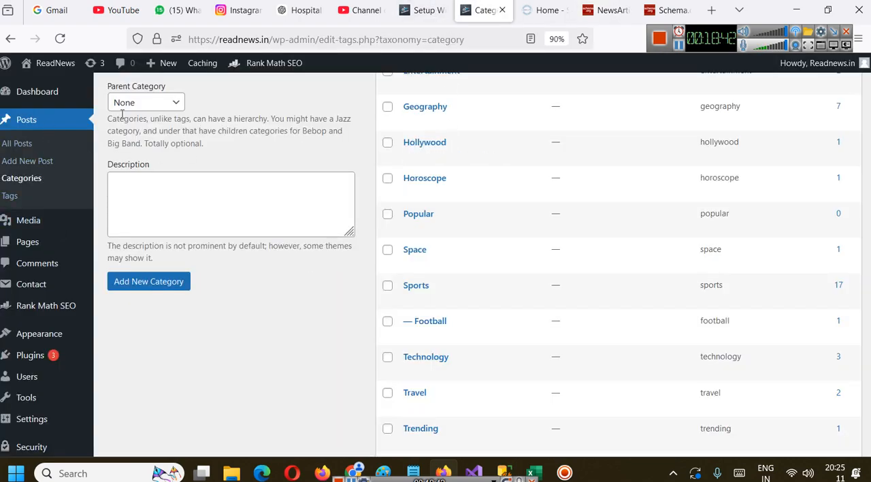
pyautogui.moveTo(74, 65)
pyautogui.middleClick(29, 87)
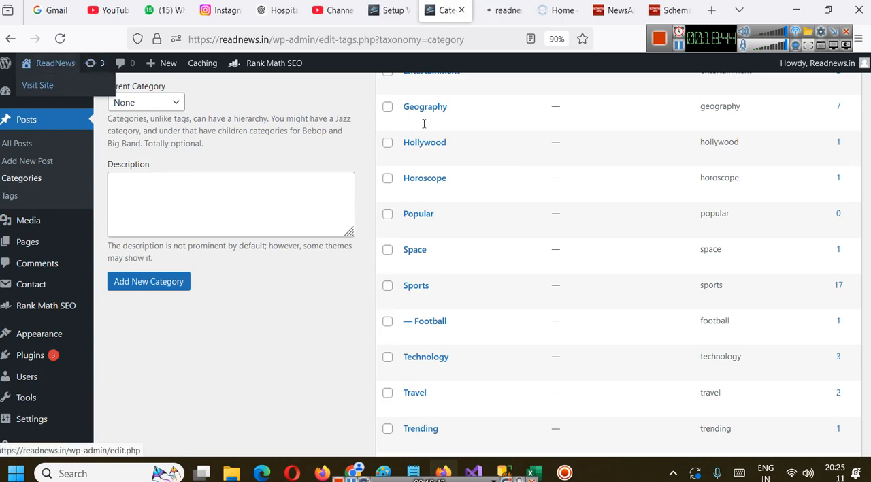
pyautogui.click(482, 18)
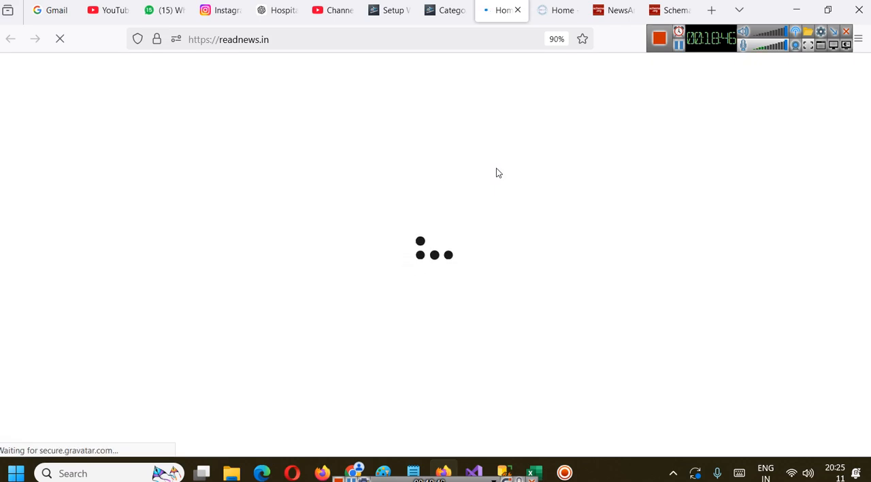
pyautogui.scroll(-5, 379, 235)
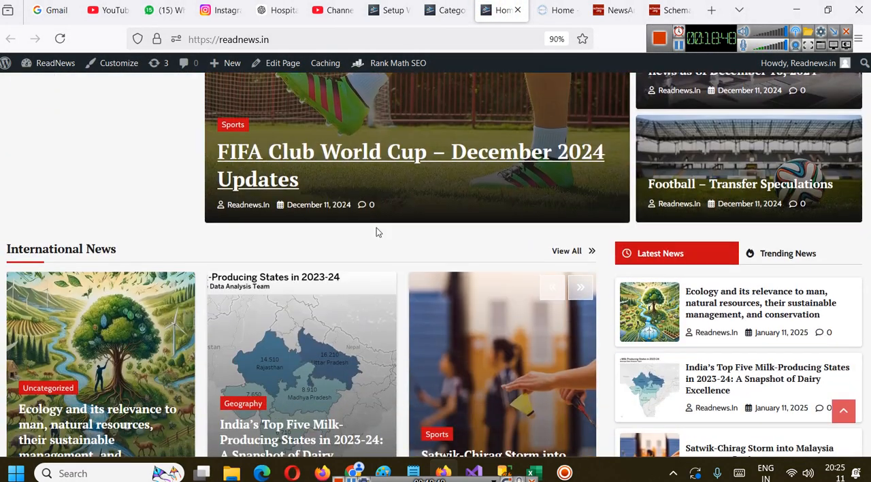
pyautogui.scroll(-3, 378, 232)
pyautogui.click(345, 231)
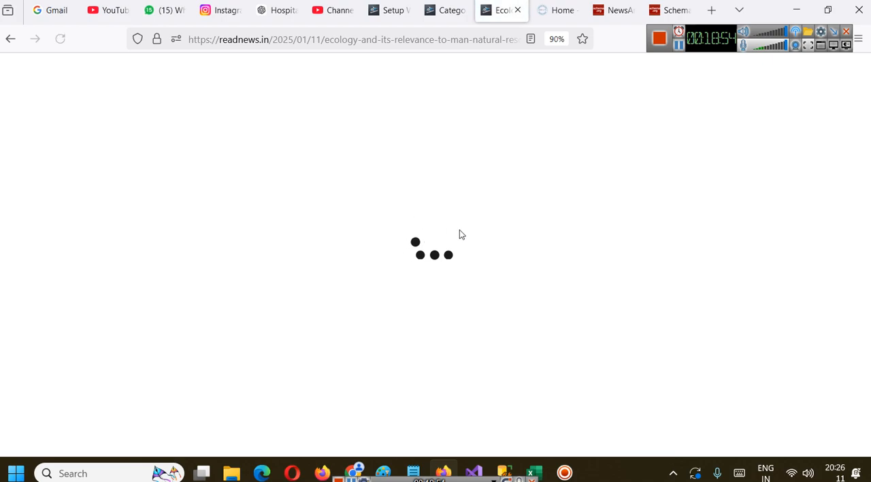
pyautogui.scroll(-9, 454, 230)
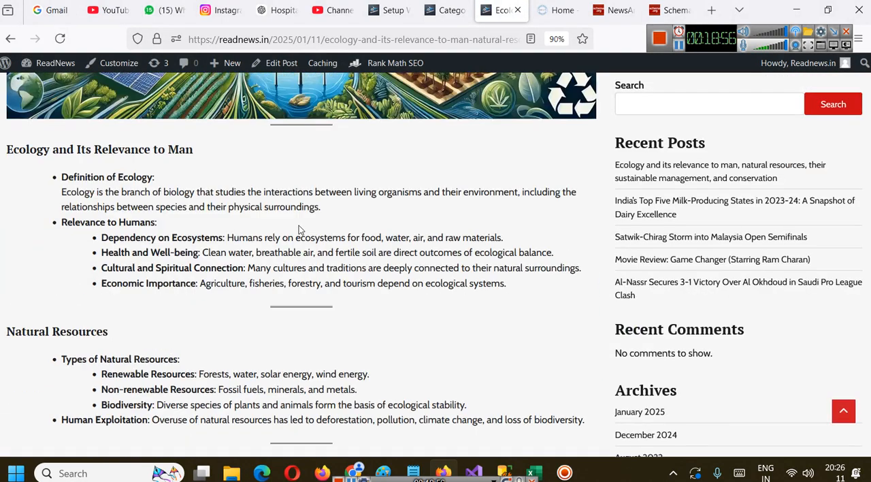
# Open the page source of the ecology article and look over its Rank Math head section
pyautogui.hotkey('ctrl', 't')
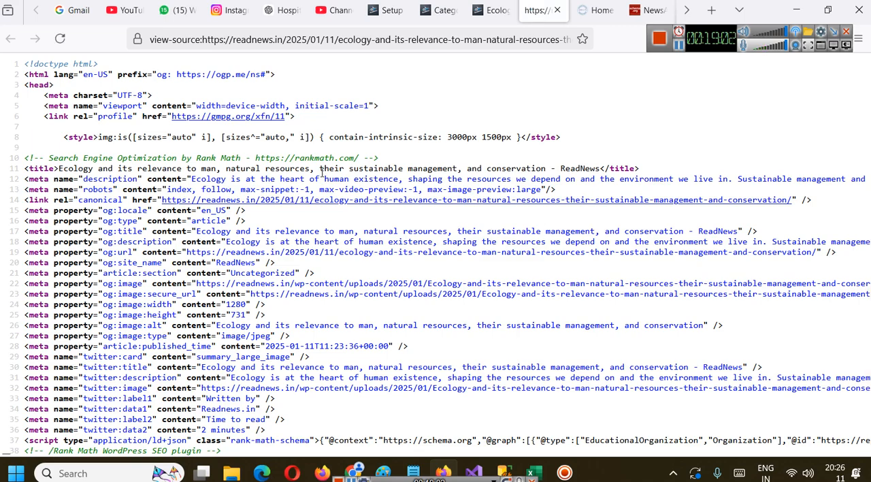
pyautogui.scroll(-5, 126, 193)
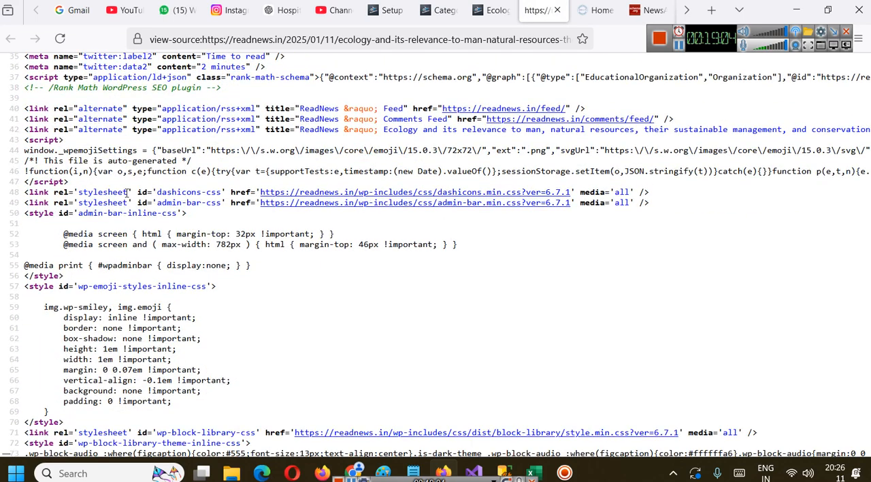
pyautogui.scroll(5, 315, 224)
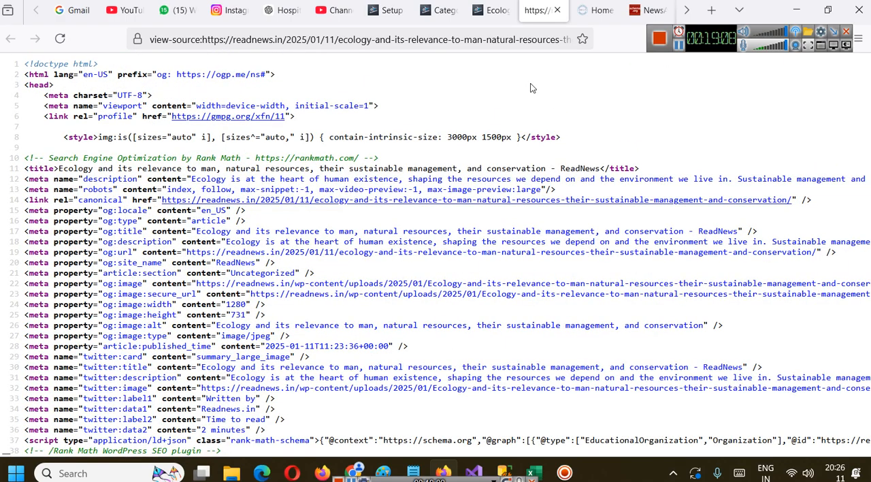
pyautogui.scroll(-2, 532, 87)
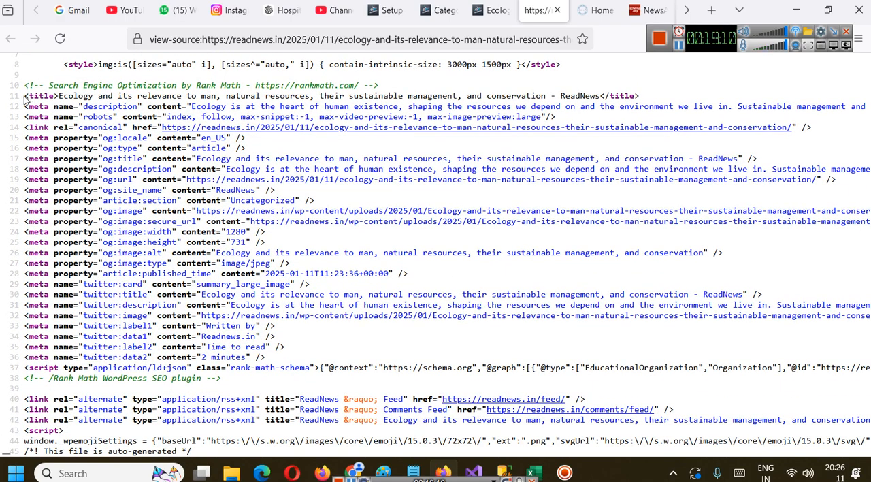
# Highlight the title, description and og:title tags in the article's source and enlarge the view to 120%
pyautogui.tripleClick(435, 87)
pyautogui.tripleClick(434, 96)
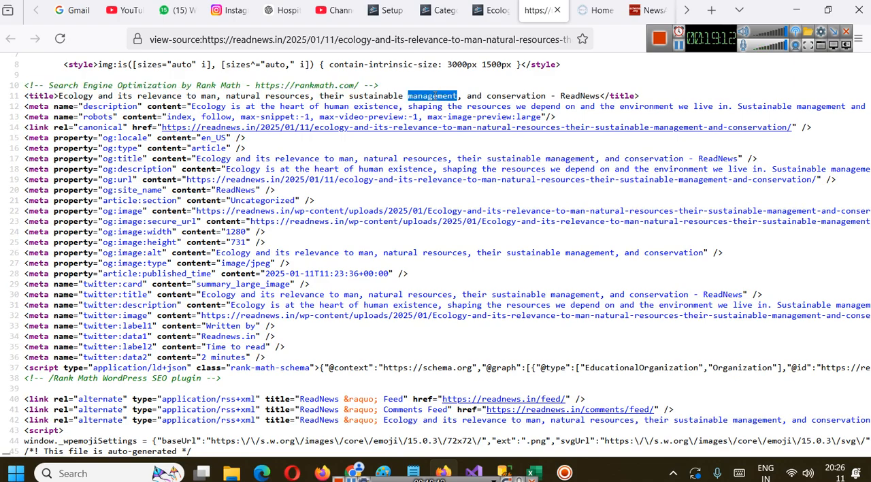
pyautogui.doubleClick(98, 108)
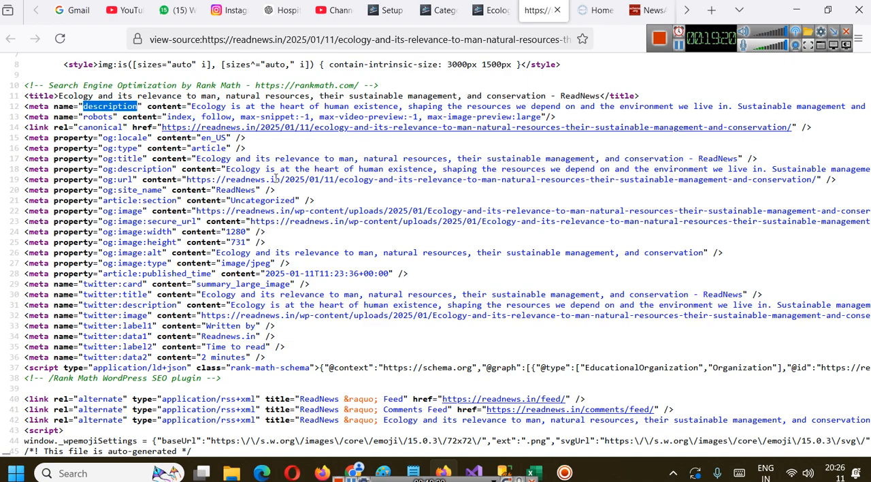
pyautogui.moveTo(121, 159); pyautogui.dragTo(151, 159)
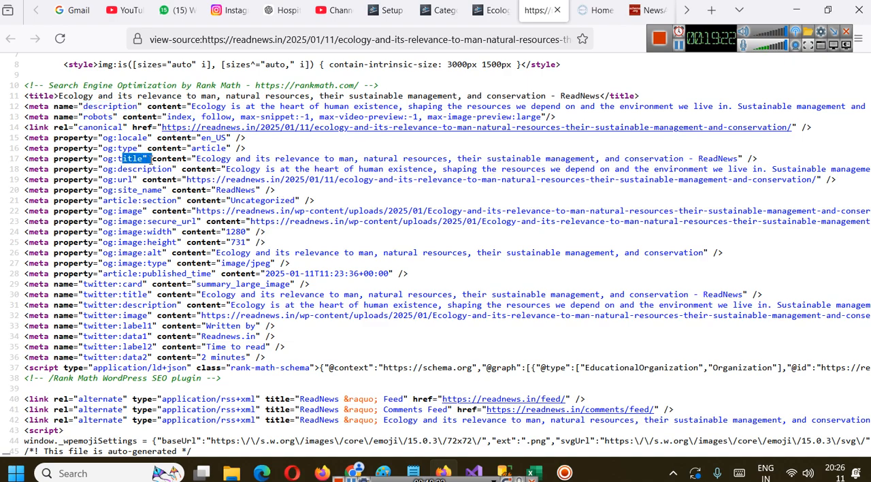
pyautogui.hotkey('ctrl', '+')
pyautogui.hotkey('ctrl', '+')
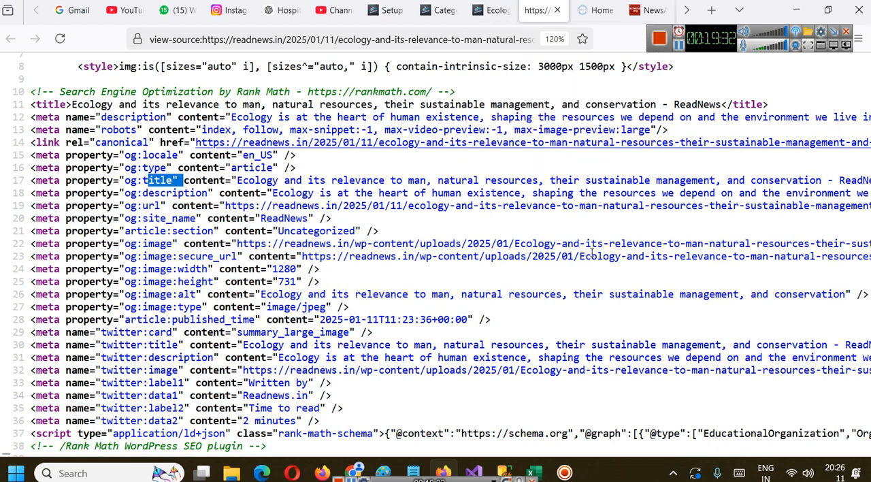
# Revisit Schema.org's NewsArticle JSON-LD example, look through its publisher, headline and image properties, and close that page
pyautogui.click(494, 10)
pyautogui.click(389, 10)
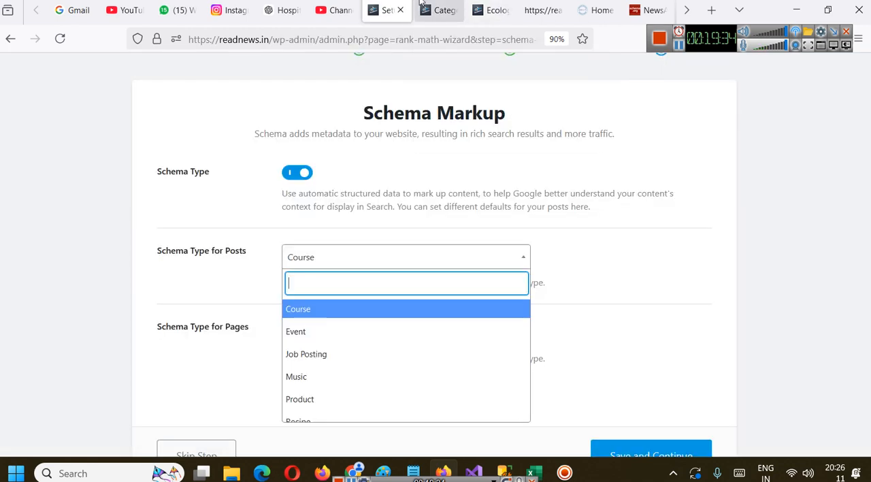
pyautogui.click(647, 10)
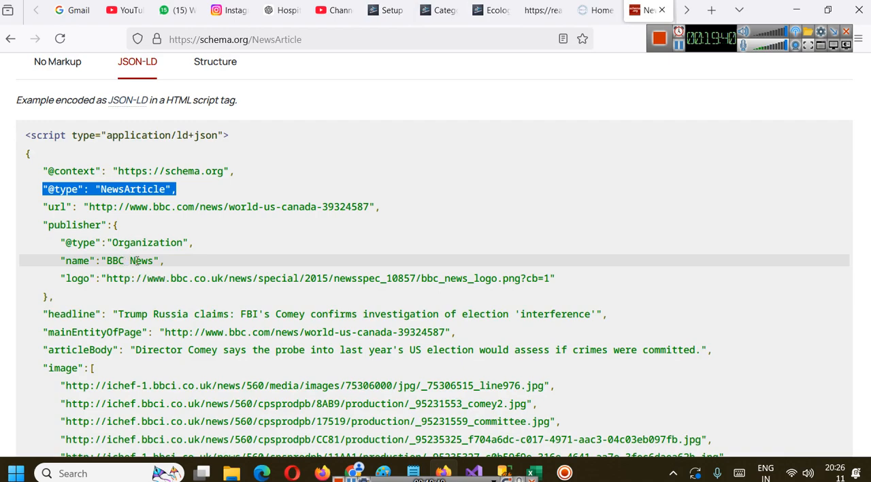
pyautogui.scroll(-3, 143, 224)
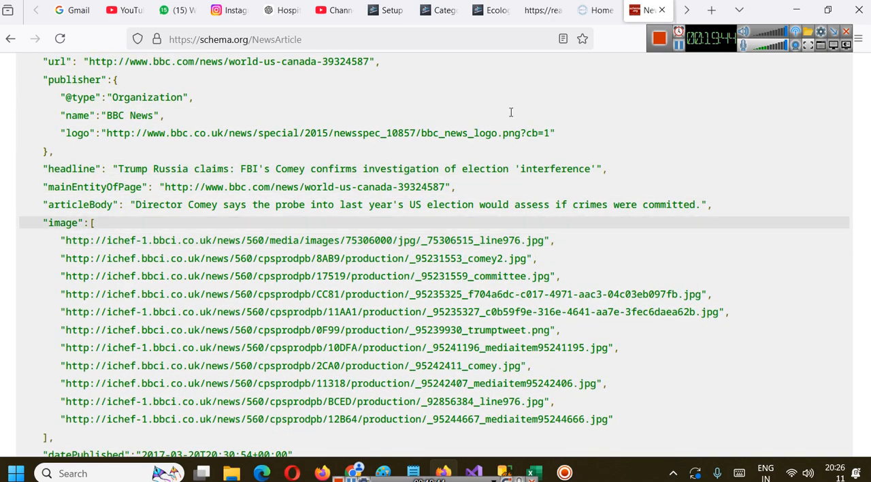
pyautogui.click(661, 10)
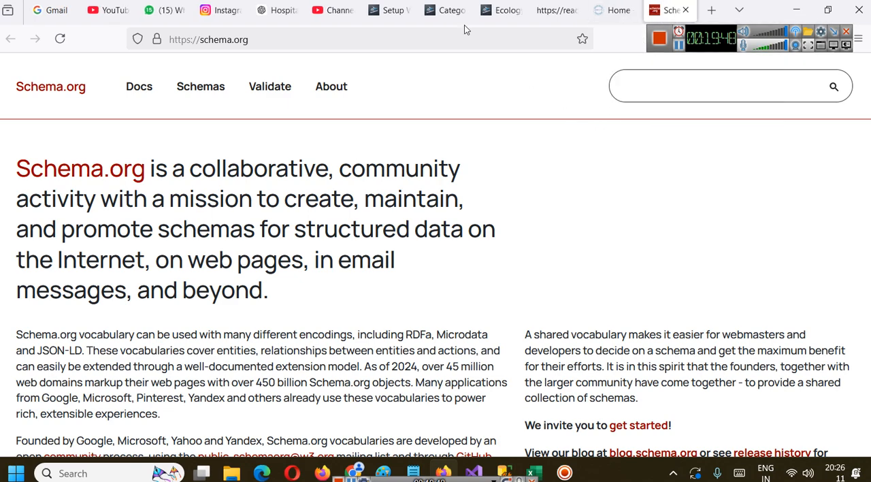
# Return to the published ecology article and read from its headline down to the sustainable management section
pyautogui.click(453, 10)
pyautogui.click(500, 7)
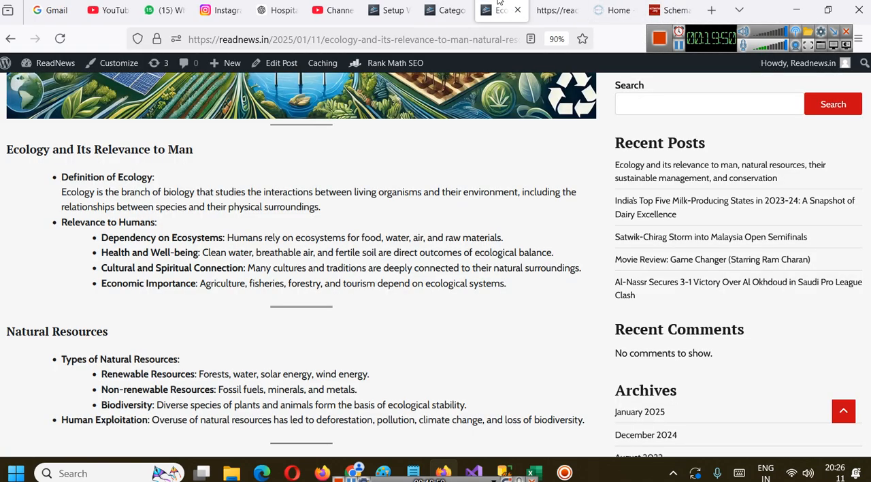
pyautogui.click(403, 3)
pyautogui.click(455, 10)
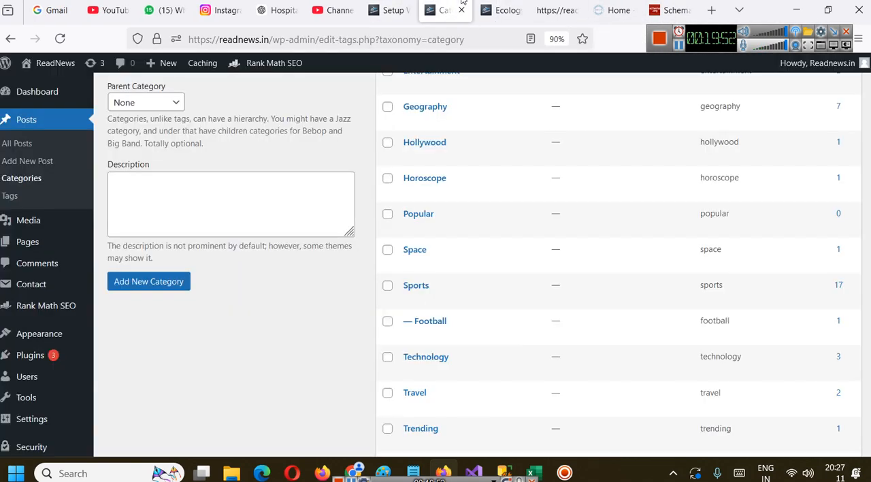
pyautogui.click(504, 10)
pyautogui.scroll(5, 192, 242)
pyautogui.scroll(2, 192, 242)
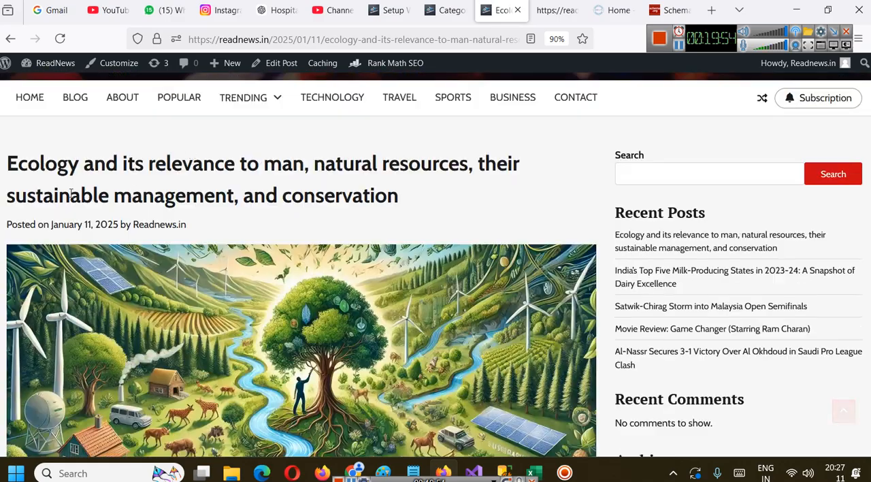
pyautogui.scroll(-8, 278, 252)
pyautogui.scroll(3, 283, 252)
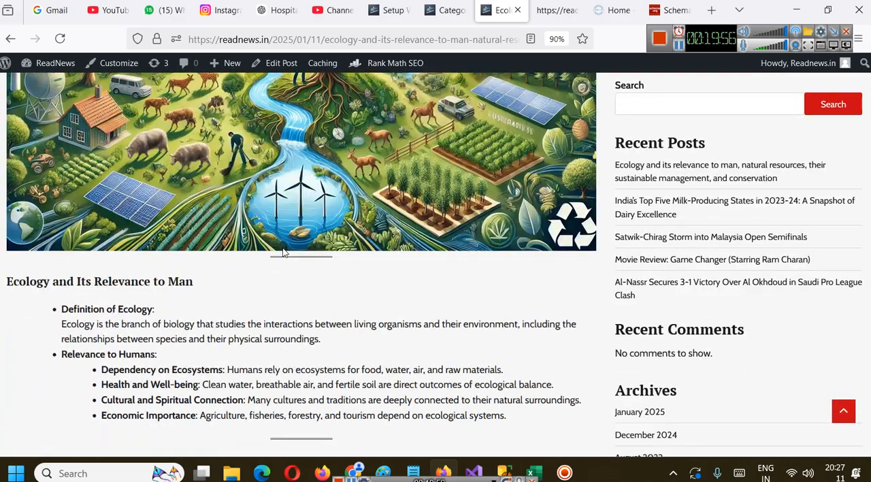
pyautogui.scroll(-3, 283, 252)
pyautogui.scroll(-5, 284, 249)
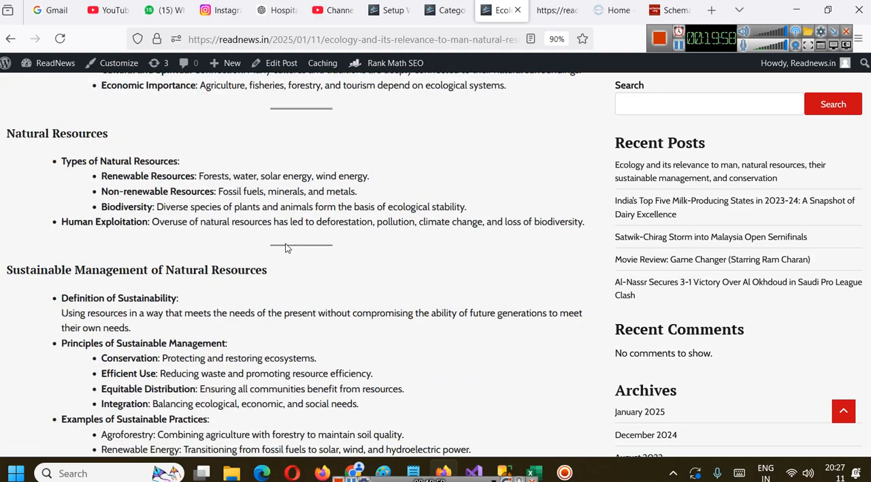
pyautogui.scroll(-3, 289, 245)
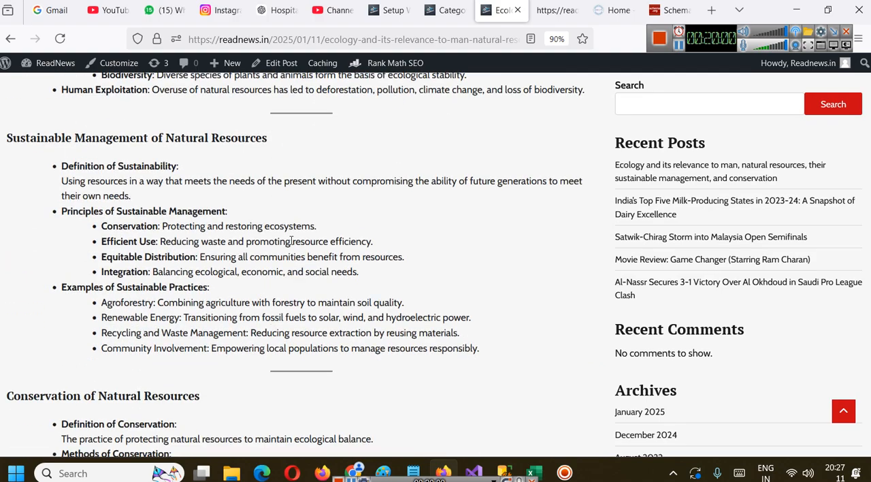
# Return to the Schema Markup step of the Rank Math setup wizard and set Schema Type for Posts to Article
pyautogui.click(669, 9)
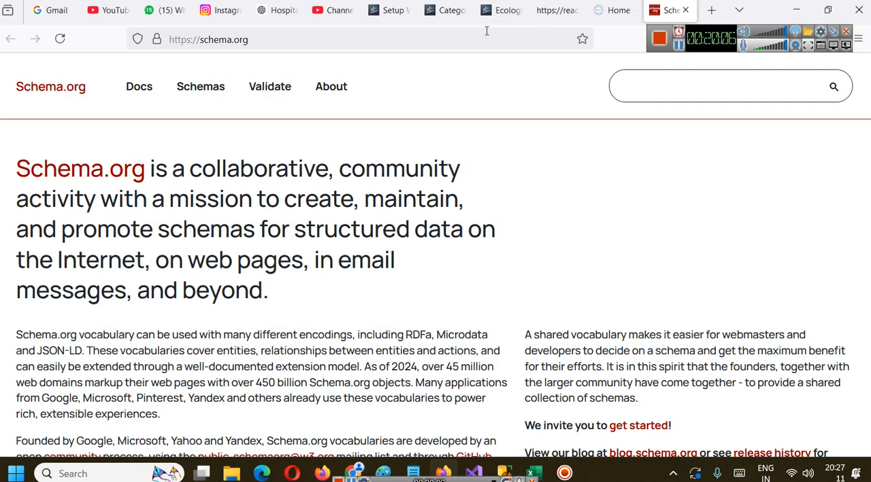
pyautogui.click(470, 10)
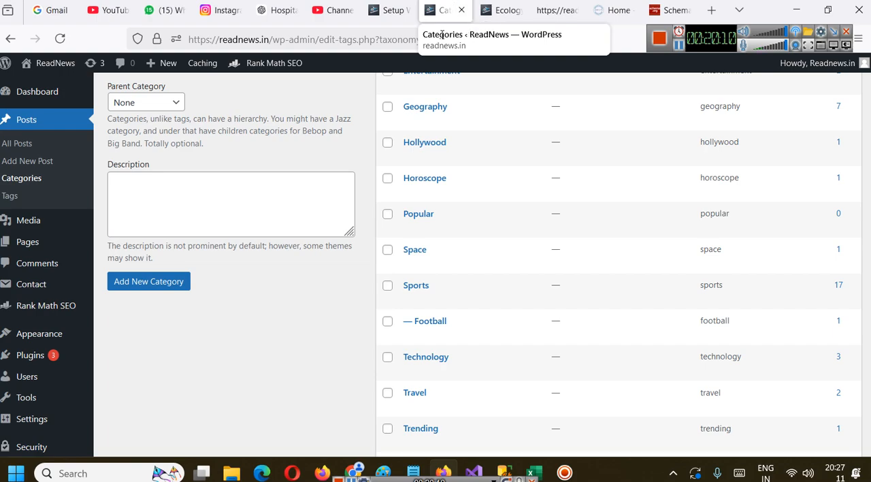
pyautogui.click(504, 10)
pyautogui.click(402, 7)
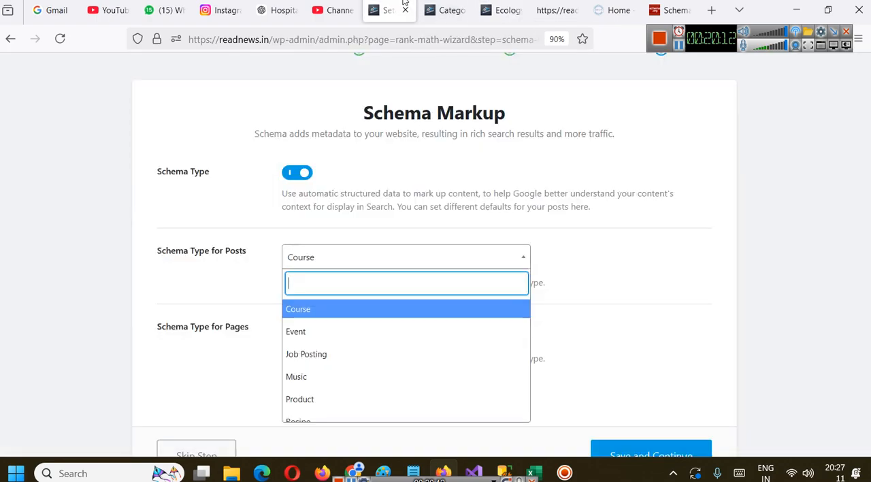
pyautogui.scroll(2, 402, 348)
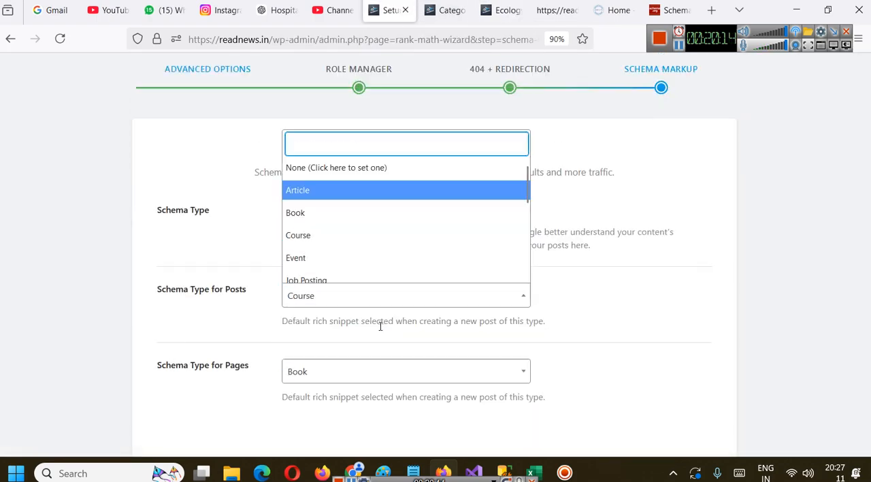
pyautogui.click(621, 320)
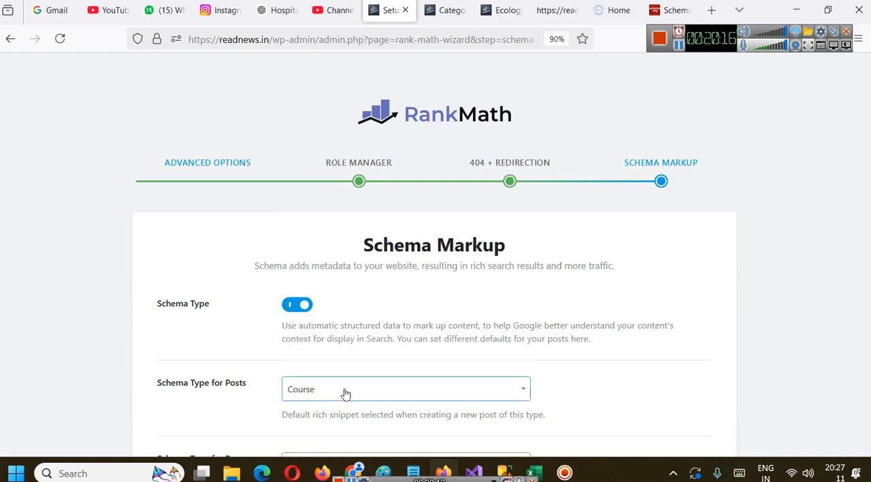
pyautogui.click(345, 393)
pyautogui.click(336, 293)
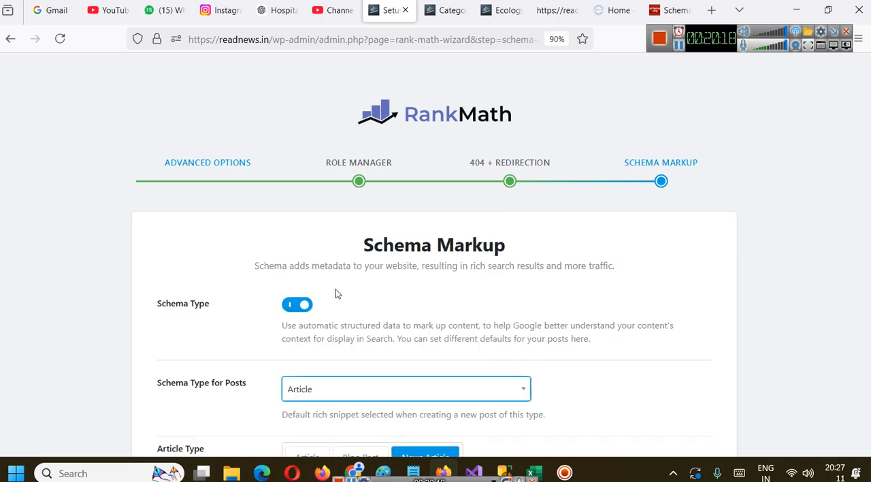
# Look through the available schema types for posts without changing the choice, and highlight the default rich snippet note
pyautogui.scroll(-2, 340, 293)
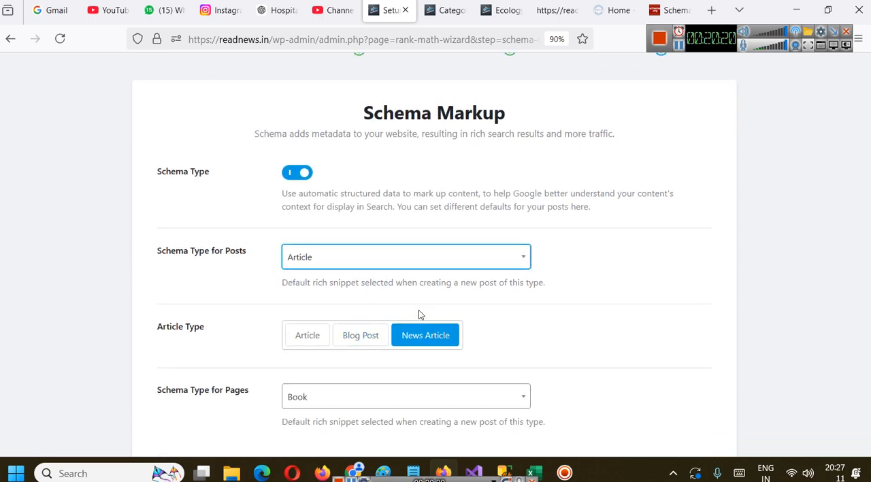
pyautogui.click(399, 259)
pyautogui.scroll(-3, 367, 165)
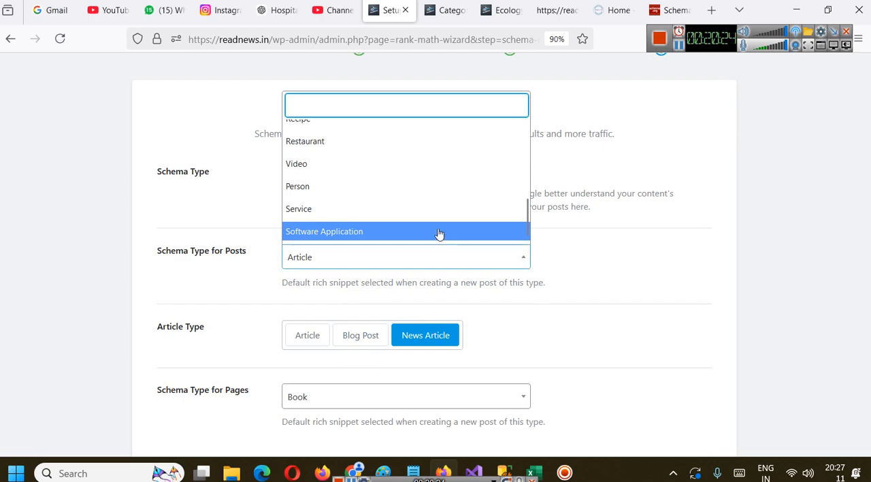
pyautogui.scroll(2, 387, 200)
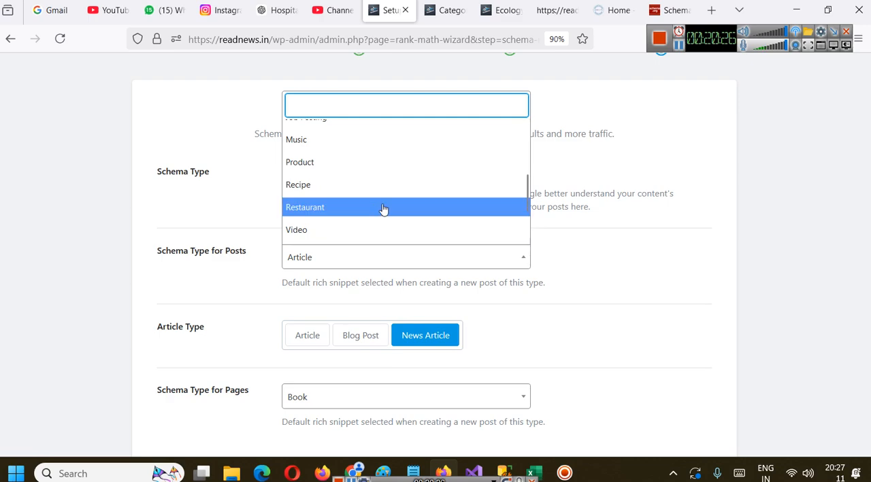
pyautogui.scroll(1, 337, 172)
pyautogui.scroll(1, 341, 176)
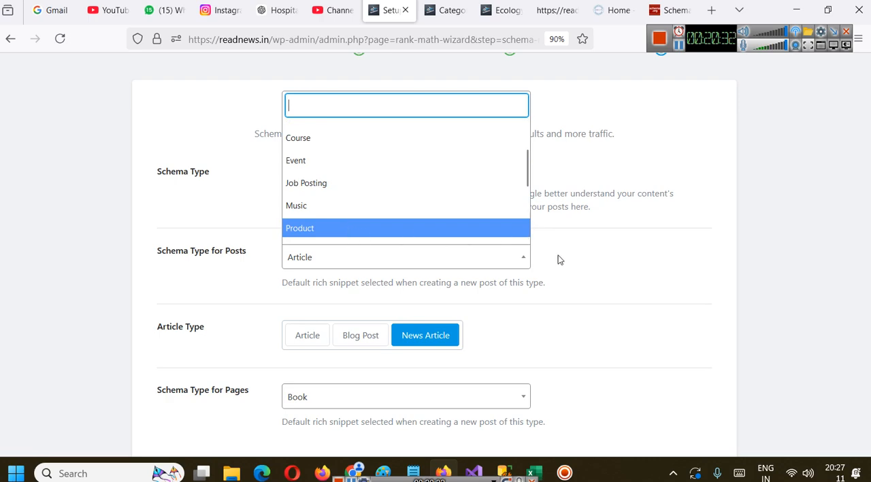
pyautogui.moveTo(552, 277); pyautogui.dragTo(379, 243)
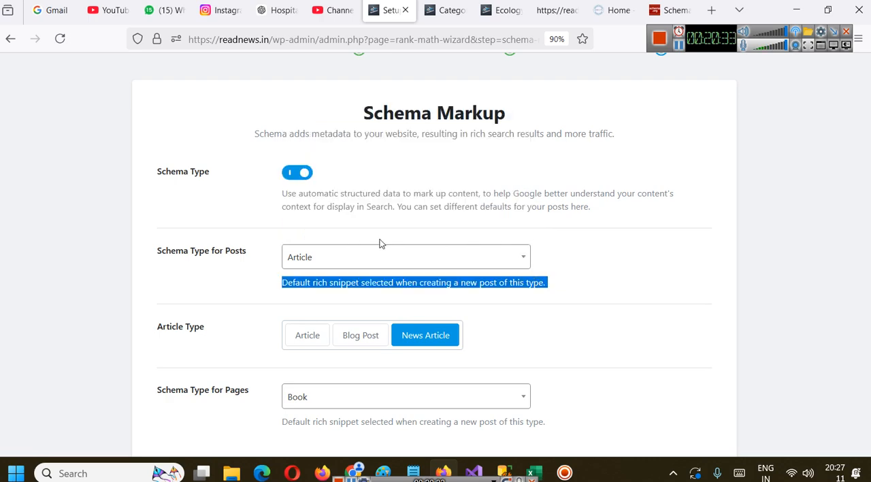
# Open flowerworld.in in a new tab and show its Indoor Plants product category
pyautogui.click(712, 9)
pyautogui.write('flowerworld.in/')
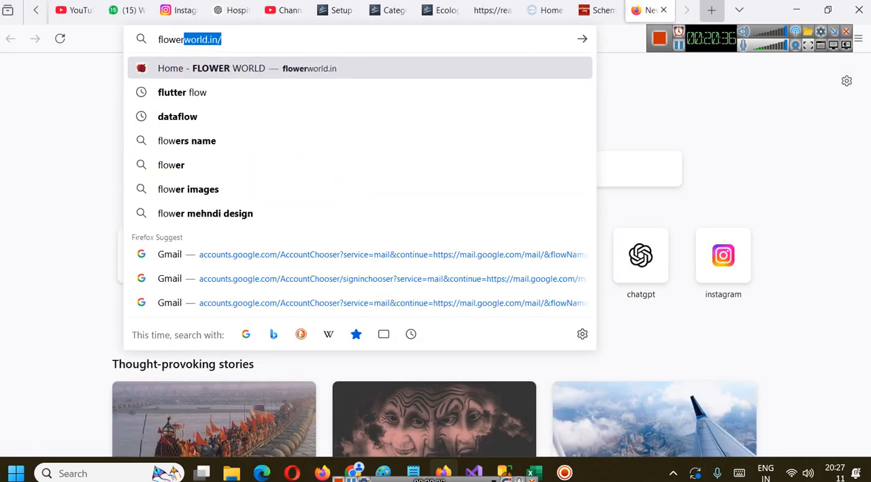
pyautogui.press('Return')
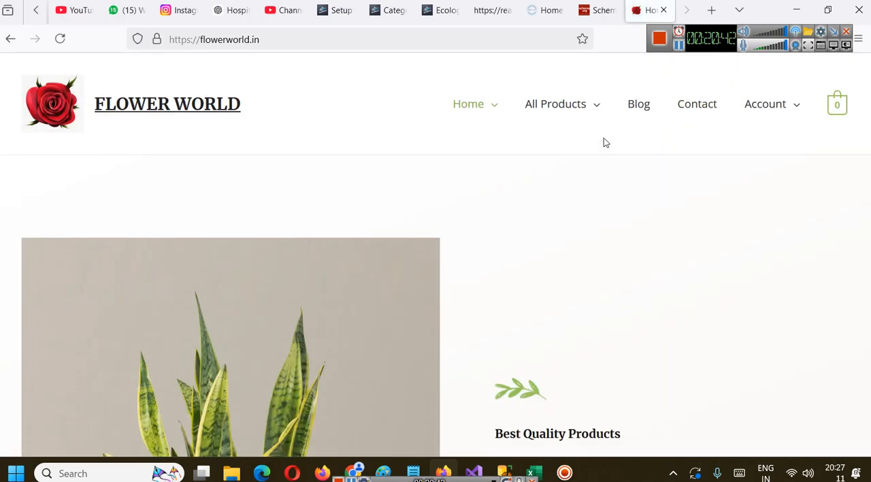
pyautogui.moveTo(579, 107)
pyautogui.click(574, 149)
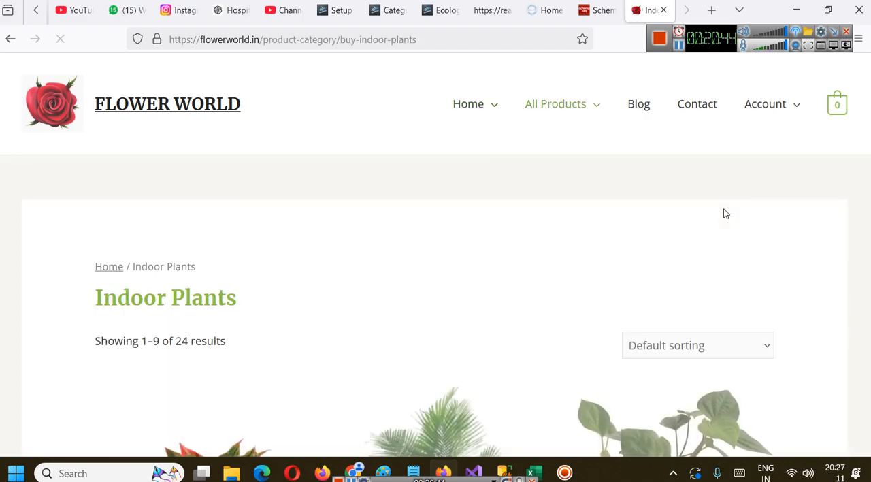
# Open the Areca Palm Tree product from the Indoor Plants listing and look over its details and description
pyautogui.scroll(-3, 381, 159)
pyautogui.scroll(-2, 382, 159)
pyautogui.click(355, 271)
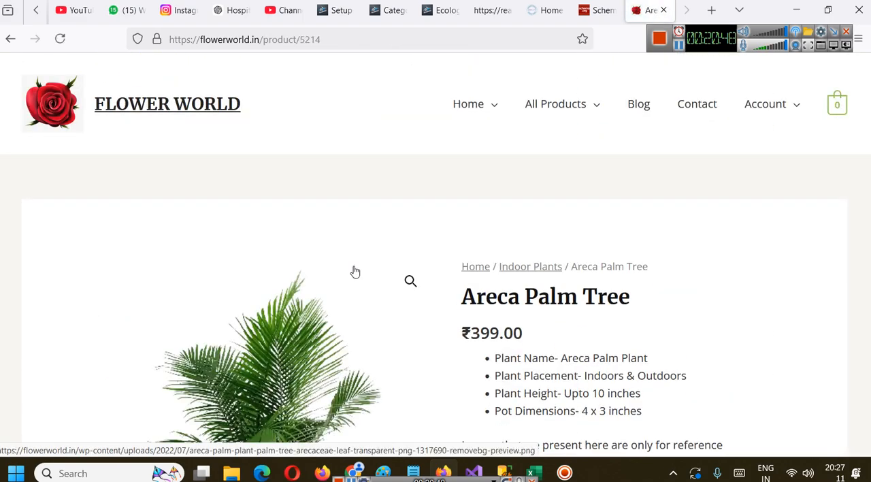
pyautogui.scroll(-5, 375, 259)
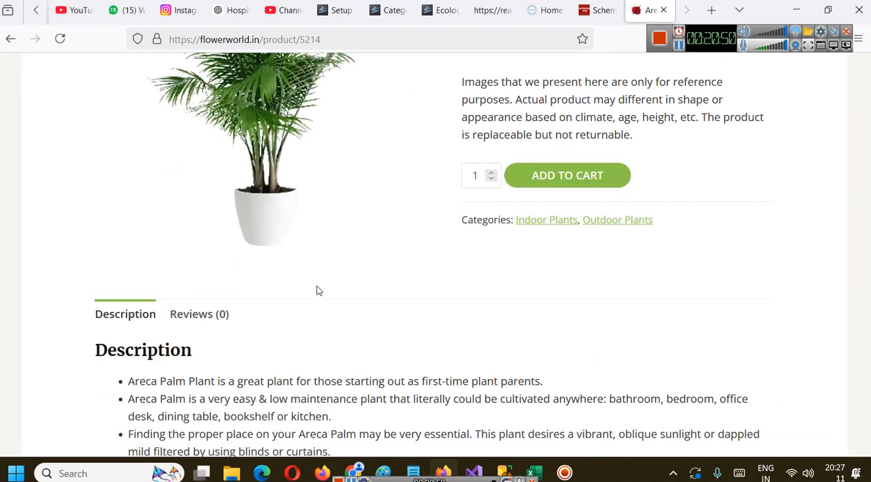
pyautogui.scroll(3, 317, 291)
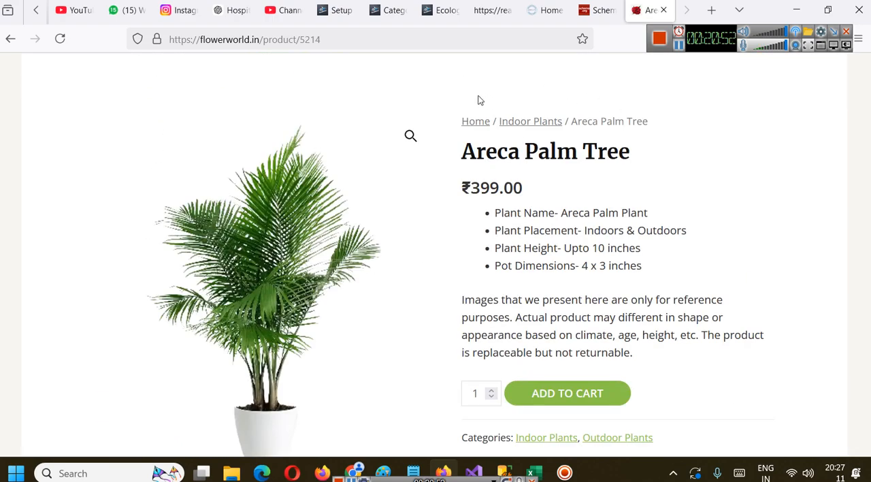
# Close the browser tab with the category page and return to the Schema Markup step of the Rank Math setup wizard
pyautogui.click(391, 11)
pyautogui.click(402, 10)
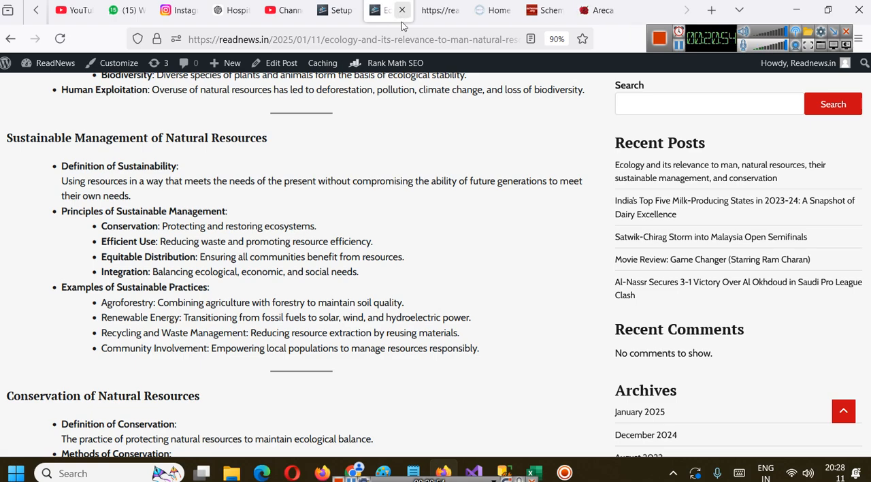
pyautogui.click(337, 10)
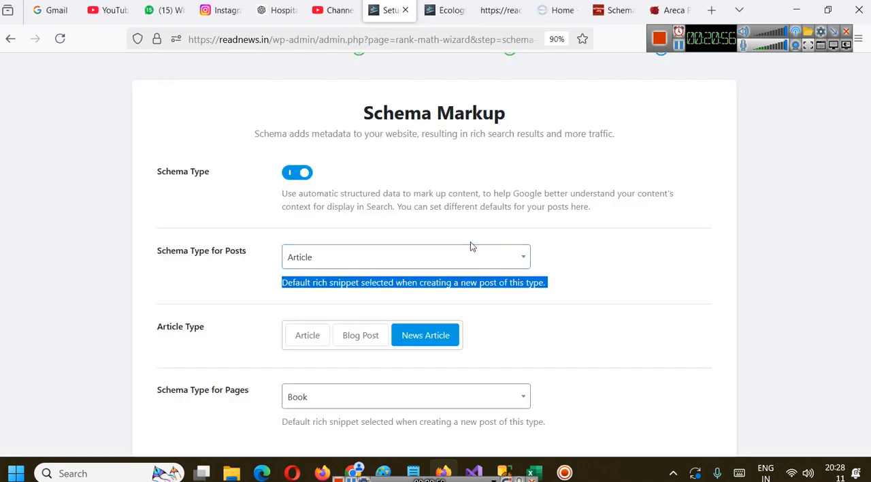
# Check the list of schema types for posts and keep Article as the choice
pyautogui.click(345, 266)
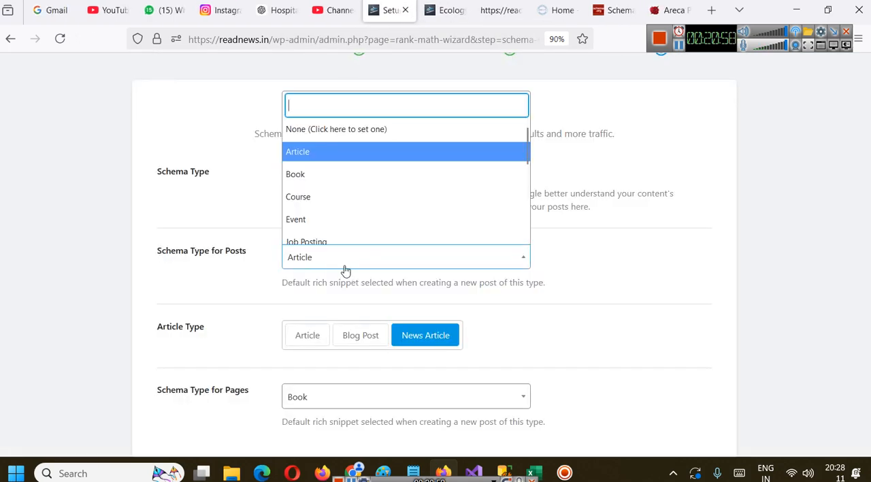
pyautogui.click(345, 270)
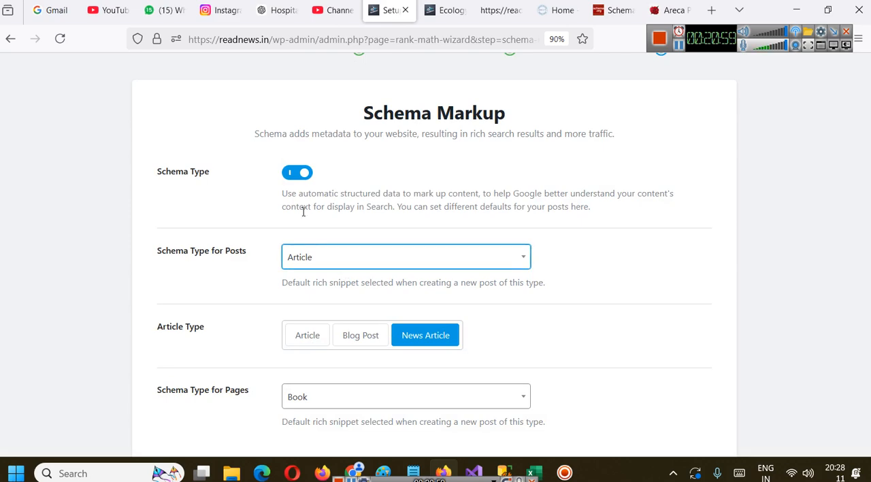
pyautogui.click(422, 255)
pyautogui.click(422, 254)
# Set Schema Type for Pages to None (Click here to set one)
pyautogui.scroll(-2, 459, 252)
pyautogui.scroll(-1, 460, 252)
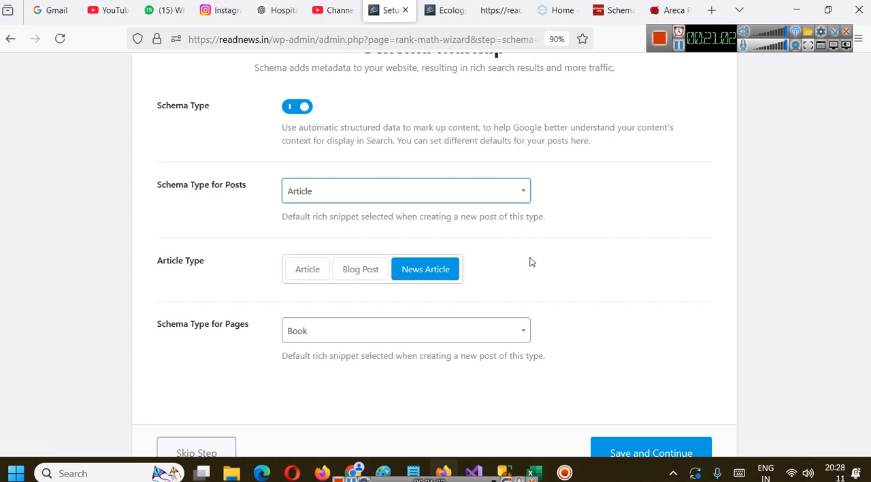
pyautogui.scroll(-2, 277, 266)
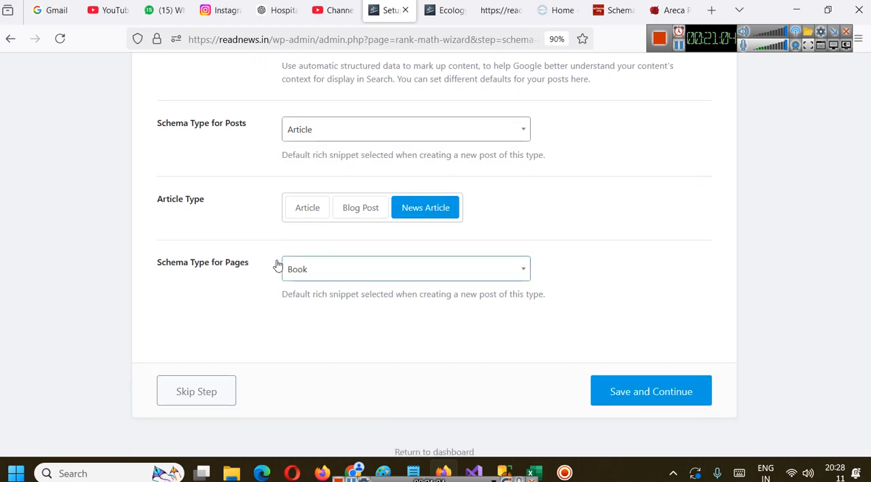
pyautogui.click(306, 274)
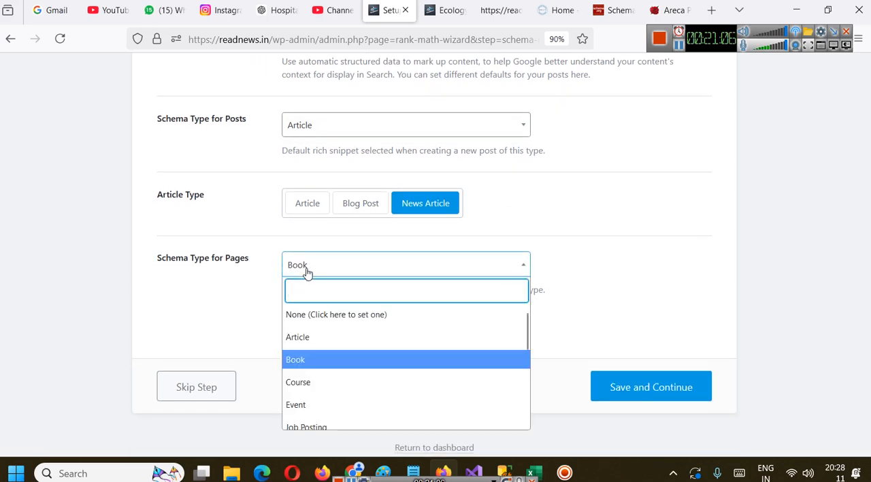
pyautogui.scroll(3, 331, 346)
pyautogui.scroll(-2, 341, 325)
pyautogui.click(628, 281)
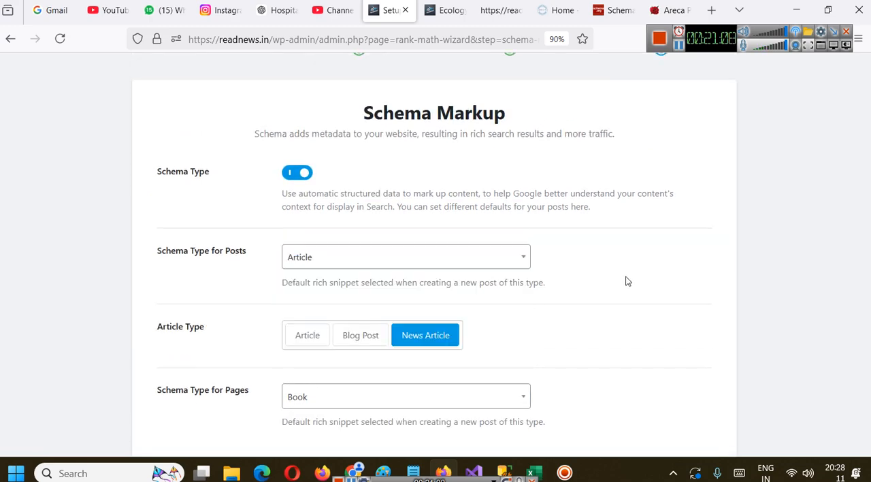
pyautogui.scroll(-3, 613, 282)
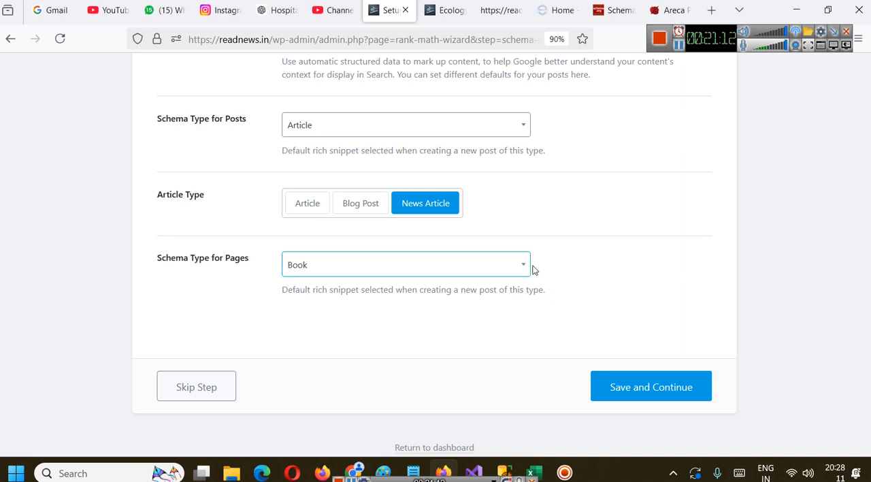
pyautogui.click(404, 262)
pyautogui.click(344, 138)
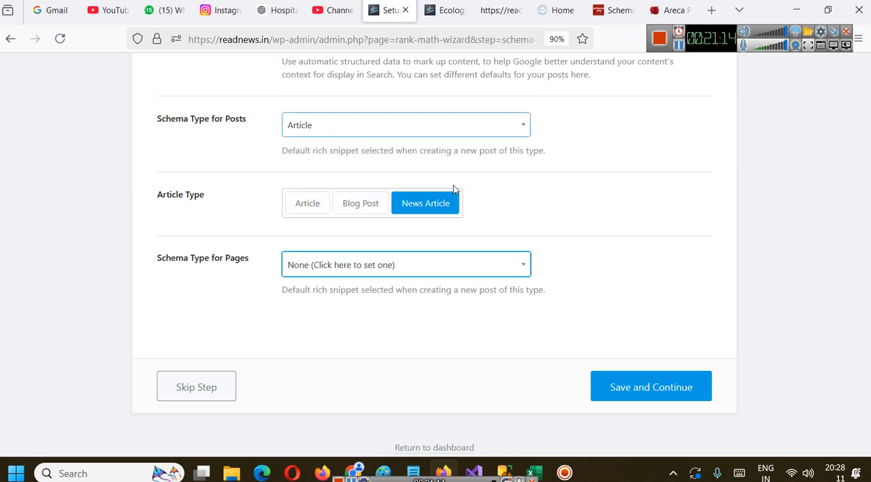
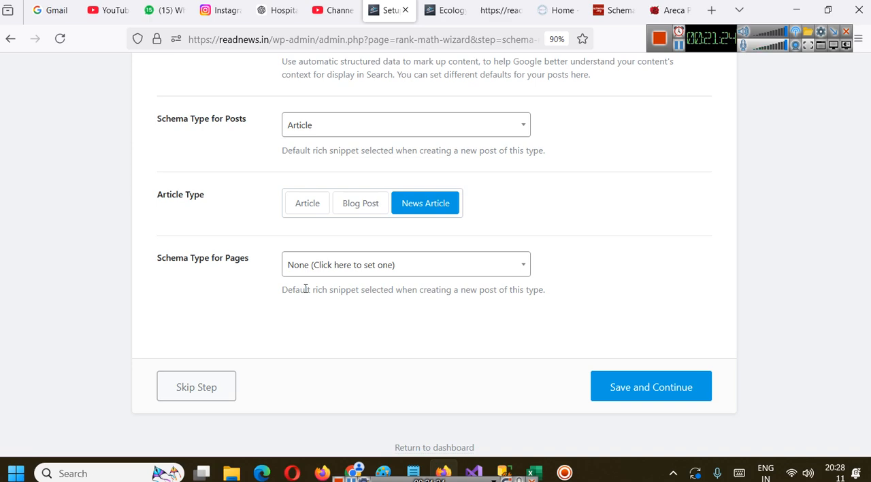
# Save the Schema Markup settings in the setup wizard and open the list of all posts
pyautogui.click(620, 386)
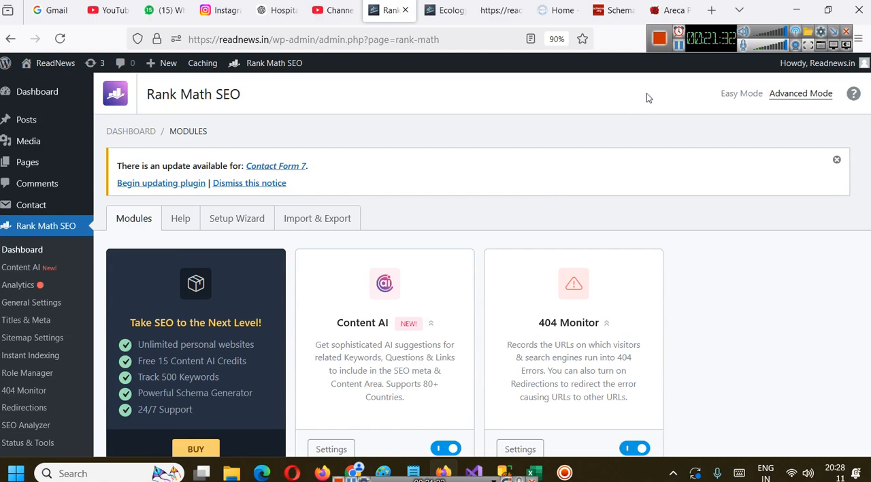
pyautogui.click(676, 47)
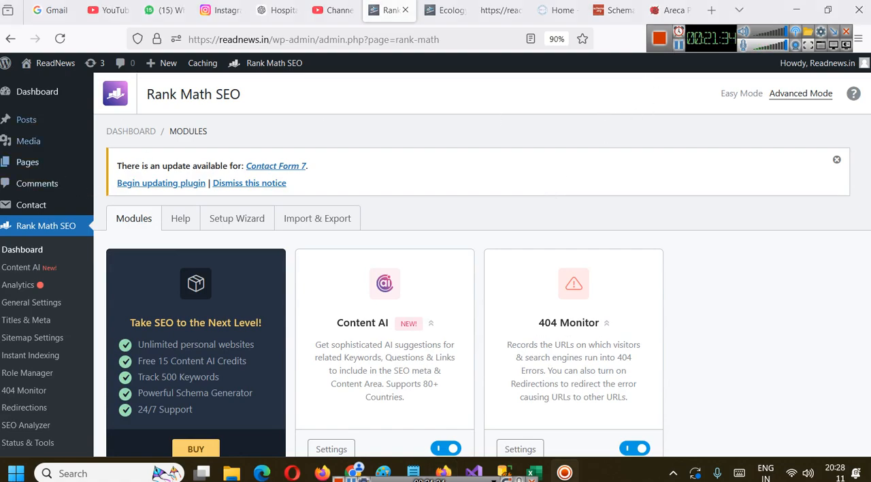
pyautogui.click(26, 119)
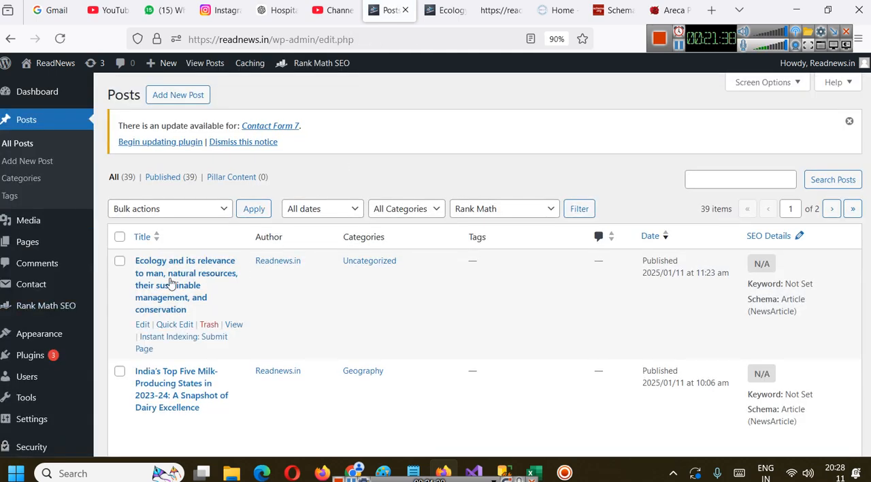
# Check the meta description in the Ecology post's page source and return to the Posts list
pyautogui.click(509, 4)
pyautogui.moveTo(232, 117); pyautogui.dragTo(868, 117)
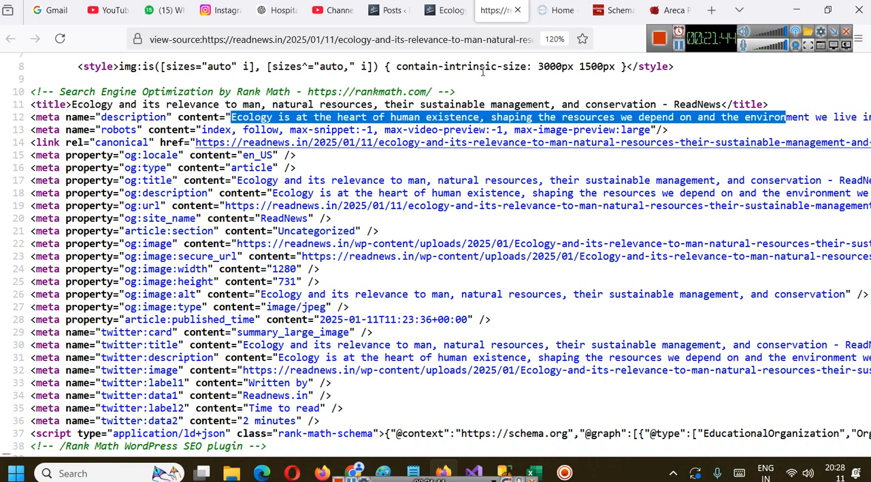
pyautogui.click(451, 10)
pyautogui.click(394, 9)
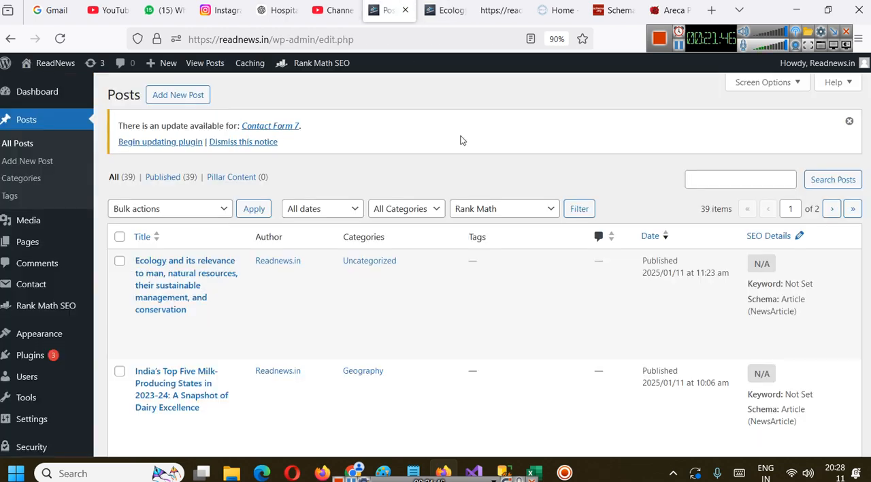
# Open the "Ecology and its relevance to man" post for editing and look through its content
pyautogui.scroll(-2, 540, 226)
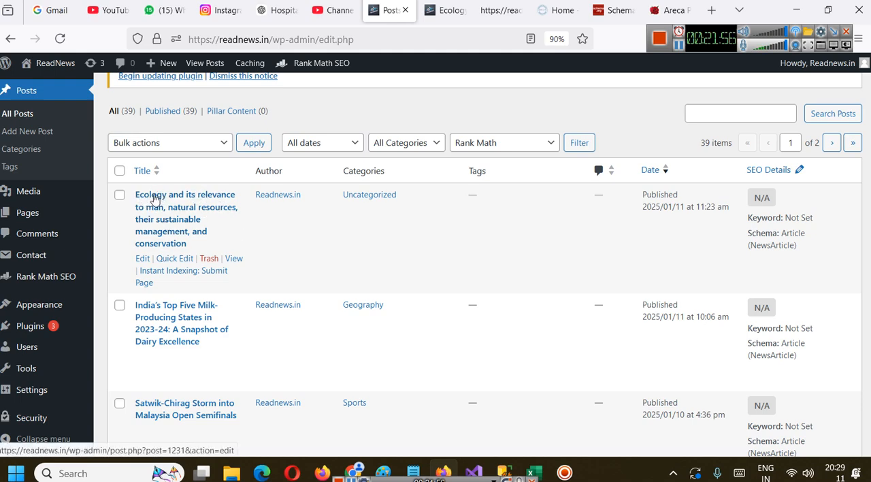
pyautogui.click(144, 259)
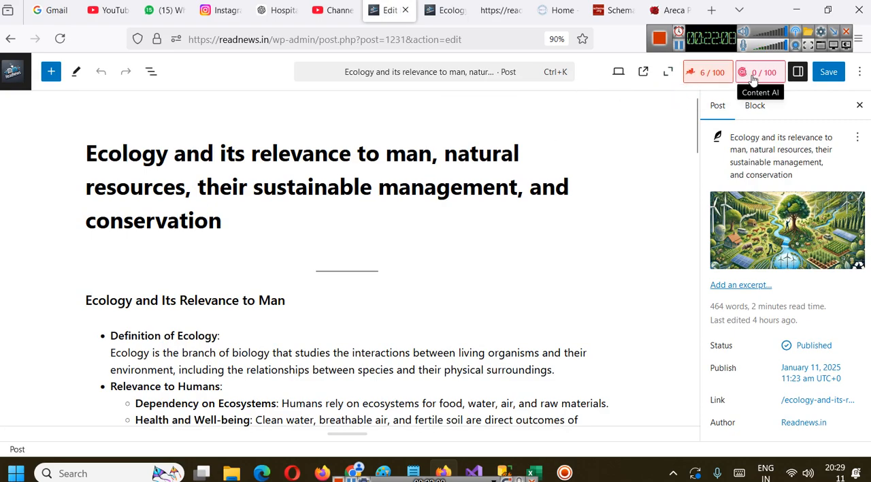
pyautogui.scroll(-12, 418, 196)
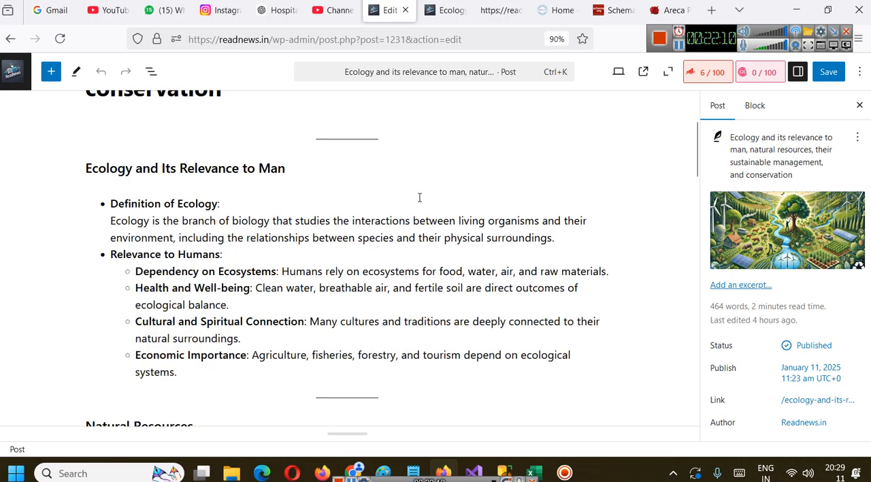
pyautogui.scroll(-10, 427, 197)
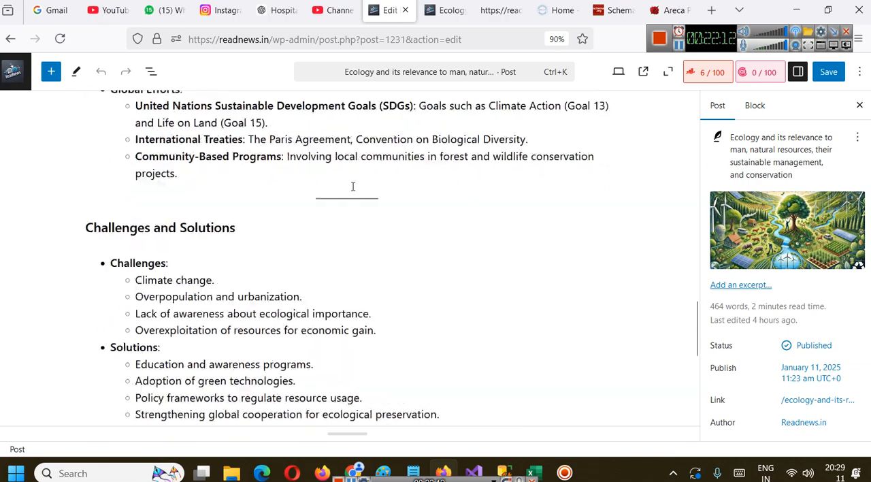
pyautogui.scroll(20, 481, 199)
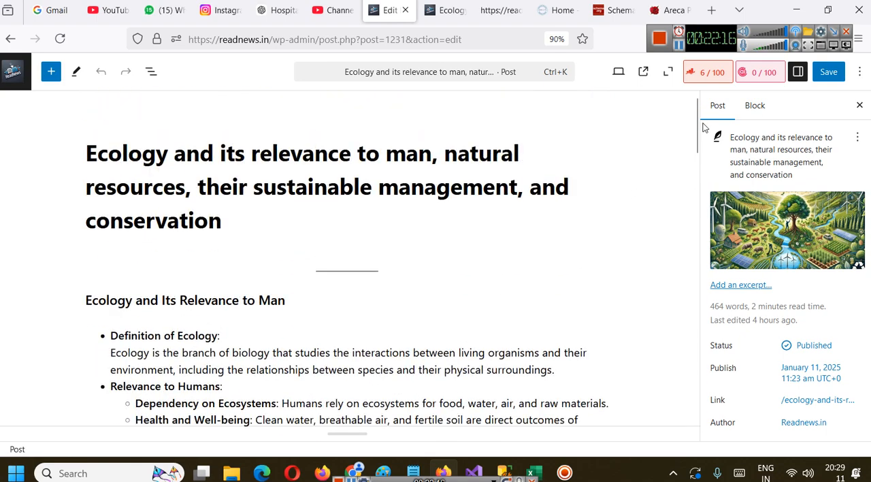
# Open the post's Rank Math settings and bring up the Preview Snippet Editor
pyautogui.click(689, 71)
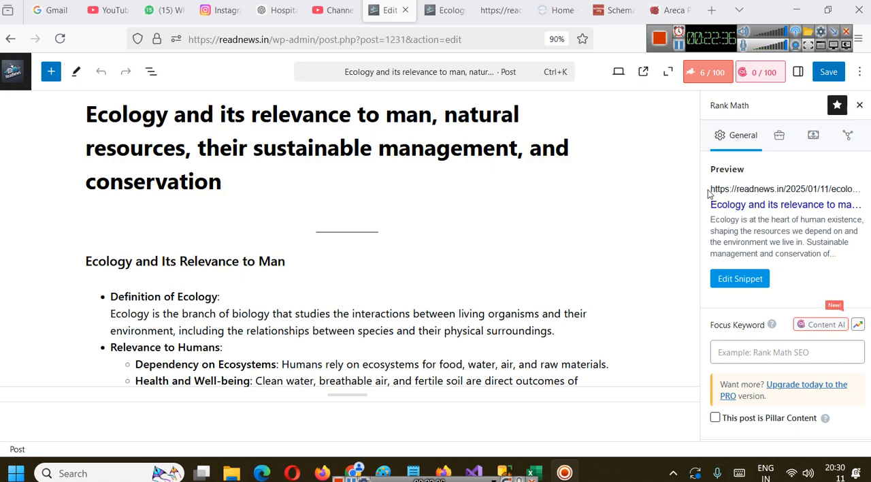
pyautogui.click(742, 280)
pyautogui.scroll(-1, 378, 285)
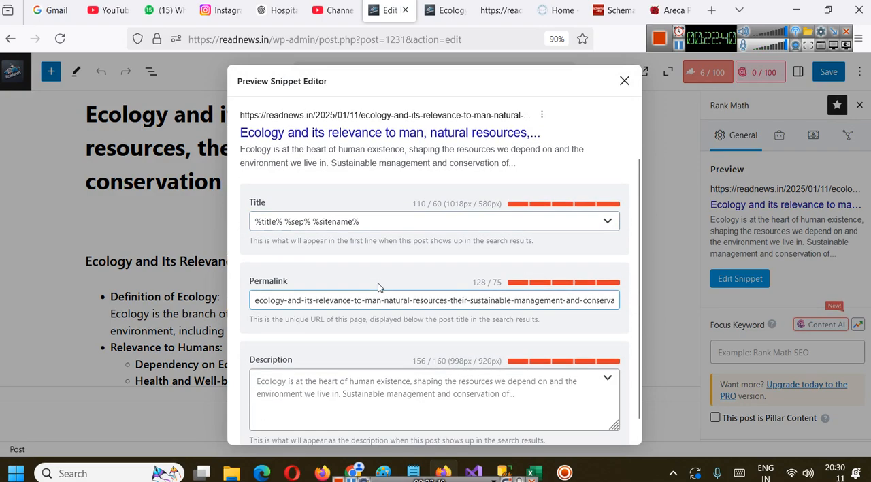
# Examine the %title% and %sep% variables in the snippet's Title and the post URL in the preview
pyautogui.click(256, 229)
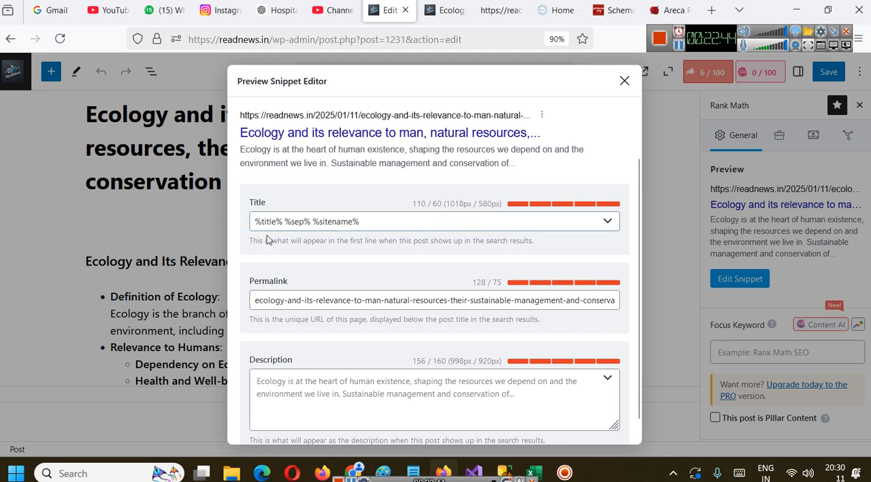
pyautogui.click(267, 222)
pyautogui.doubleClick(266, 220)
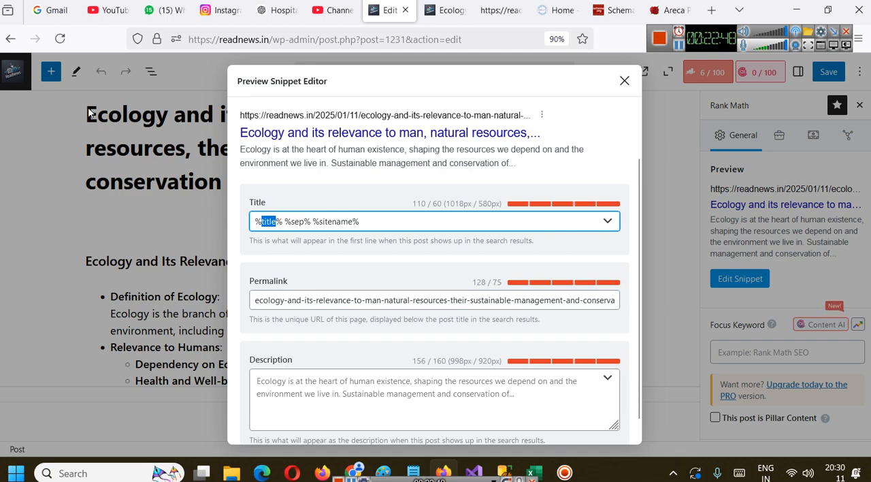
pyautogui.moveTo(239, 115); pyautogui.dragTo(545, 122)
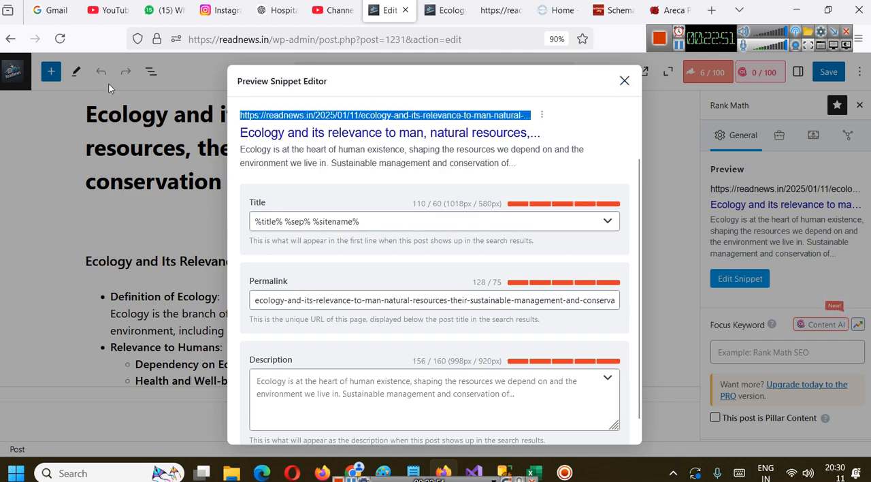
pyautogui.doubleClick(301, 223)
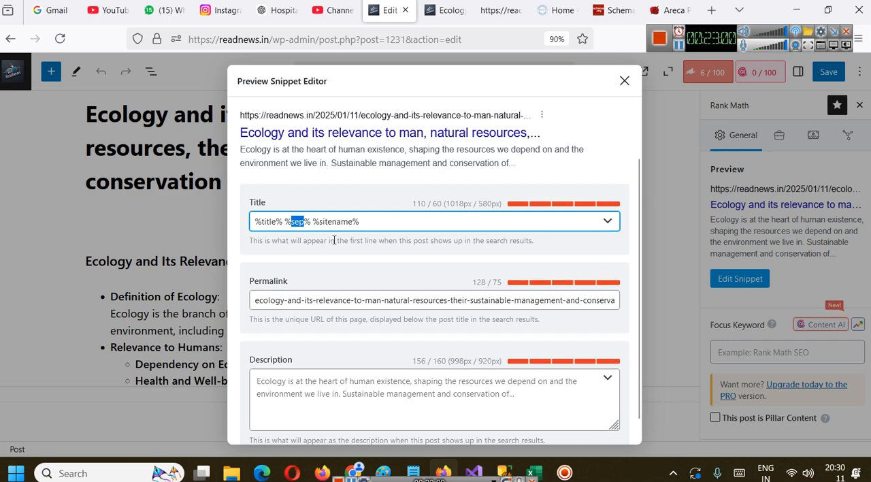
# Switch to a new Notepad document, reduce its text zoom and enter "Digital Marketing Course"
pyautogui.press('super+r')
pyautogui.press('Return')
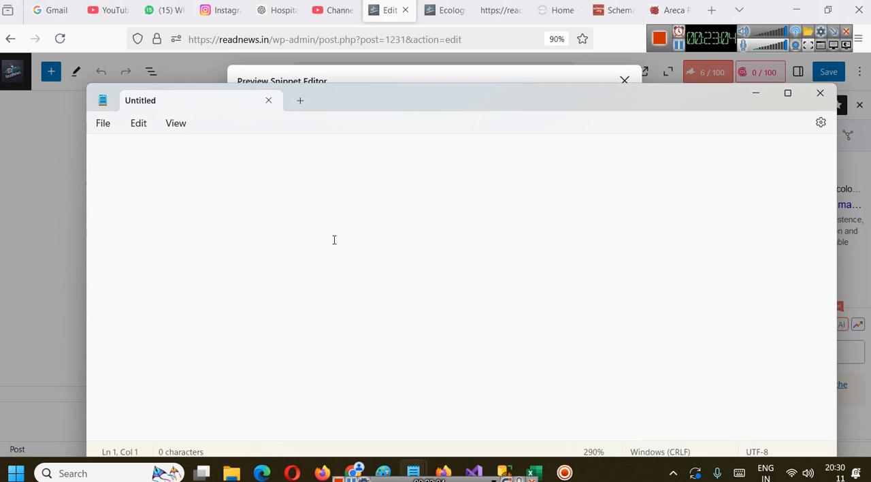
pyautogui.hotkey('ctrl', '-')
pyautogui.hotkey('ctrl', '-')
pyautogui.write('-')
pyautogui.press('BackSpace')
pyautogui.write('D')
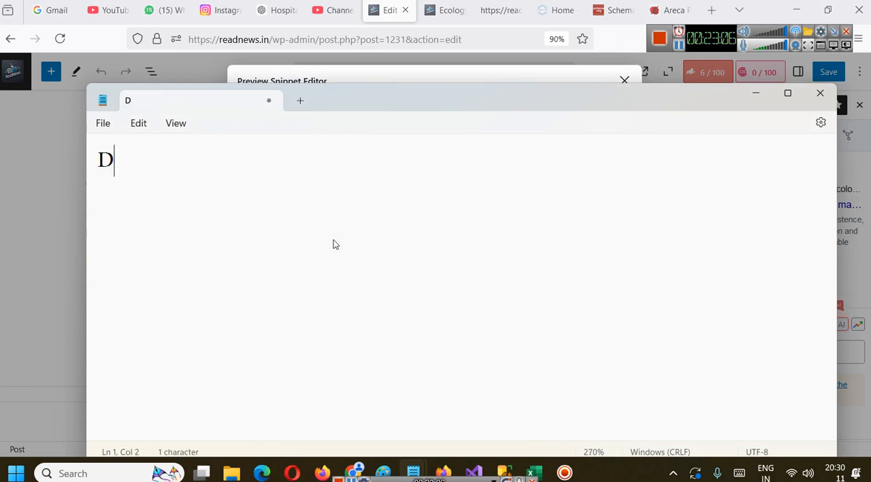
pyautogui.write('igital Marketing COur')
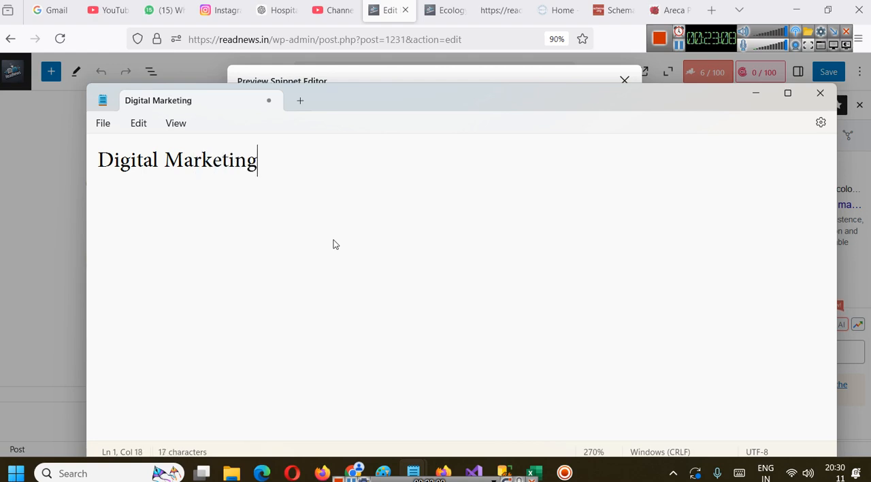
pyautogui.press('BackSpace')
pyautogui.press('BackSpace')
pyautogui.press('BackSpace')
pyautogui.write('o')
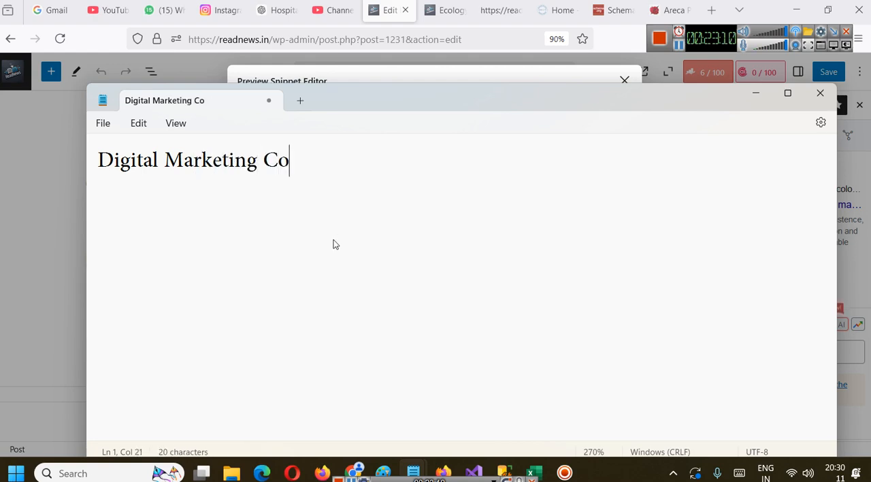
pyautogui.write('urse | ')
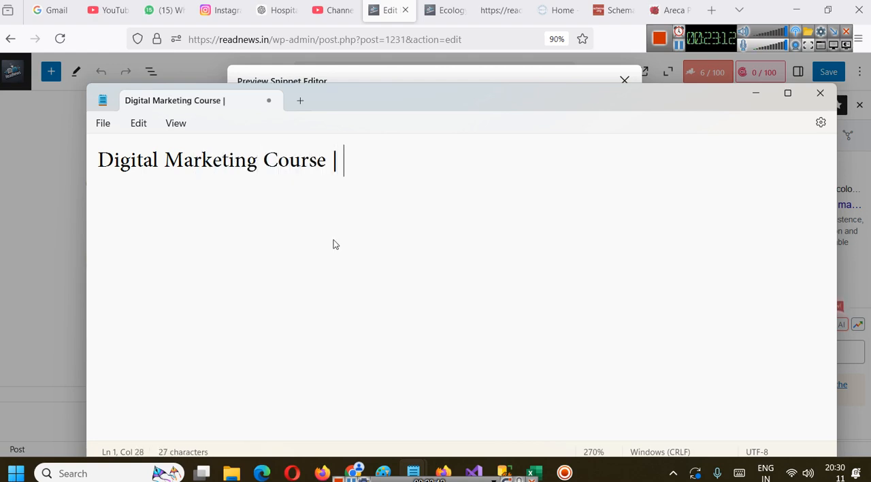
pyautogui.write('Digital Marke')
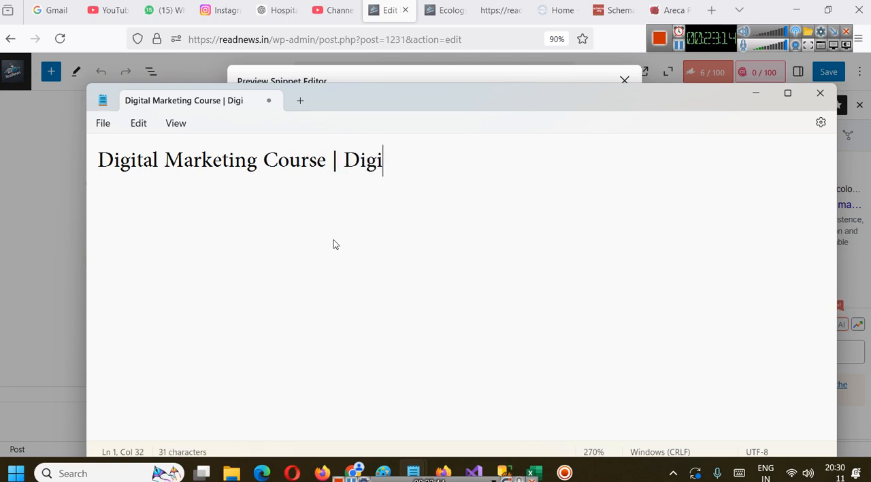
# Extend the sample title in Notepad with a pipe separator and "Digital Marketing Training"
pyautogui.write('ting Training')
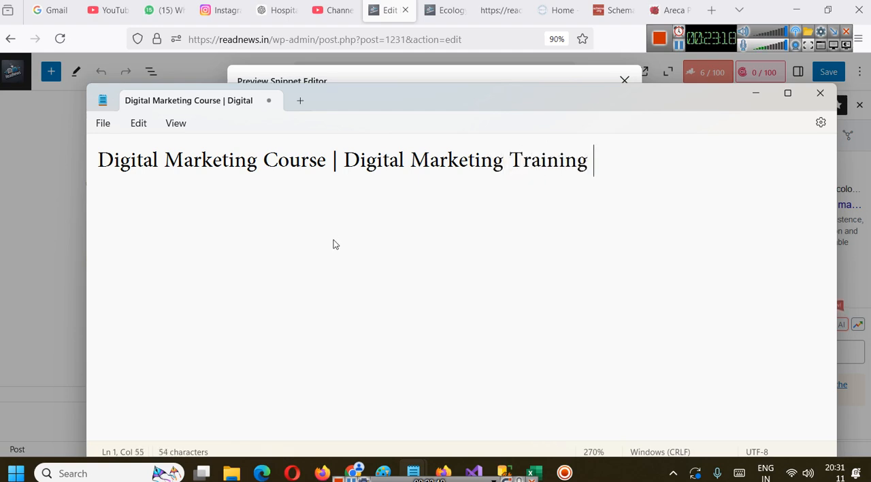
pyautogui.press('BackSpace')
# Try a hyphen as the separator in the sample title, then restore the pipe
pyautogui.moveTo(344, 166); pyautogui.dragTo(335, 167)
pyautogui.write('-')
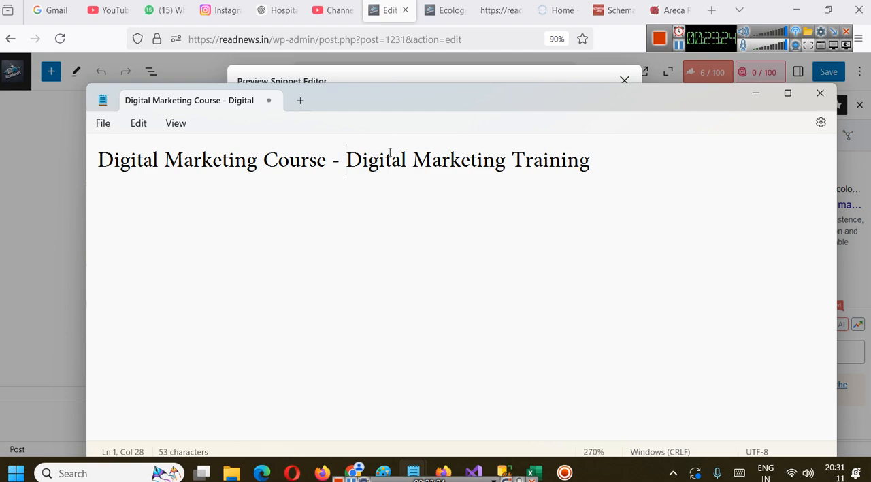
pyautogui.doubleClick(341, 164)
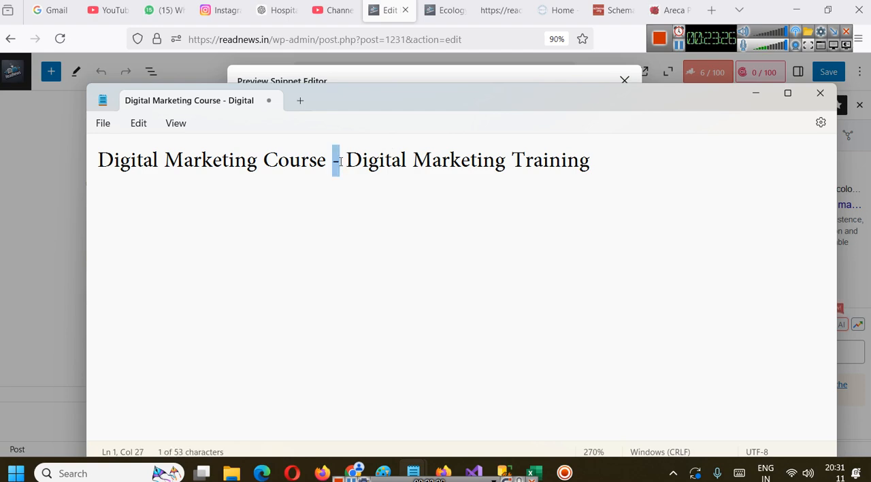
pyautogui.write('|')
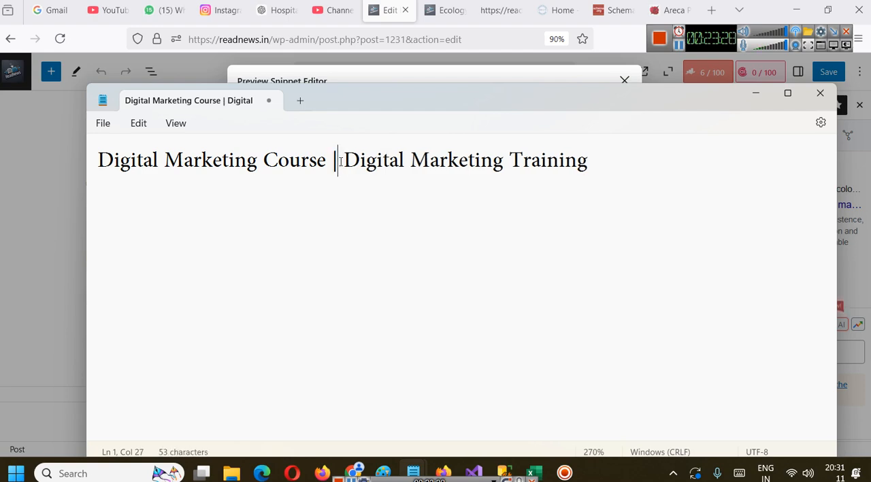
# Minimize Notepad and review the full Permalink of the post in the Preview Snippet Editor
pyautogui.click(755, 93)
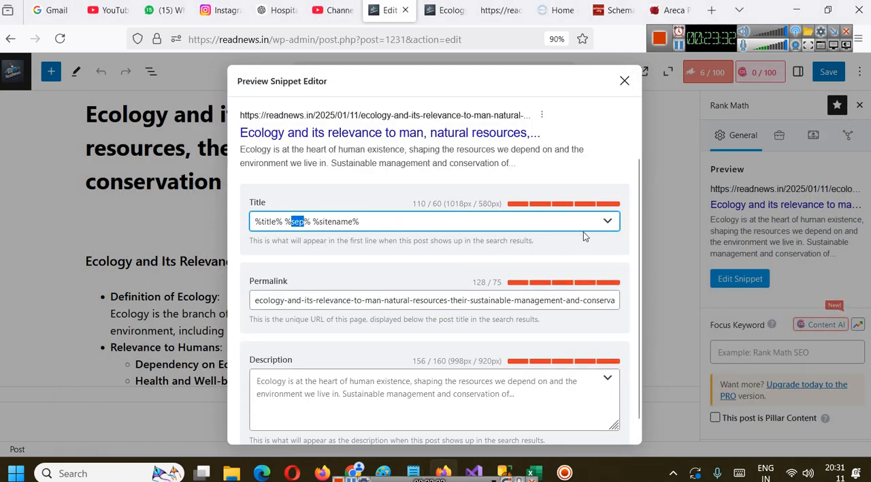
pyautogui.scroll(-1, 540, 257)
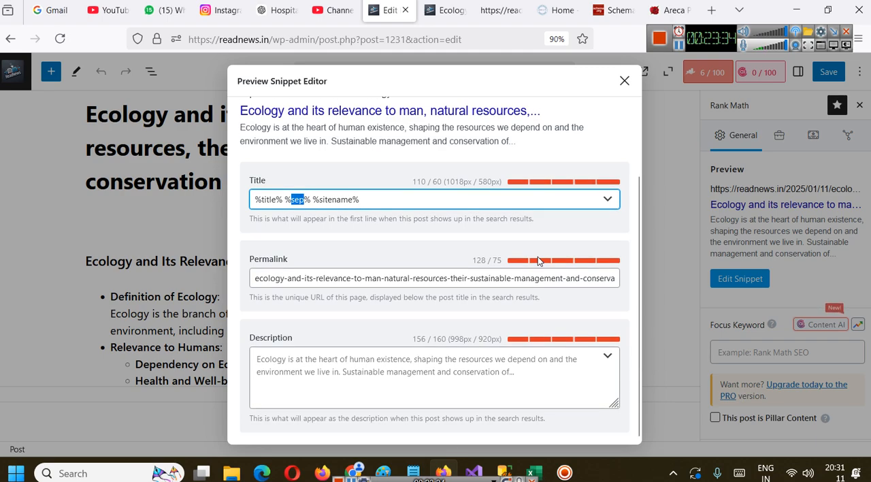
pyautogui.moveTo(284, 278); pyautogui.dragTo(662, 279)
pyautogui.click(443, 293)
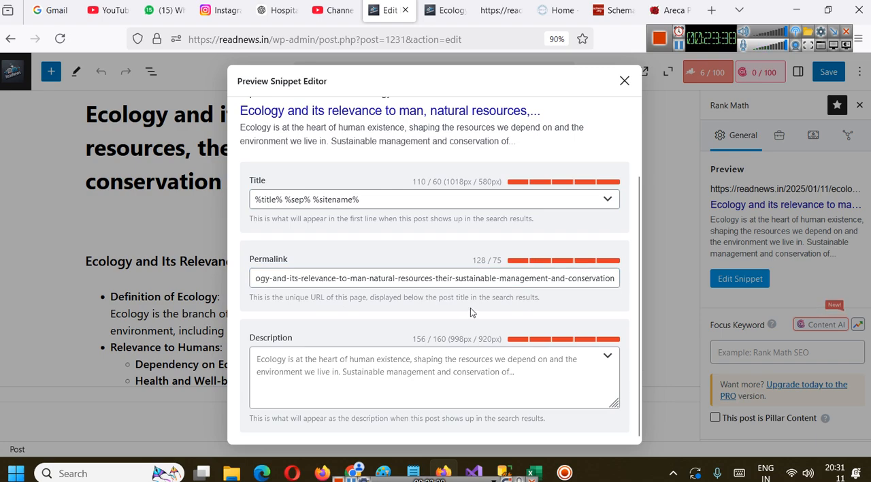
pyautogui.click(489, 276)
pyautogui.tripleClick(552, 278)
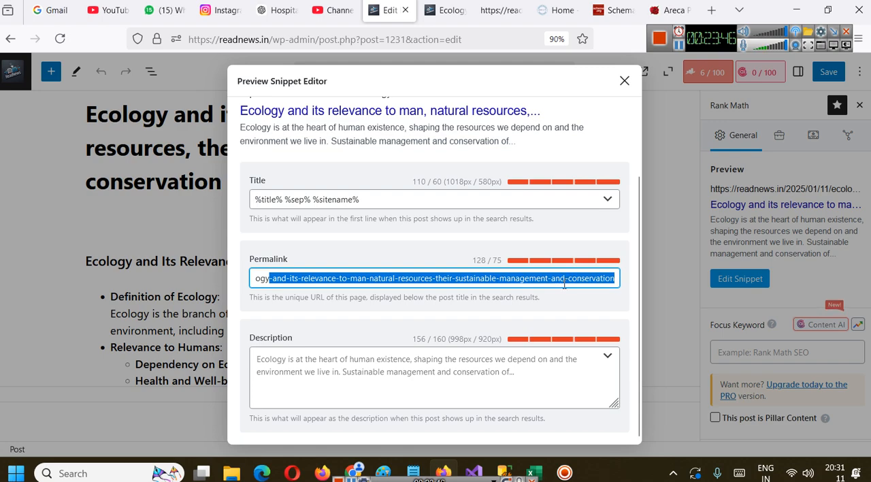
pyautogui.click(565, 285)
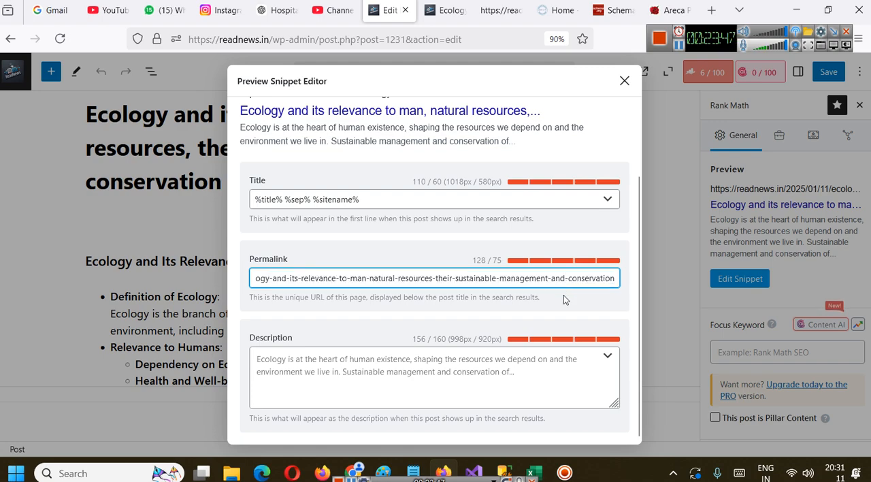
# Shorten the Permalink by removing "their" and the "and" before "conservation", including the extra hyphens
pyautogui.doubleClick(441, 279)
pyautogui.press('BackSpace')
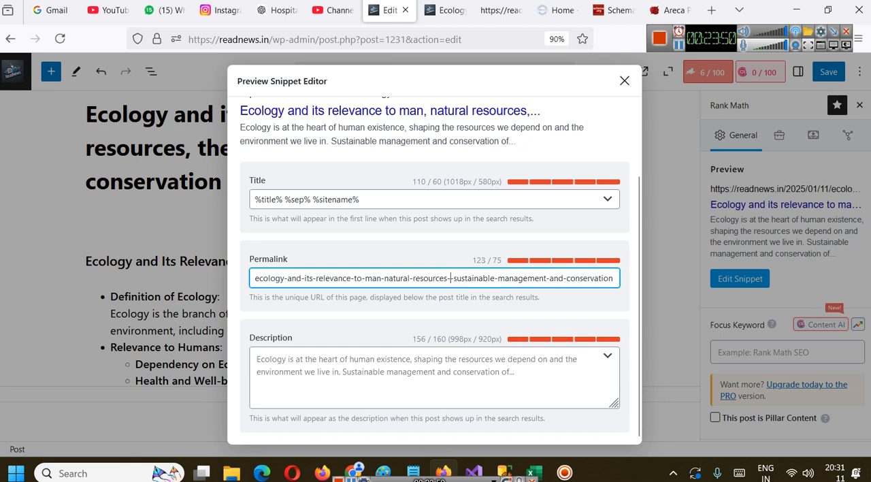
pyautogui.press('BackSpace')
pyautogui.doubleClick(553, 278)
pyautogui.press('BackSpace')
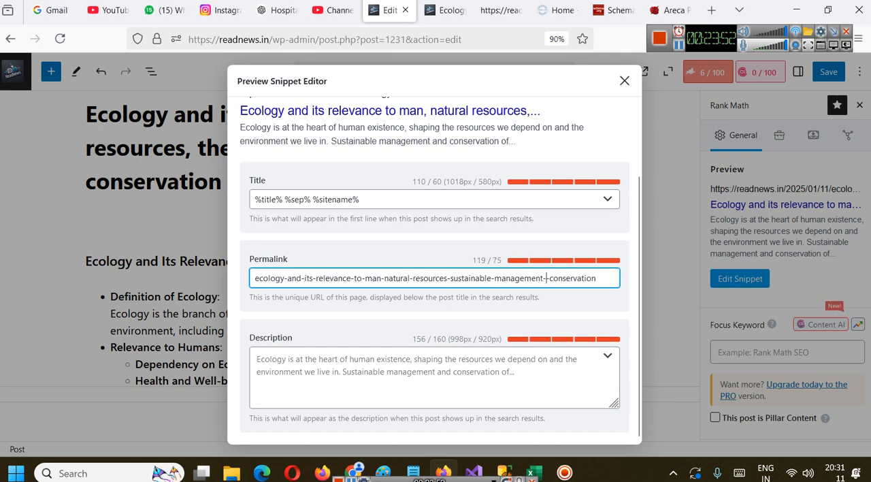
pyautogui.press('BackSpace')
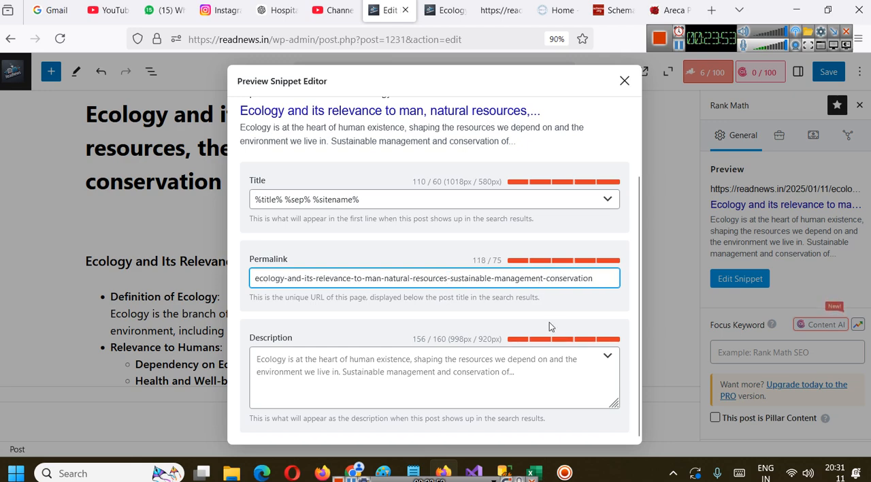
# Remove "to" and its extra hyphen between "relevance" and "man" in the Permalink
pyautogui.doubleClick(358, 279)
pyautogui.press('BackSpace')
# Try shortening the Permalink by removing "and" and "its" after "ecology", including their hyphens
pyautogui.press('BackSpace')
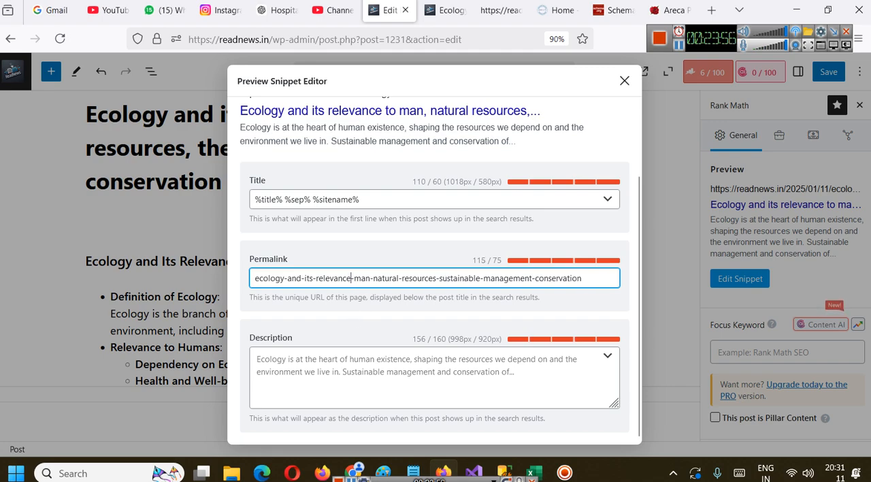
pyautogui.doubleClick(296, 277)
pyautogui.press('BackSpace')
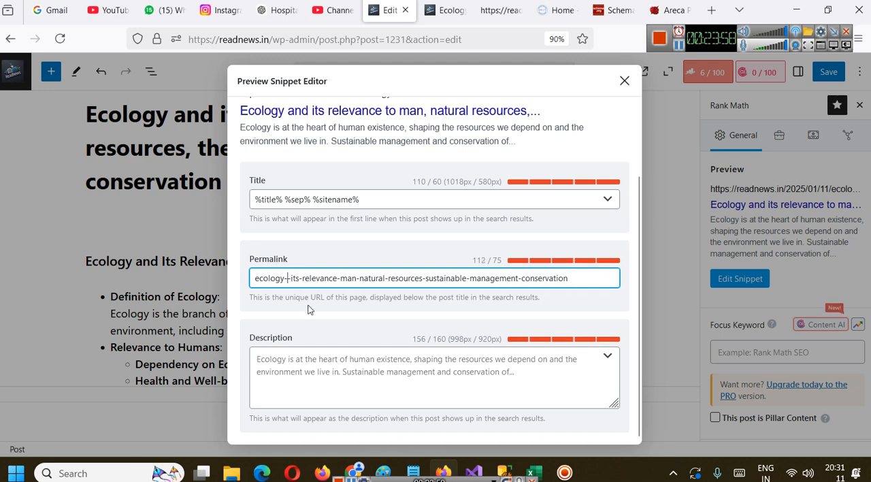
pyautogui.press('BackSpace')
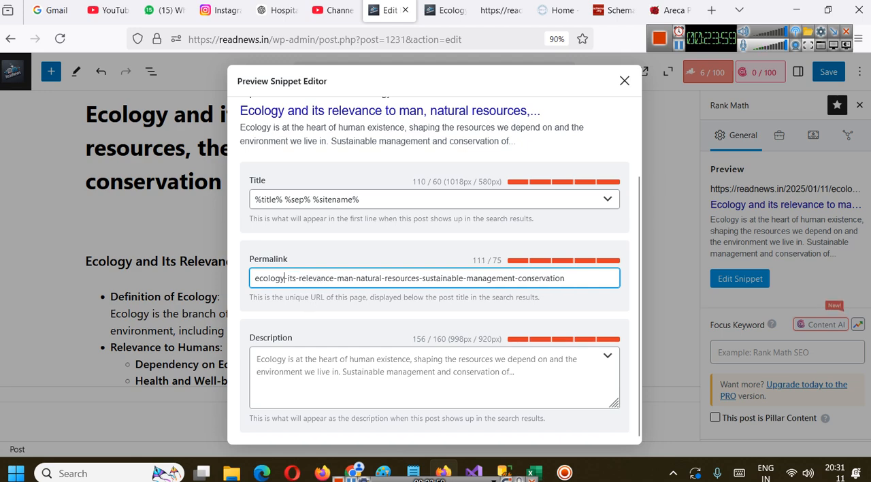
pyautogui.doubleClick(292, 278)
pyautogui.press('BackSpace')
pyautogui.press('BackSpace')
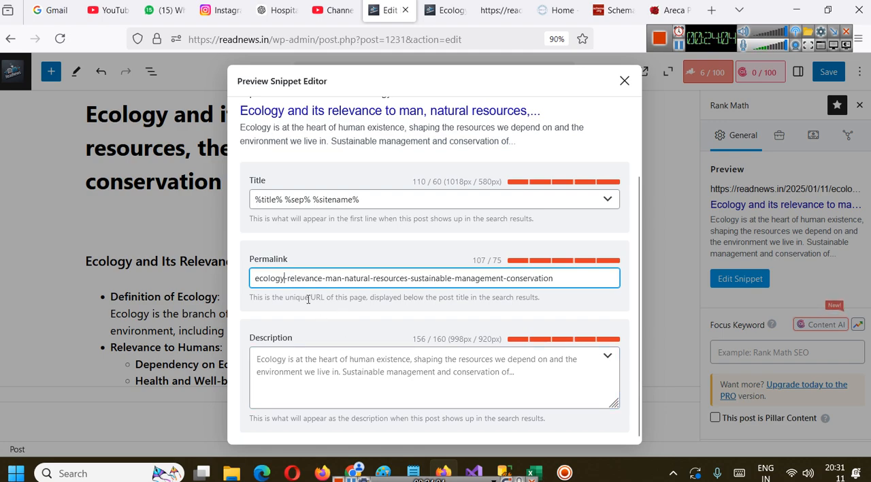
pyautogui.click(570, 299)
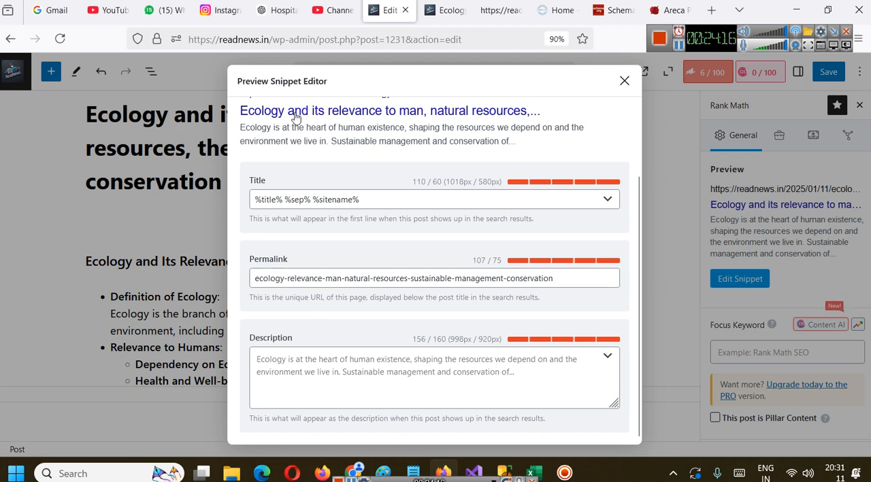
# Restore "and-its-" before "relevance" in the Permalink
pyautogui.click(290, 282)
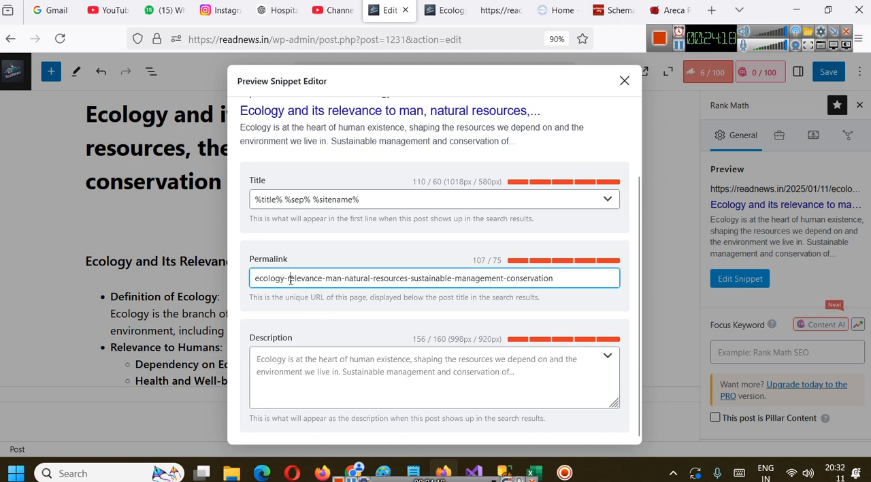
pyautogui.write('and-')
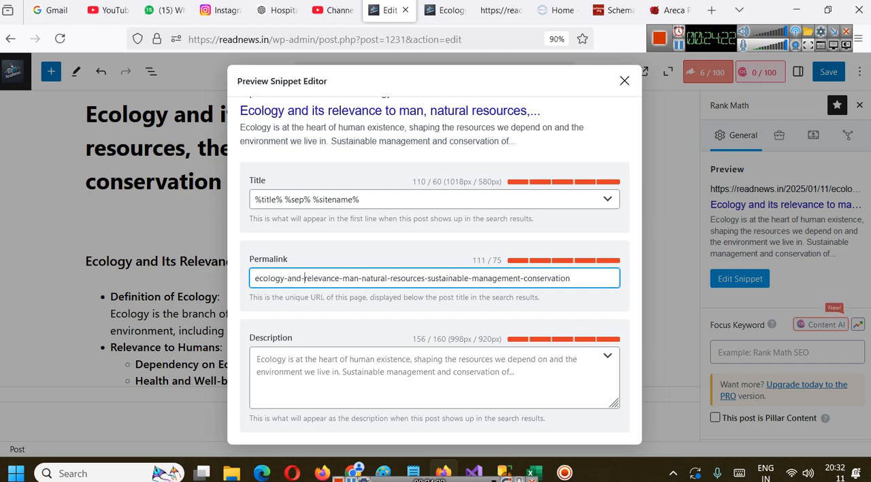
pyautogui.write('its')
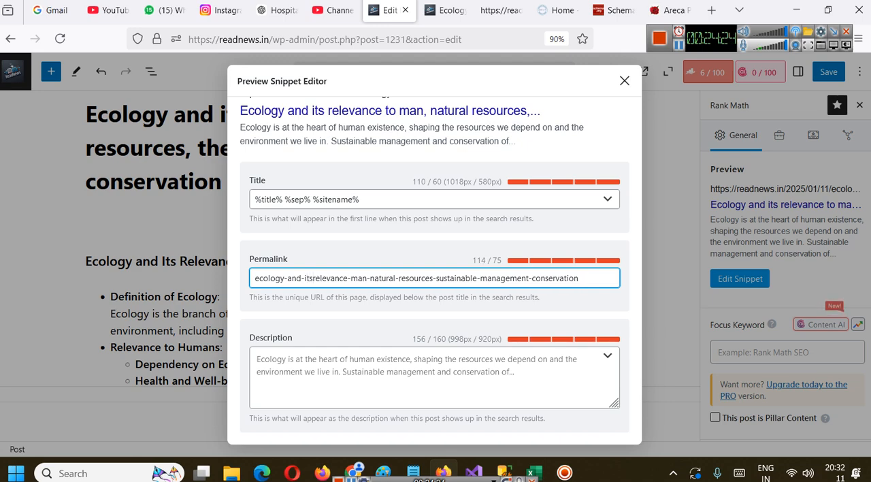
pyautogui.write('-')
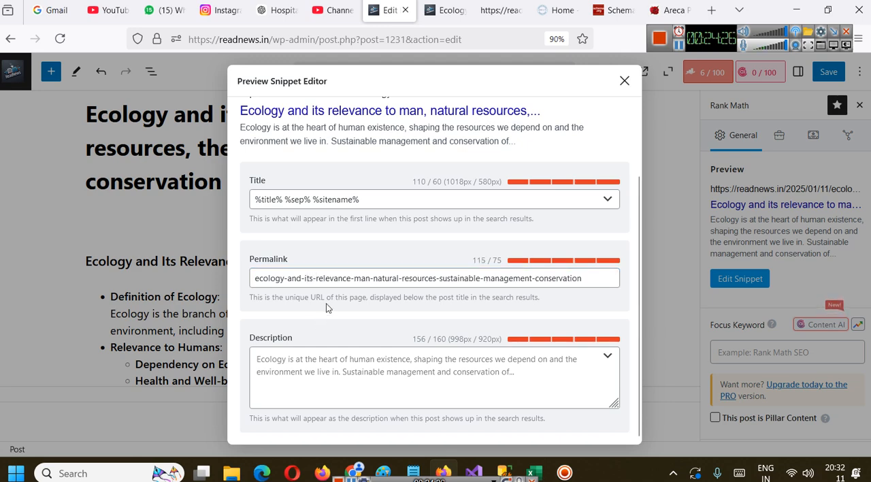
# Cut everything after "man" from the Permalink, leaving "ecology-and-its-relevance-man"
pyautogui.moveTo(373, 282); pyautogui.dragTo(586, 284)
pyautogui.press('BackSpace')
pyautogui.click(511, 278)
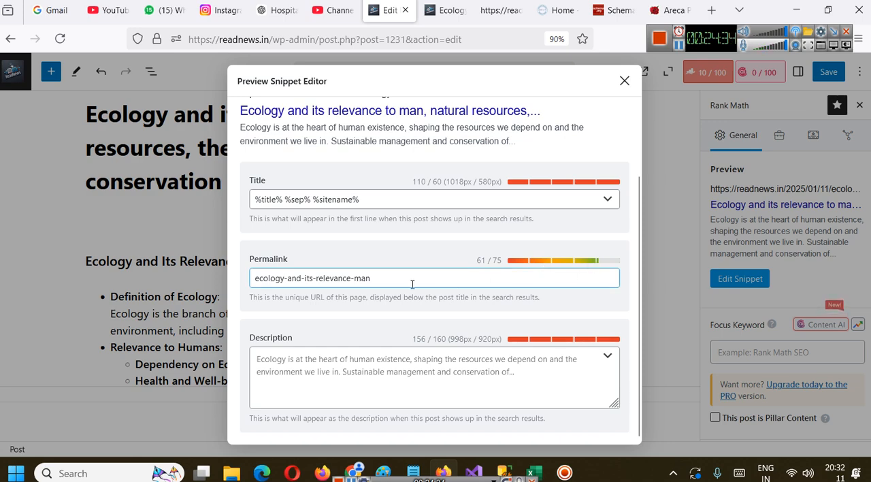
# Replace the variables in the snippet Title with "Ecology and its relevance to man"
pyautogui.click(424, 200)
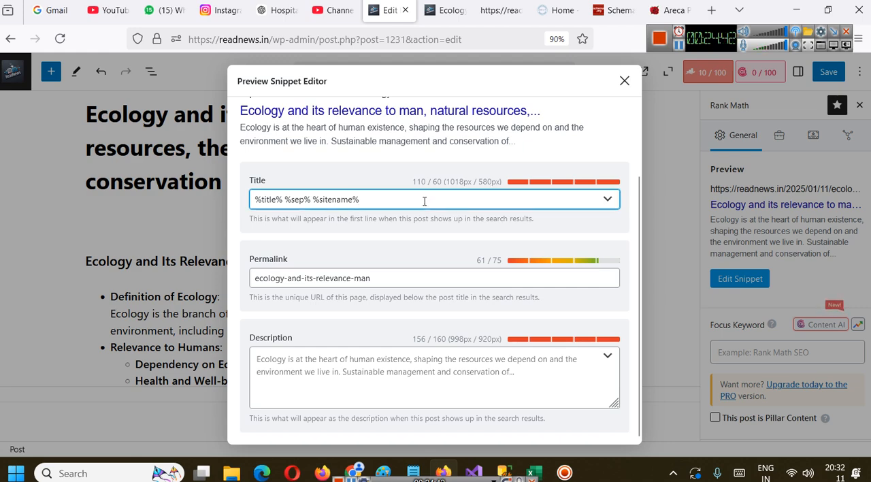
pyautogui.press('BackSpace')
pyautogui.press('BackSpace')
pyautogui.press('BackSpace')
pyautogui.press('BackSpace')
pyautogui.hotkey('ctrl', 'a')
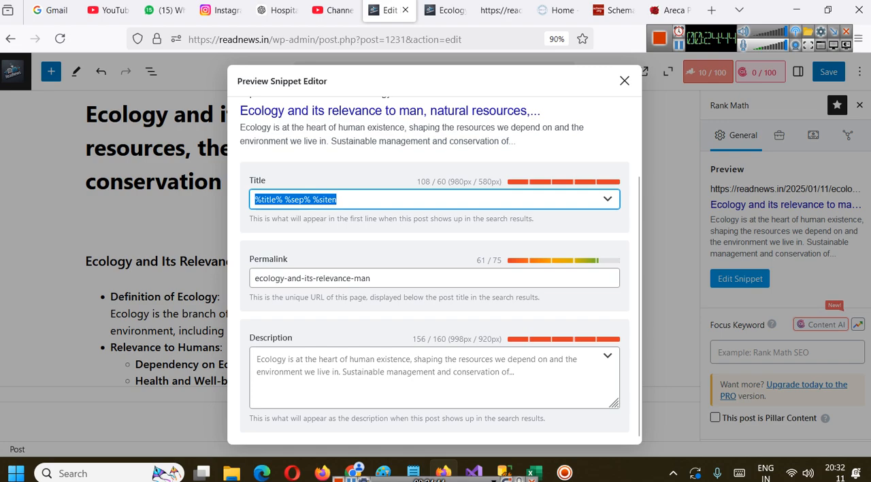
pyautogui.write('https://readnews.in/2024/12/30/hollywood-updates-december-25-2024-to-december-29-2024/')
pyautogui.hotkey('ctrl', 'a')
pyautogui.press('BackSpace')
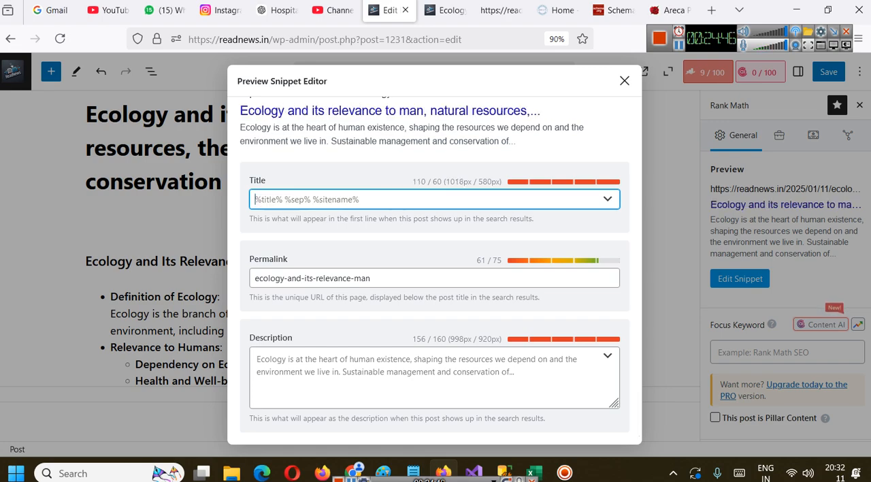
pyautogui.write('Ecolo')
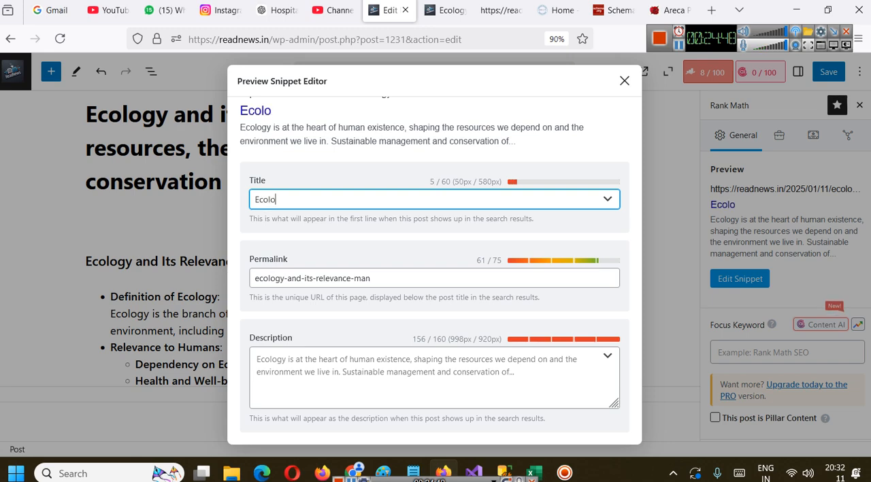
pyautogui.write('gy and i')
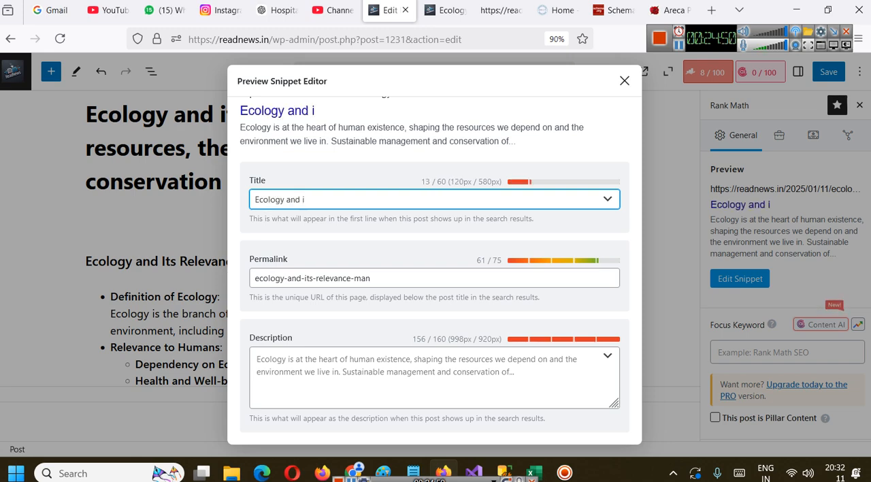
pyautogui.write('ts releva')
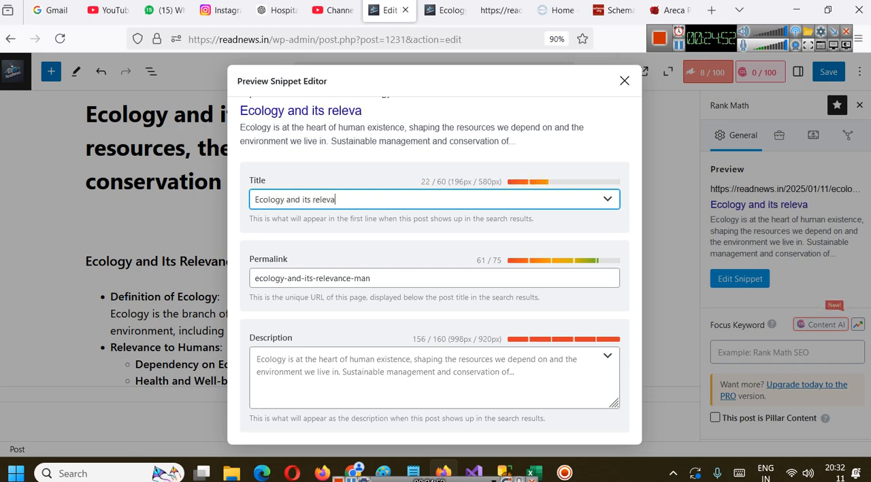
pyautogui.write('nce to man')
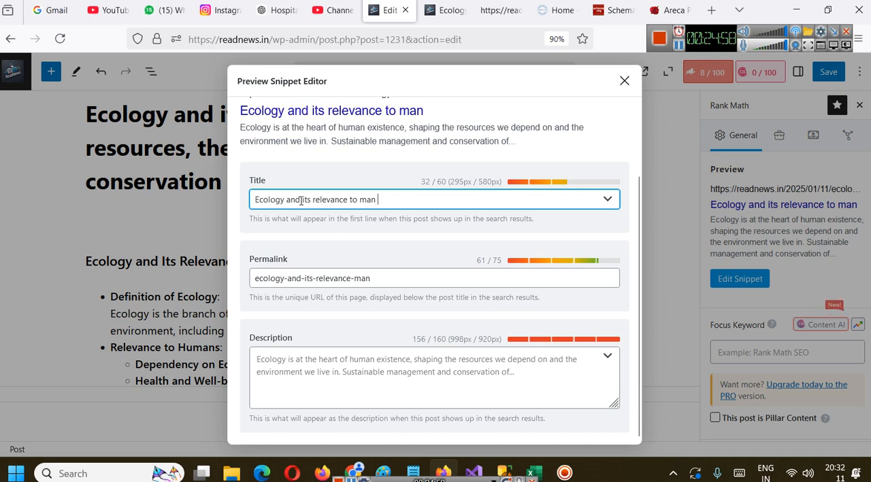
# Try adding "natural resources" to the end of the snippet Title
pyautogui.click(171, 191)
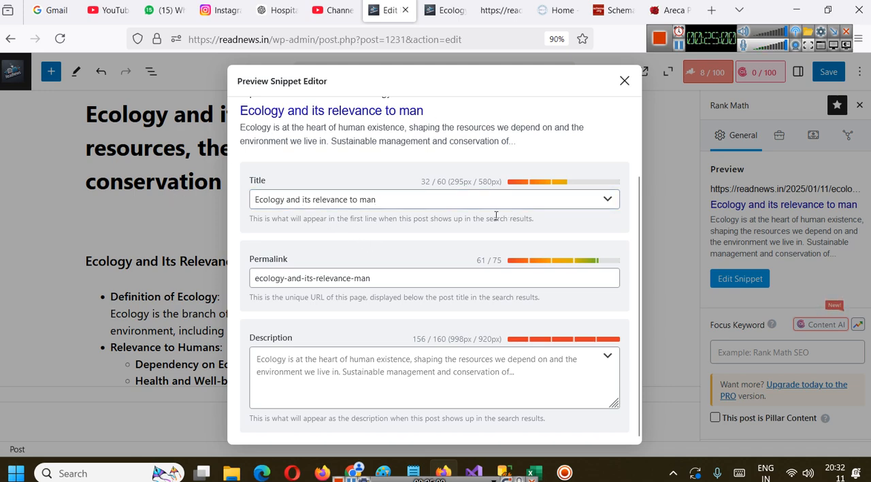
pyautogui.click(466, 194)
pyautogui.write('natural resources')
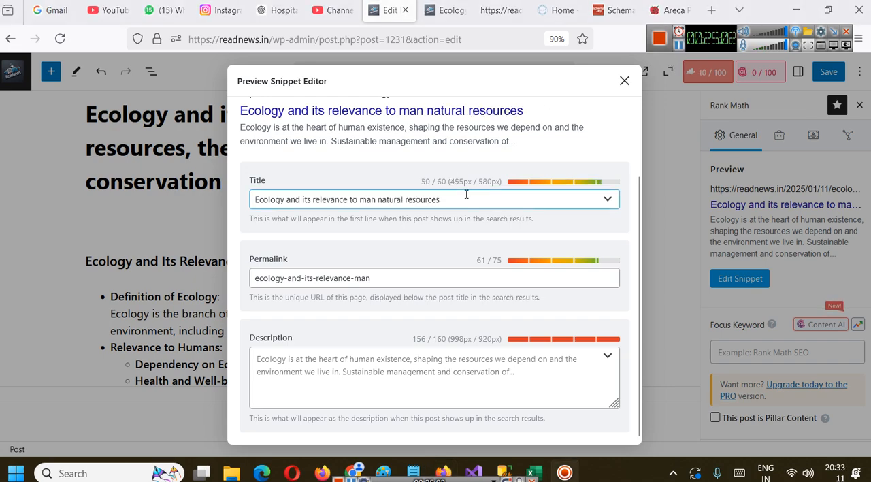
pyautogui.click(369, 206)
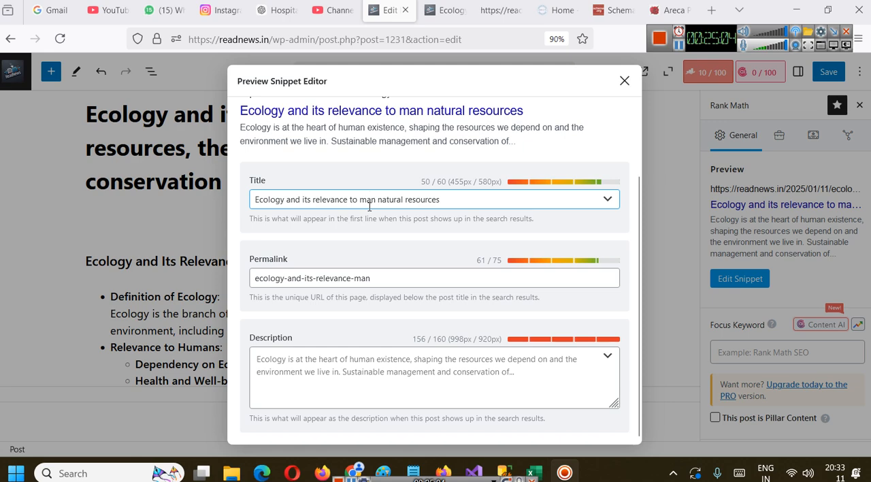
# Replace "natural resources" in the snippet Title with "- UPSC Agriculture Optional"
pyautogui.moveTo(378, 200); pyautogui.dragTo(551, 202)
pyautogui.write('- UPSC Af')
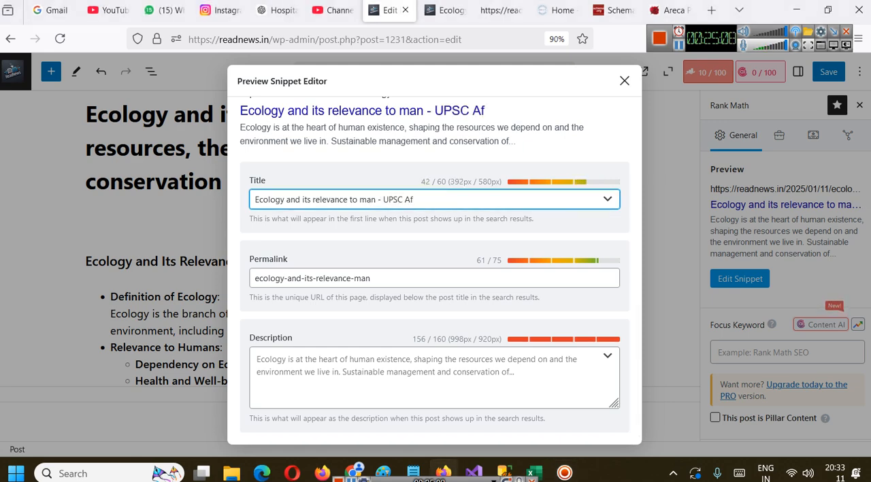
pyautogui.press('BackSpace')
pyautogui.write('griculture')
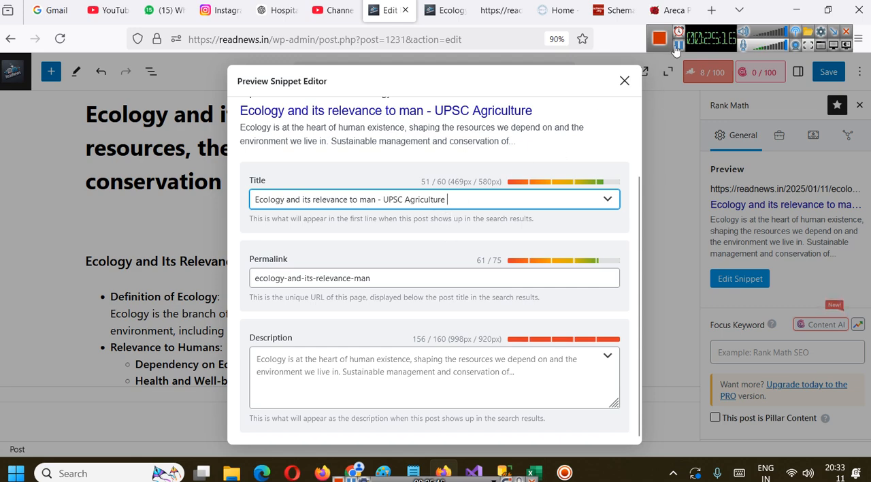
pyautogui.write('Optional')
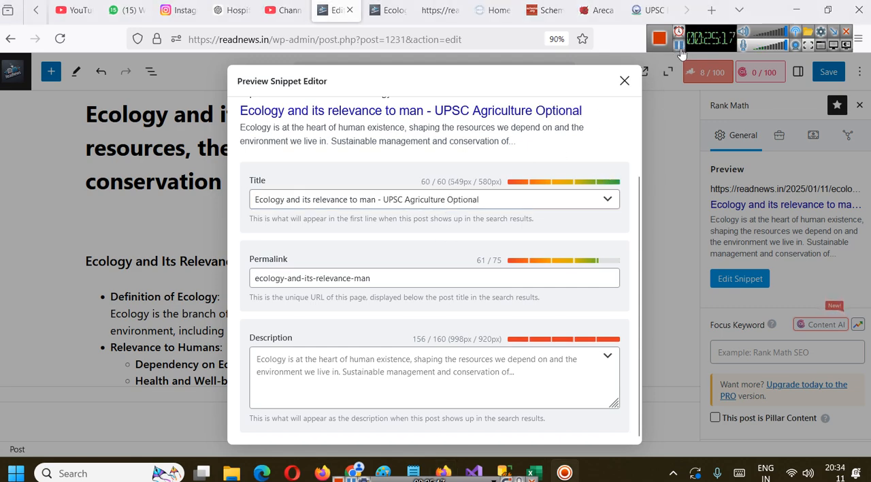
pyautogui.click(449, 208)
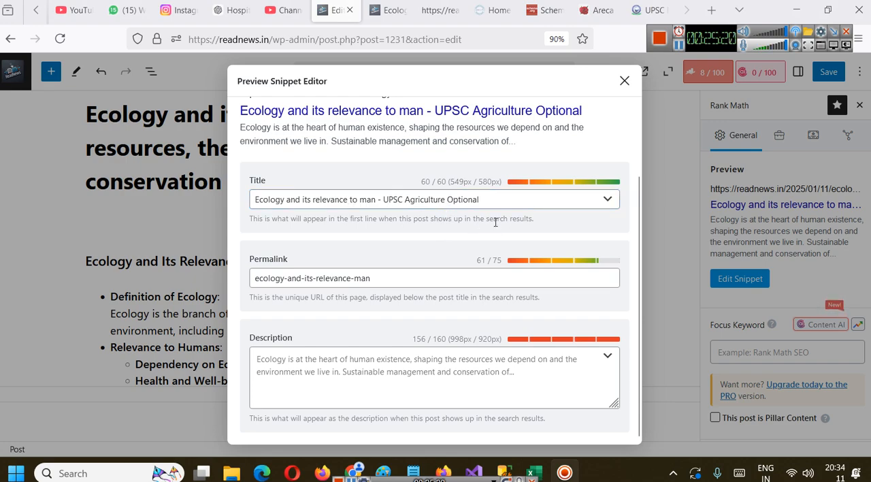
pyautogui.click(478, 197)
# Close the Preview Snippet Editor and save the updated post
pyautogui.click(382, 378)
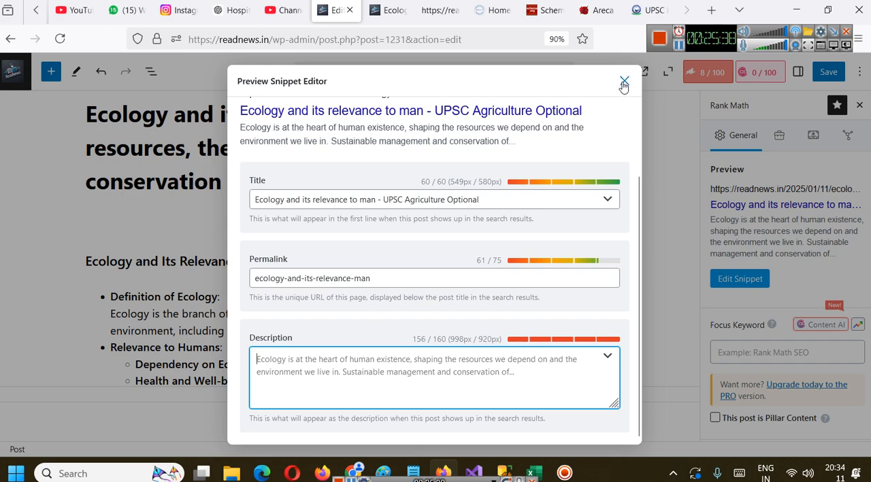
pyautogui.click(623, 83)
pyautogui.click(828, 73)
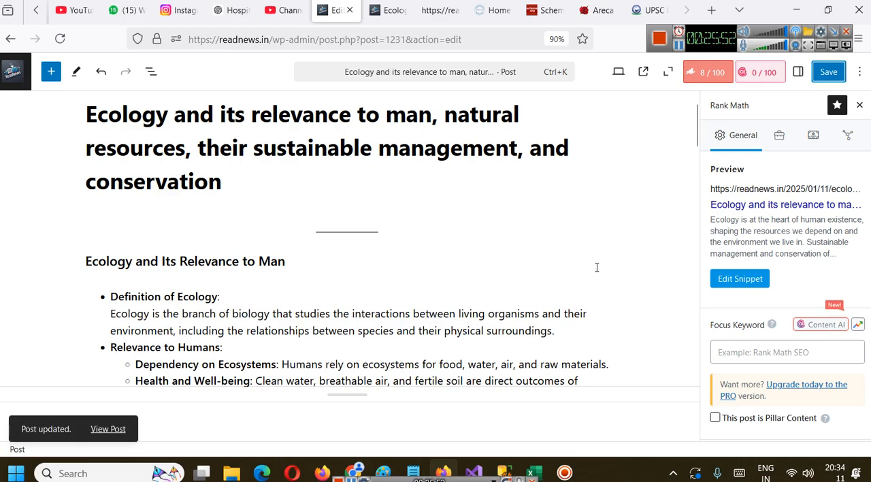
# Switch from the Rank Math sidebar to the post settings and open the featured image's attachment details
pyautogui.scroll(-15, 578, 267)
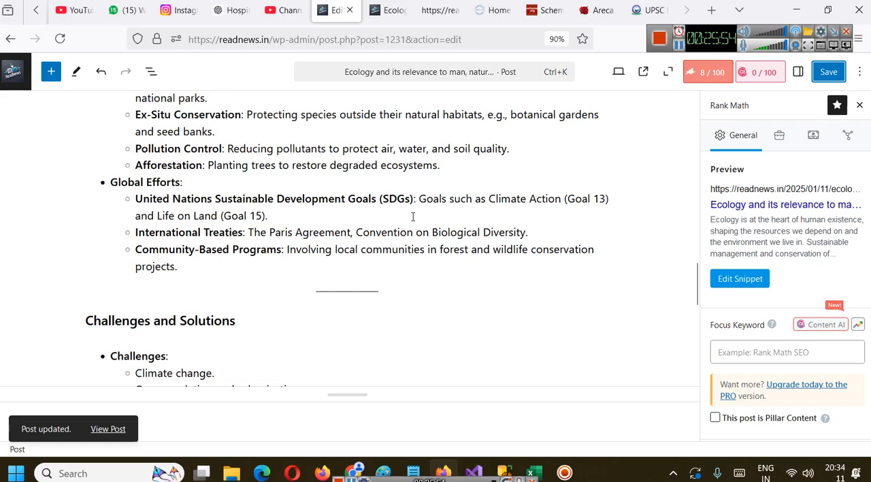
pyautogui.scroll(12, 413, 216)
pyautogui.scroll(3, 413, 217)
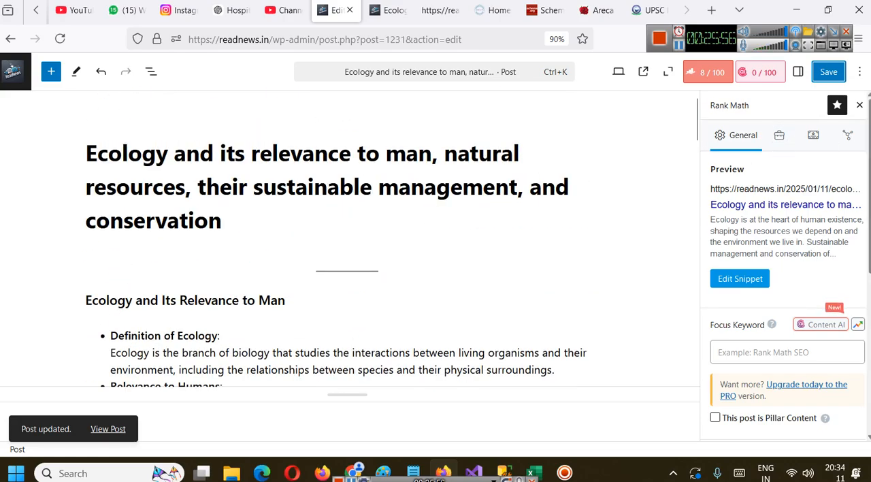
pyautogui.click(860, 105)
pyautogui.click(799, 71)
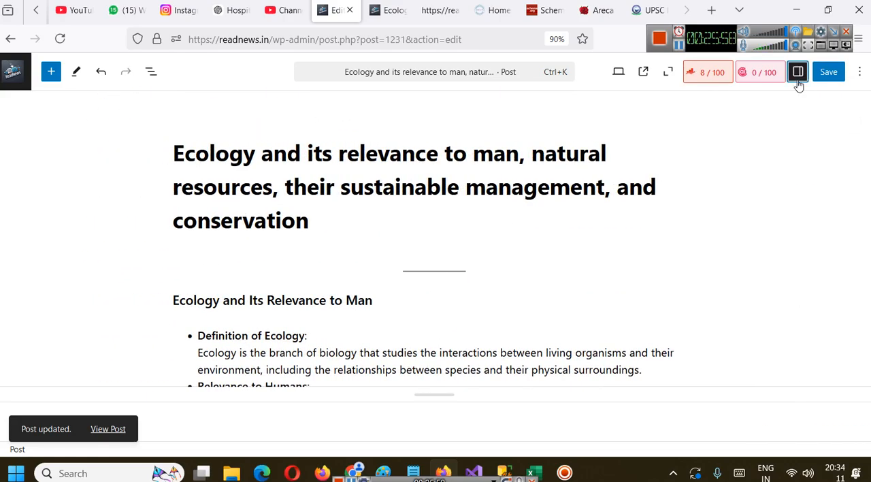
pyautogui.click(779, 216)
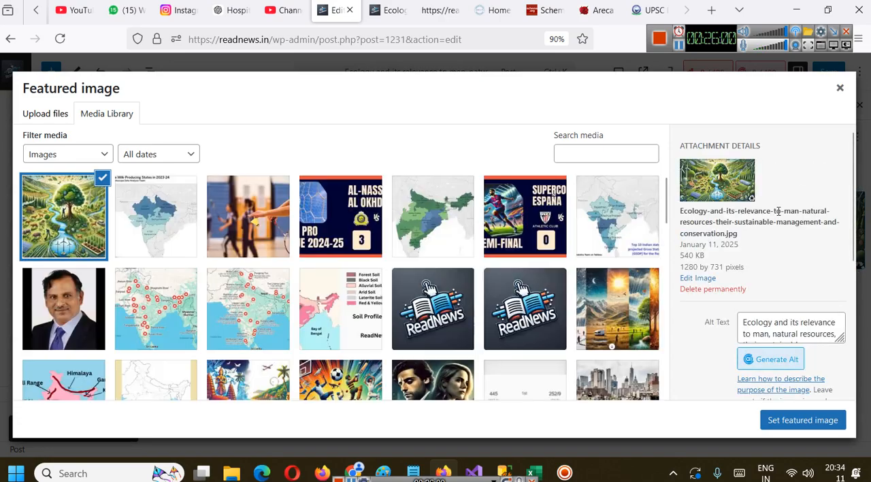
# Set the featured image's alt text to "Ecology and its relevance to man UPSC Agriculture Optional" and return to the post
pyautogui.click(795, 326)
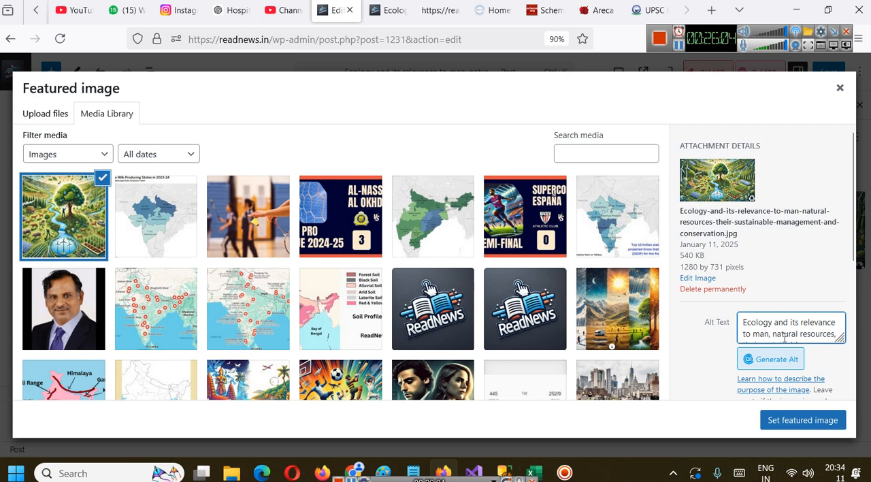
pyautogui.moveTo(770, 335); pyautogui.dragTo(840, 351)
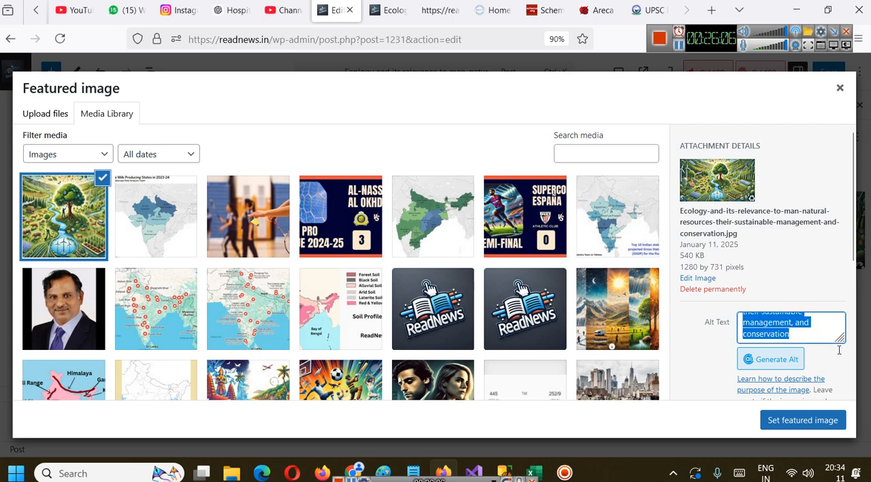
pyautogui.press('BackSpace')
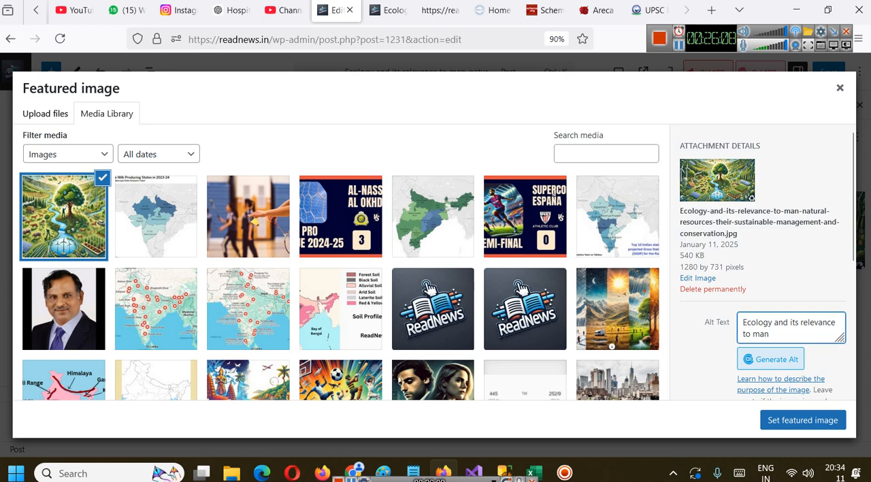
pyautogui.write('UPSC')
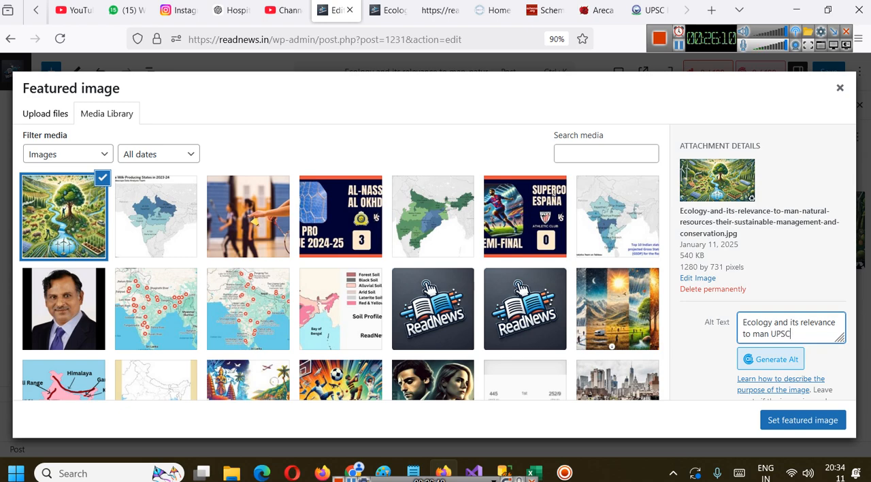
pyautogui.write(' Agriculture Optional')
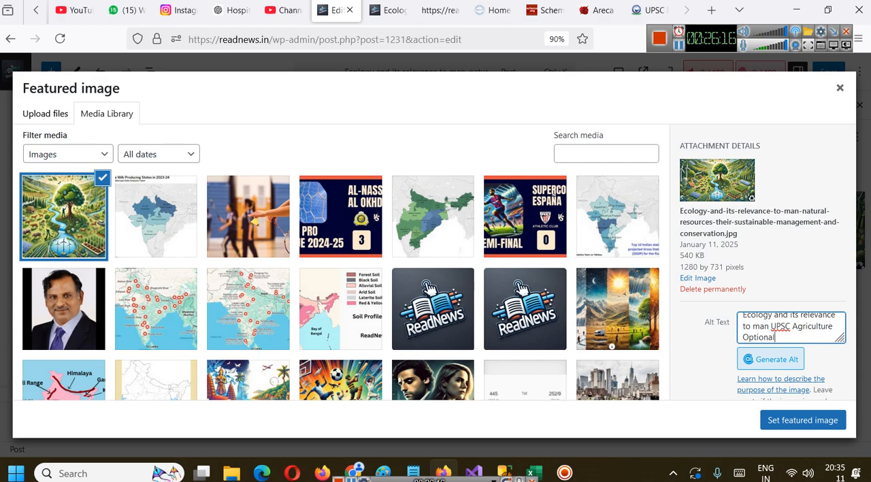
pyautogui.click(779, 361)
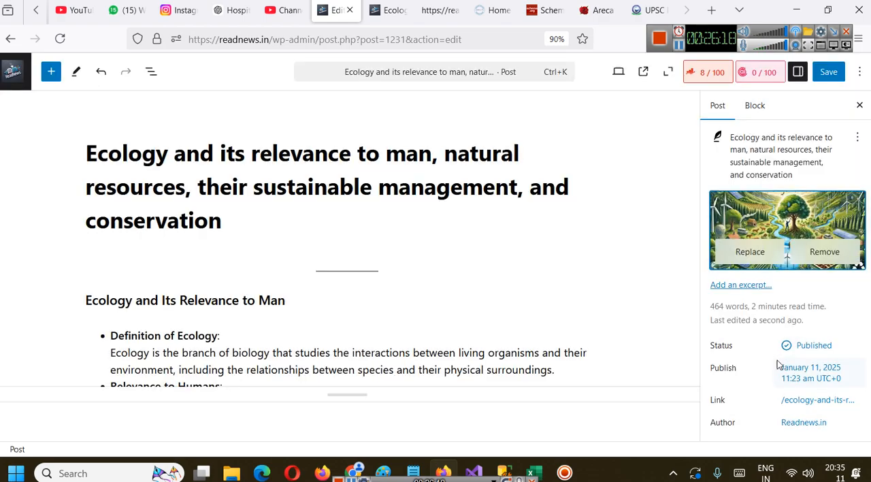
pyautogui.click(624, 176)
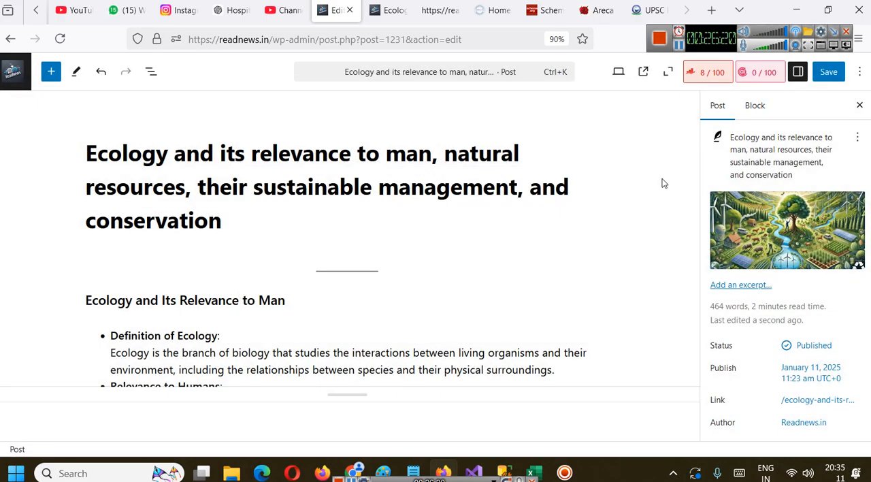
# Reopen the featured image's attachment details to check its alt text, and confirm it as the featured image
pyautogui.click(790, 208)
pyautogui.scroll(-3, 799, 332)
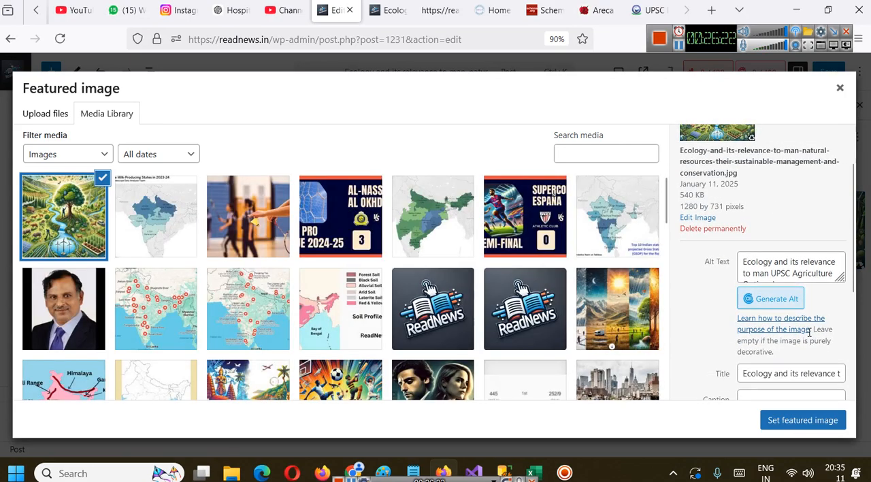
pyautogui.click(812, 418)
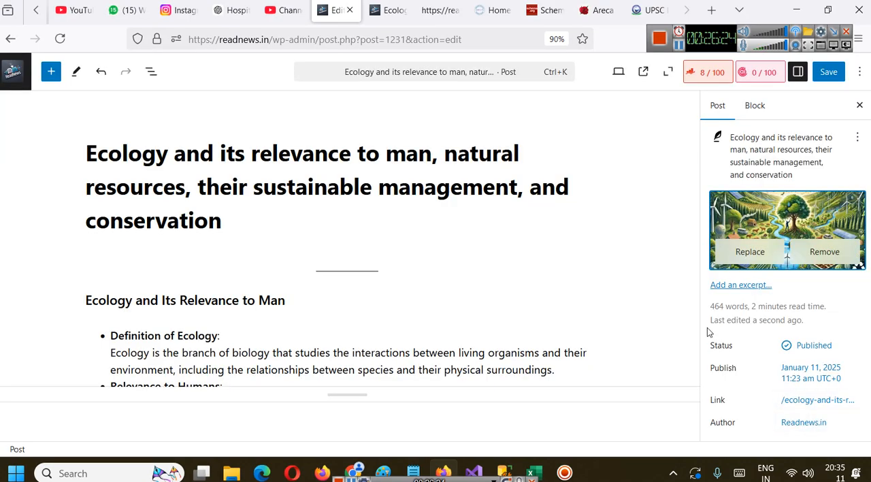
# Switch from the post settings to the Rank Math sidebar and review the Basic SEO checks
pyautogui.scroll(-3, 790, 232)
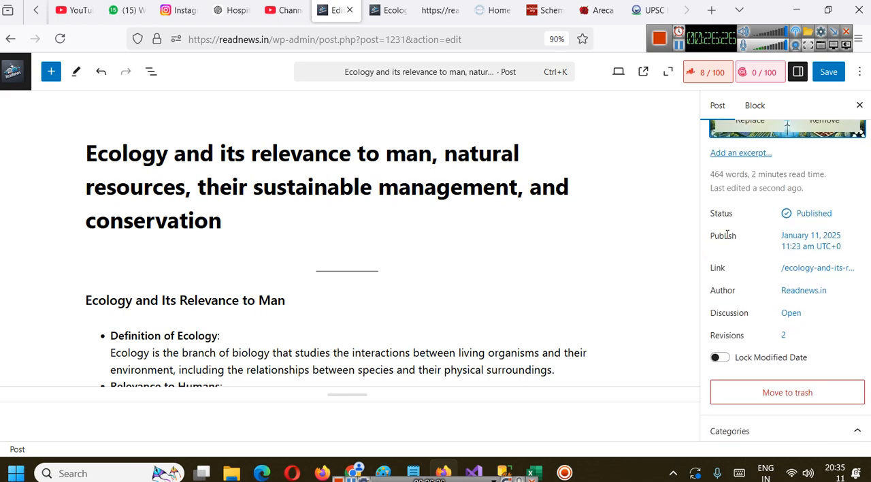
pyautogui.scroll(3, 711, 167)
pyautogui.click(710, 79)
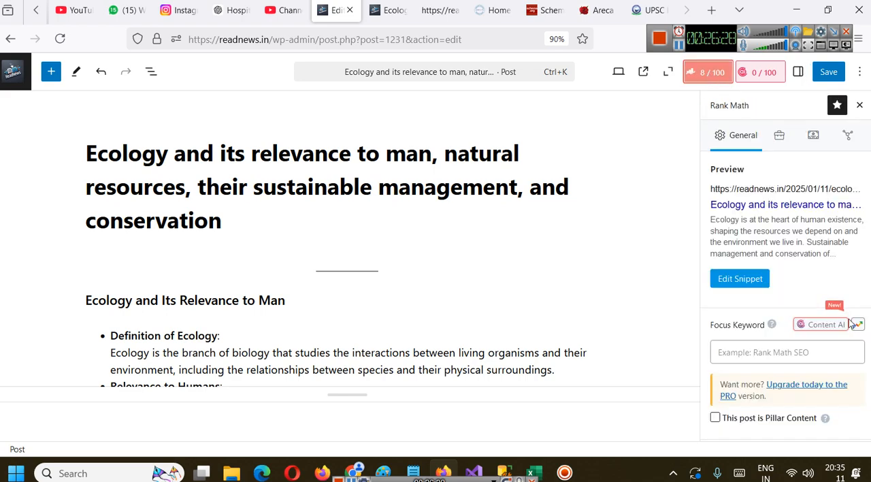
pyautogui.scroll(-3, 787, 272)
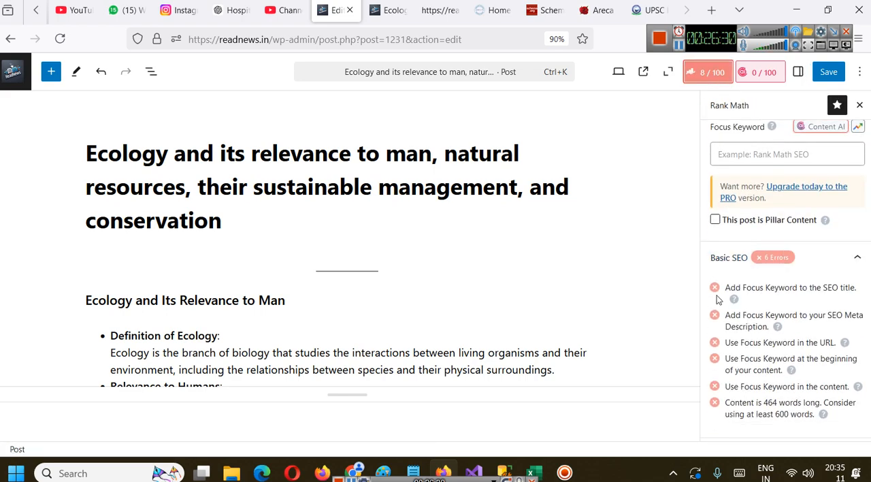
pyautogui.scroll(2, 756, 290)
# Try "UPSC Agriculture Optional" as the focus keyword, and remove it again
pyautogui.click(755, 286)
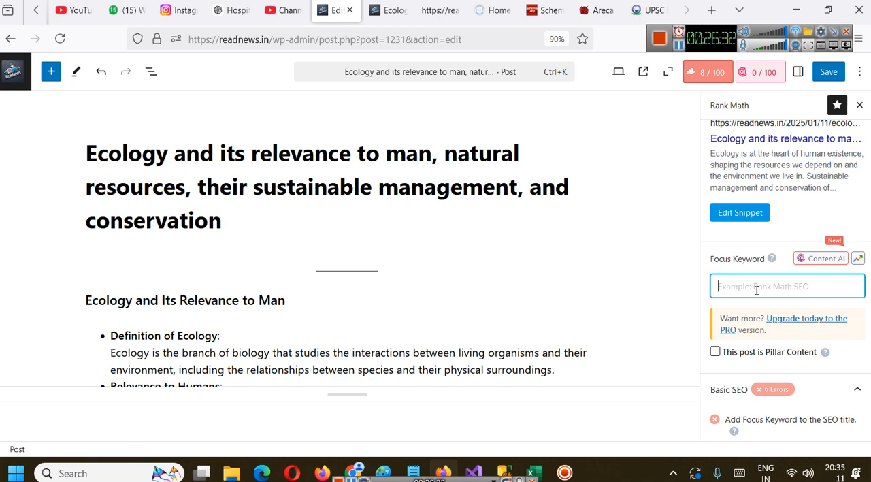
pyautogui.write('UPSC Agriculture Optional')
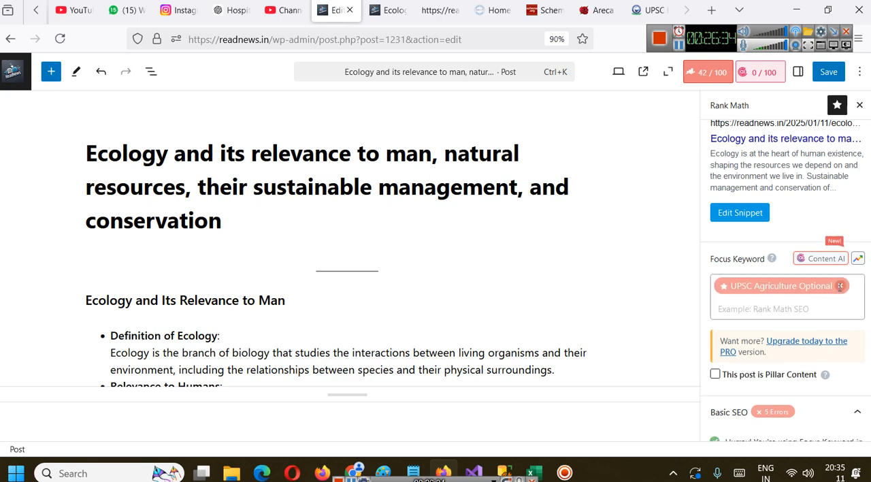
pyautogui.click(841, 285)
# Copy "Ecology and its relevance to man" from the post title and add it as the focus keyword
pyautogui.moveTo(85, 157); pyautogui.dragTo(433, 155)
pyautogui.hotkey('ctrl', 'c')
pyautogui.click(756, 286)
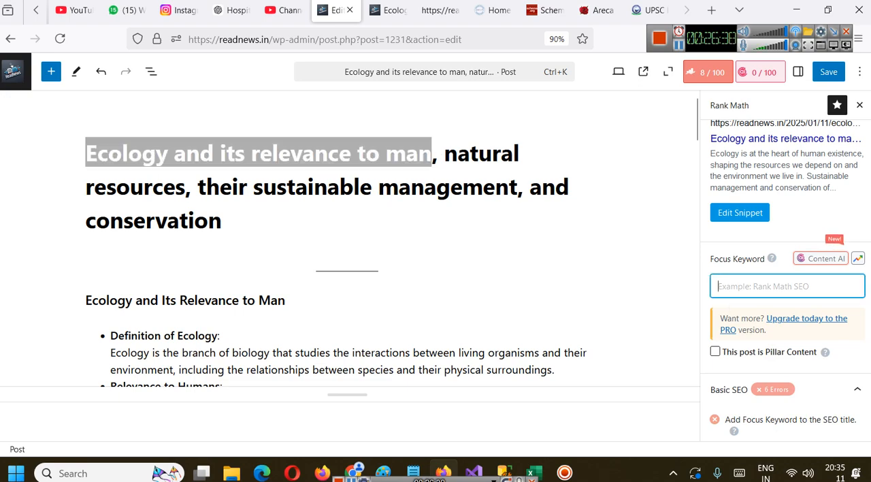
pyautogui.hotkey('ctrl', 'v')
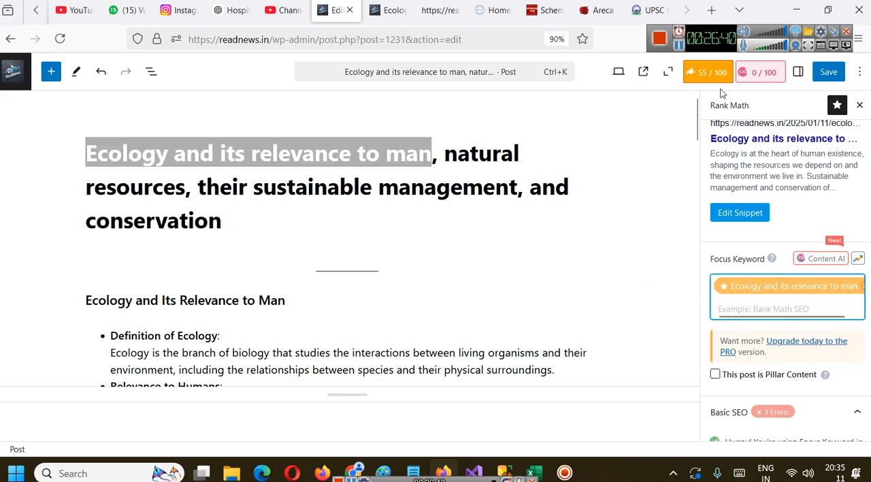
# Examine the Basic SEO checks for the focus keyword alongside the post's content
pyautogui.scroll(-1, 790, 301)
pyautogui.scroll(-5, 791, 300)
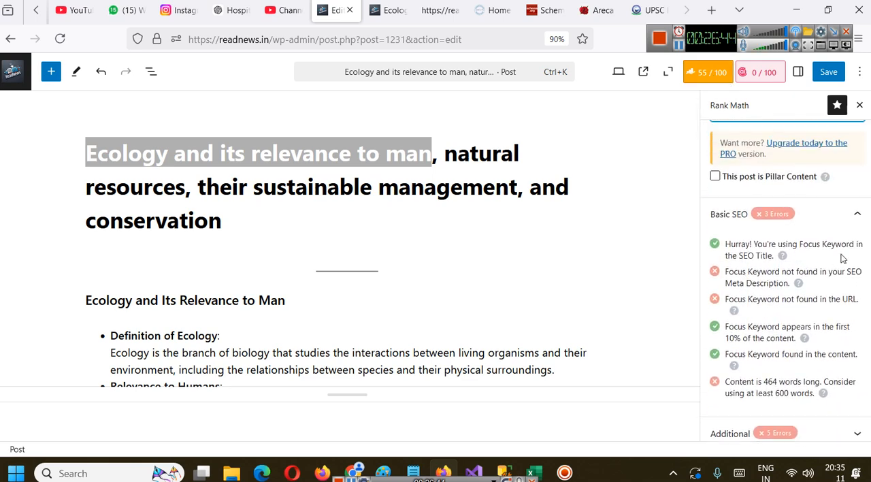
pyautogui.scroll(8, 783, 272)
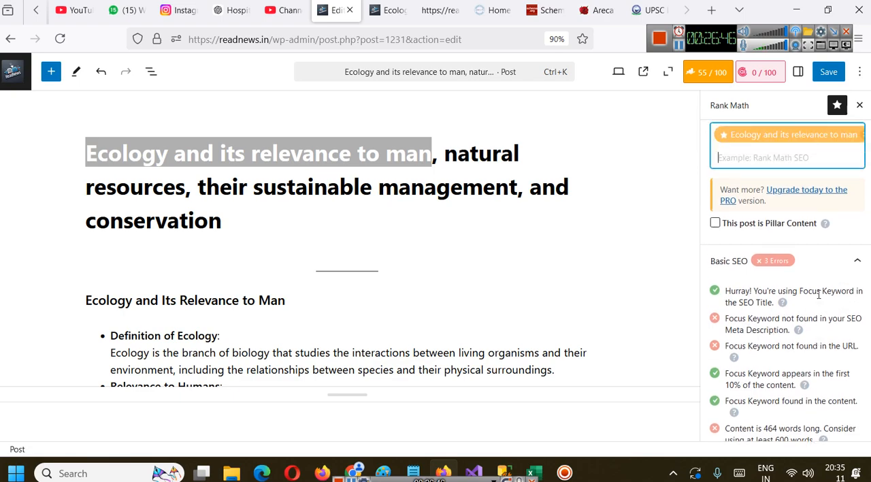
pyautogui.scroll(-6, 769, 327)
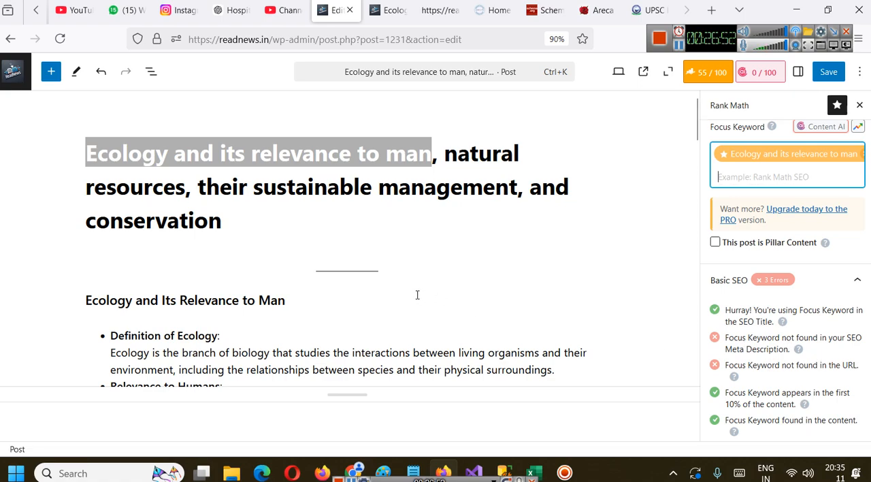
pyautogui.scroll(-2, 409, 285)
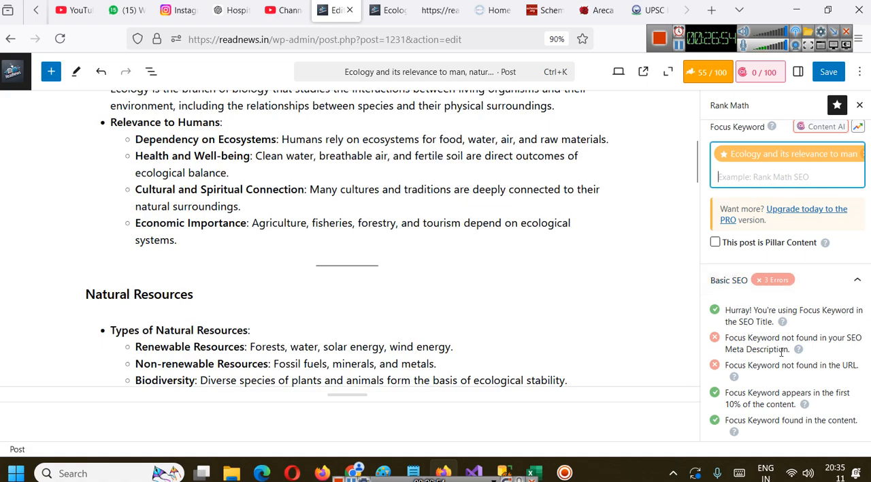
pyautogui.scroll(-1, 755, 334)
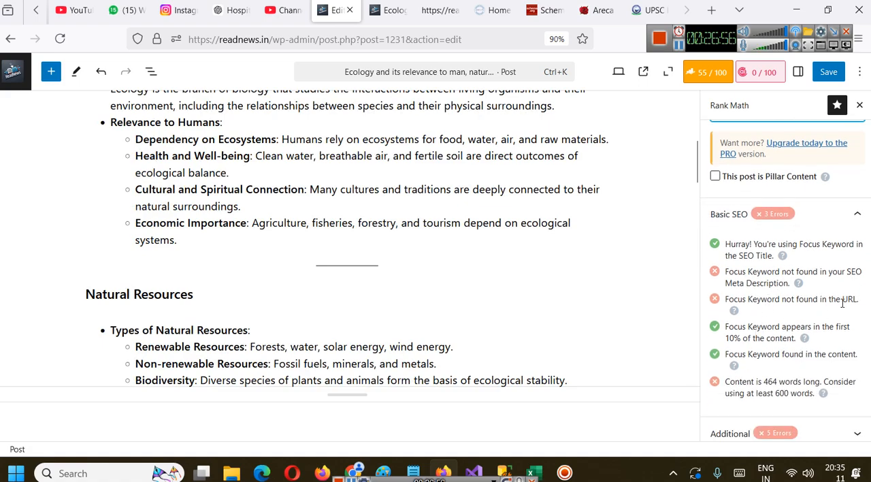
pyautogui.scroll(4, 470, 286)
pyautogui.scroll(2, 725, 209)
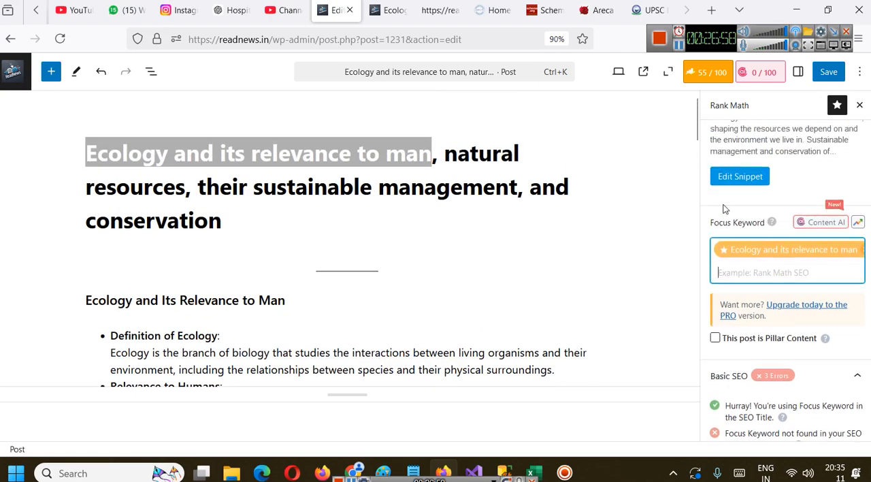
# Change the snippet's permalink to "ecology-and-its-relevance-to-man" and close the Preview Snippet Editor
pyautogui.scroll(2, 725, 209)
pyautogui.click(764, 190)
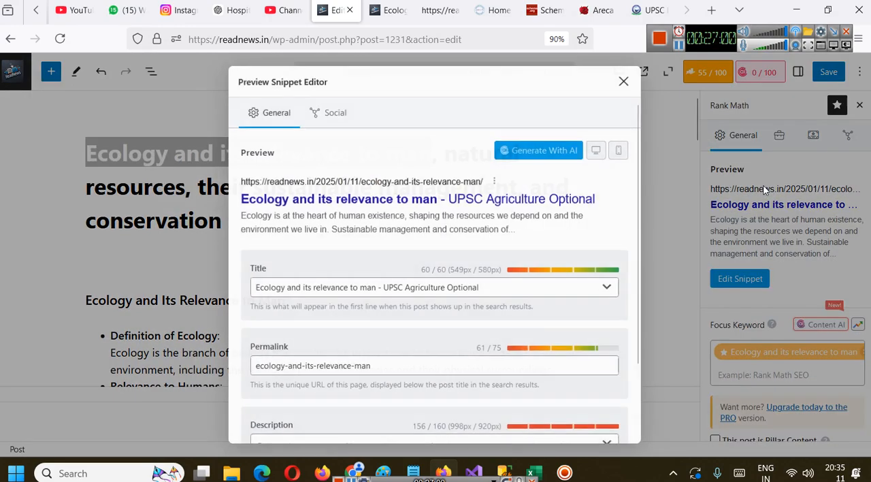
pyautogui.scroll(-1, 438, 301)
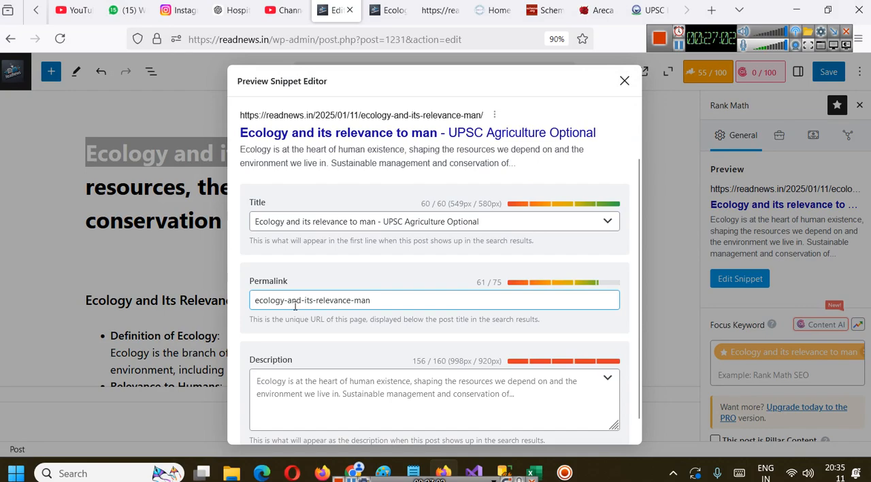
pyautogui.click(361, 306)
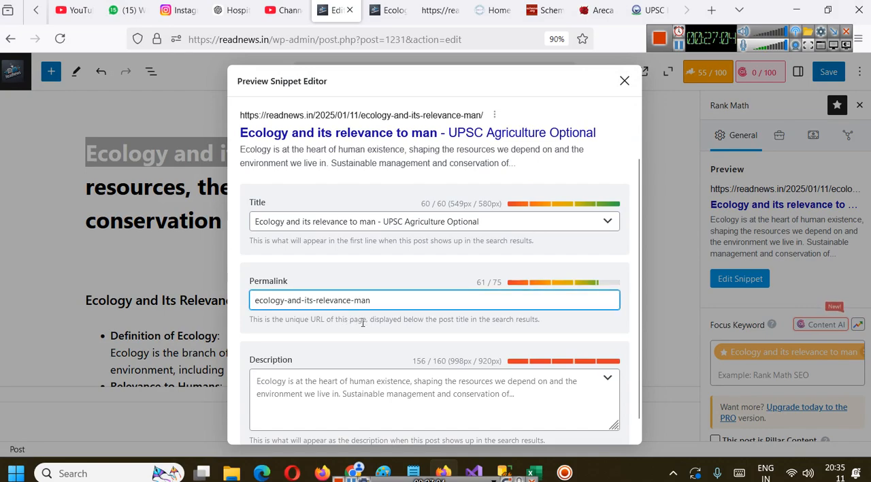
pyautogui.write('to-')
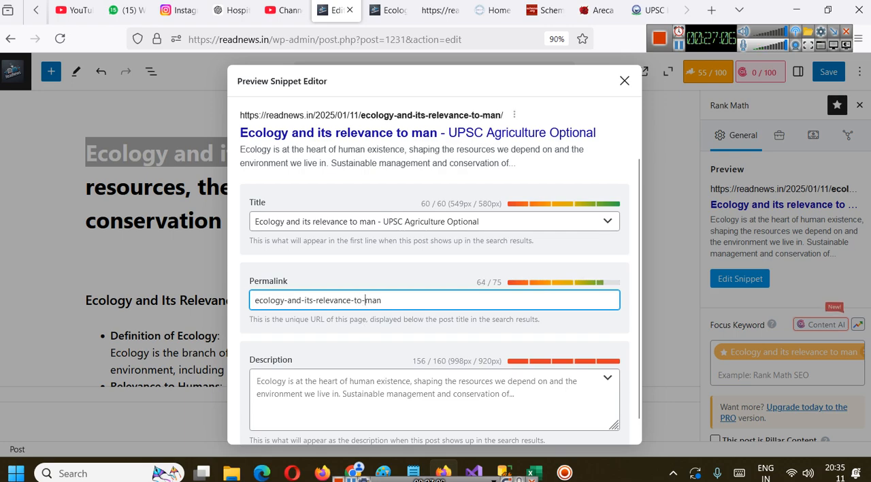
pyautogui.scroll(-1, 588, 252)
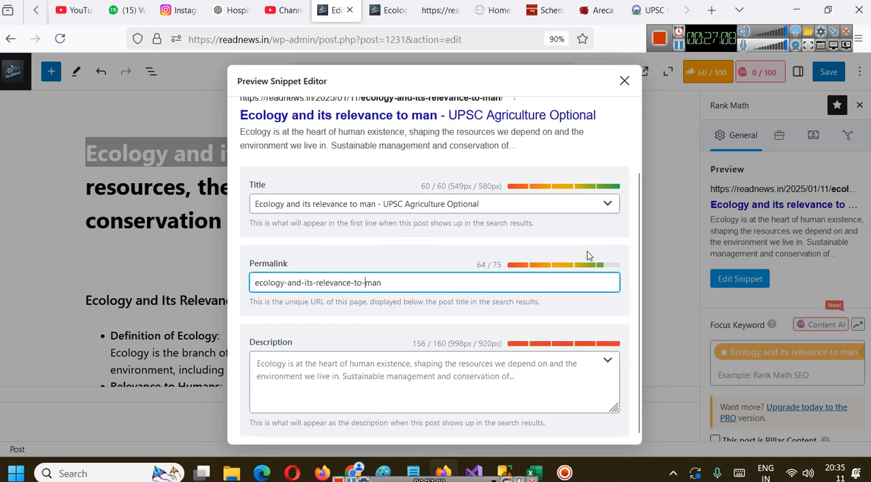
pyautogui.click(624, 81)
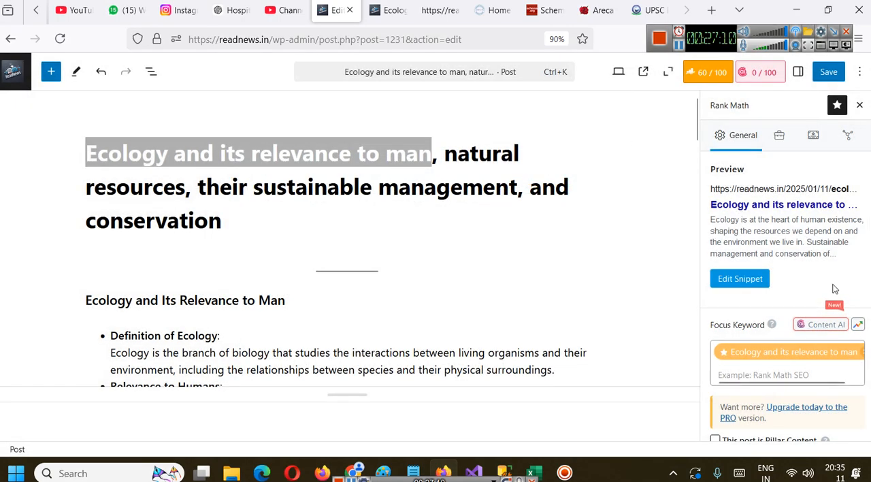
# Examine the Basic SEO checks against the "Ecology and Its Relevance to Man" heading and the rest of the post's content
pyautogui.scroll(-5, 823, 298)
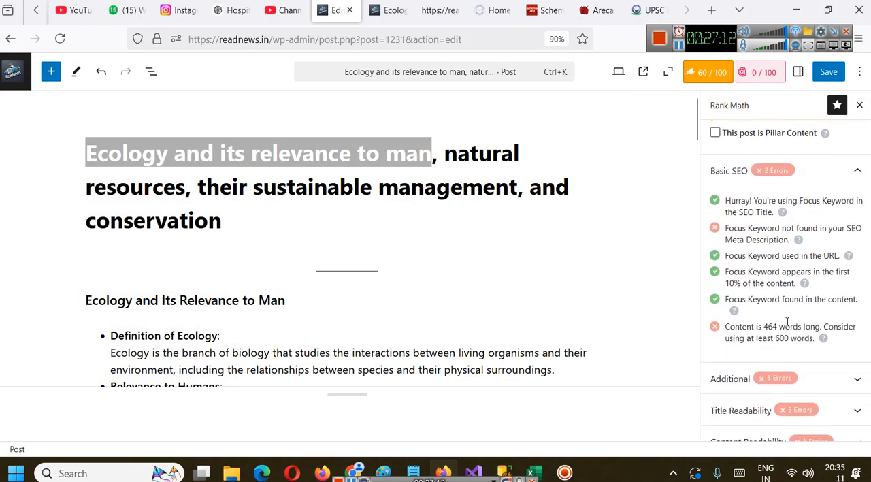
pyautogui.scroll(-1, 788, 321)
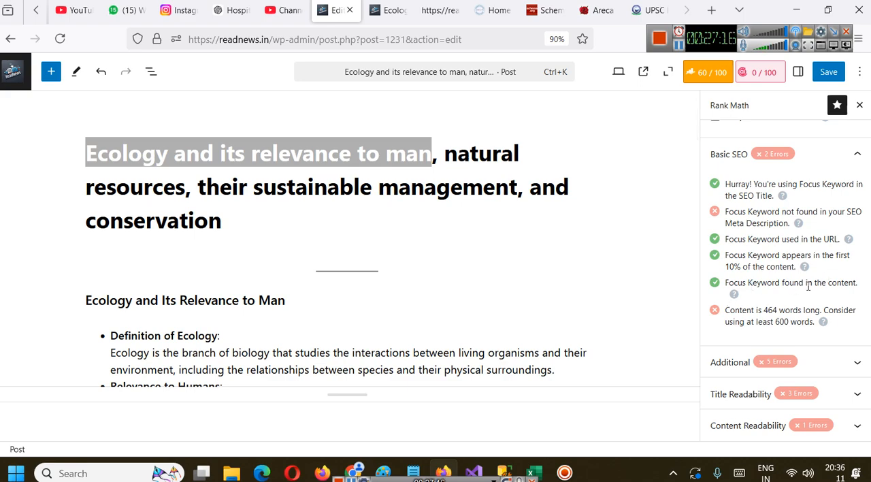
pyautogui.scroll(-2, 307, 244)
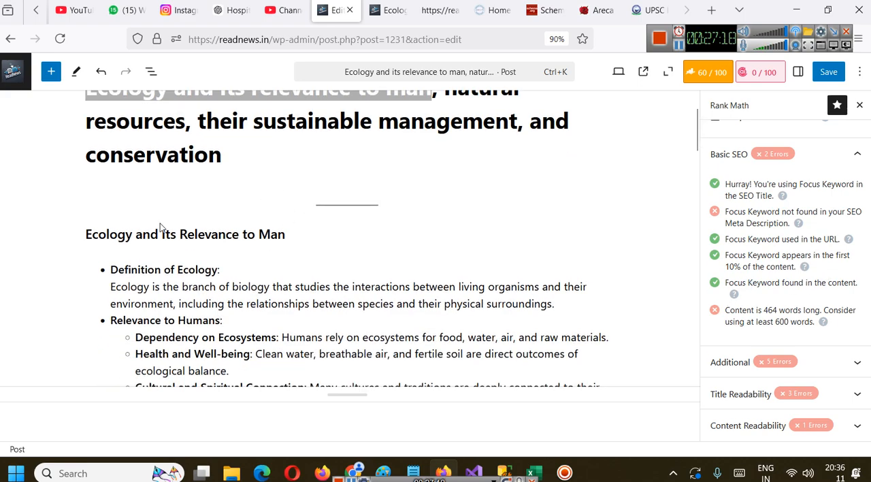
pyautogui.click(97, 231)
pyautogui.moveTo(86, 232); pyautogui.dragTo(298, 232)
pyautogui.hotkey('ctrl', 'c')
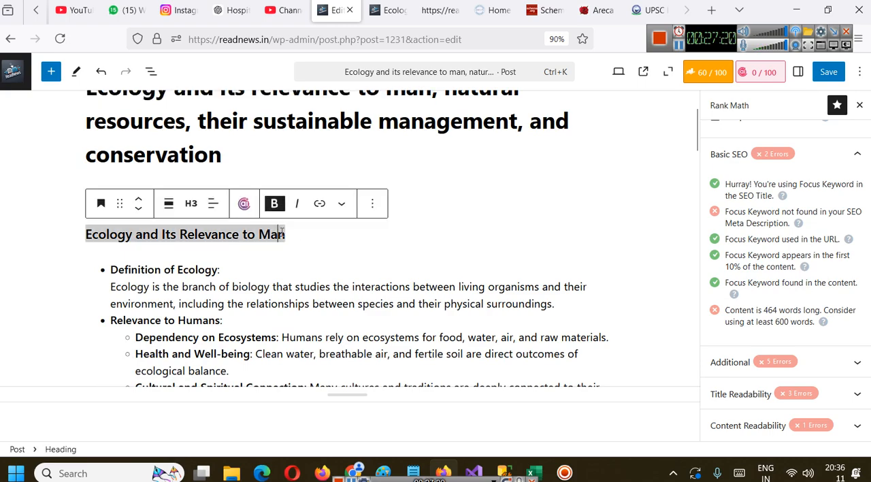
pyautogui.click(422, 234)
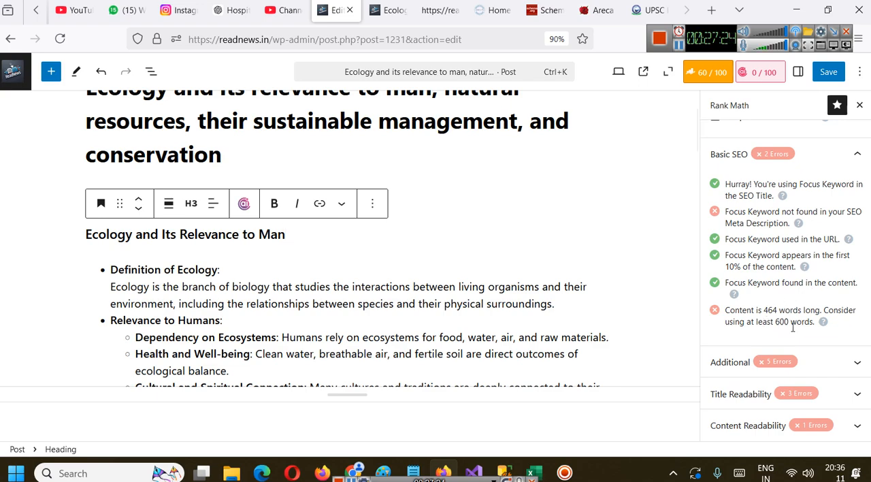
pyautogui.scroll(-10, 333, 218)
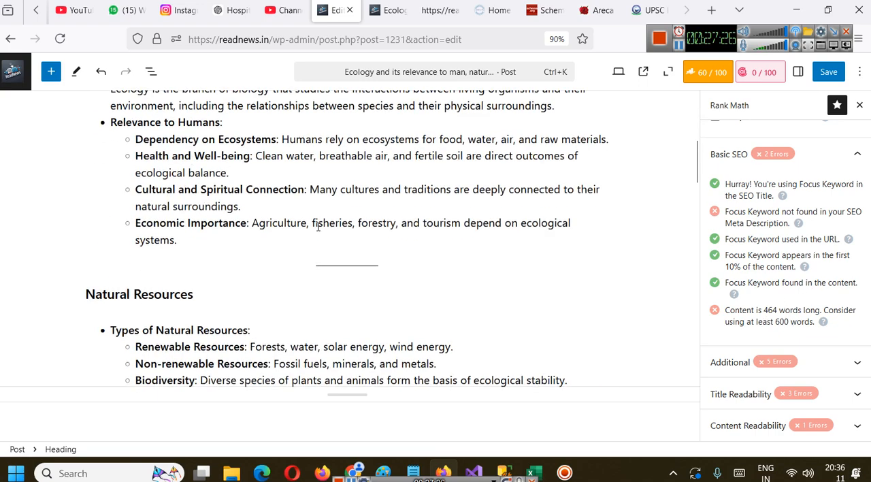
pyautogui.scroll(-8, 333, 218)
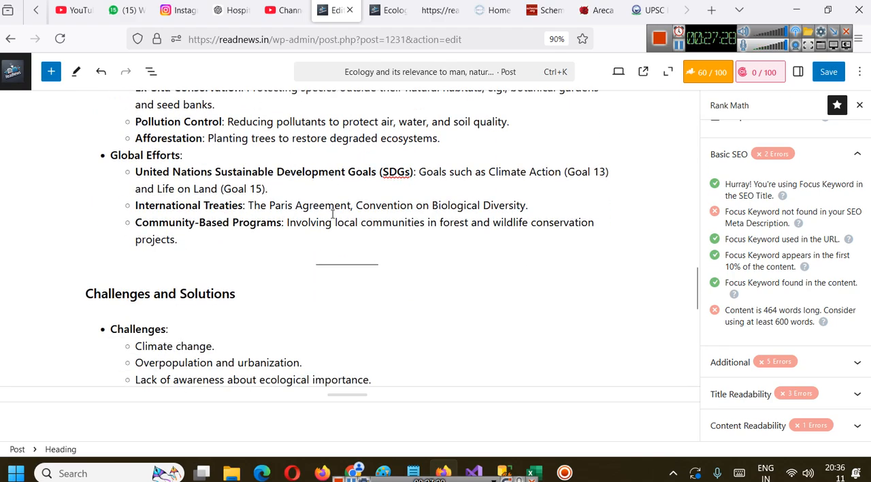
pyautogui.scroll(-2, 333, 214)
pyautogui.scroll(18, 333, 215)
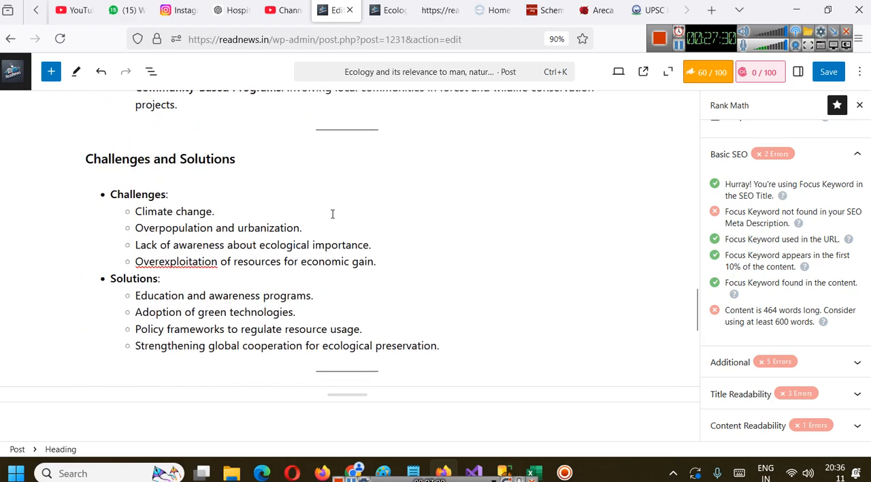
pyautogui.scroll(5, 786, 326)
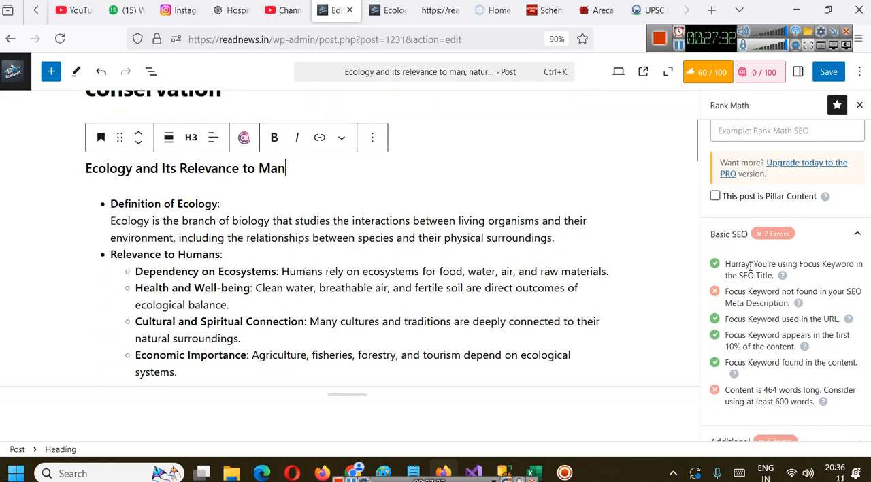
pyautogui.scroll(-5, 786, 340)
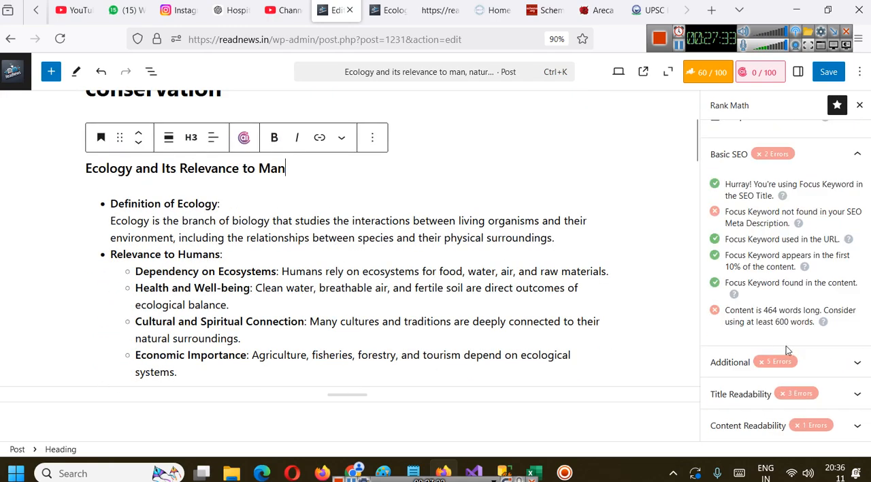
# Expand the Additional SEO checks and review them alongside the post's subheadings and body text
pyautogui.click(822, 364)
pyautogui.scroll(-3, 783, 327)
pyautogui.scroll(1, 752, 315)
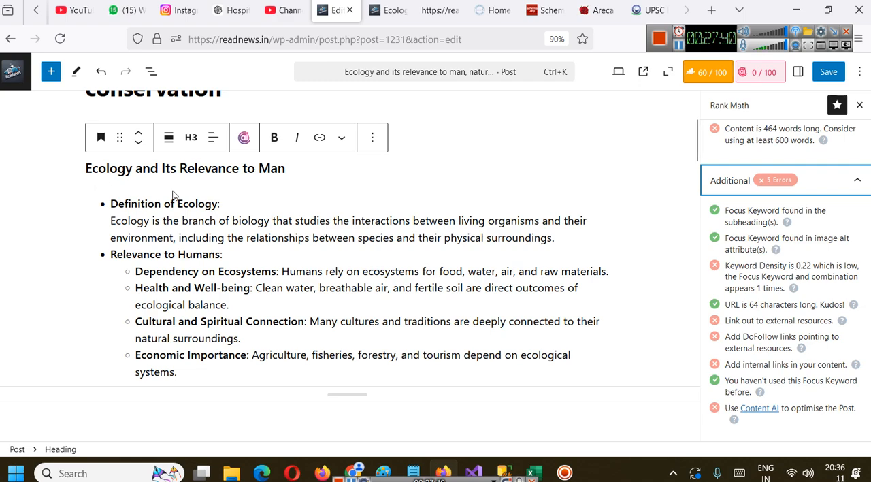
pyautogui.scroll(-3, 338, 306)
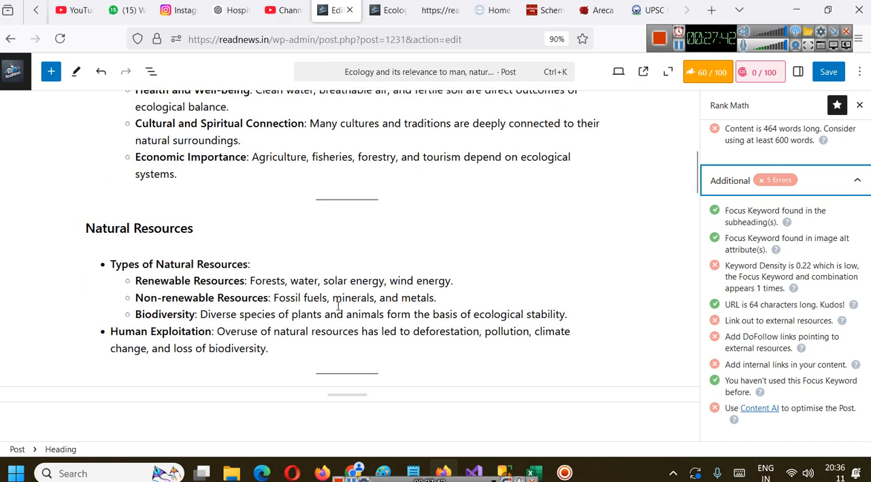
pyautogui.scroll(-3, 338, 306)
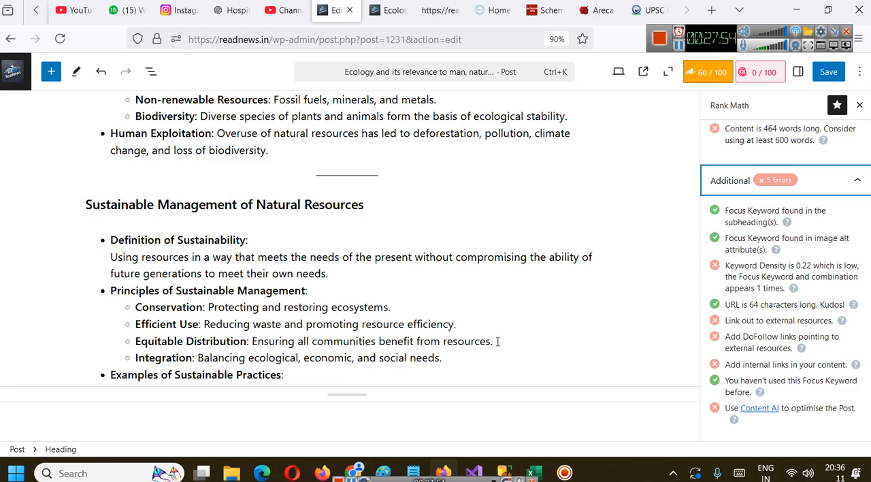
# Delete the separator below the Conclusion paragraph at the end of the post
pyautogui.scroll(-10, 252, 288)
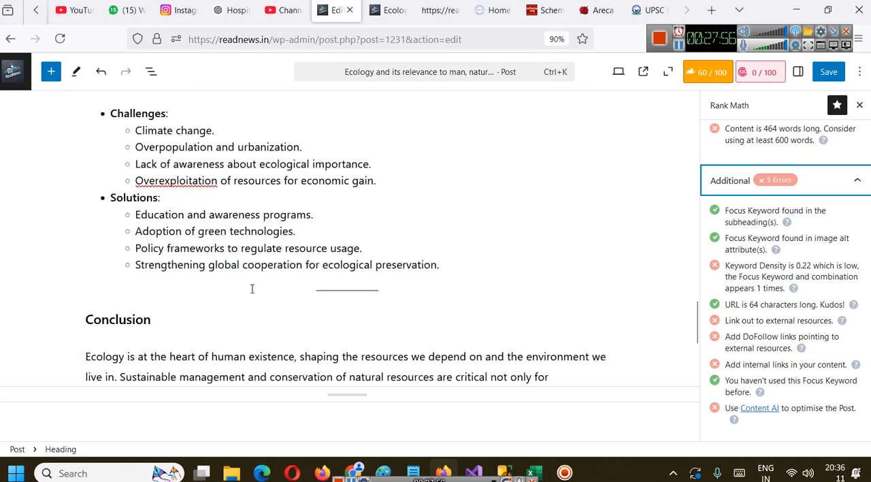
pyautogui.scroll(-2, 252, 289)
pyautogui.scroll(-2, 254, 292)
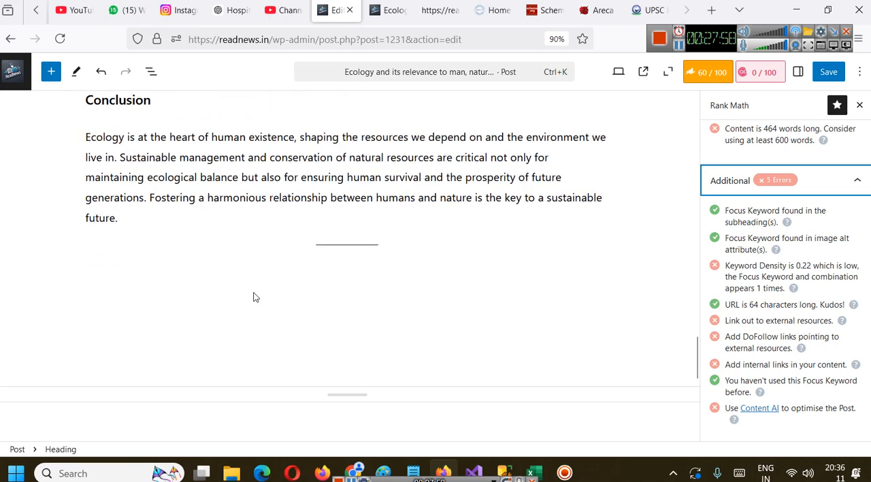
pyautogui.click(370, 245)
pyautogui.click(430, 225)
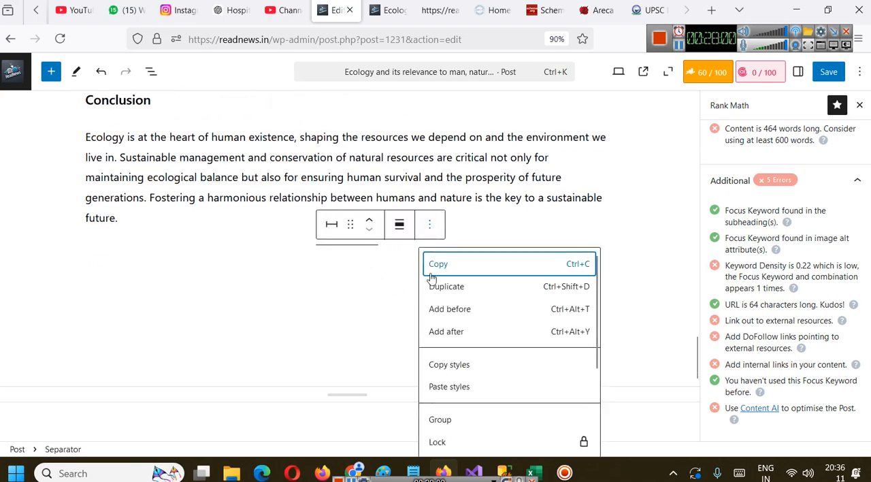
pyautogui.scroll(-3, 470, 408)
pyautogui.click(461, 441)
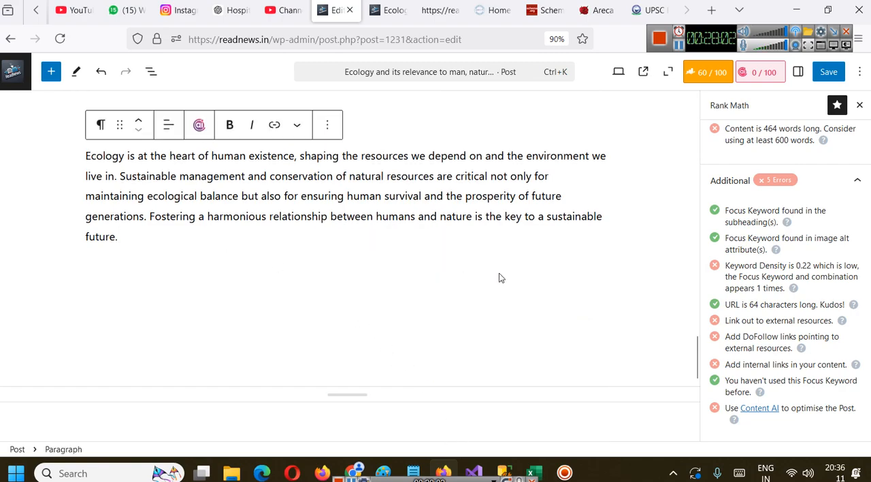
# Add a paragraph after the conclusion reading "If you like this description please read our other ecology posts"
pyautogui.scroll(-1, 754, 348)
pyautogui.scroll(2, 268, 297)
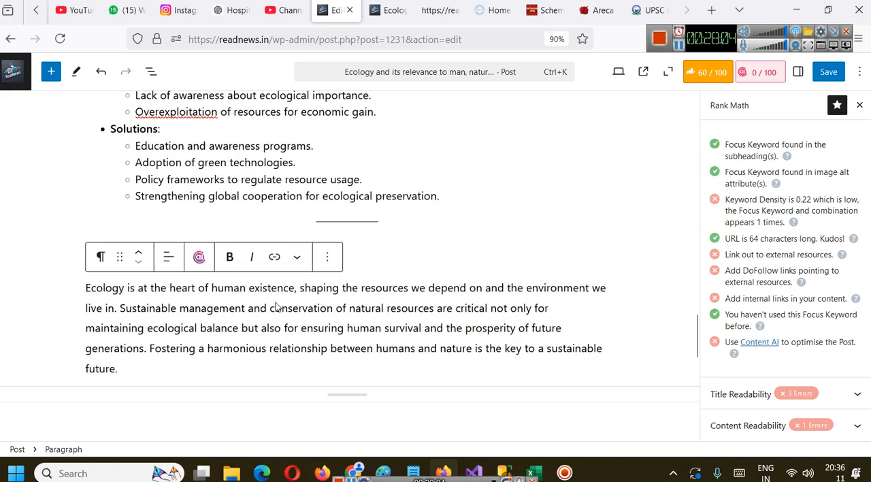
pyautogui.scroll(-2, 176, 366)
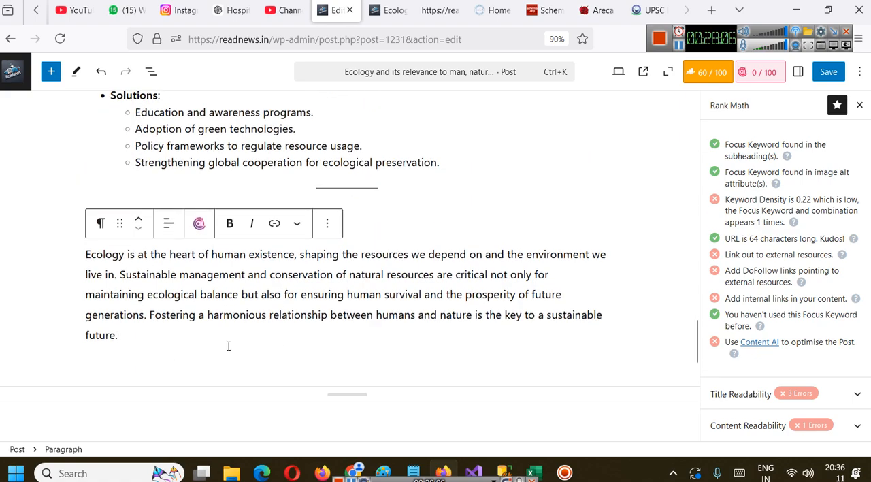
pyautogui.press('Return')
pyautogui.write('If')
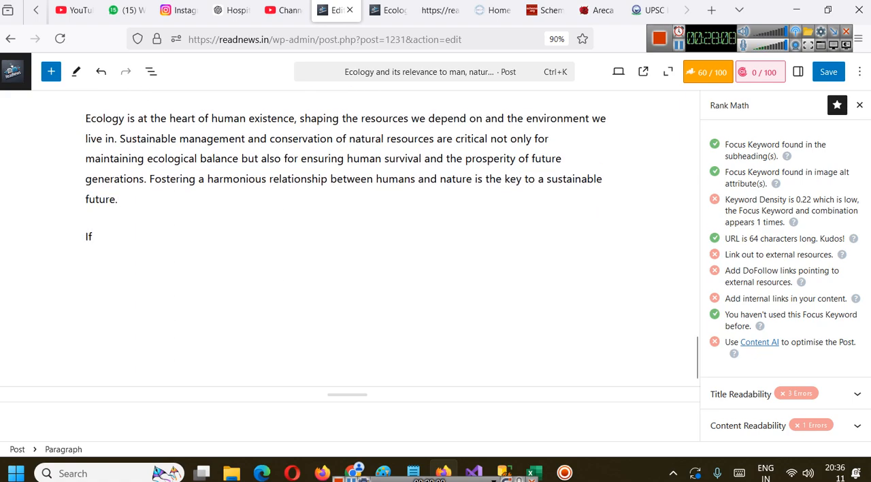
pyautogui.write(' you like this')
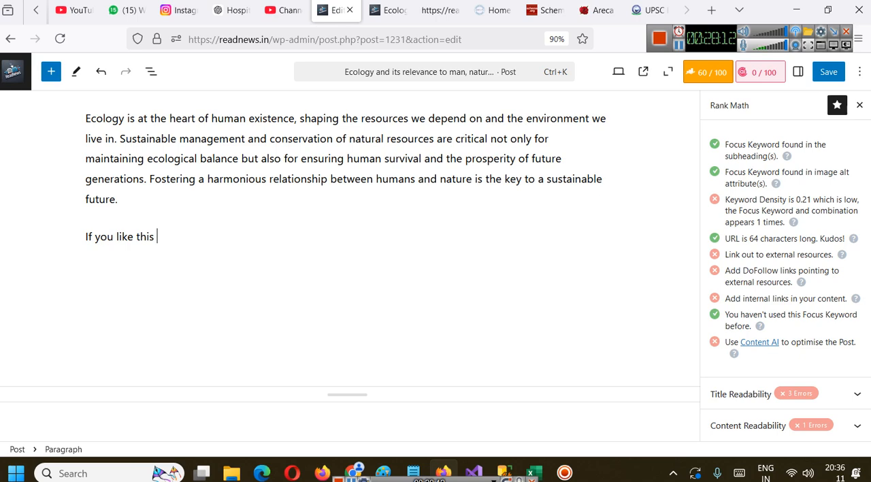
pyautogui.press('BackSpace')
pyautogui.press('BackSpace')
pyautogui.press('BackSpace')
pyautogui.write('description ple')
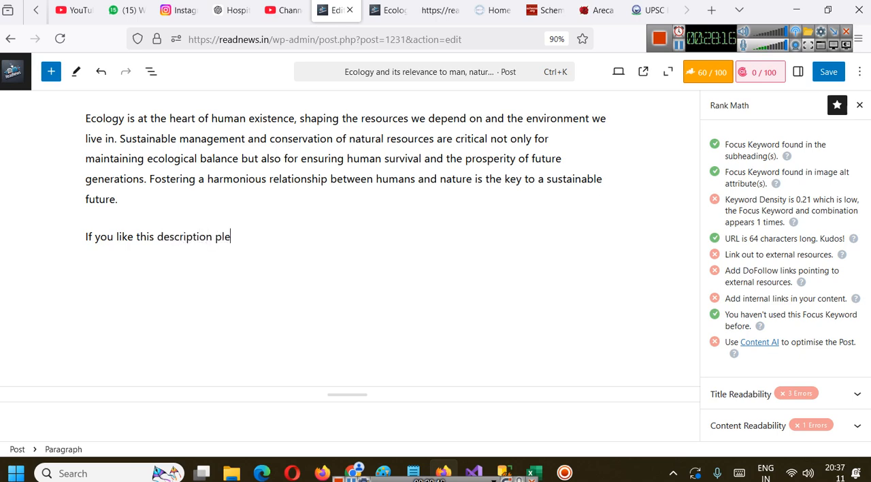
pyautogui.write('ase read our other e')
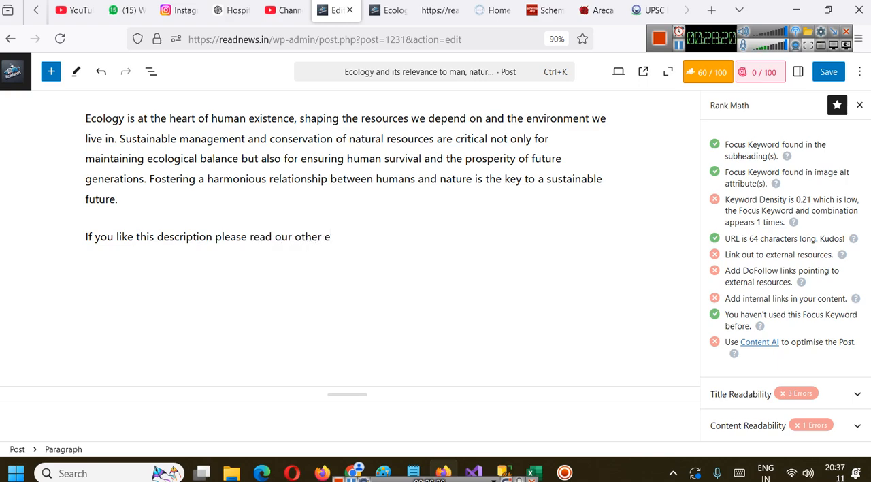
pyautogui.write('cology posts')
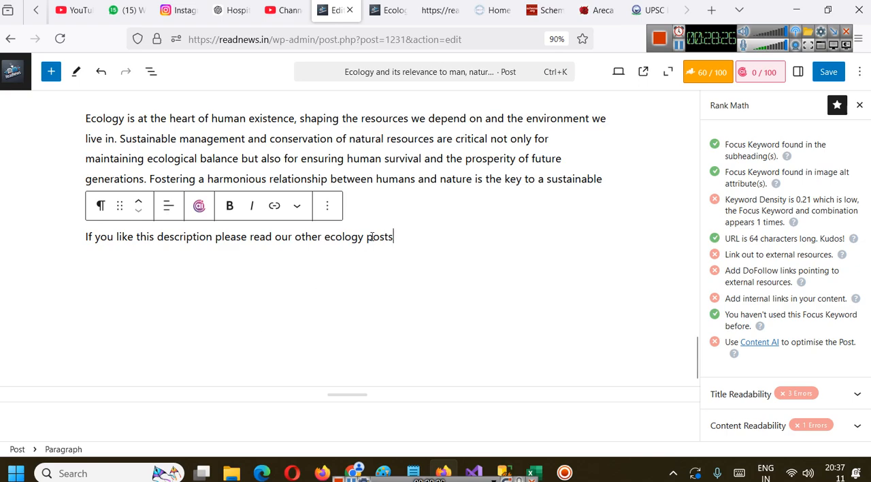
pyautogui.moveTo(395, 236); pyautogui.dragTo(325, 238)
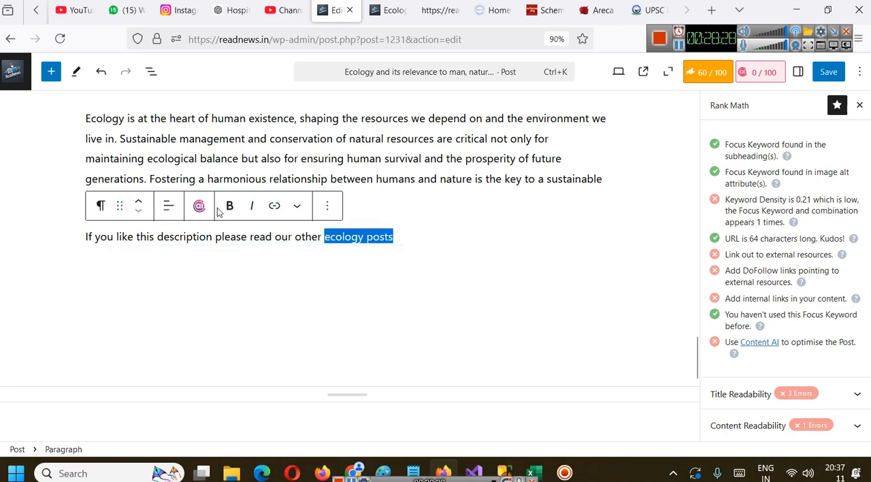
pyautogui.click(272, 206)
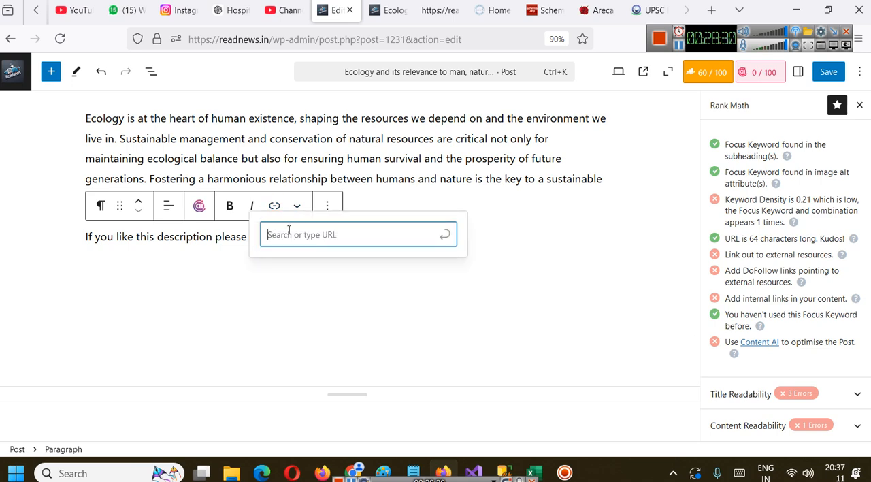
pyautogui.write('h')
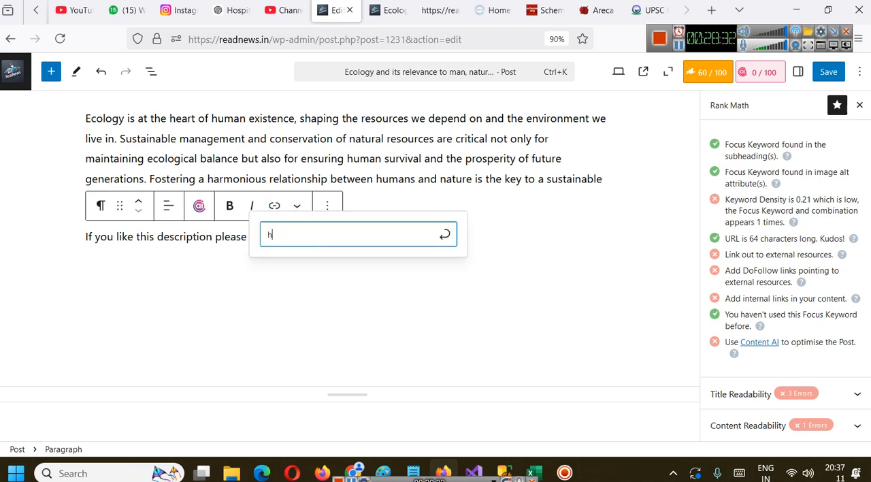
pyautogui.write('ttps://')
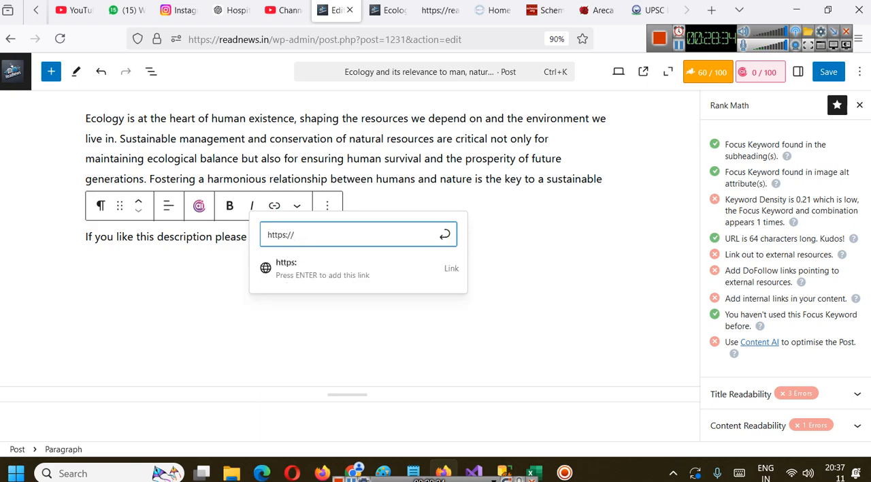
pyautogui.write('readnews.in')
pyautogui.press('Return')
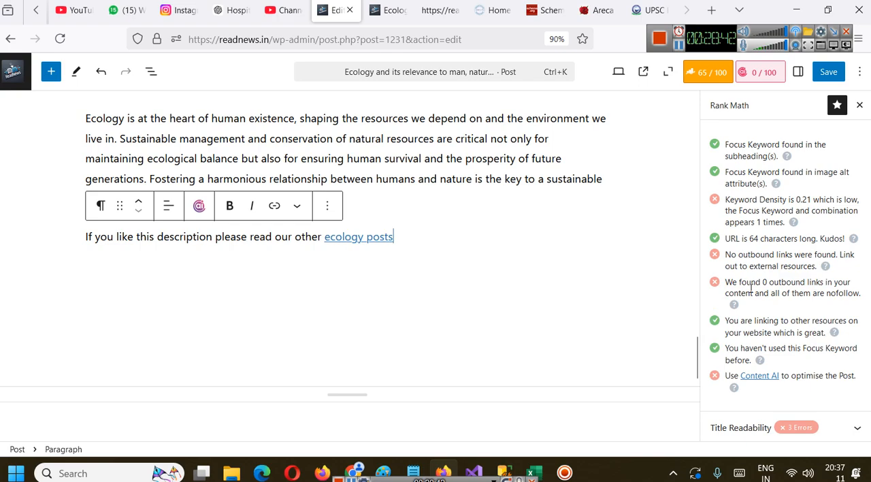
# Save the post and review its Additional and Basic SEO checks
pyautogui.scroll(-1, 830, 332)
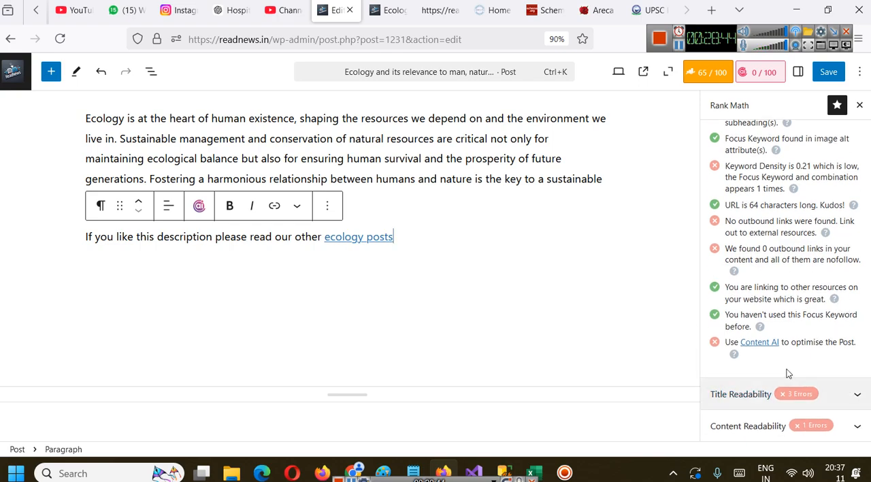
pyautogui.scroll(2, 394, 227)
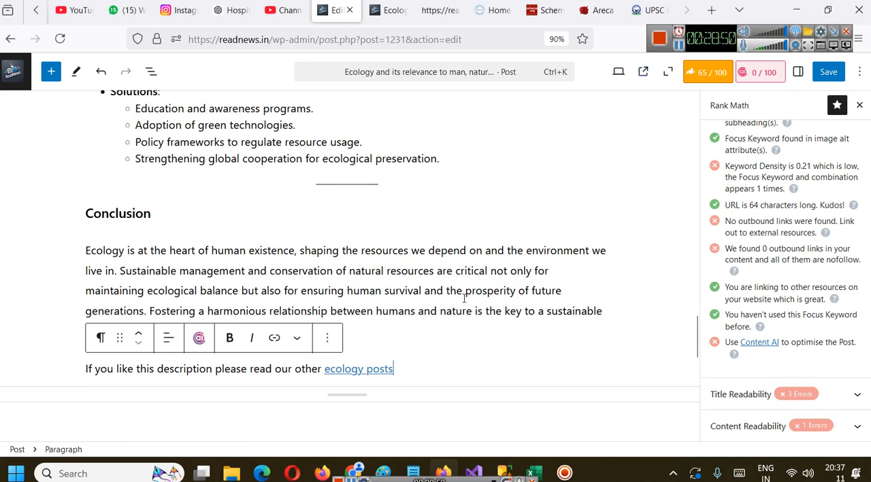
pyautogui.scroll(15, 470, 298)
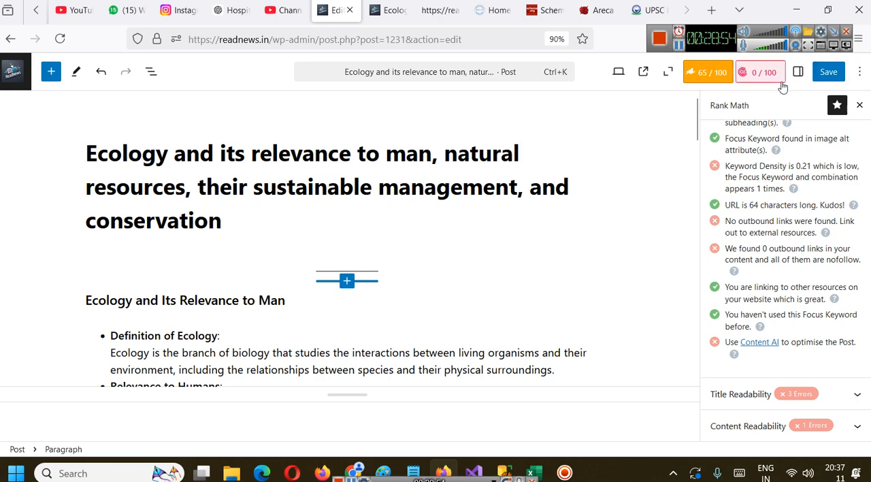
pyautogui.click(823, 72)
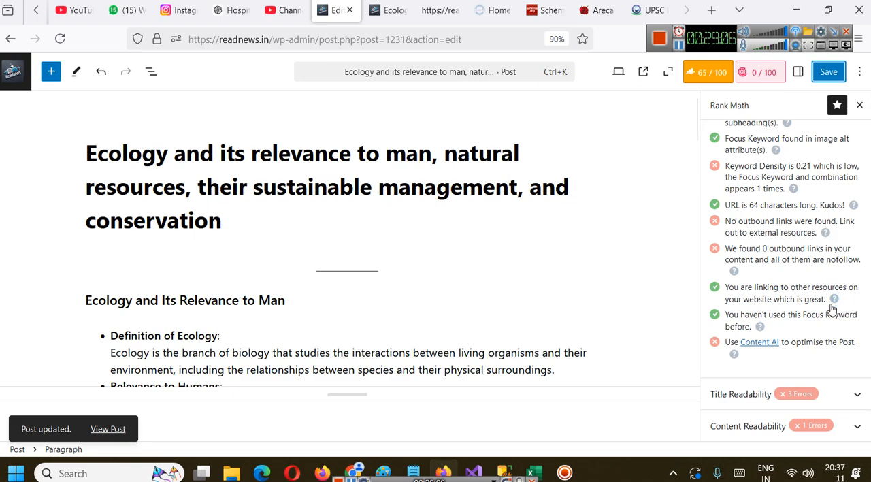
pyautogui.scroll(2, 832, 310)
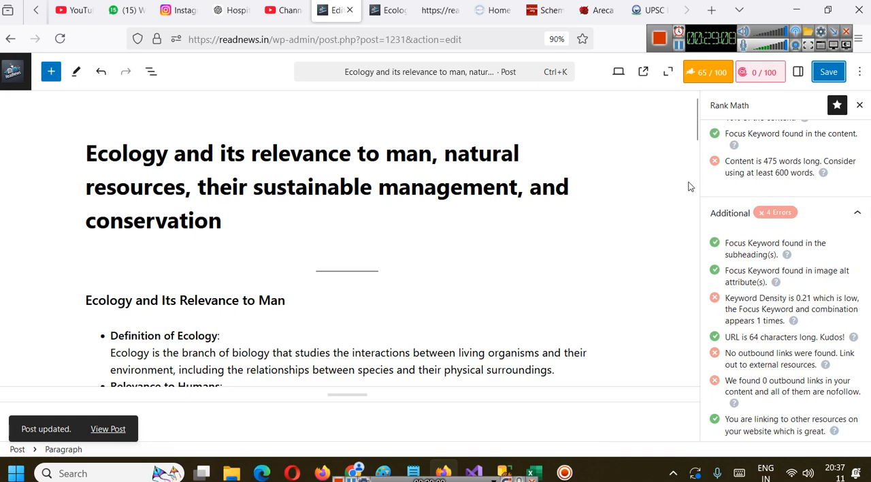
pyautogui.scroll(2, 788, 245)
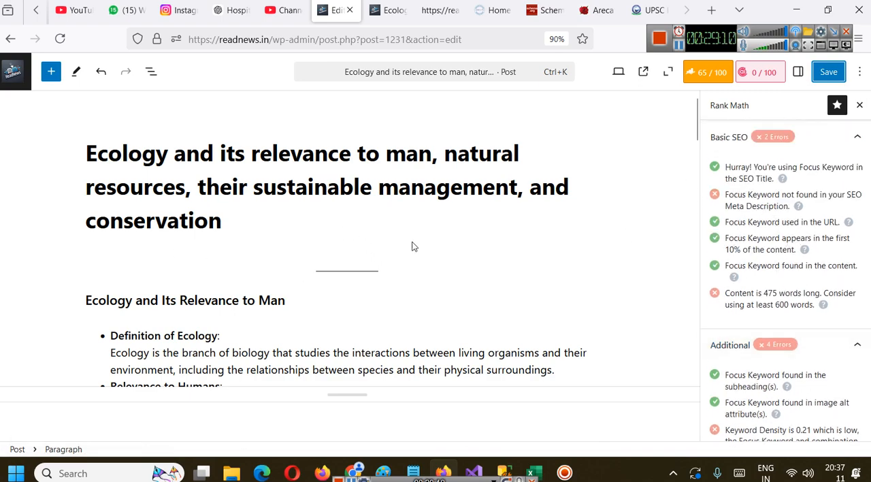
# Use the post title "Ecology and its relevance to man, natural resources, their sustainable management, and conservation" as the snippet description
pyautogui.scroll(6, 732, 231)
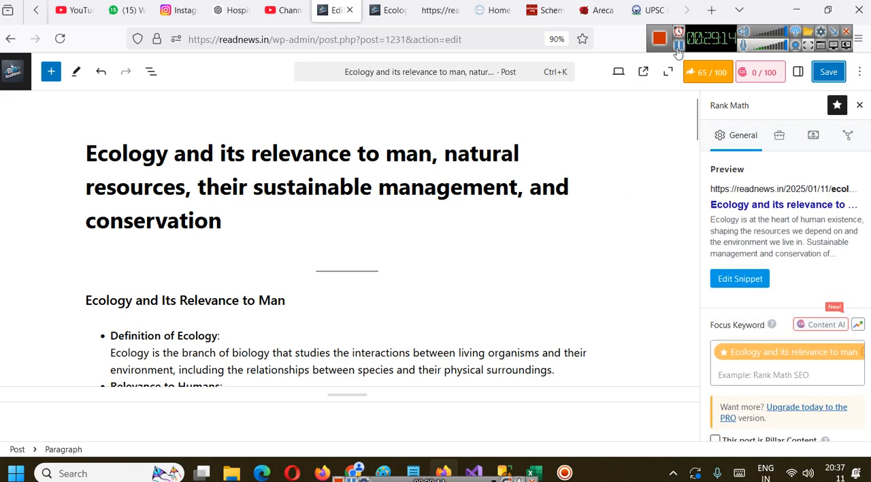
pyautogui.tripleClick(309, 166)
pyautogui.hotkey('ctrl', 'c')
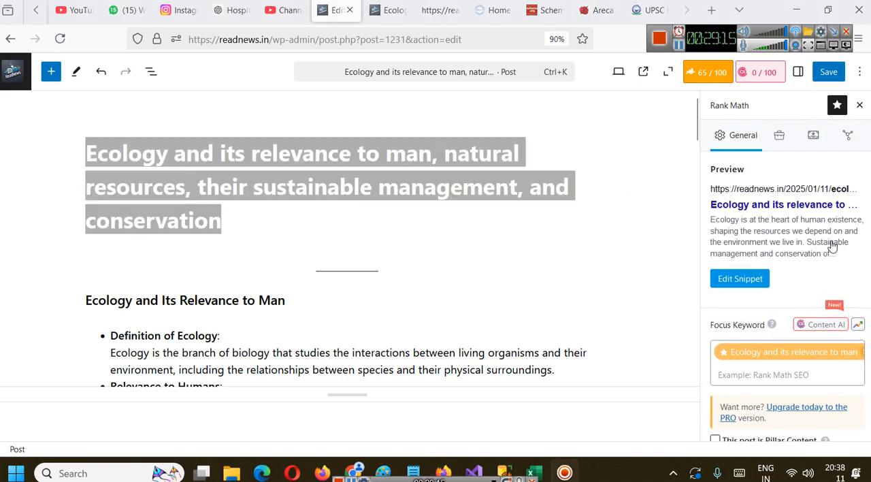
pyautogui.click(745, 278)
pyautogui.scroll(-2, 474, 310)
pyautogui.click(352, 379)
pyautogui.hotkey('ctrl', 'v')
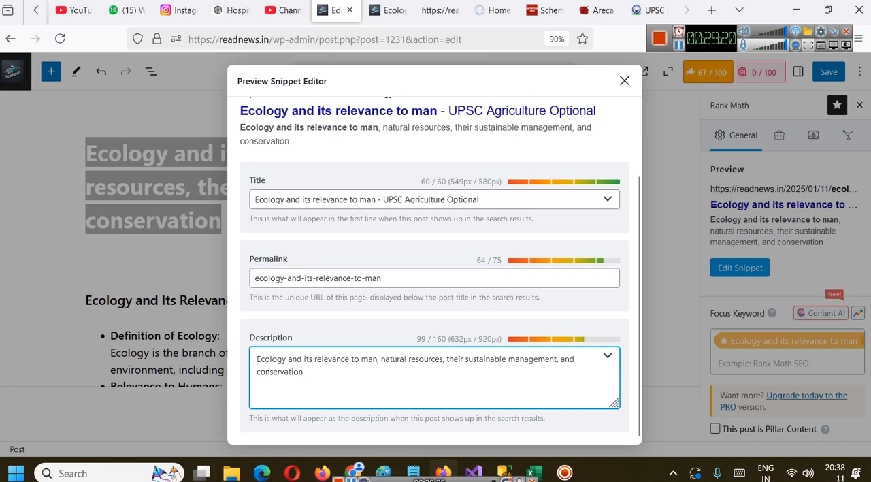
# Begin the snippet description with "Read", end it with "essay for UPSC Agriculture Optional topic", and save the post
pyautogui.write('Read ')
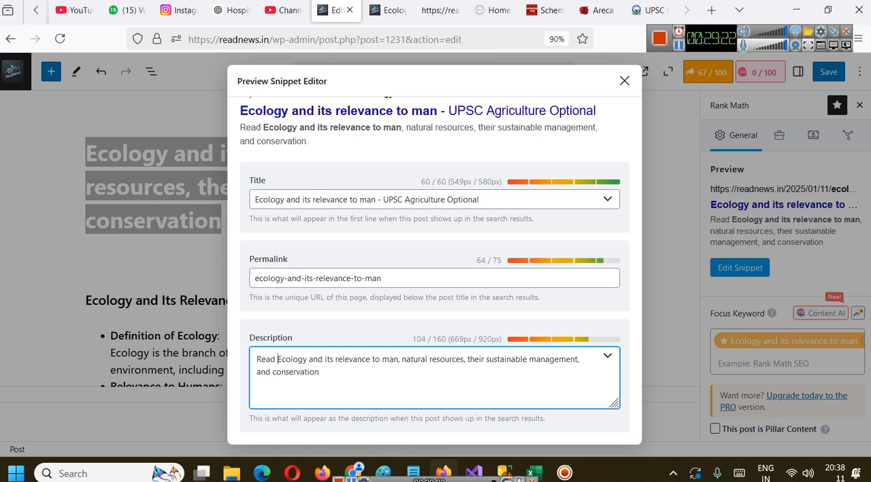
pyautogui.write('essay for ')
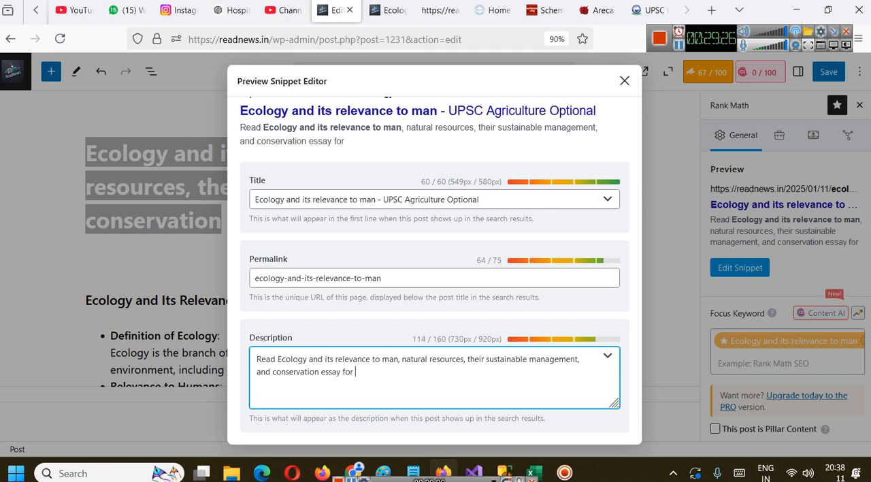
pyautogui.write('UPSC Agr')
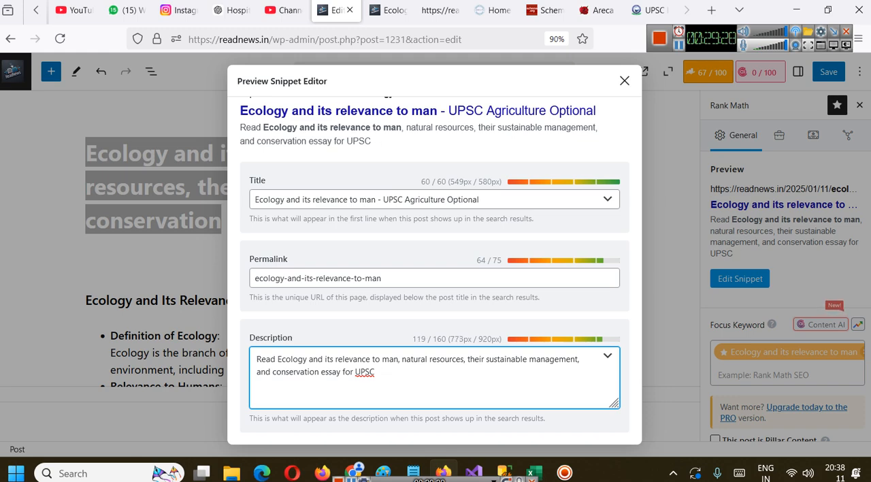
pyautogui.write('icult')
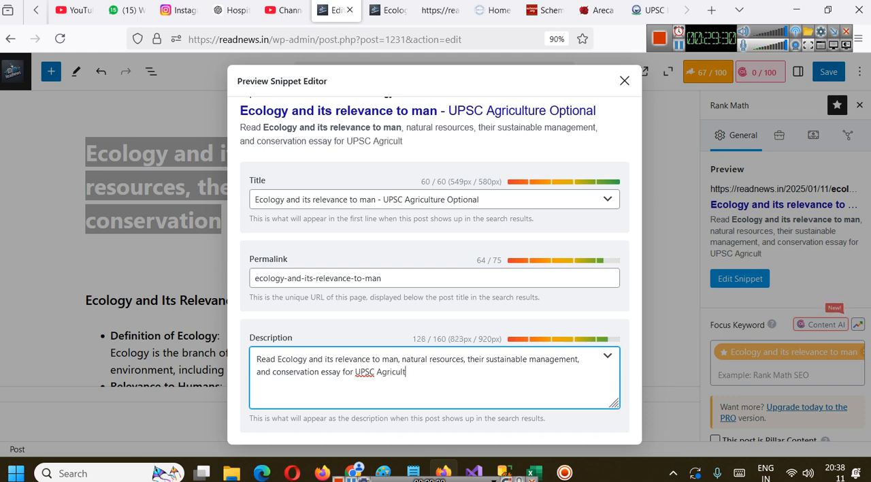
pyautogui.write('ure Optiona')
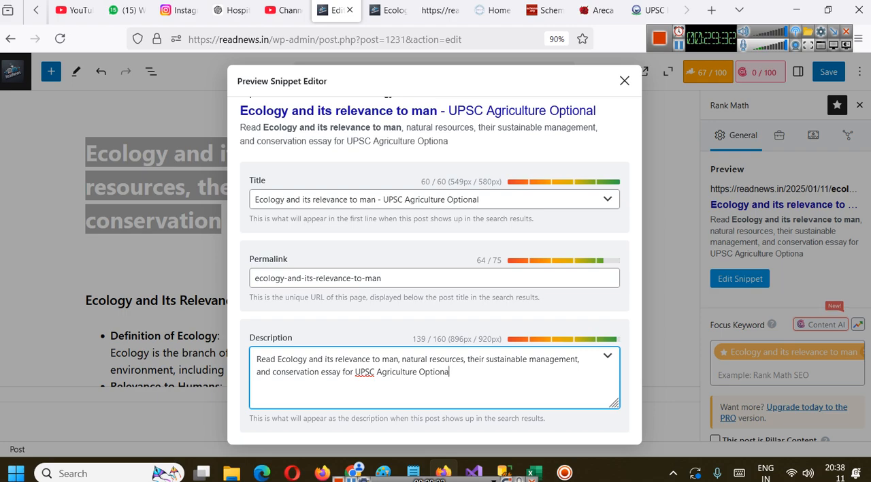
pyautogui.write('l topic')
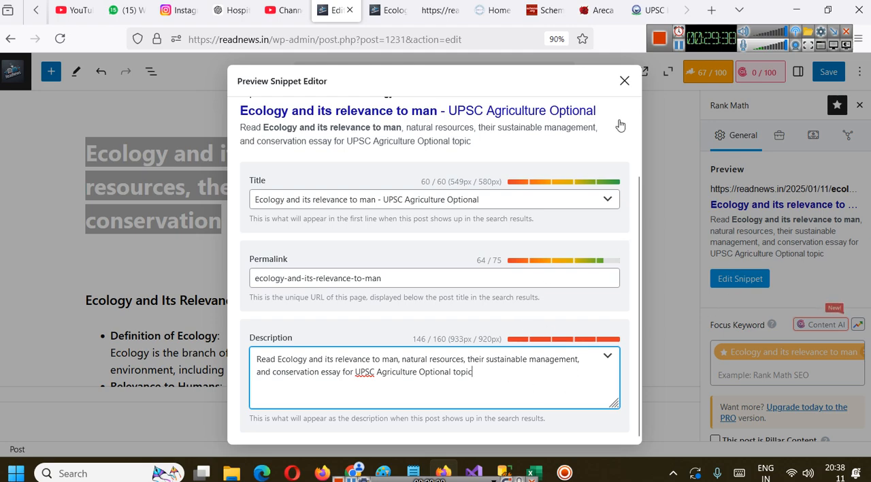
pyautogui.click(624, 80)
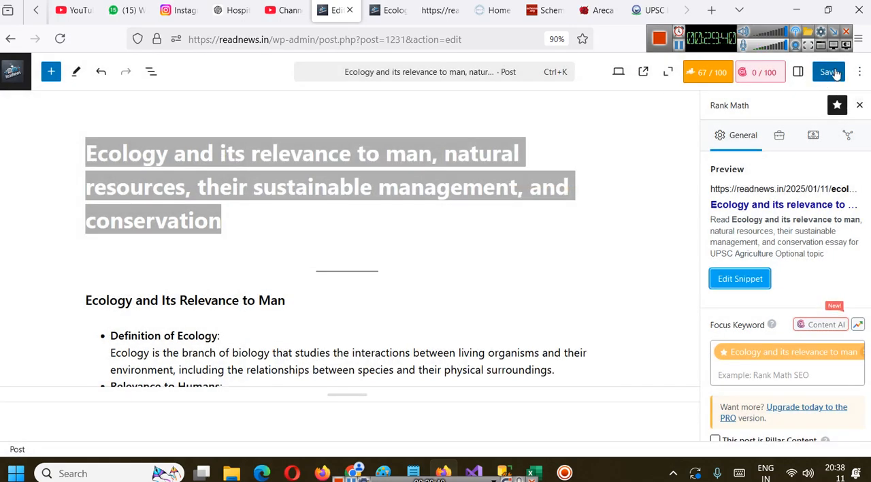
pyautogui.click(829, 73)
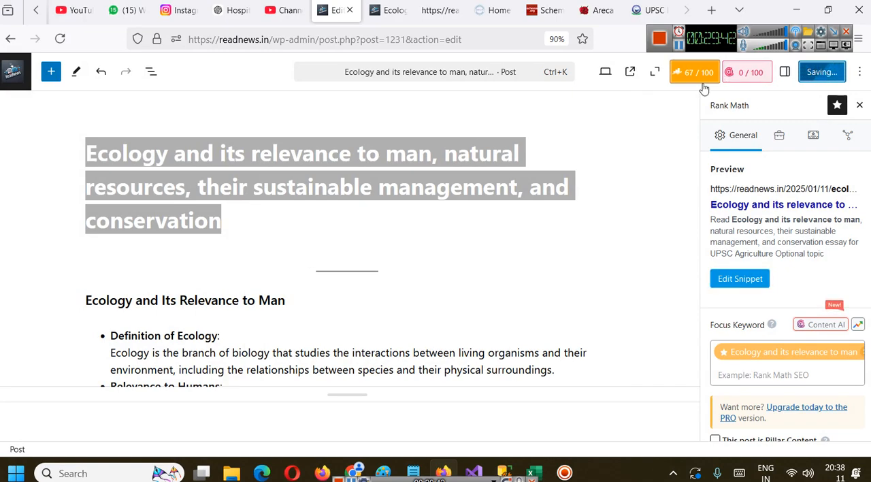
# Review the Basic SEO, Additional and Title Readability checks and open the guide on positive or negative sentiment words in titles
pyautogui.scroll(-3, 769, 347)
pyautogui.scroll(-3, 760, 333)
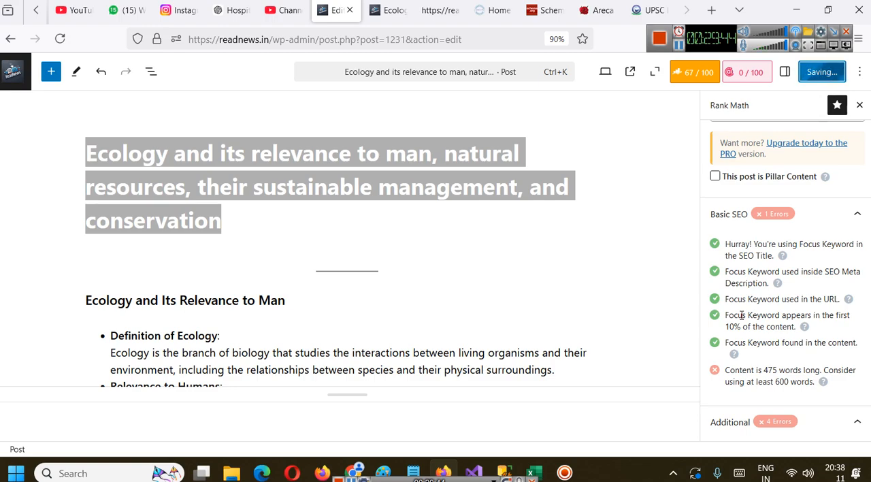
pyautogui.scroll(-5, 749, 320)
pyautogui.scroll(-3, 771, 272)
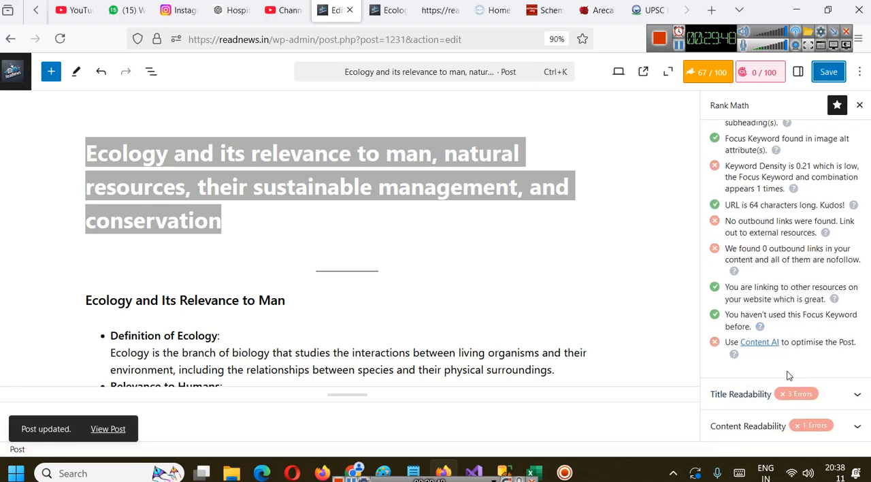
pyautogui.click(786, 394)
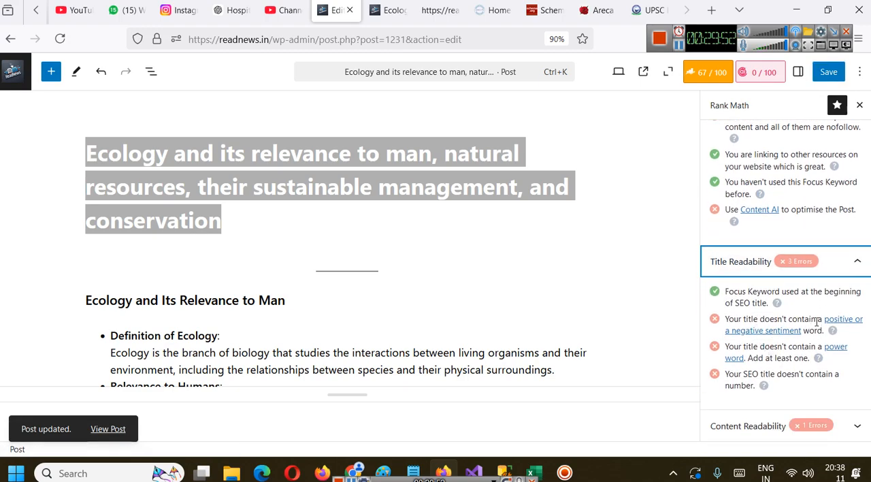
pyautogui.click(790, 331)
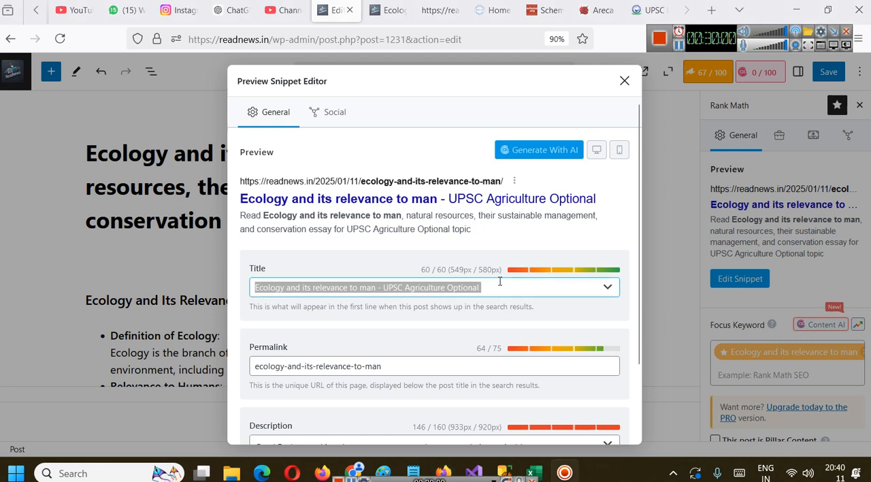
# Try replacing the snippet's SEO title with "Ecology and its Significance to Humanity – UPSC Agriculture Optional"
pyautogui.click(499, 281)
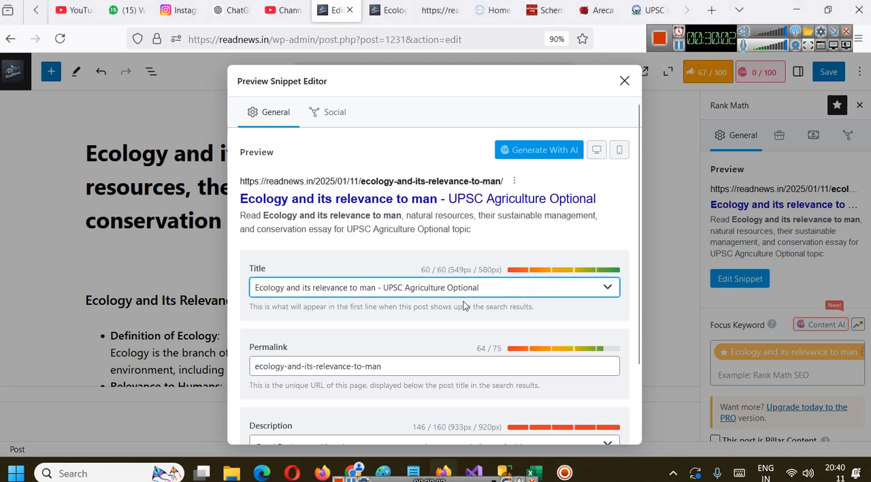
pyautogui.write('-')
pyautogui.press('BackSpace')
pyautogui.press('BackSpace')
pyautogui.doubleClick(327, 287)
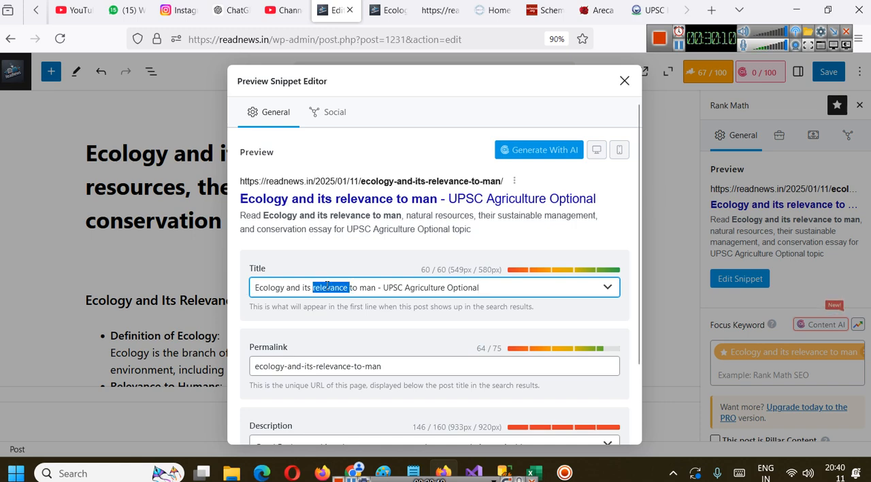
pyautogui.hotkey('ctrl', 'a')
pyautogui.write('Ecology and its Significance to Humanity – UPSC Agriculture Optional')
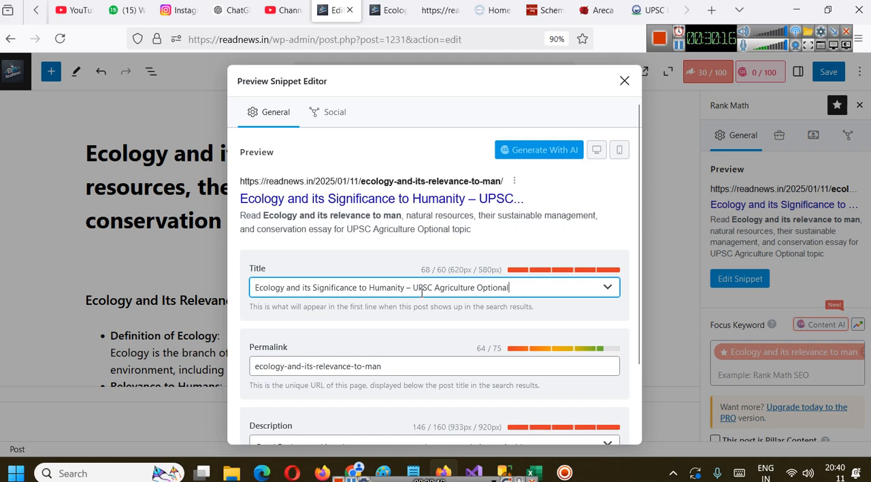
pyautogui.hotkey('ctrl', 'z')
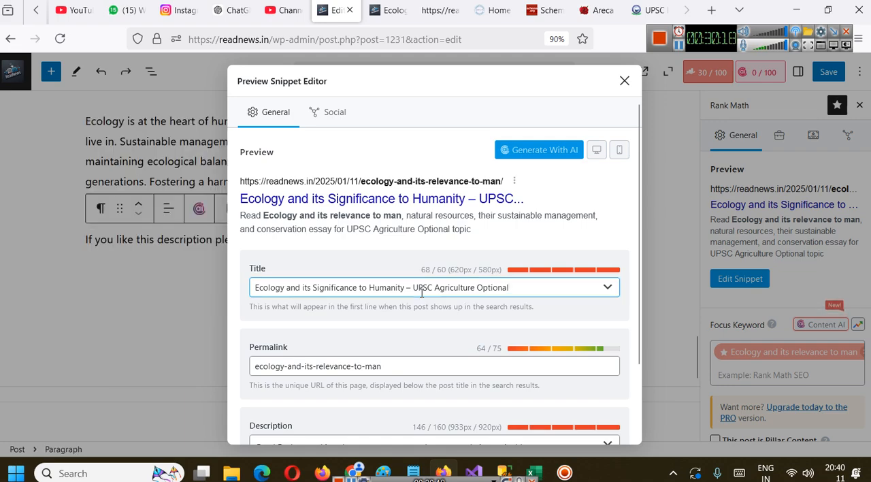
pyautogui.click(429, 289)
pyautogui.click(624, 81)
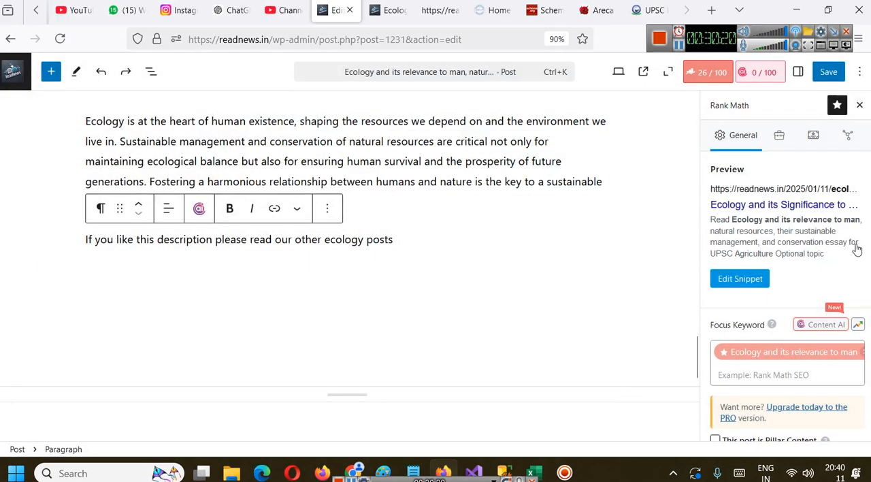
# Review the SEO checks and search the page for "posi" to locate the title sentiment check
pyautogui.scroll(-4, 844, 255)
pyautogui.scroll(-1, 810, 274)
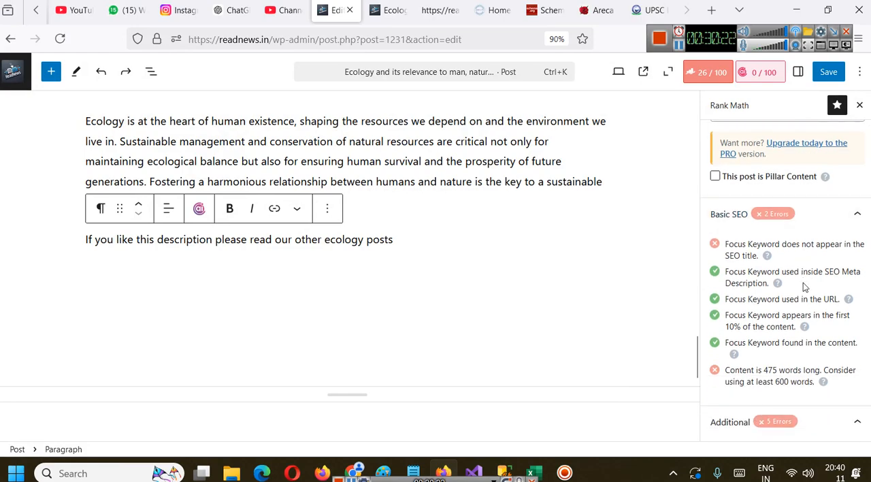
pyautogui.scroll(-4, 803, 284)
pyautogui.scroll(-1, 803, 282)
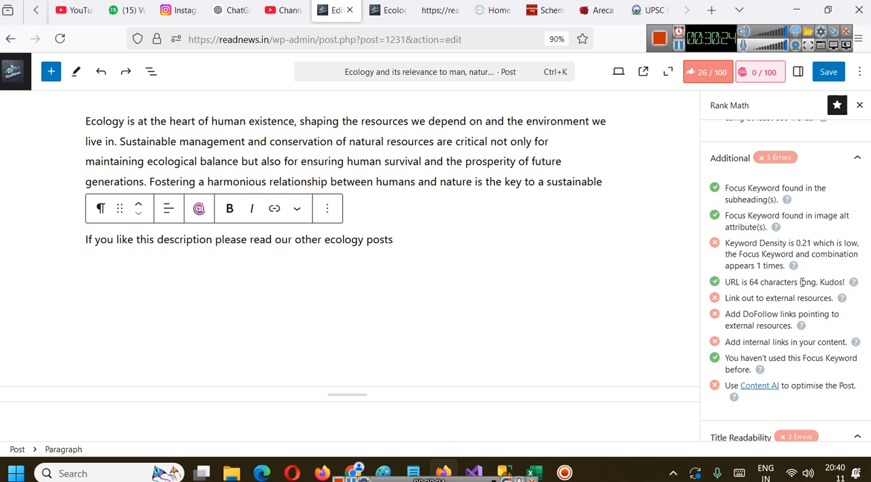
pyautogui.hotkey('ctrl', 'f')
pyautogui.write('posi')
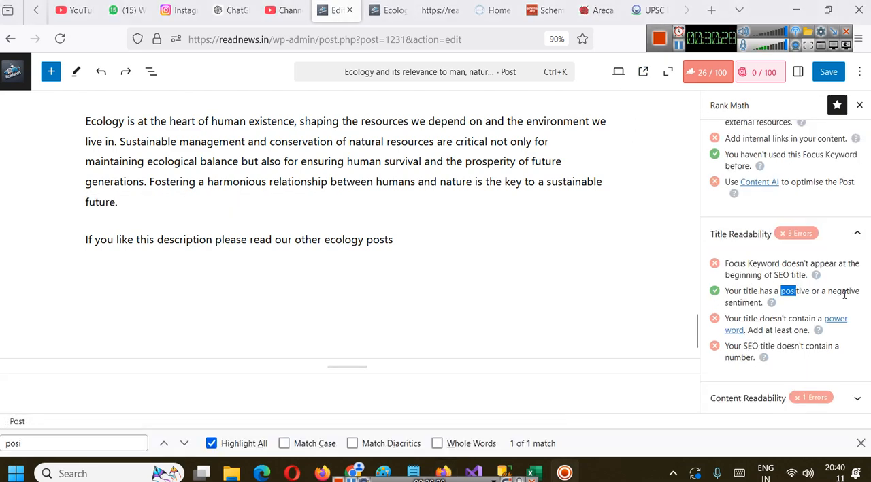
# Try to undo the SEO title change in the snippet editor
pyautogui.scroll(8, 786, 225)
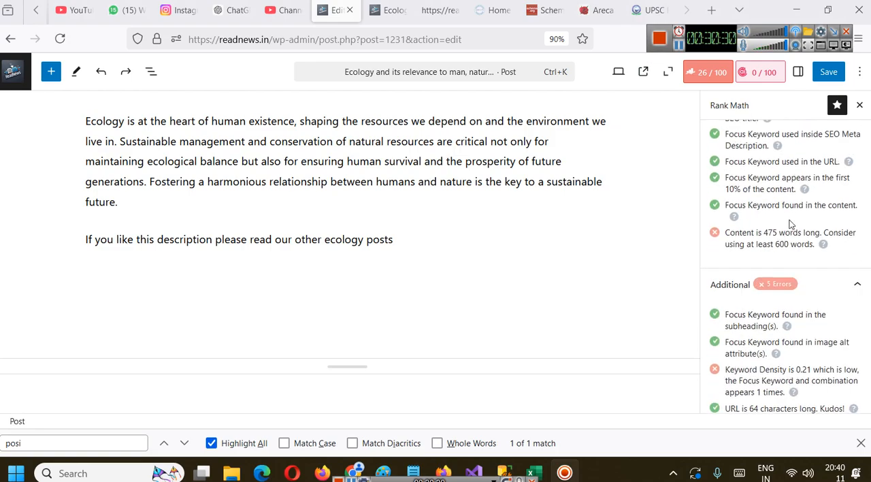
pyautogui.scroll(3, 790, 225)
pyautogui.click(759, 275)
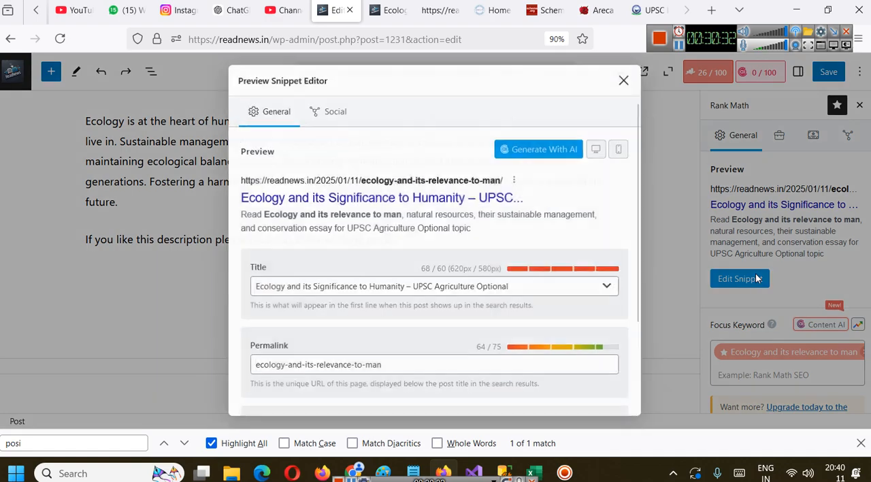
pyautogui.hotkey('ctrl', 'z')
pyautogui.hotkey('ctrl', 'z')
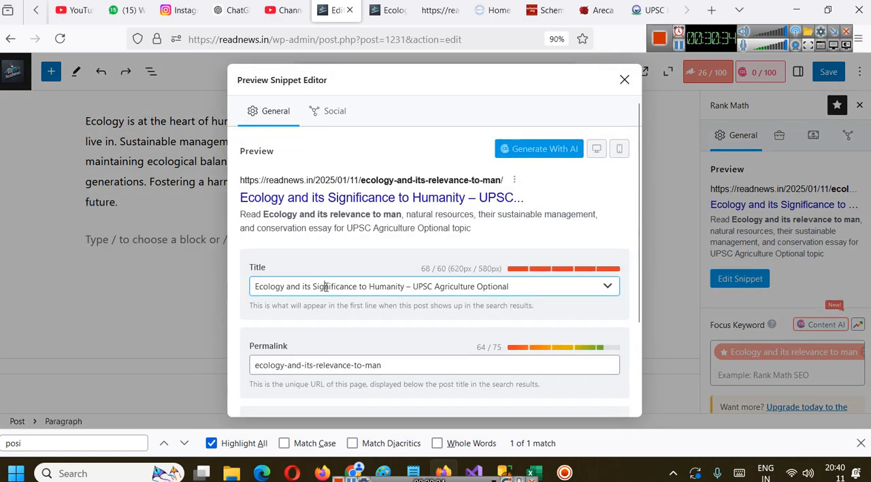
pyautogui.doubleClick(327, 288)
pyautogui.hotkey('ctrl', 'z')
# Replace the word "Significance" with "Relevance" in the snippet's SEO title and close the snippet editor
pyautogui.doubleClick(326, 287)
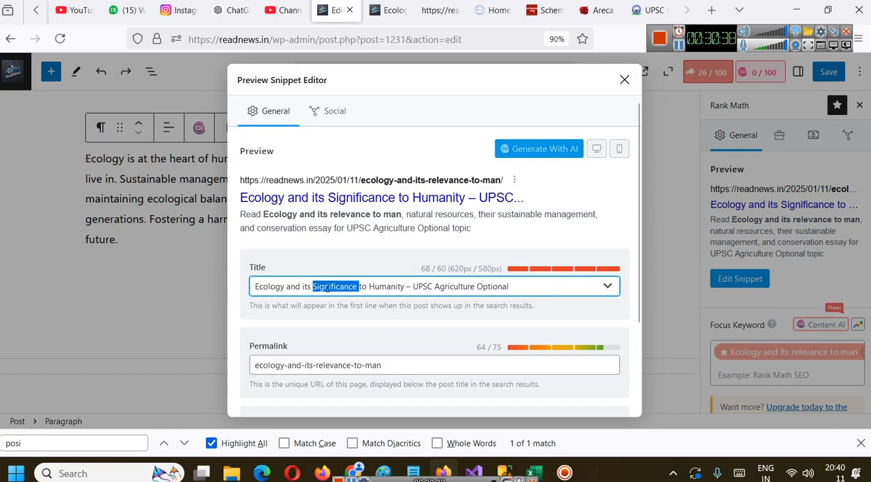
pyautogui.write('Rele')
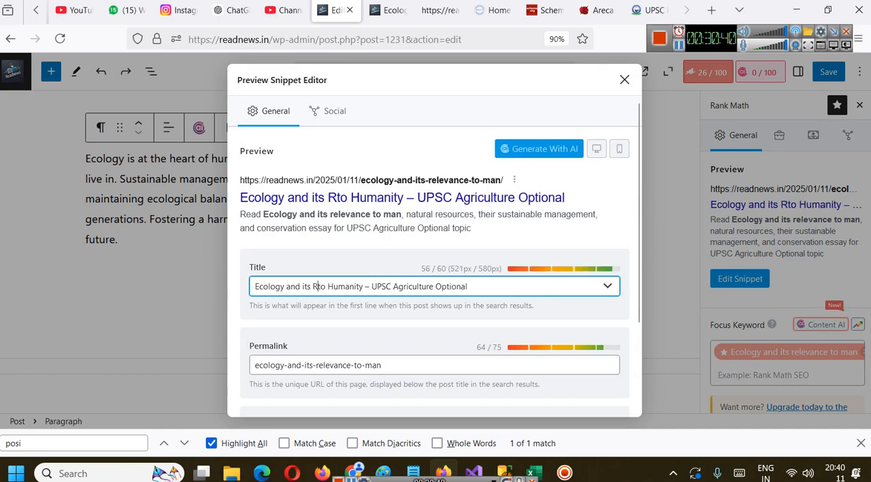
pyautogui.write('vance')
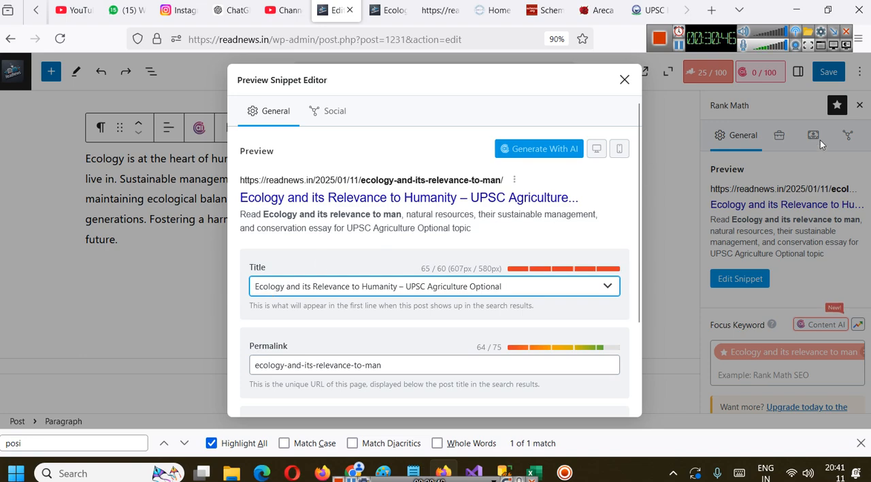
pyautogui.click(624, 81)
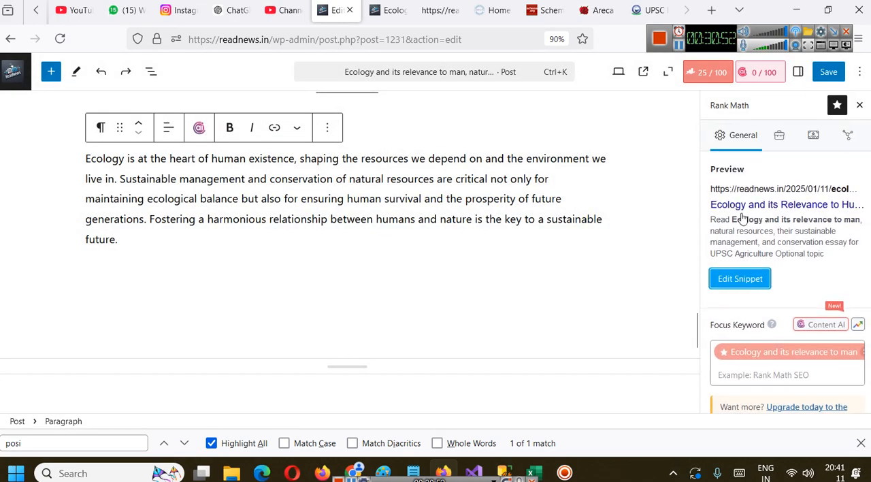
# Restore the SEO title beginning with "Ecology and its relevance to" in the snippet and save the post
pyautogui.scroll(-1, 742, 214)
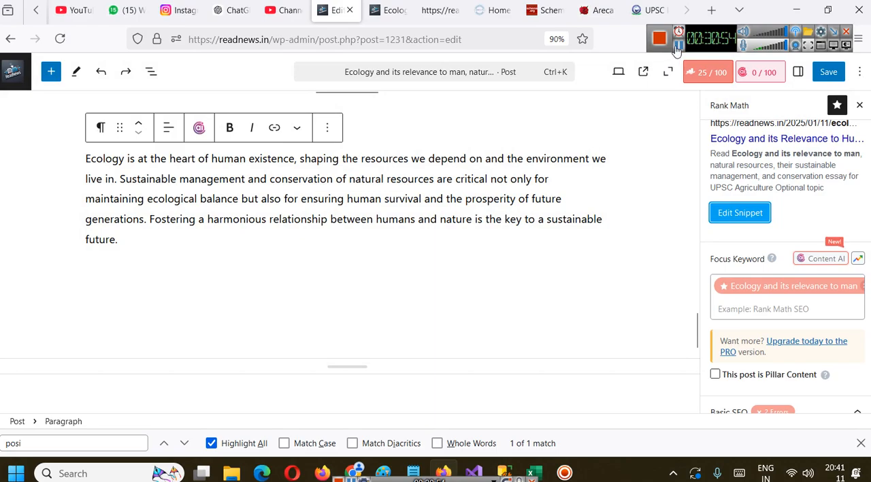
pyautogui.click(679, 46)
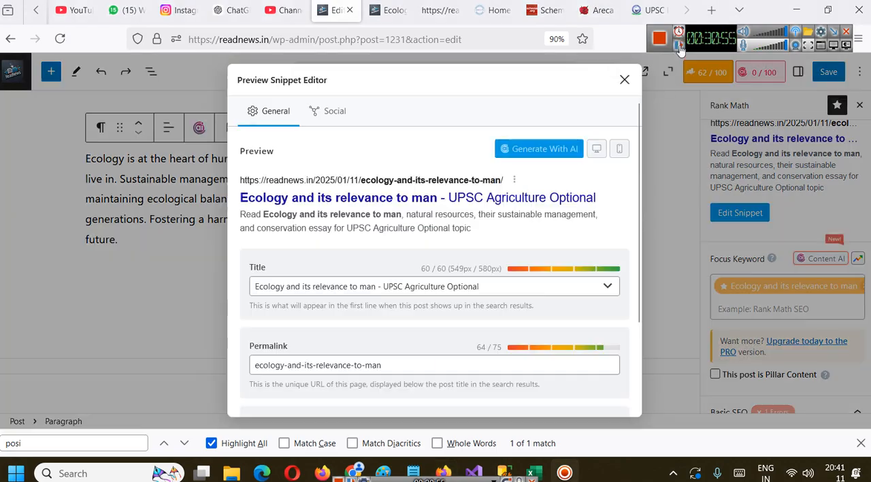
pyautogui.click(625, 79)
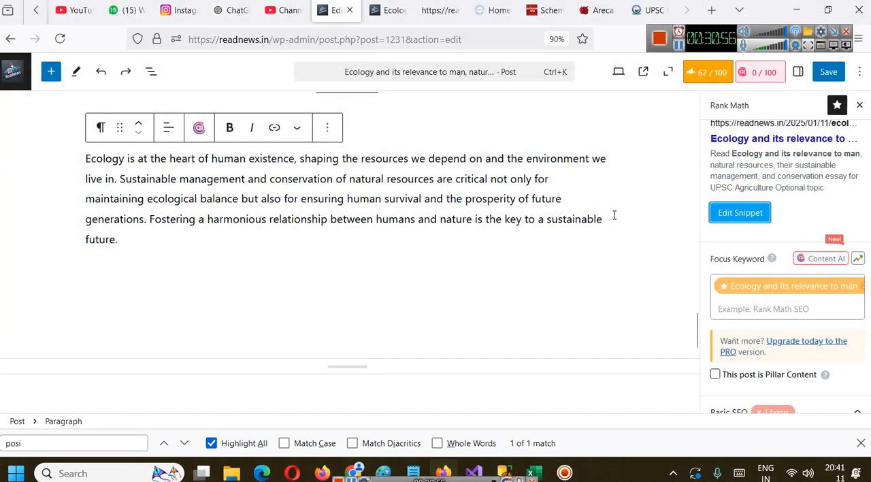
pyautogui.scroll(1, 862, 249)
pyautogui.click(827, 73)
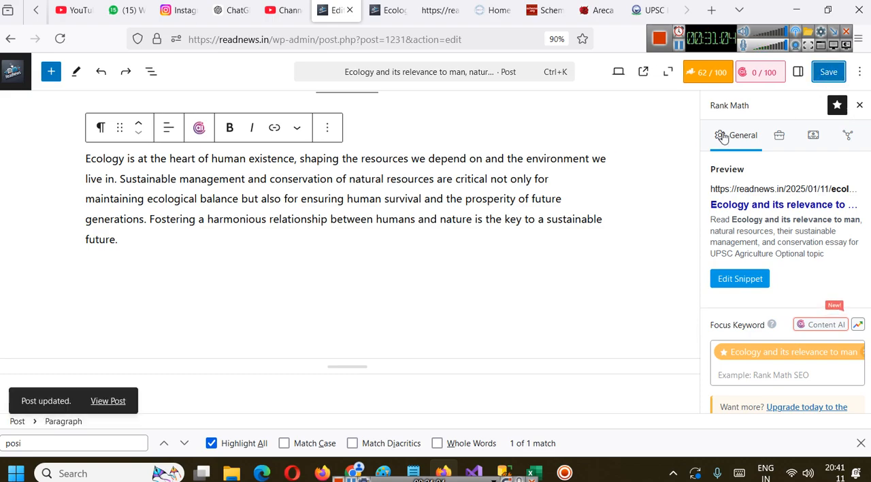
# Open Rank Math's advanced robots meta settings for the post and view the explanation of the Nofollow option
pyautogui.click(779, 141)
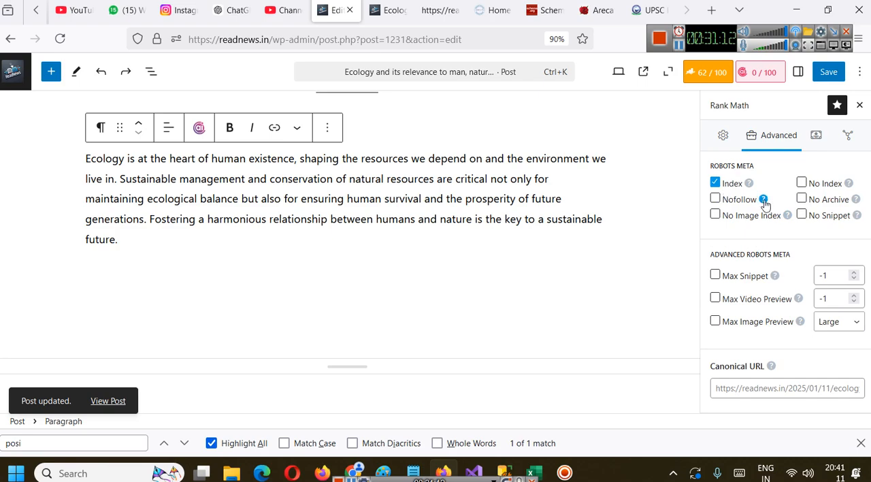
pyautogui.moveTo(765, 203)
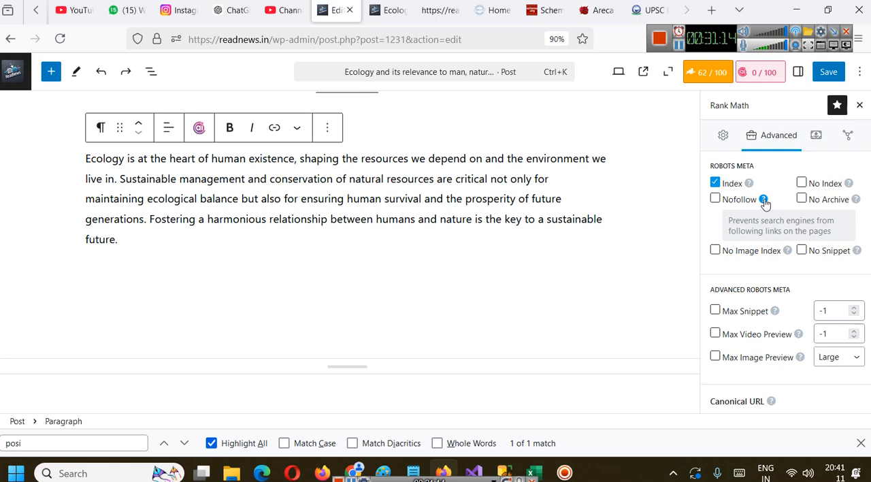
# Hide the Nofollow explanation and examine the Canonical URL and other advanced settings below the robots meta options
pyautogui.click(764, 200)
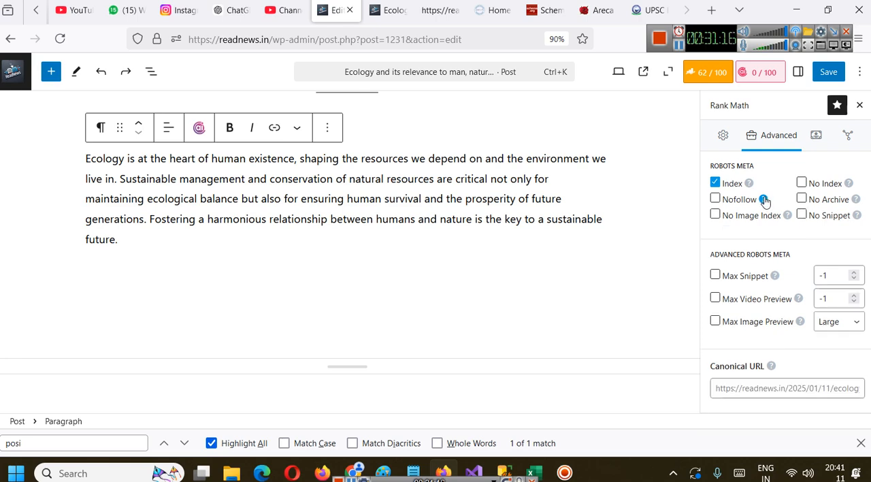
pyautogui.scroll(-1, 786, 266)
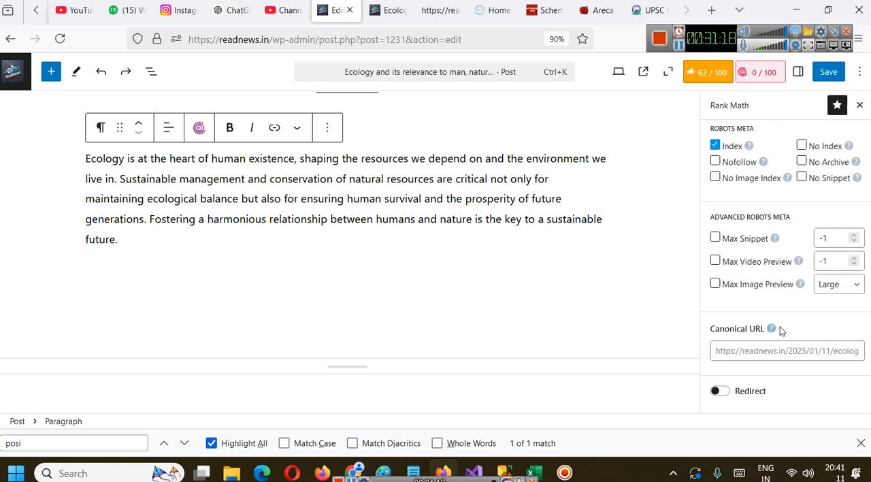
pyautogui.click(804, 351)
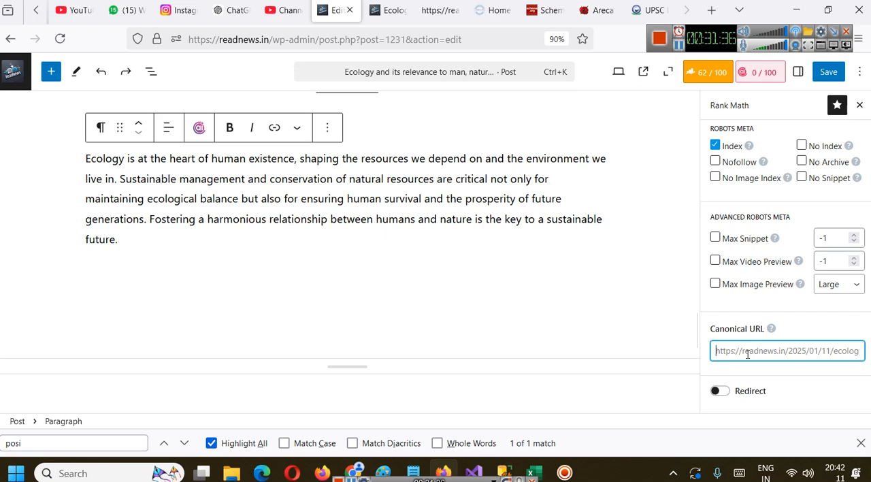
pyautogui.scroll(1, 748, 354)
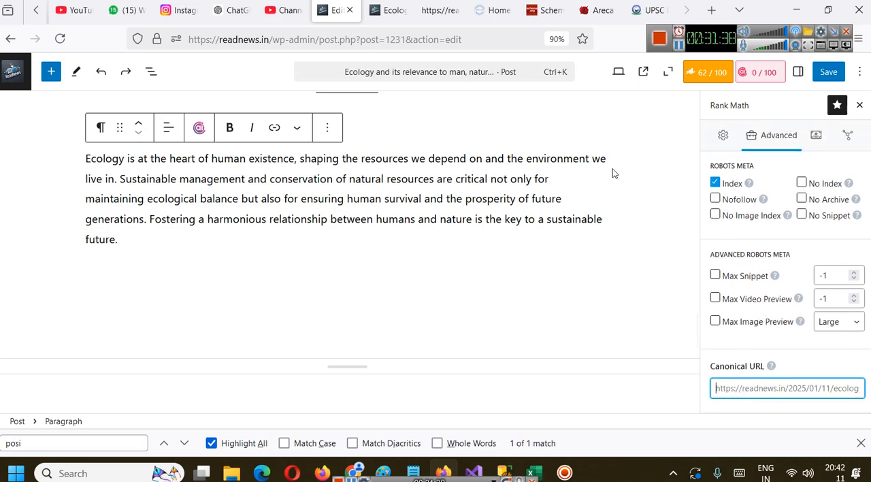
# Review the Article schema's headline, description, keywords and article type in the Schema Builder and close it without changes
pyautogui.click(819, 139)
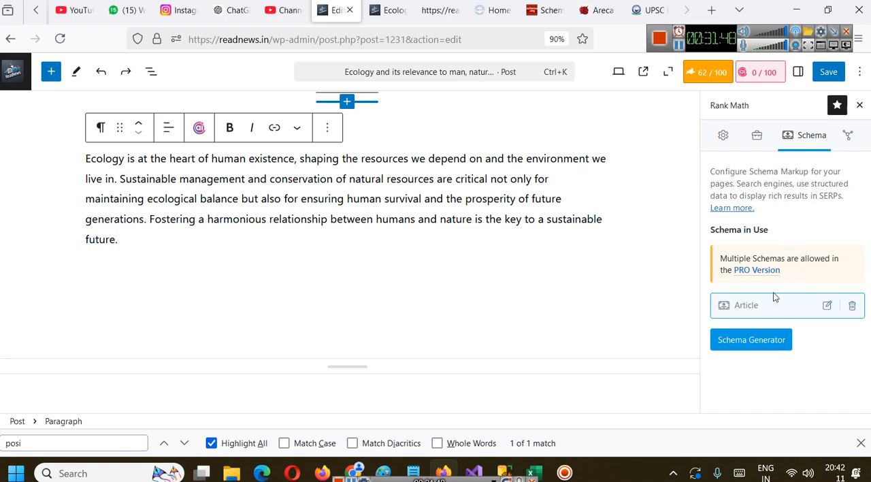
pyautogui.click(828, 306)
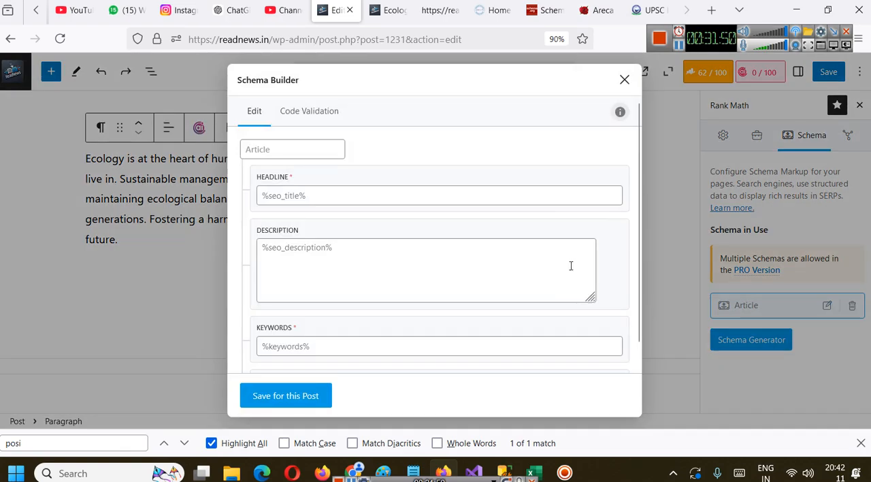
pyautogui.scroll(-2, 378, 173)
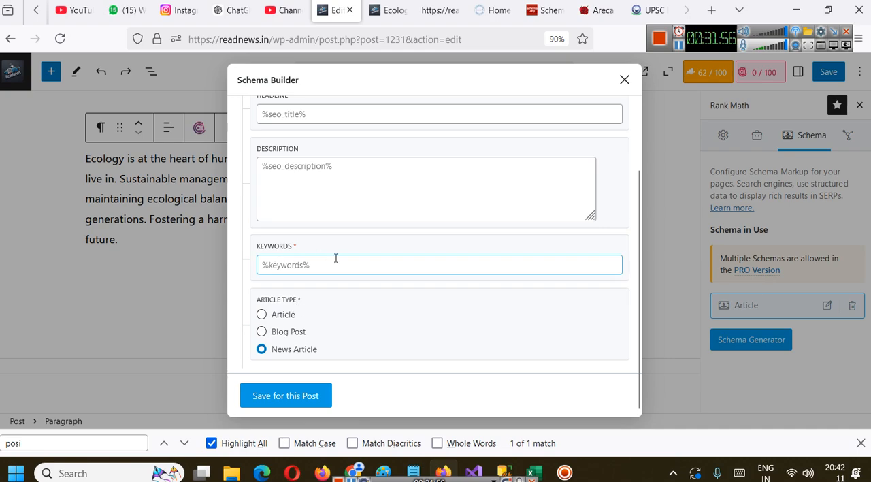
pyautogui.scroll(3, 346, 369)
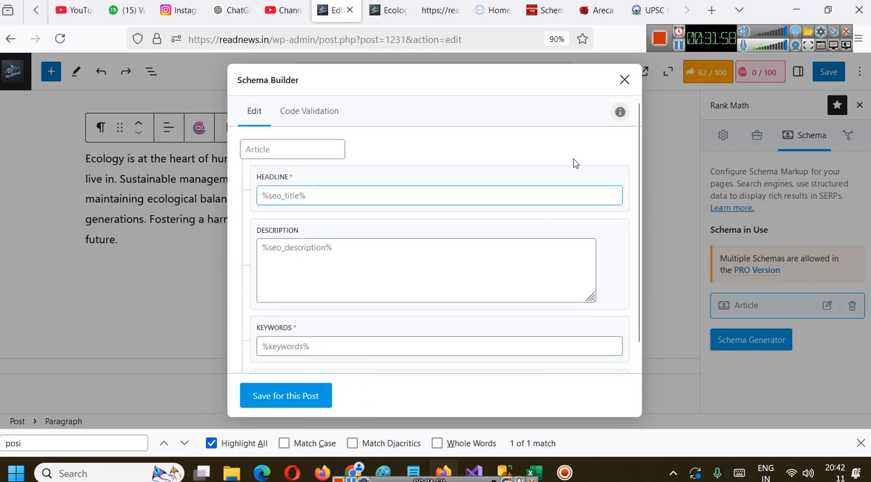
pyautogui.click(623, 82)
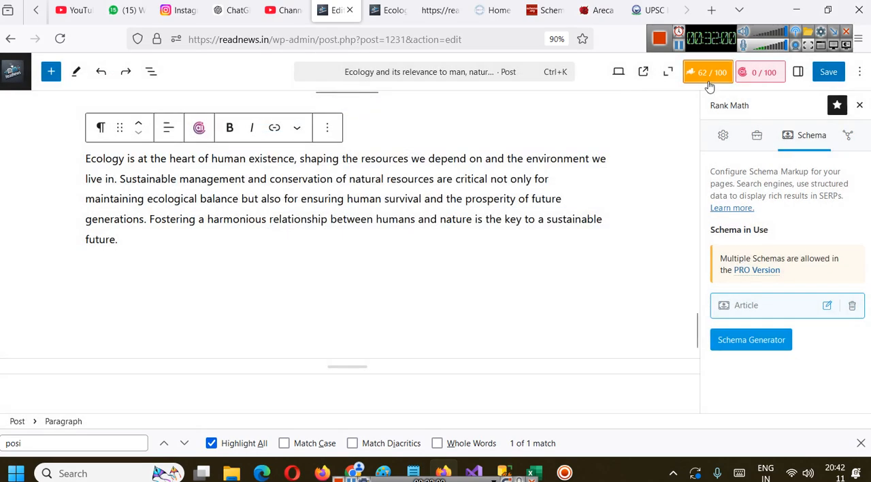
# Open the social media preview and review the Facebook share image, title, title variables and description for the post
pyautogui.click(848, 135)
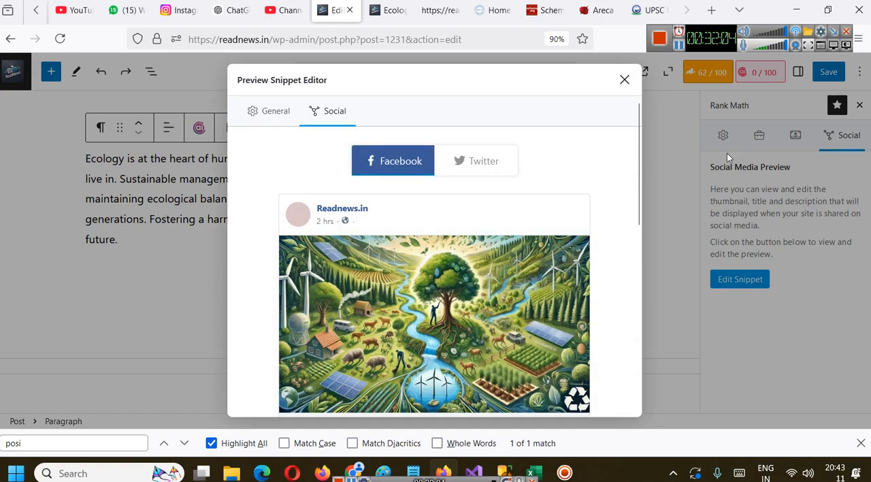
pyautogui.scroll(-4, 477, 204)
pyautogui.scroll(3, 411, 218)
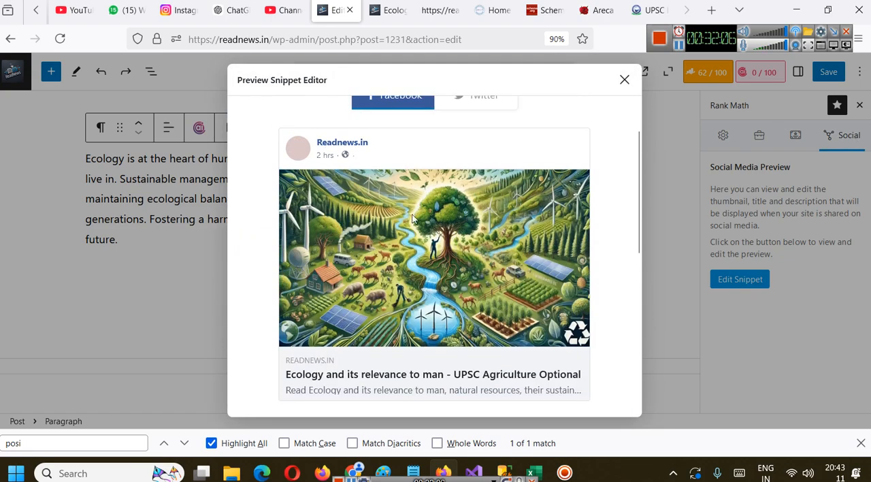
pyautogui.scroll(-5, 409, 224)
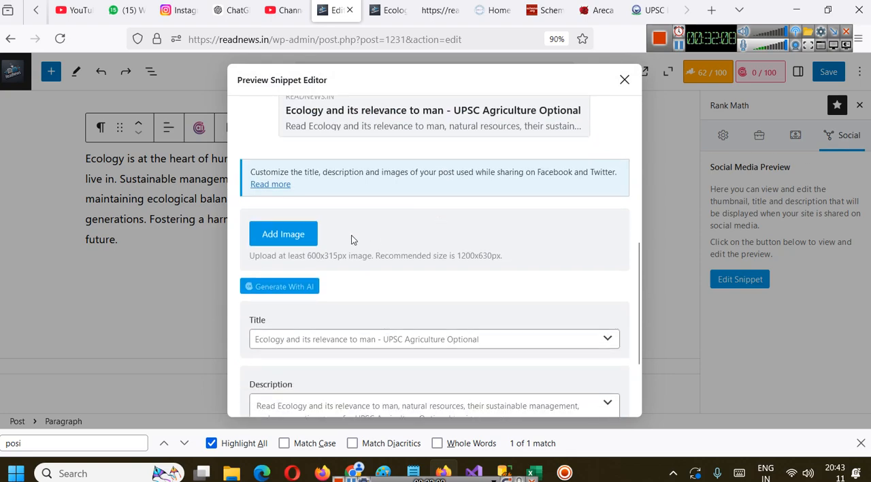
pyautogui.scroll(3, 371, 250)
pyautogui.scroll(-5, 436, 225)
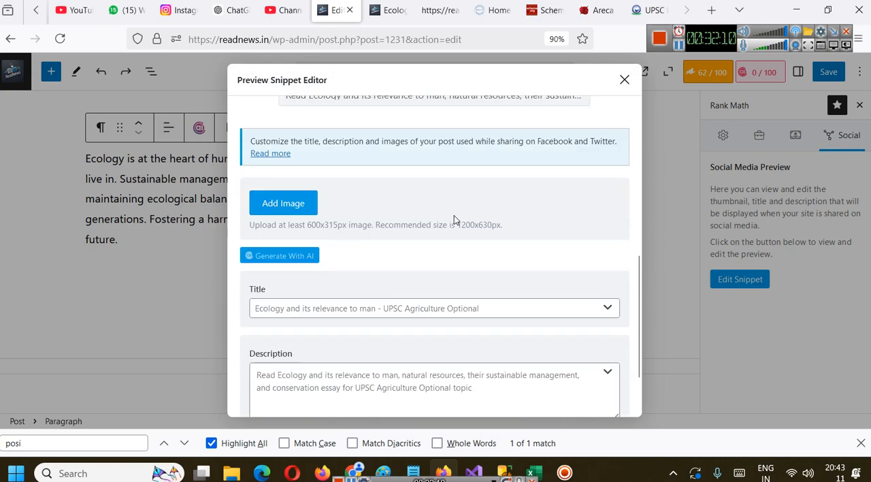
pyautogui.click(486, 232)
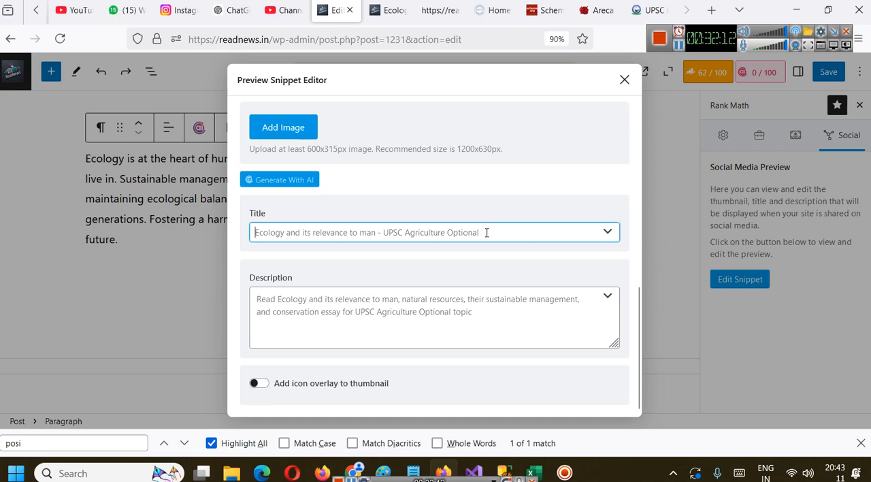
pyautogui.click(607, 231)
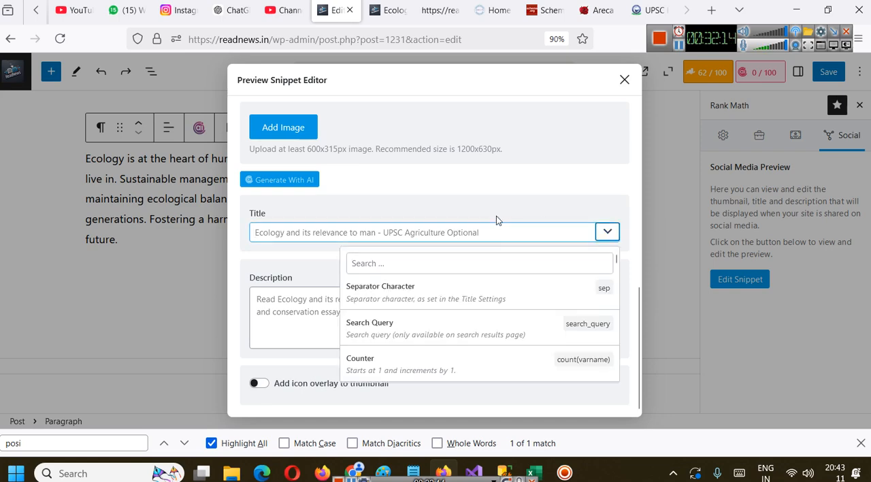
pyautogui.click(459, 221)
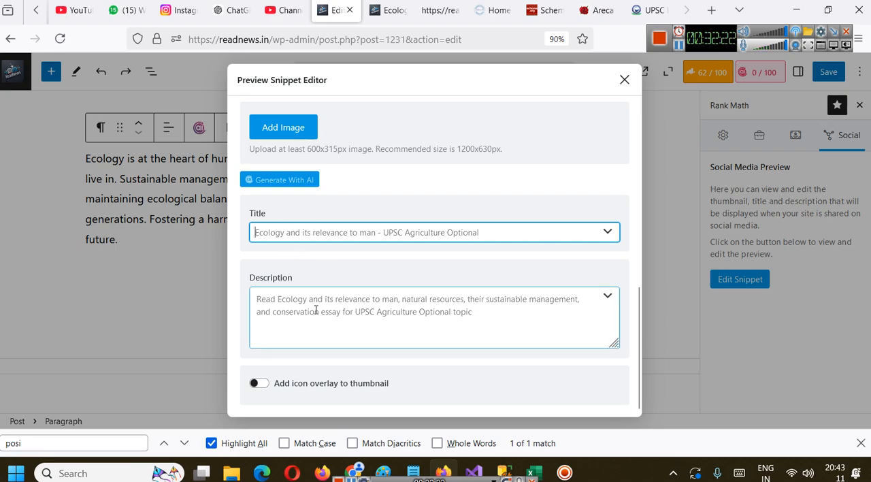
pyautogui.scroll(10, 363, 260)
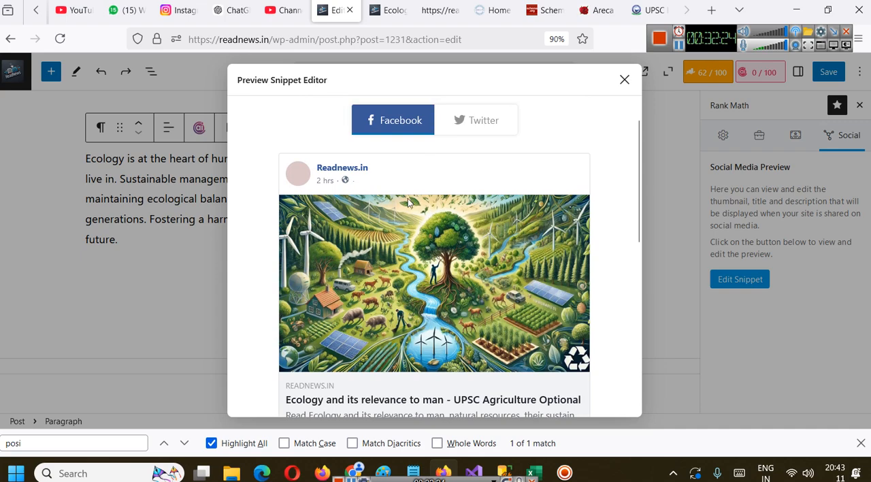
# Preview the Twitter card as Summary Card, return it to Summary Card with Large Image, and close the snippet editor
pyautogui.click(471, 166)
pyautogui.scroll(-5, 478, 211)
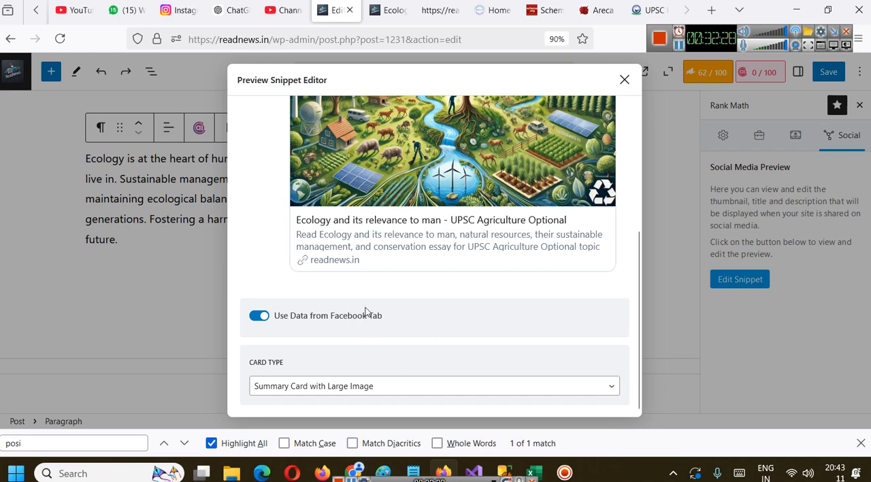
pyautogui.click(375, 386)
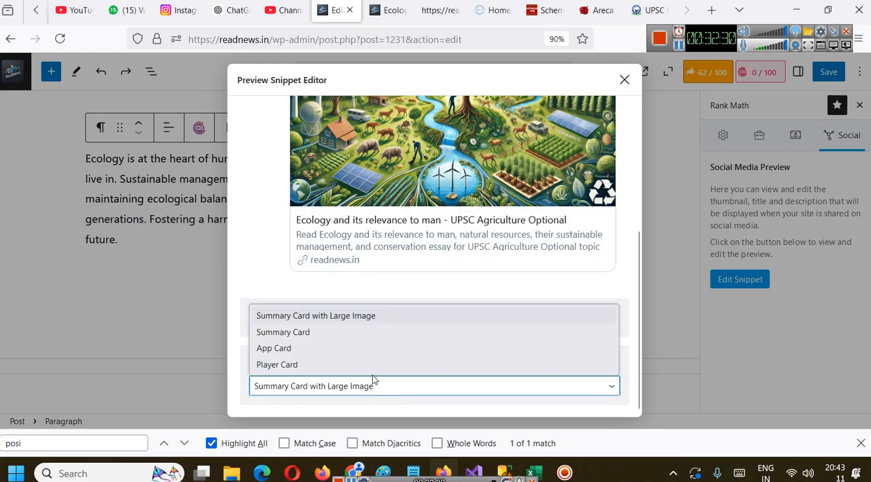
pyautogui.click(301, 333)
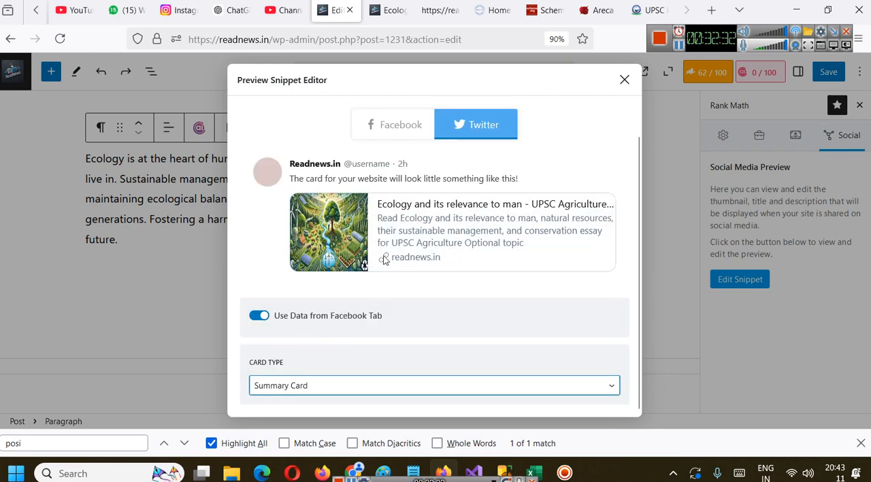
pyautogui.click(372, 392)
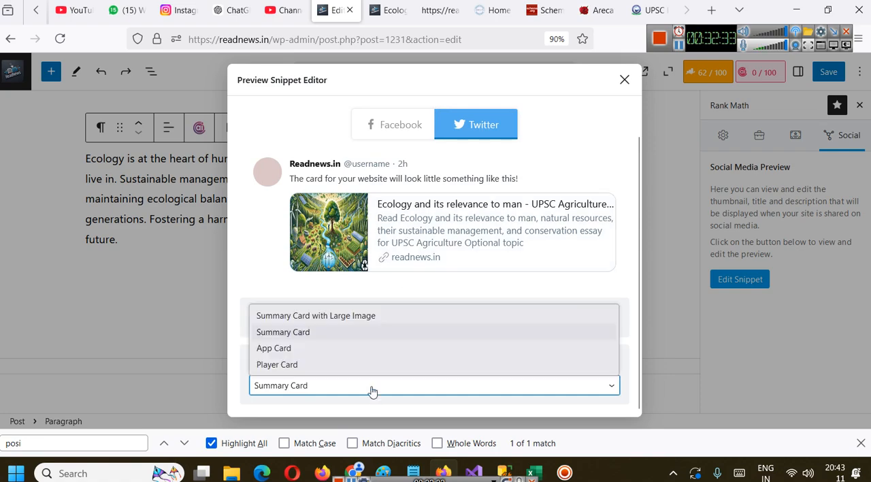
pyautogui.click(368, 316)
pyautogui.scroll(-3, 464, 216)
pyautogui.scroll(4, 465, 218)
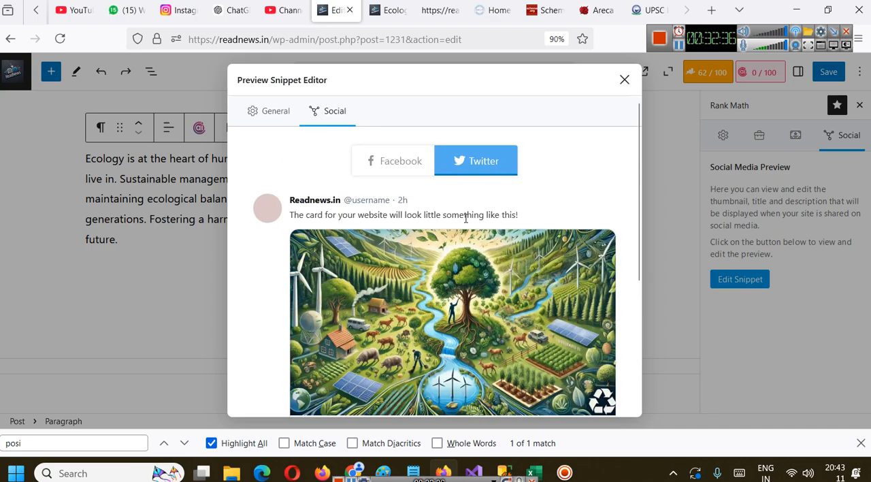
pyautogui.click(623, 80)
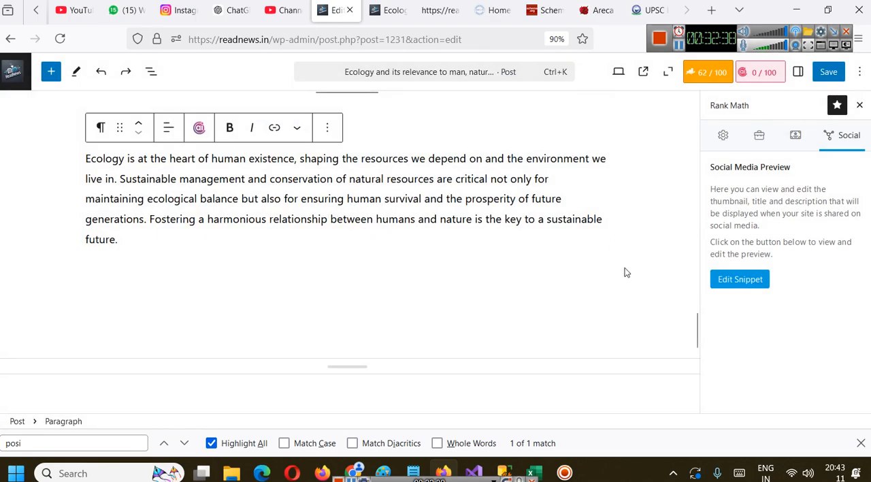
# Look over the post content once more and save the post
pyautogui.scroll(-10, 625, 269)
pyautogui.scroll(10, 625, 272)
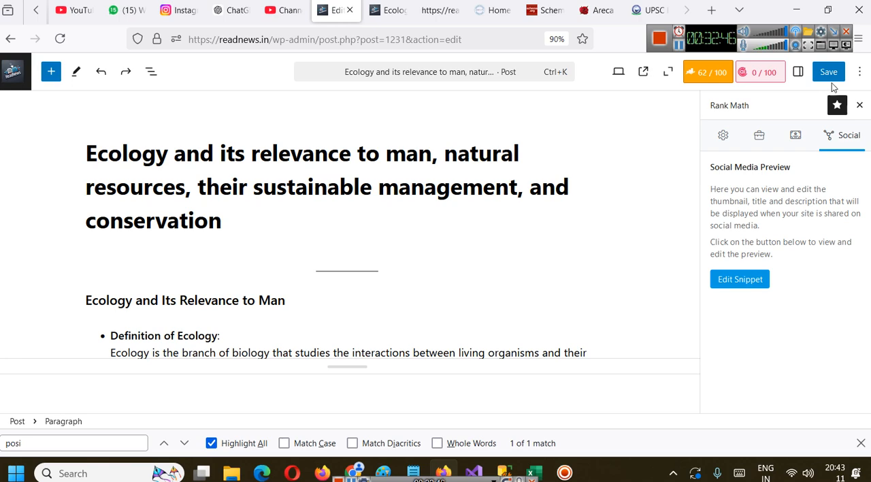
pyautogui.click(828, 76)
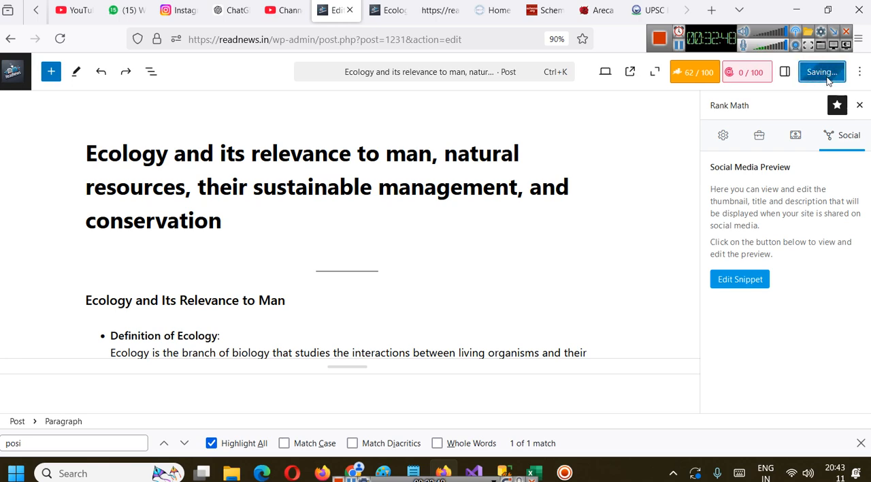